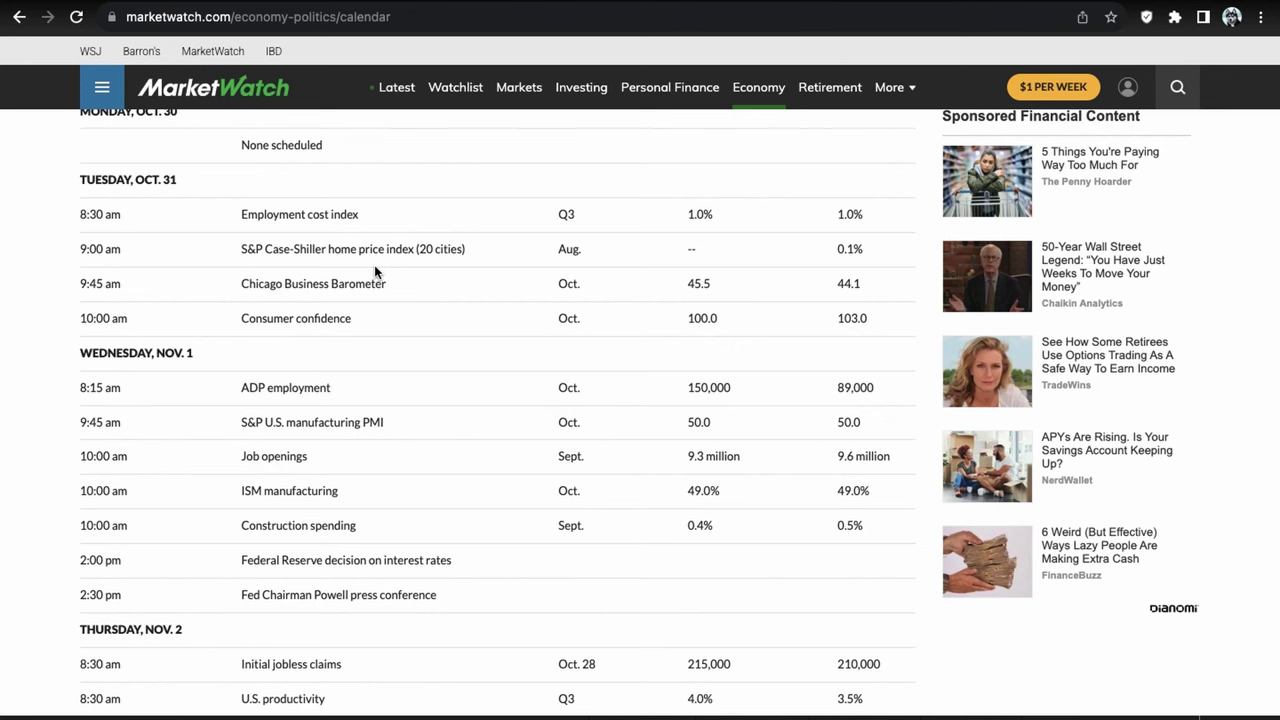
Examine this week's U.S. economic reports and Fed events on the calendar from Monday, Oct. 30 to Friday, Nov. 3.
{"action": "scroll", "coordinate": [406, 373], "scroll_direction": "down", "scroll_amount": 1}
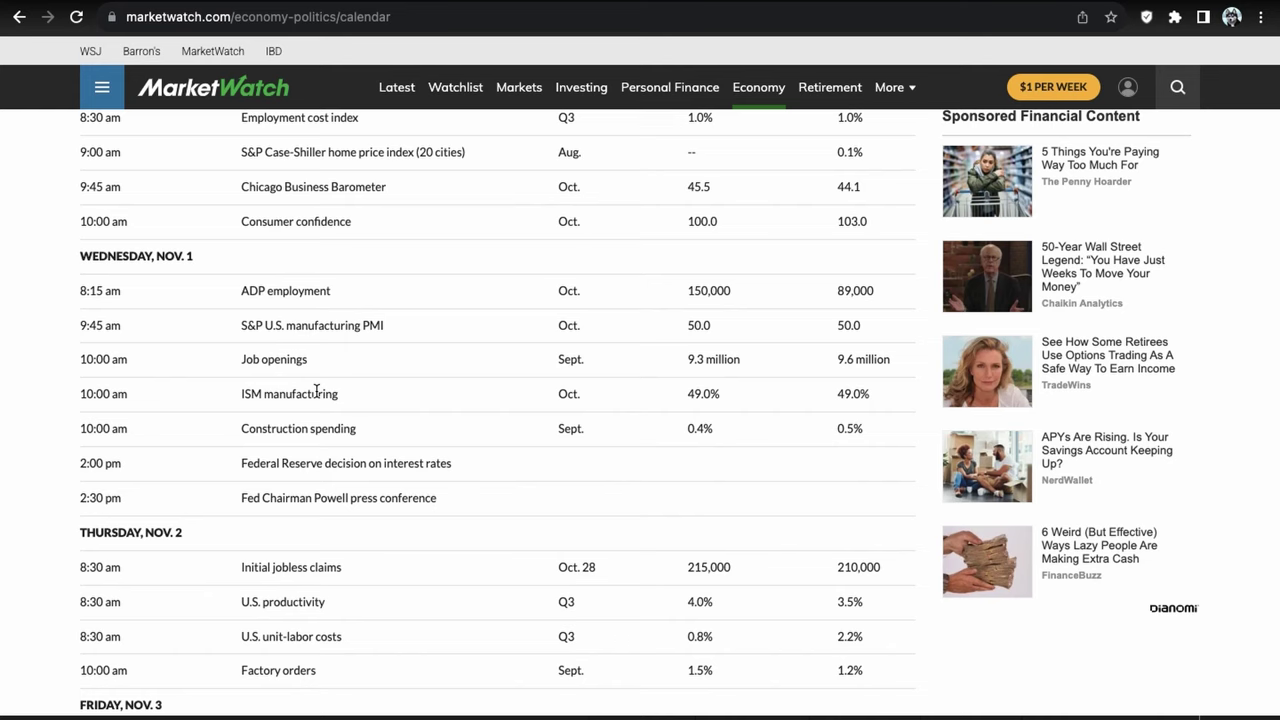
{"action": "scroll", "coordinate": [316, 393], "scroll_direction": "down", "scroll_amount": 2}
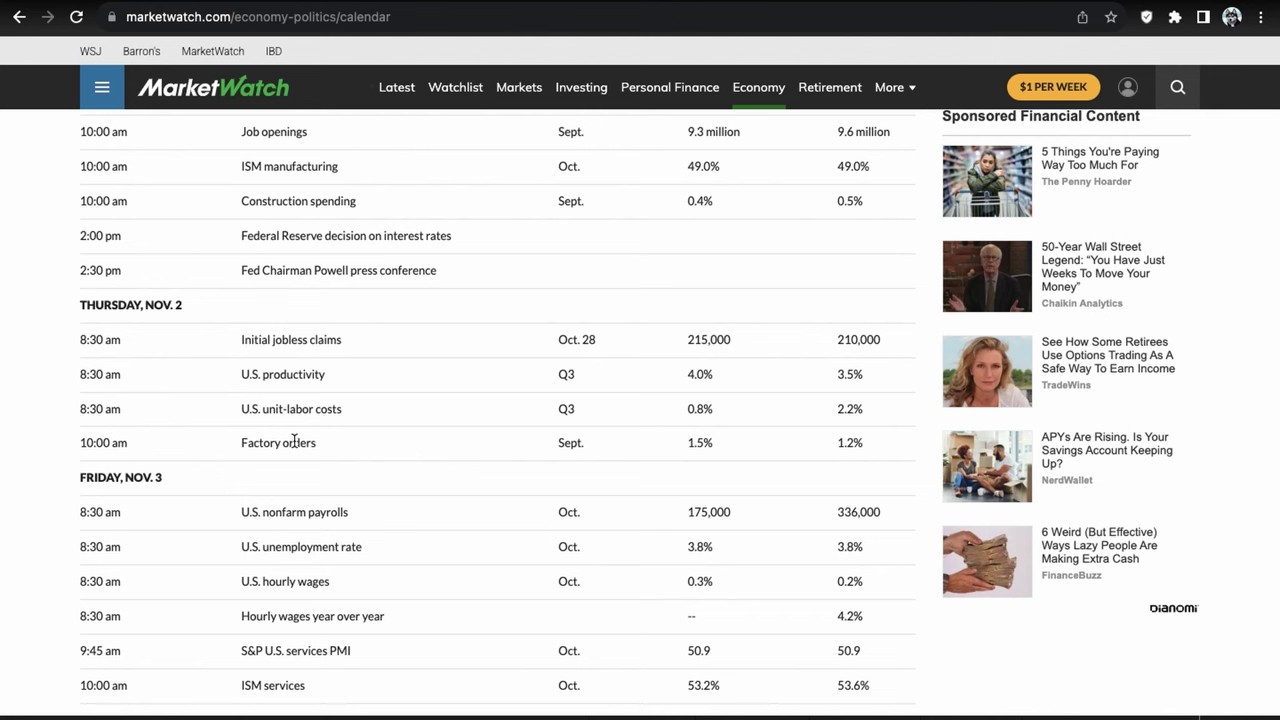
{"action": "scroll", "coordinate": [294, 442], "scroll_direction": "down", "scroll_amount": 2}
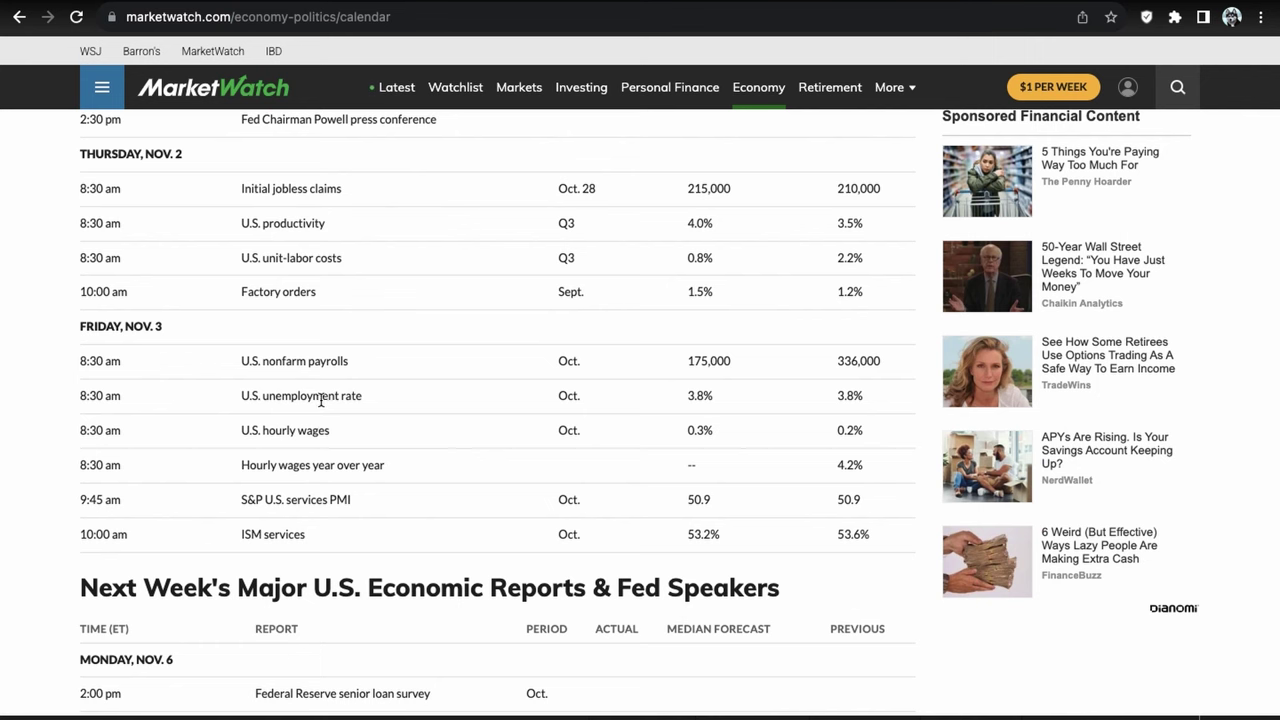
{"action": "scroll", "coordinate": [327, 400], "scroll_direction": "down", "scroll_amount": 1}
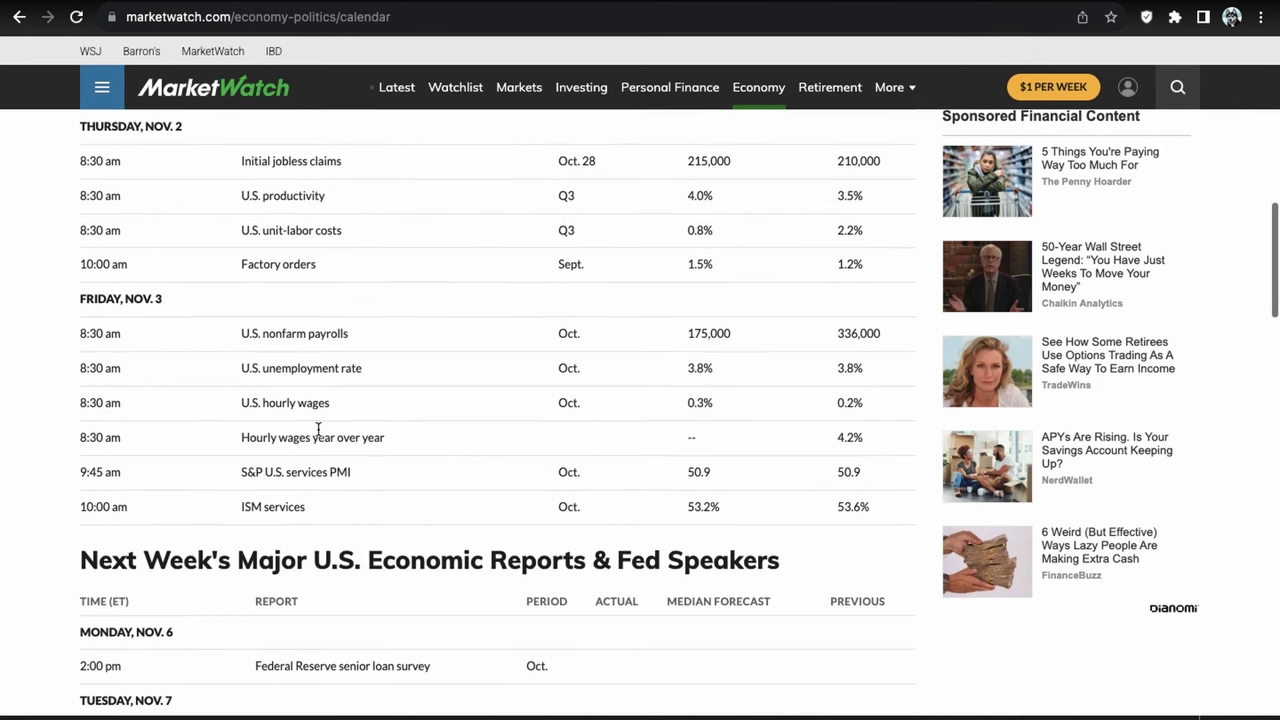
{"action": "scroll", "coordinate": [330, 420], "scroll_direction": "down", "scroll_amount": 1}
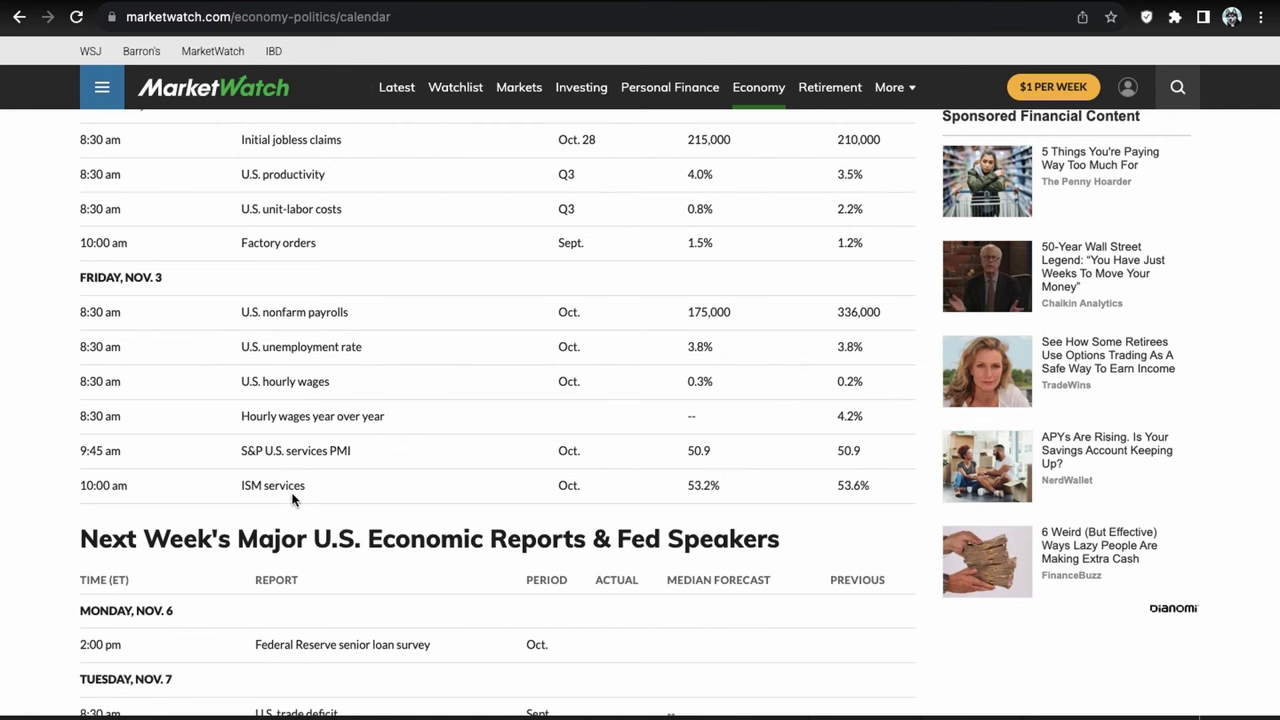
{"action": "scroll", "coordinate": [381, 441], "scroll_direction": "up", "scroll_amount": 3}
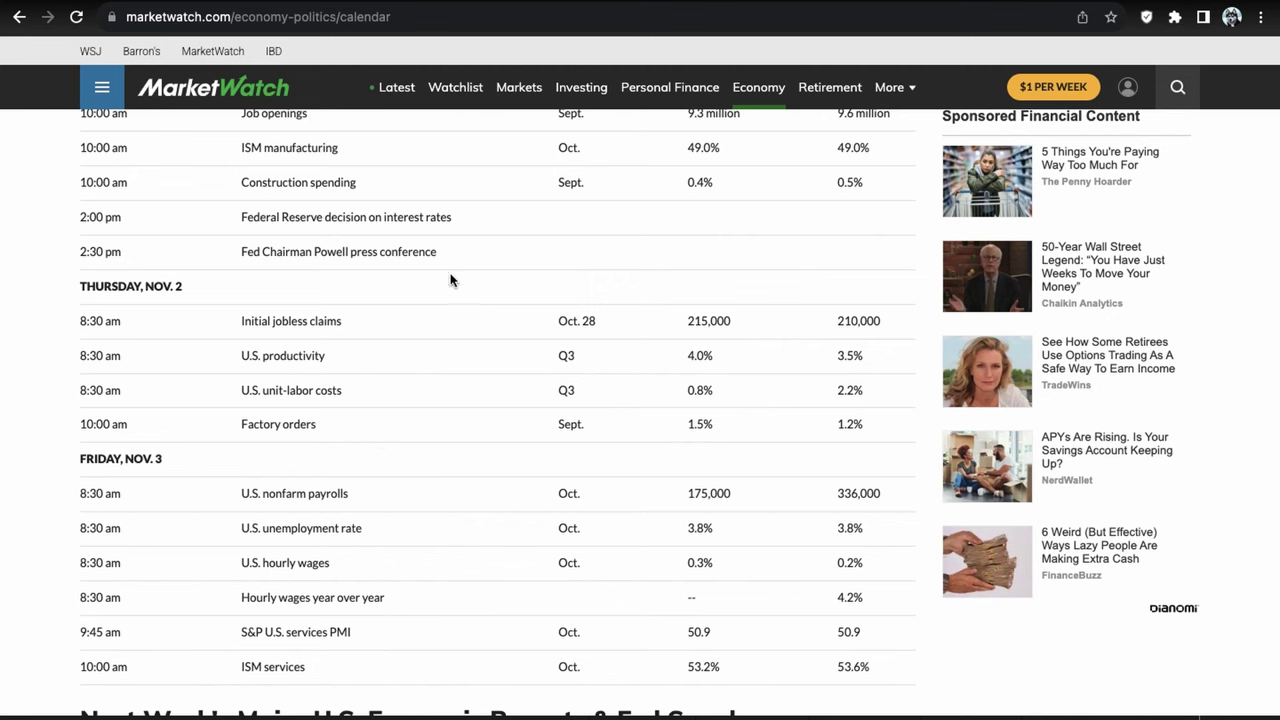
{"action": "scroll", "coordinate": [437, 462], "scroll_direction": "down", "scroll_amount": 1}
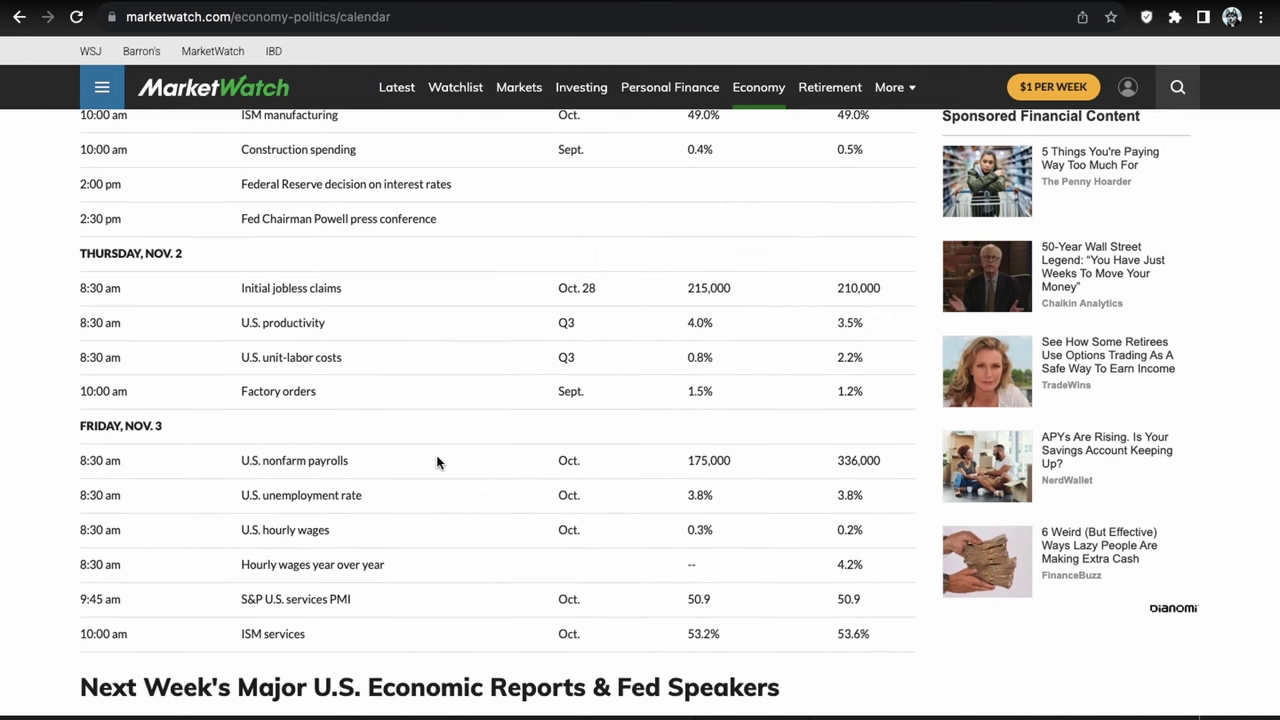
{"action": "scroll", "coordinate": [341, 500], "scroll_direction": "down", "scroll_amount": 1}
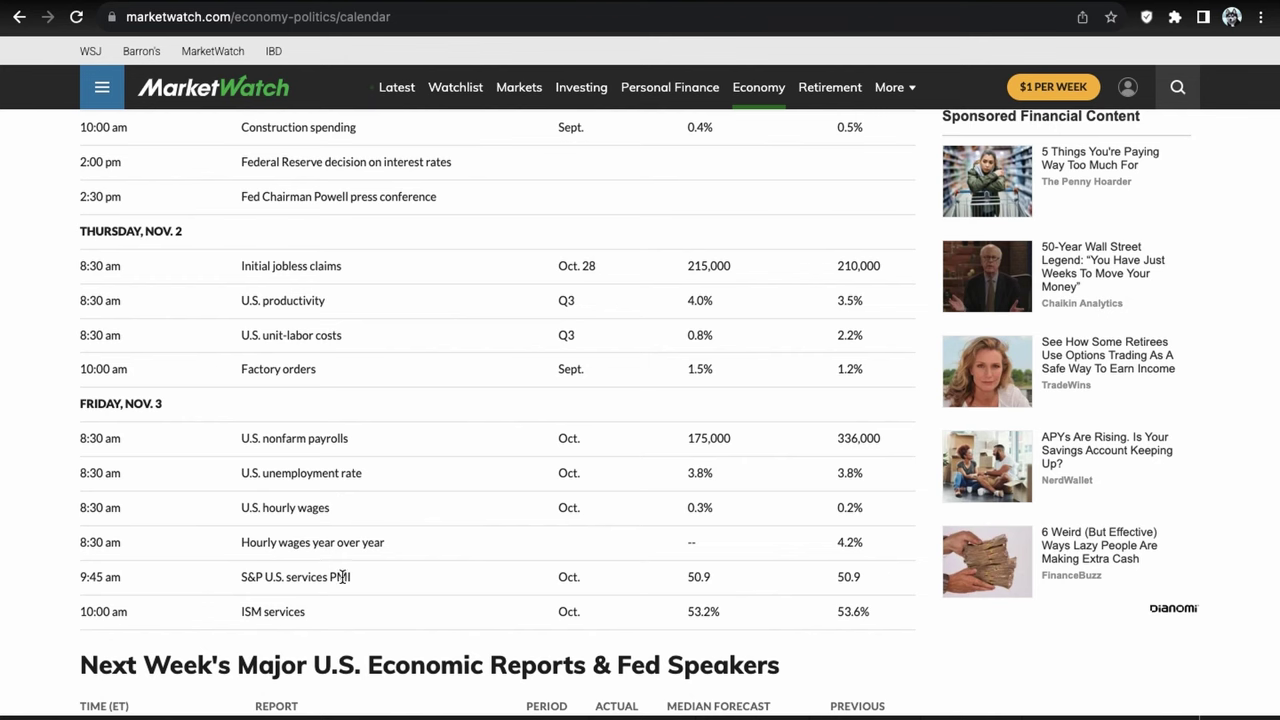
{"action": "scroll", "coordinate": [289, 583], "scroll_direction": "up", "scroll_amount": 4}
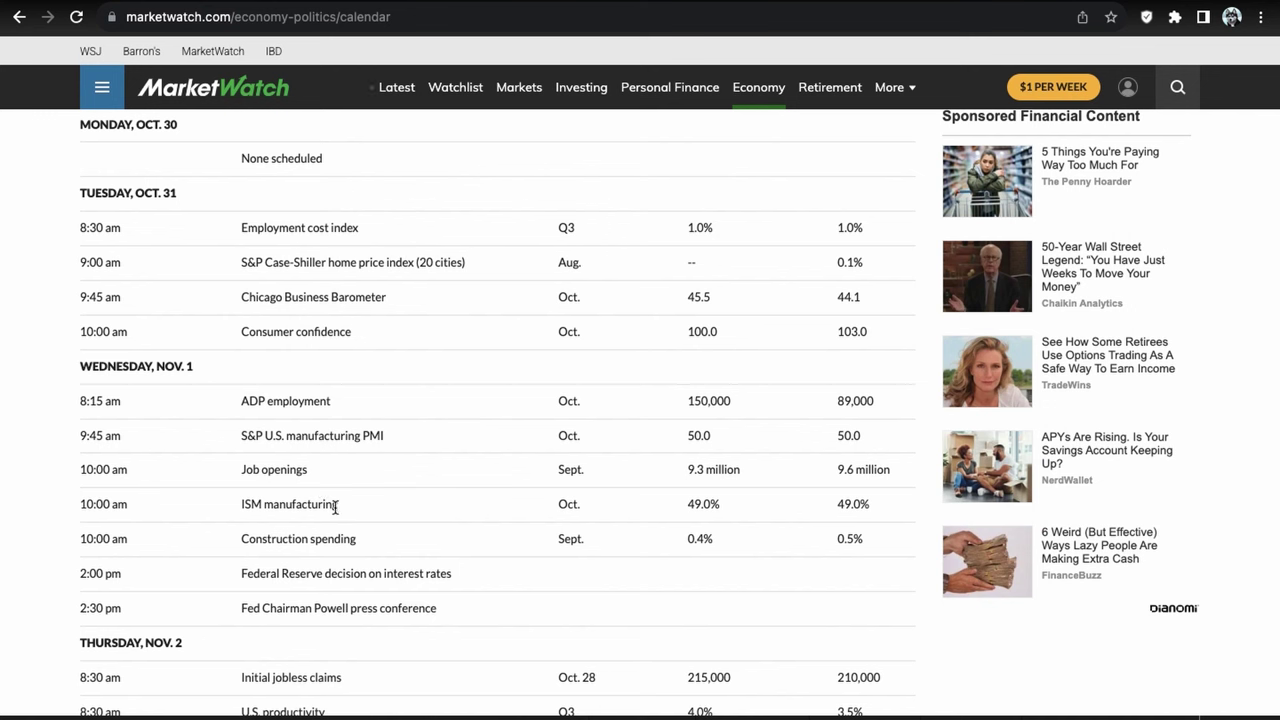
Switch to Seasonax and check the S&P 500 seasonal pattern for 30 Oct - 3 Nov over 25 years.
{"action": "left_click", "coordinate": [313, 3]}
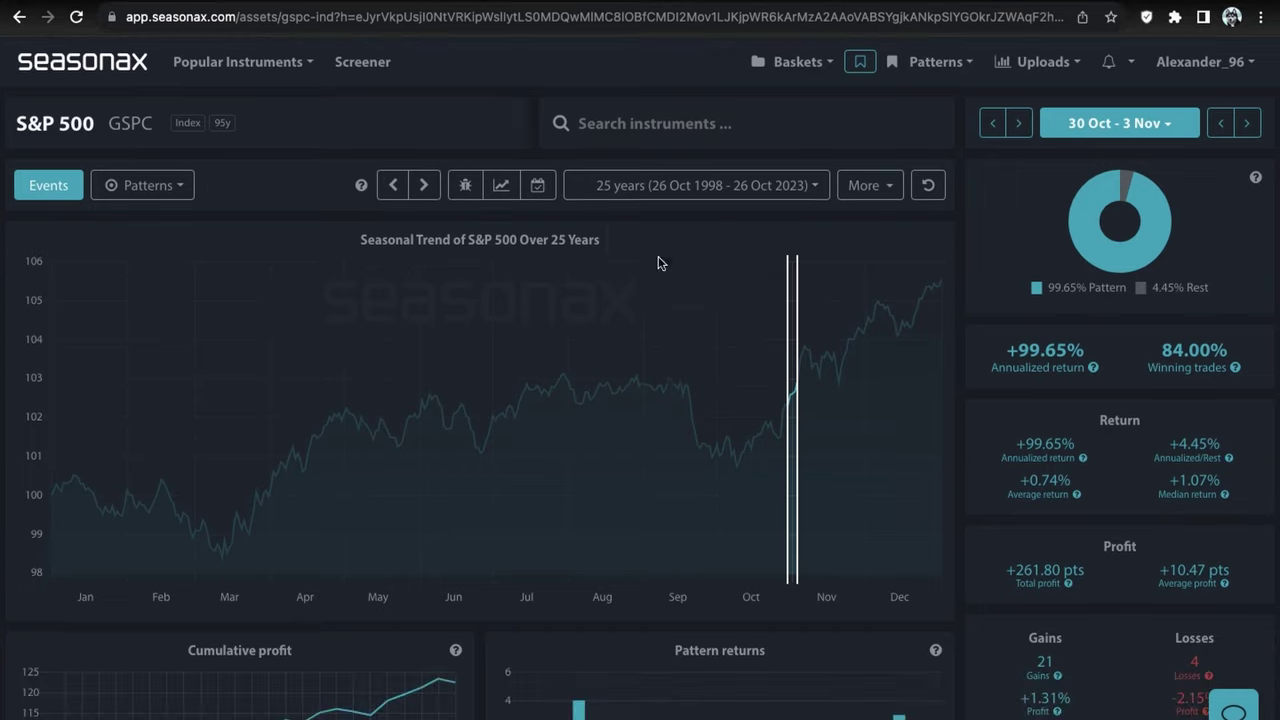
{"action": "left_click", "coordinate": [716, 192]}
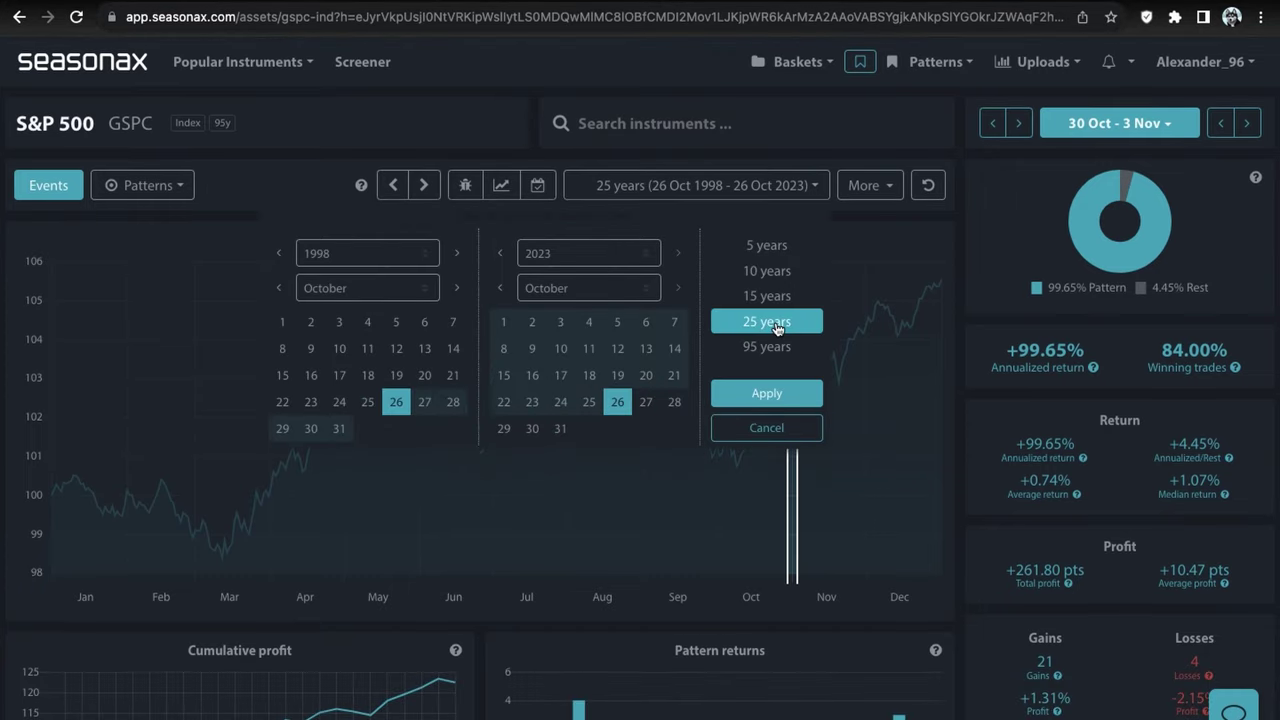
{"action": "left_click", "coordinate": [737, 194]}
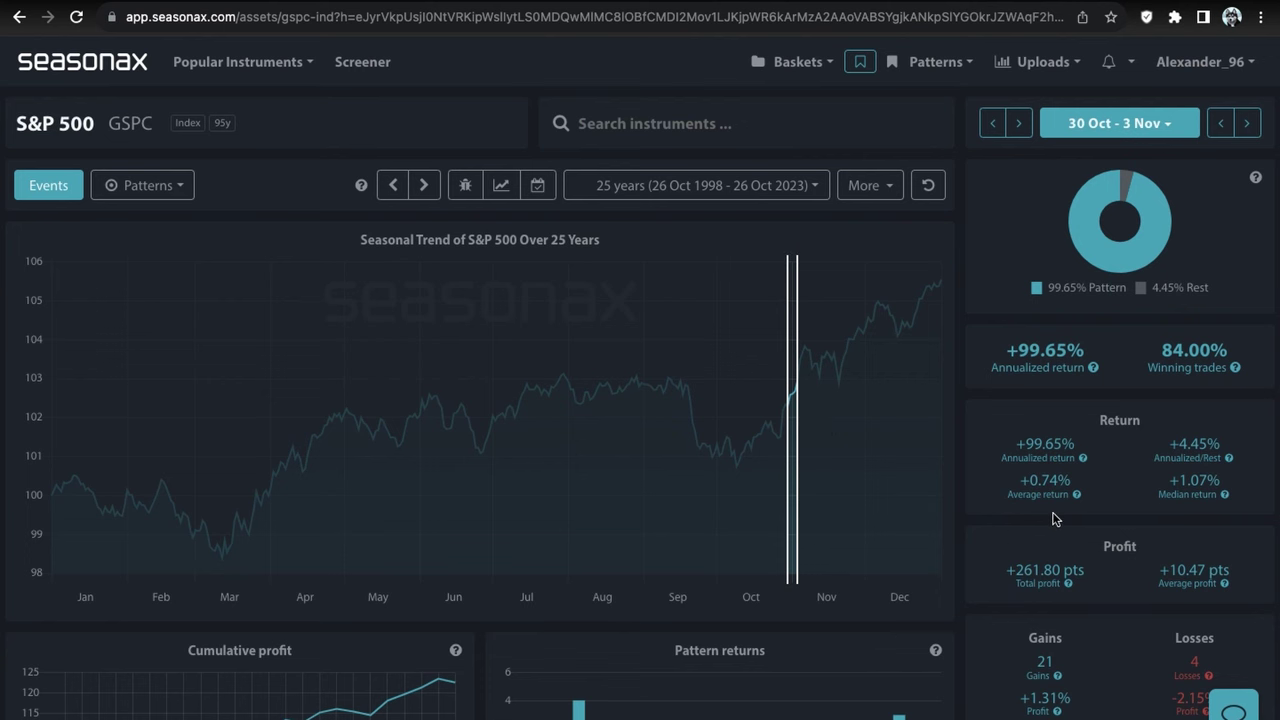
Compare the S&P 500 seasonal trend for 30 Oct - 3 Nov over lookbacks of 15, 10 and 95 years.
{"action": "left_click", "coordinate": [692, 185]}
{"action": "left_click", "coordinate": [766, 297]}
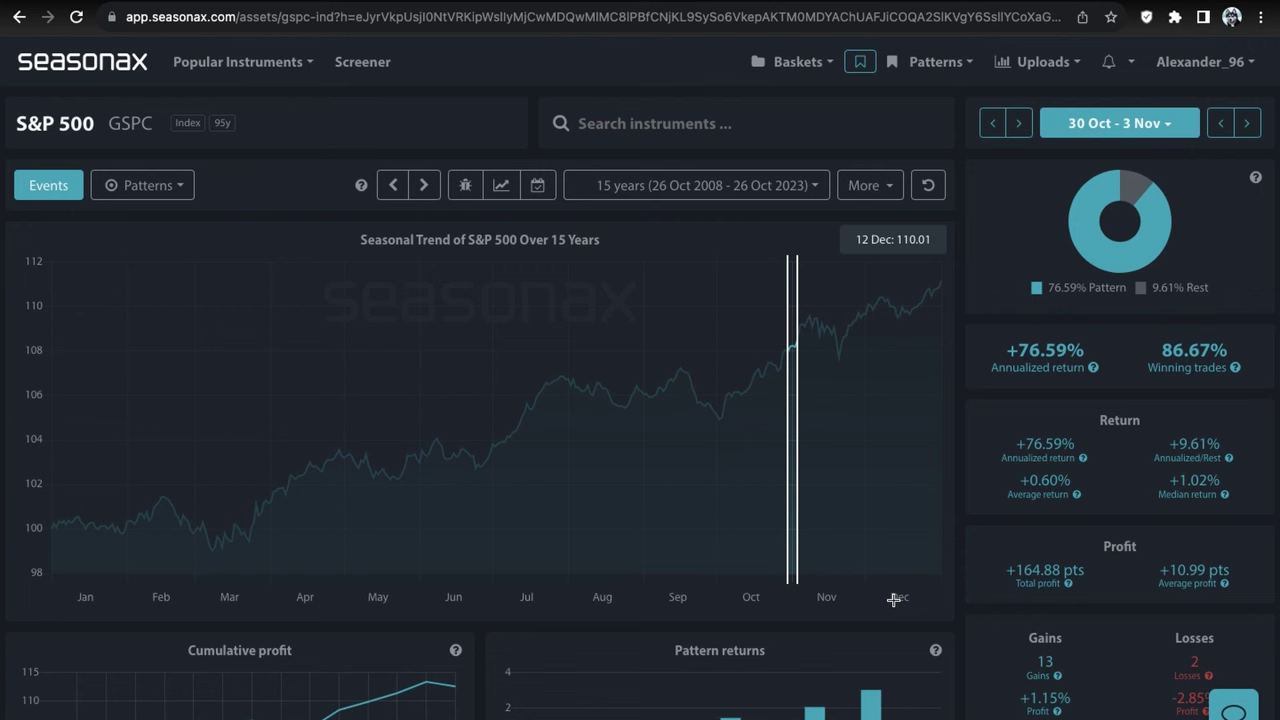
{"action": "left_click", "coordinate": [800, 185]}
{"action": "left_click", "coordinate": [766, 275]}
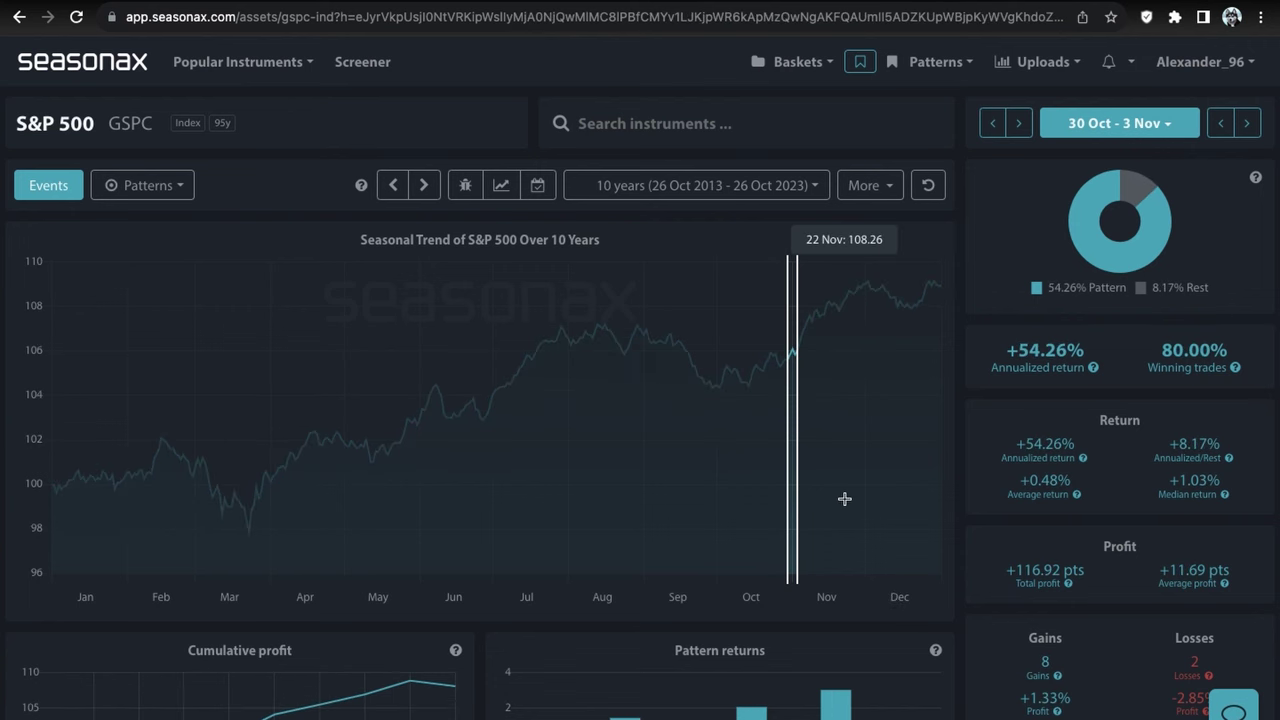
{"action": "left_click", "coordinate": [700, 185]}
{"action": "left_click", "coordinate": [766, 341]}
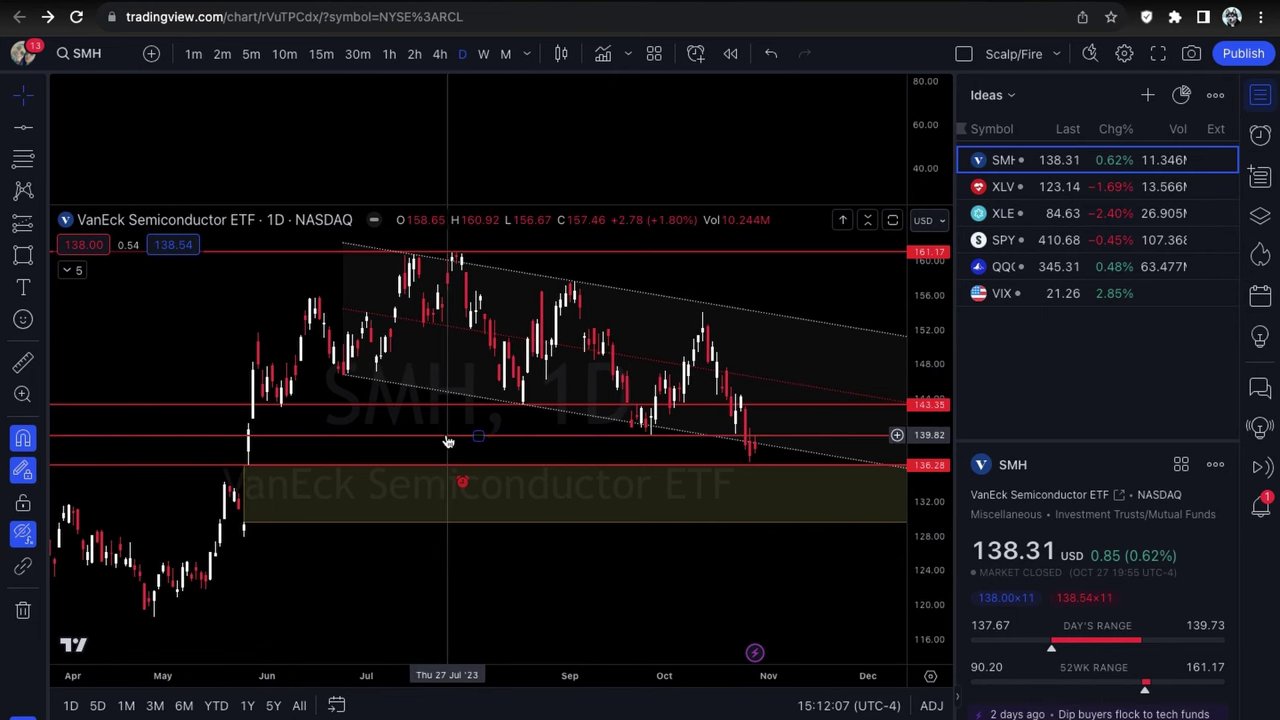
Name the alert on the SMH horizontal line at 136.28 "Gap" and save it.
{"action": "scroll", "coordinate": [448, 441], "scroll_direction": "up", "scroll_amount": 3}
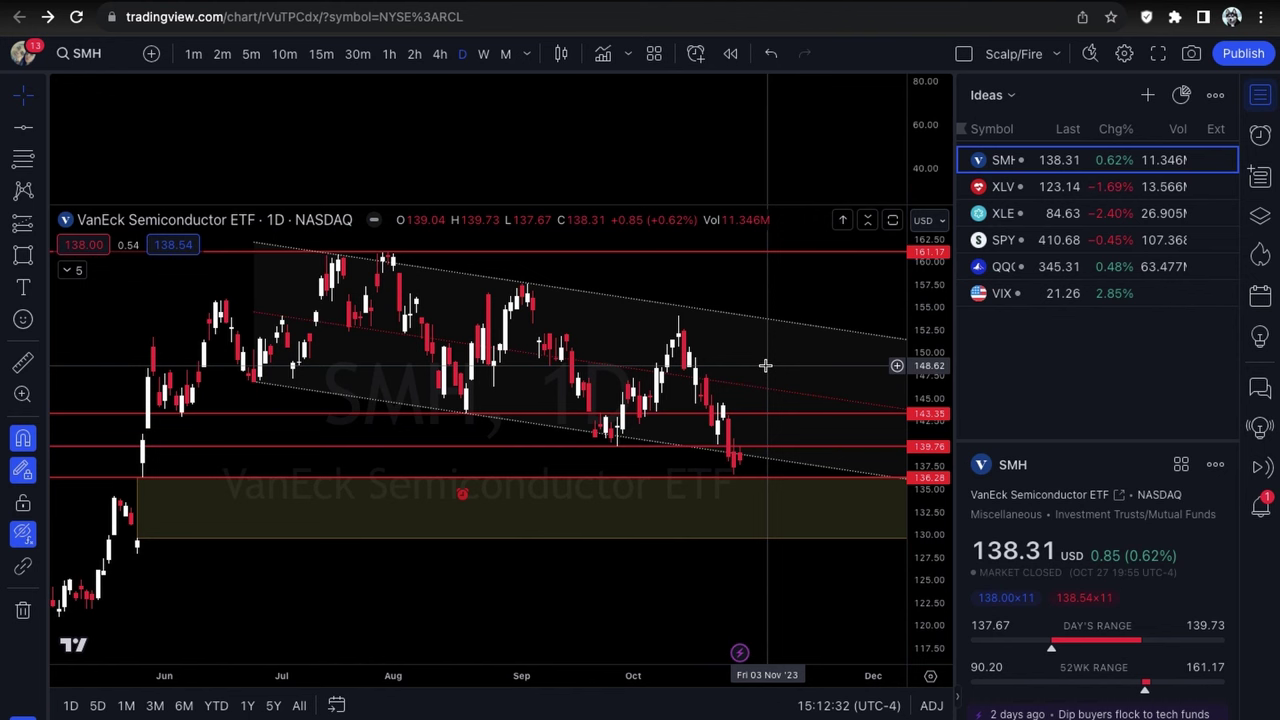
{"action": "scroll", "coordinate": [765, 366], "scroll_direction": "down", "scroll_amount": 2}
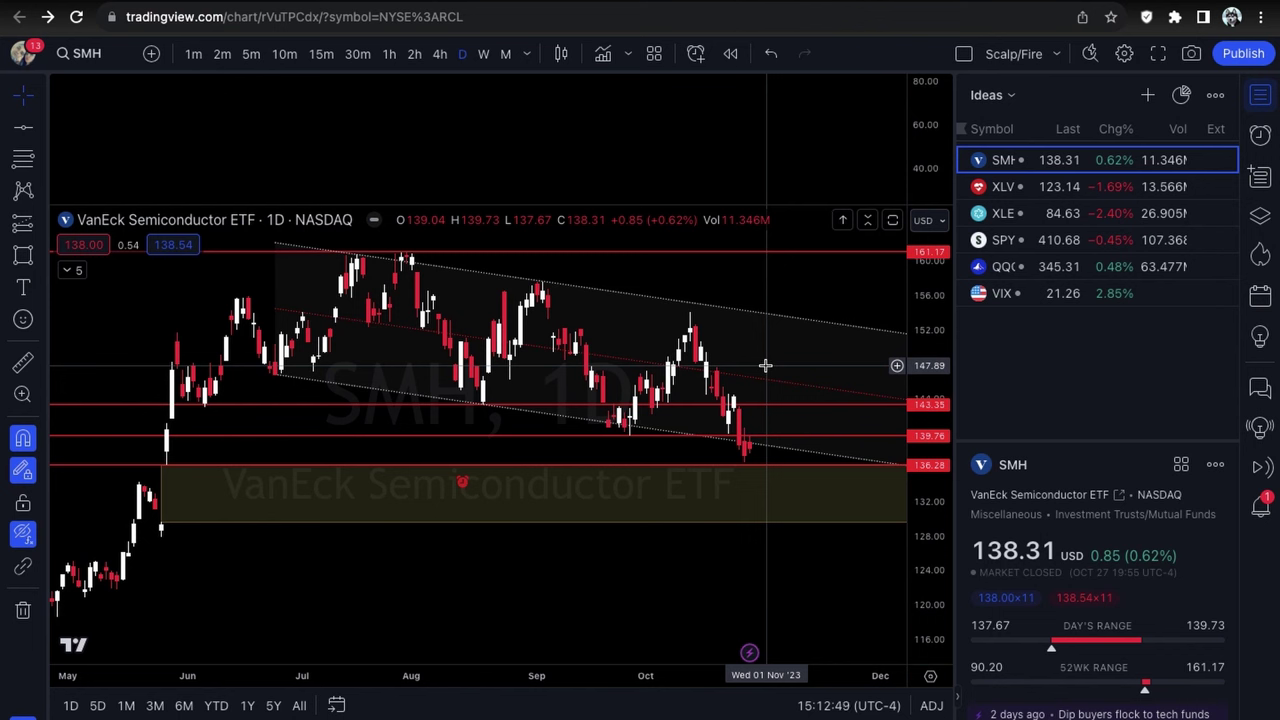
{"action": "scroll", "coordinate": [765, 366], "scroll_direction": "left", "scroll_amount": 3}
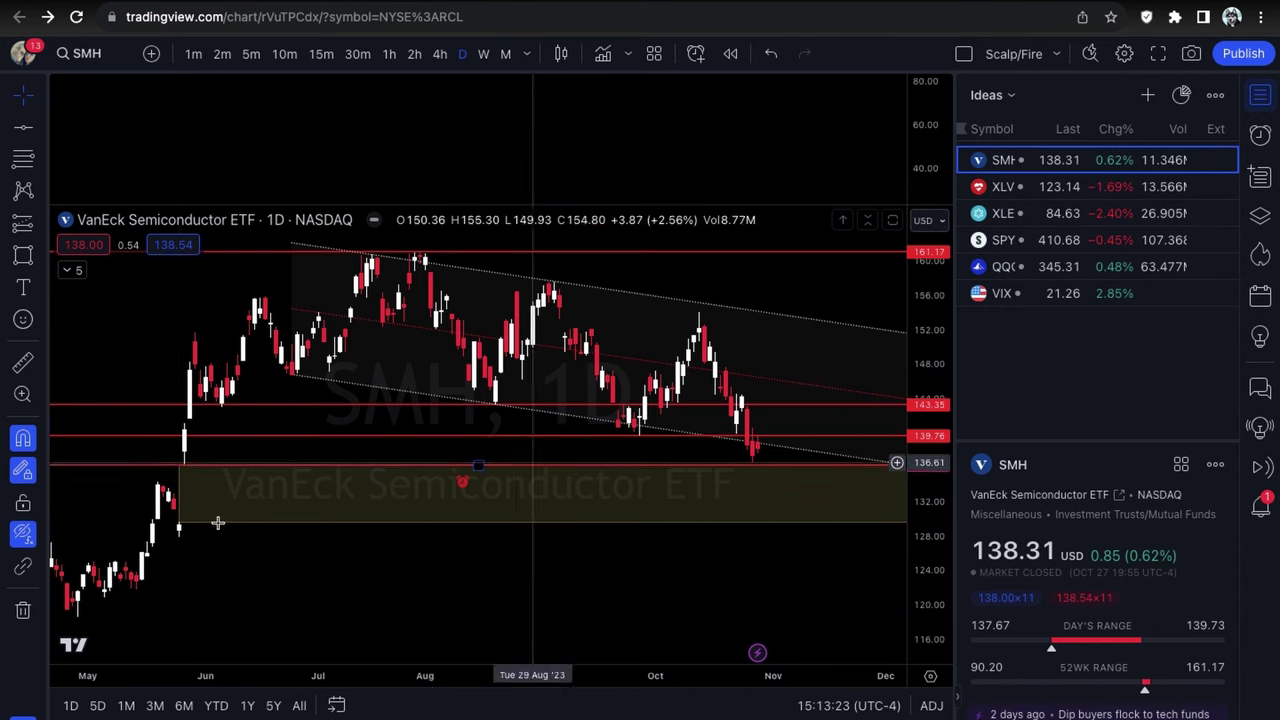
{"action": "right_click", "coordinate": [146, 468]}
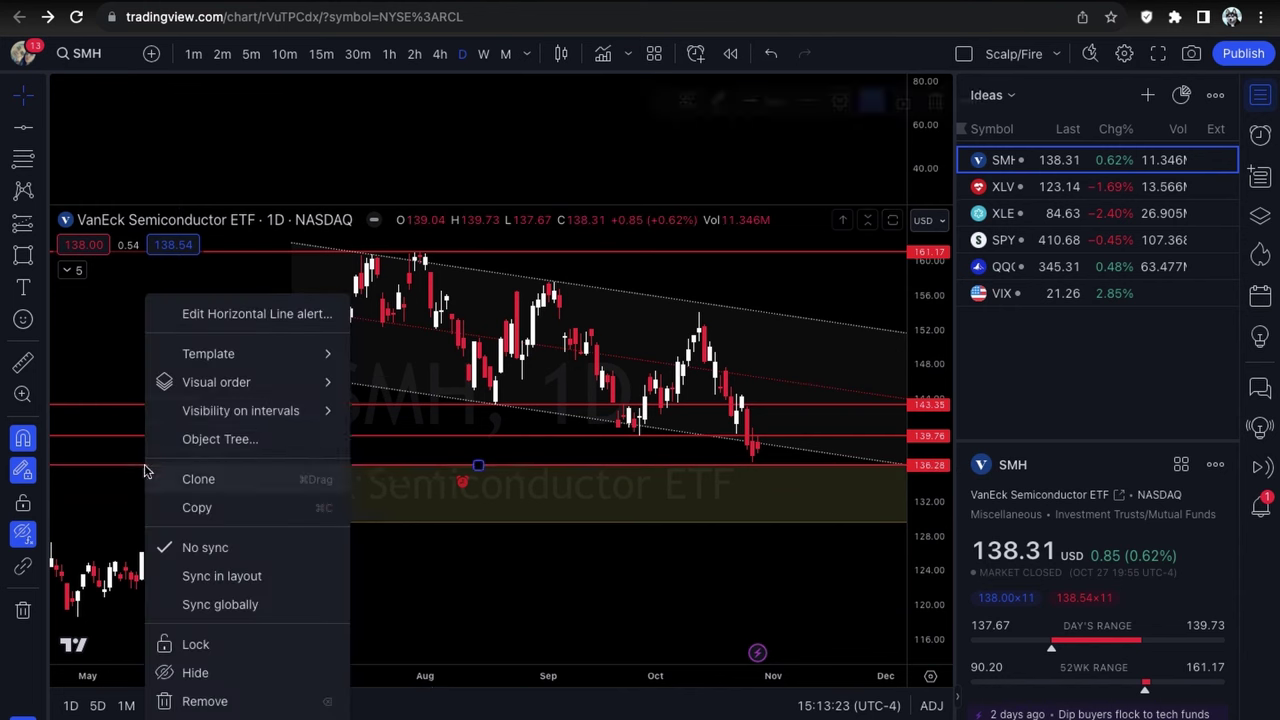
{"action": "left_click", "coordinate": [263, 316]}
{"action": "left_click", "coordinate": [620, 491]}
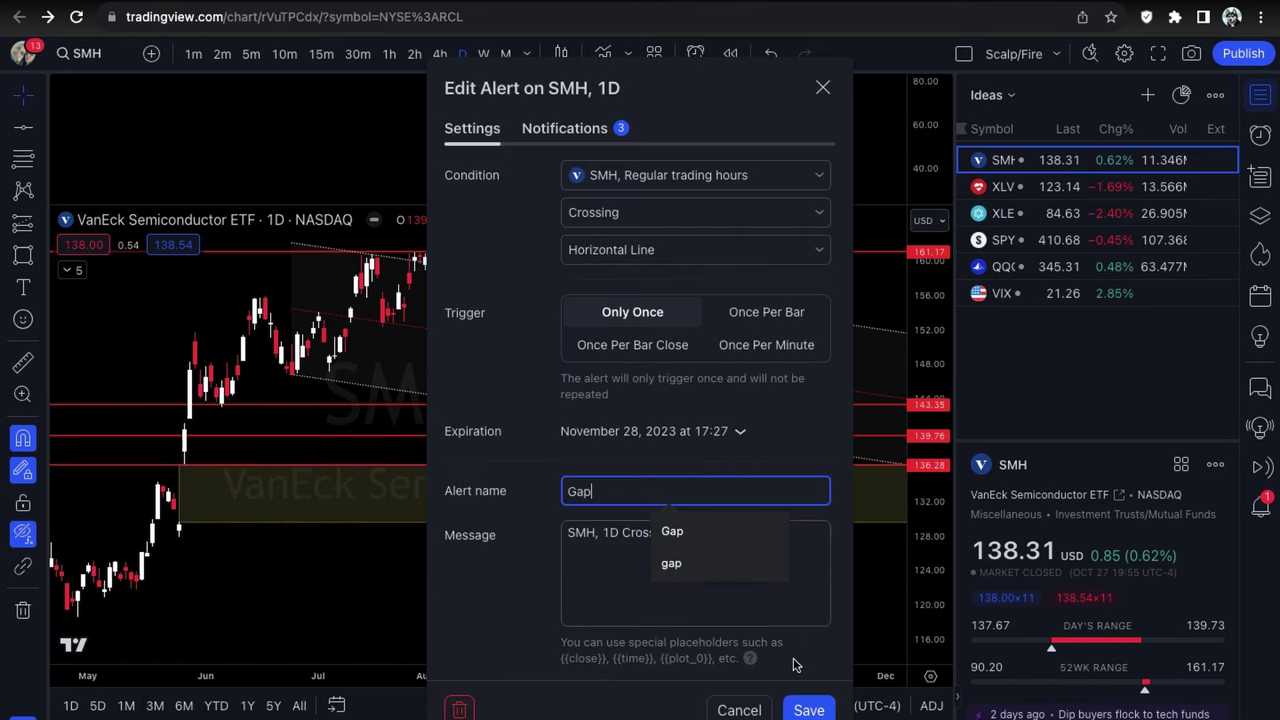
{"action": "left_click", "coordinate": [808, 710]}
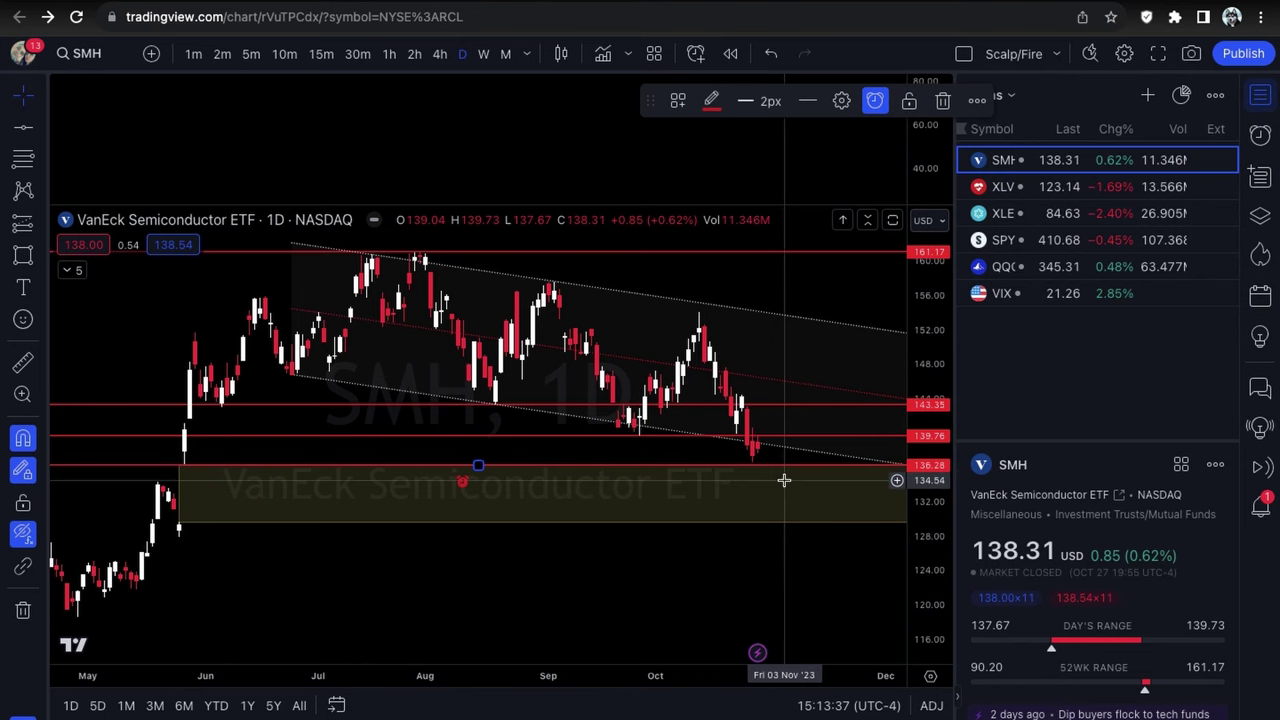
{"action": "scroll", "coordinate": [790, 472], "scroll_direction": "up", "scroll_amount": 1}
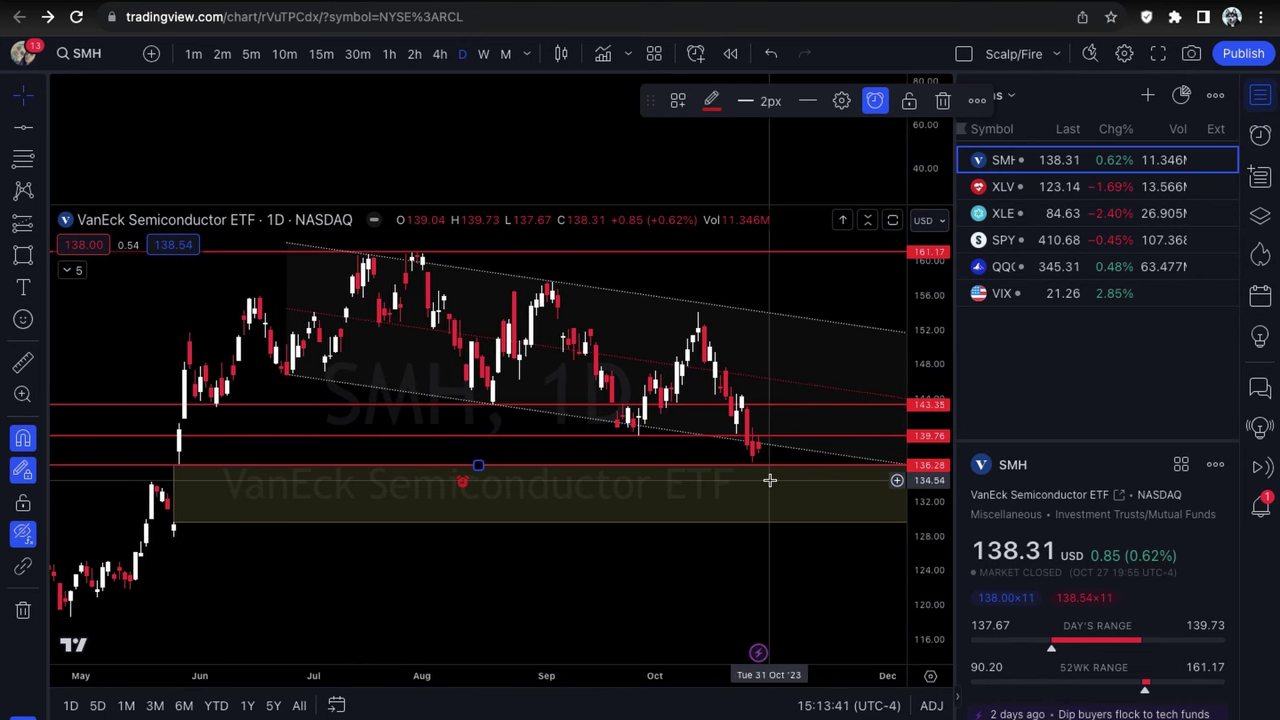
{"action": "scroll", "coordinate": [820, 475], "scroll_direction": "up", "scroll_amount": 2}
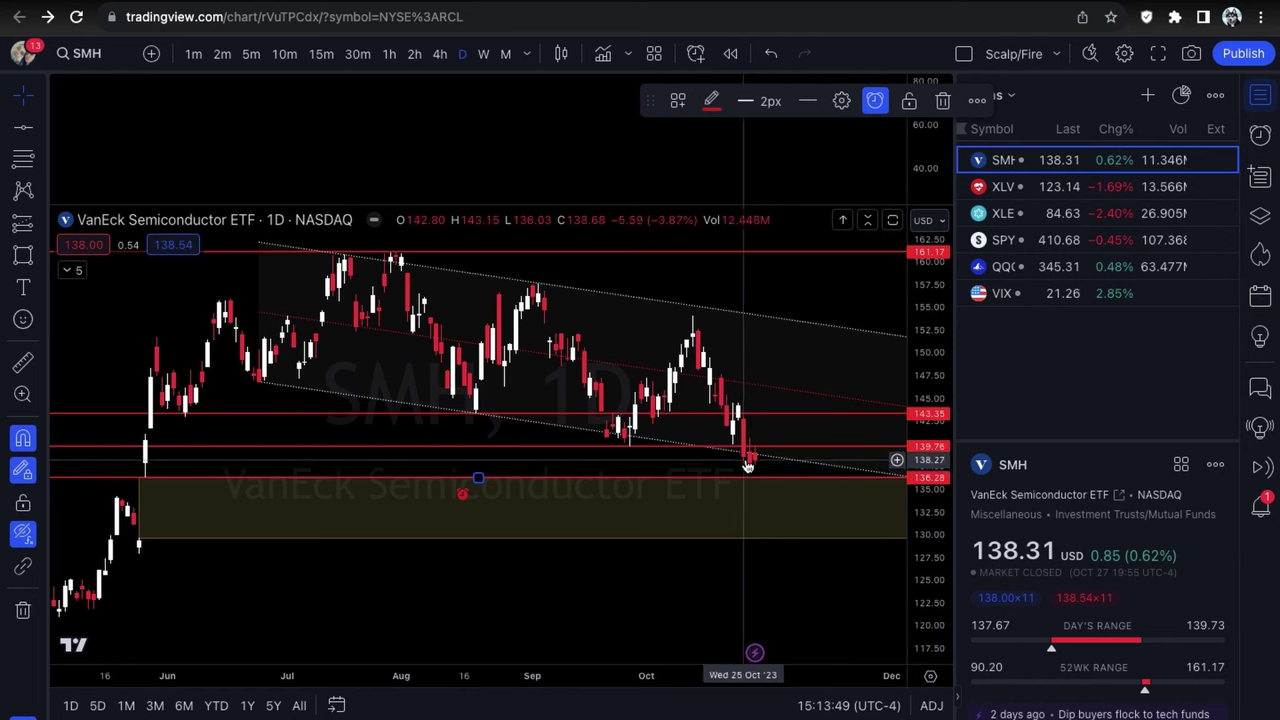
{"action": "left_click", "coordinate": [560, 481]}
{"action": "scroll", "coordinate": [560, 481], "scroll_direction": "down", "scroll_amount": 1}
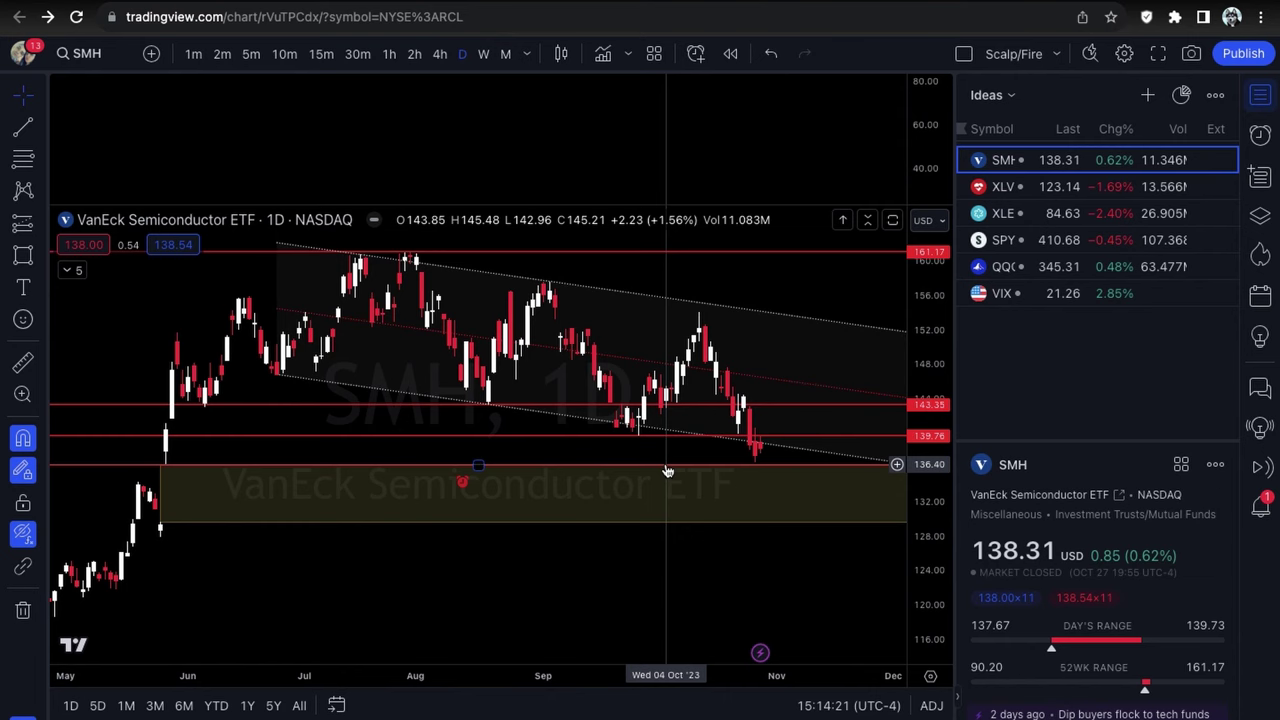
Open the daily chart of XLV from the watchlist and examine its price against the 126.05 and 123.60 levels.
{"action": "key", "text": "Down"}
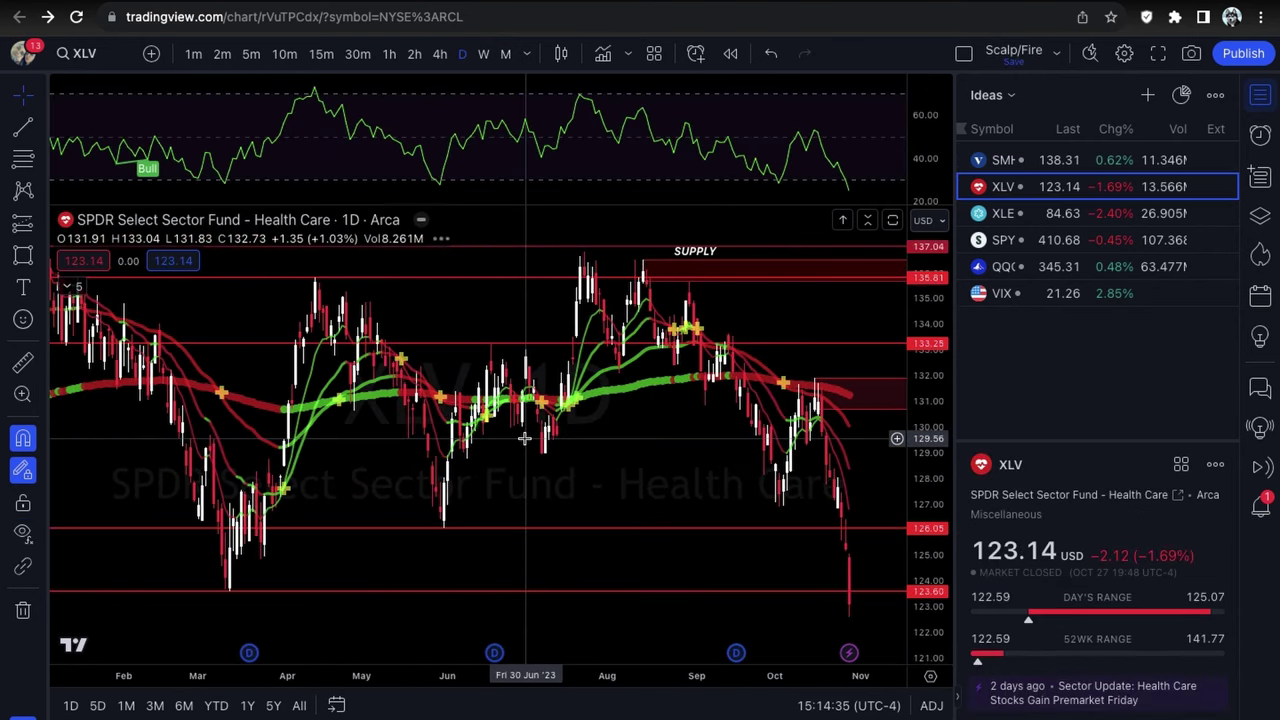
{"action": "scroll", "coordinate": [524, 438], "scroll_direction": "down", "scroll_amount": 5}
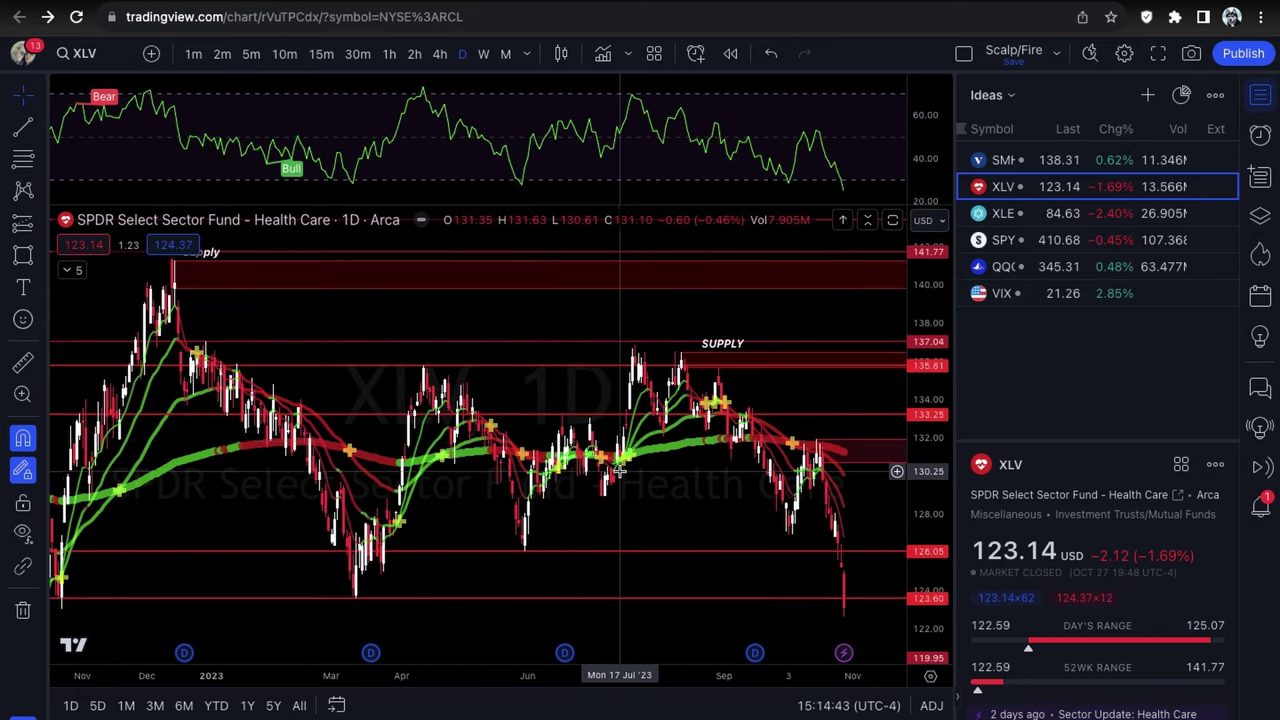
{"action": "scroll", "coordinate": [620, 470], "scroll_direction": "up", "scroll_amount": 2}
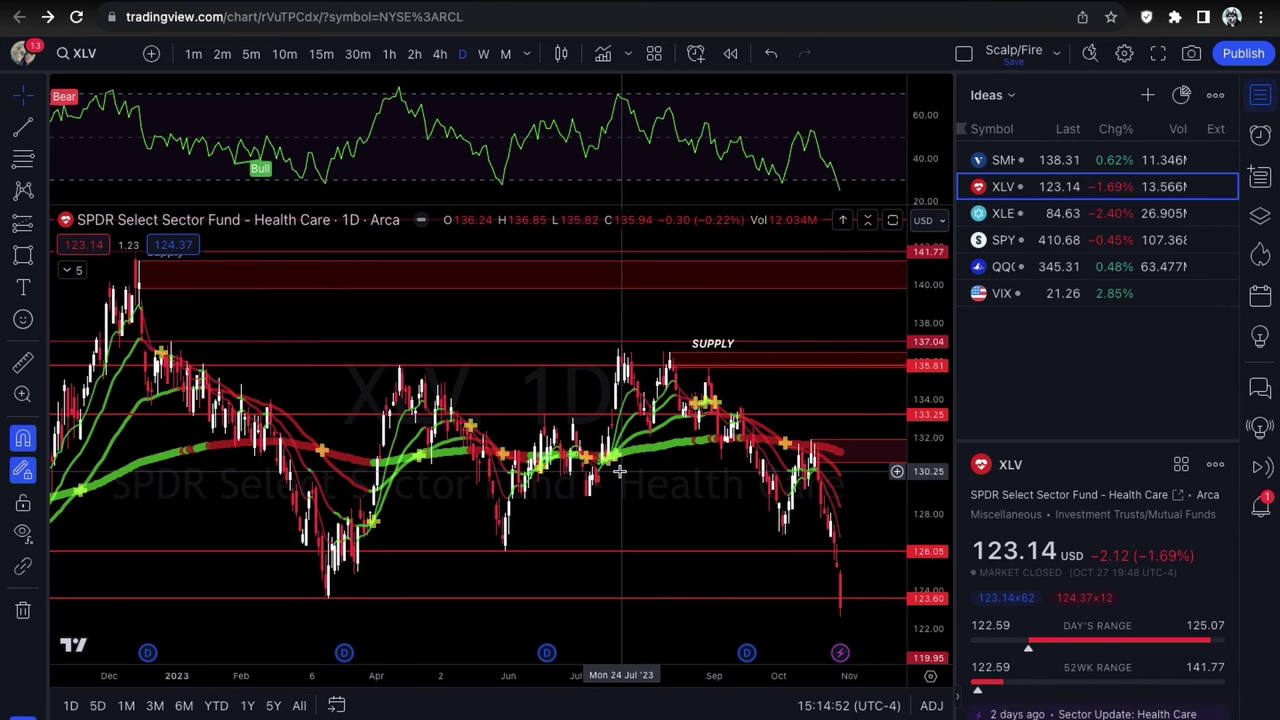
{"action": "scroll", "coordinate": [669, 500], "scroll_direction": "right", "scroll_amount": 3}
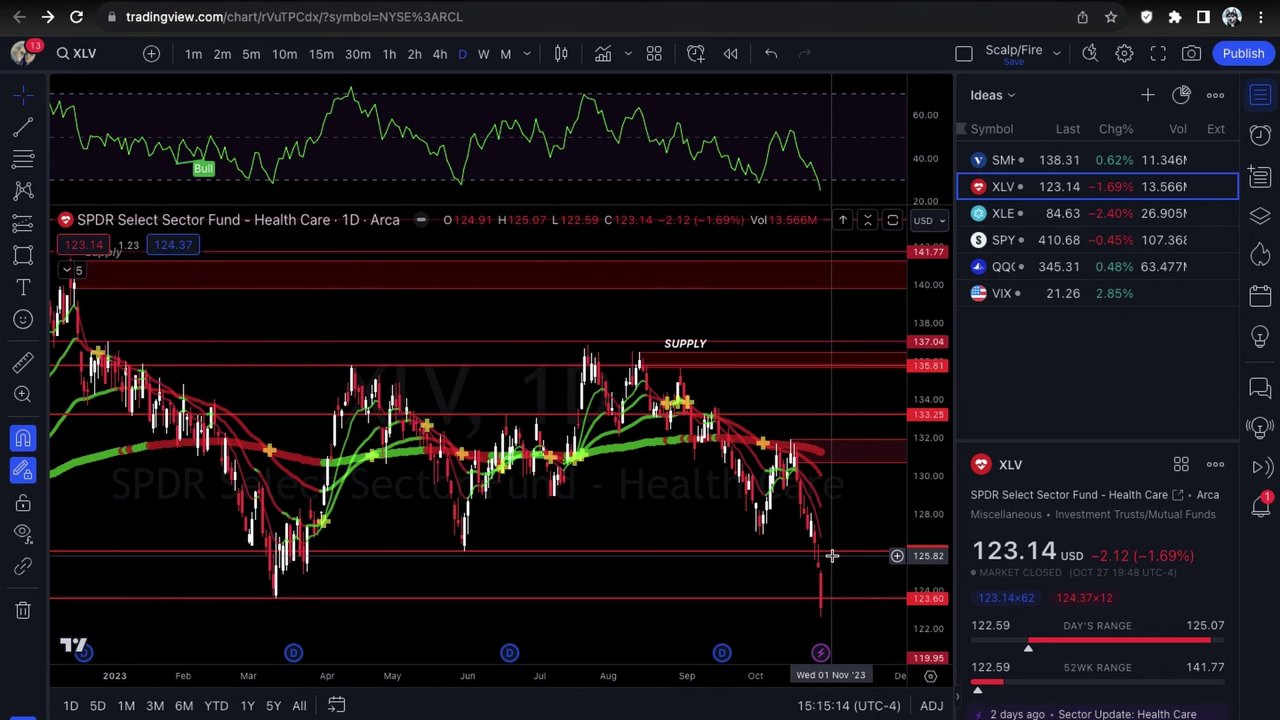
{"action": "scroll", "coordinate": [831, 555], "scroll_direction": "down", "scroll_amount": 1}
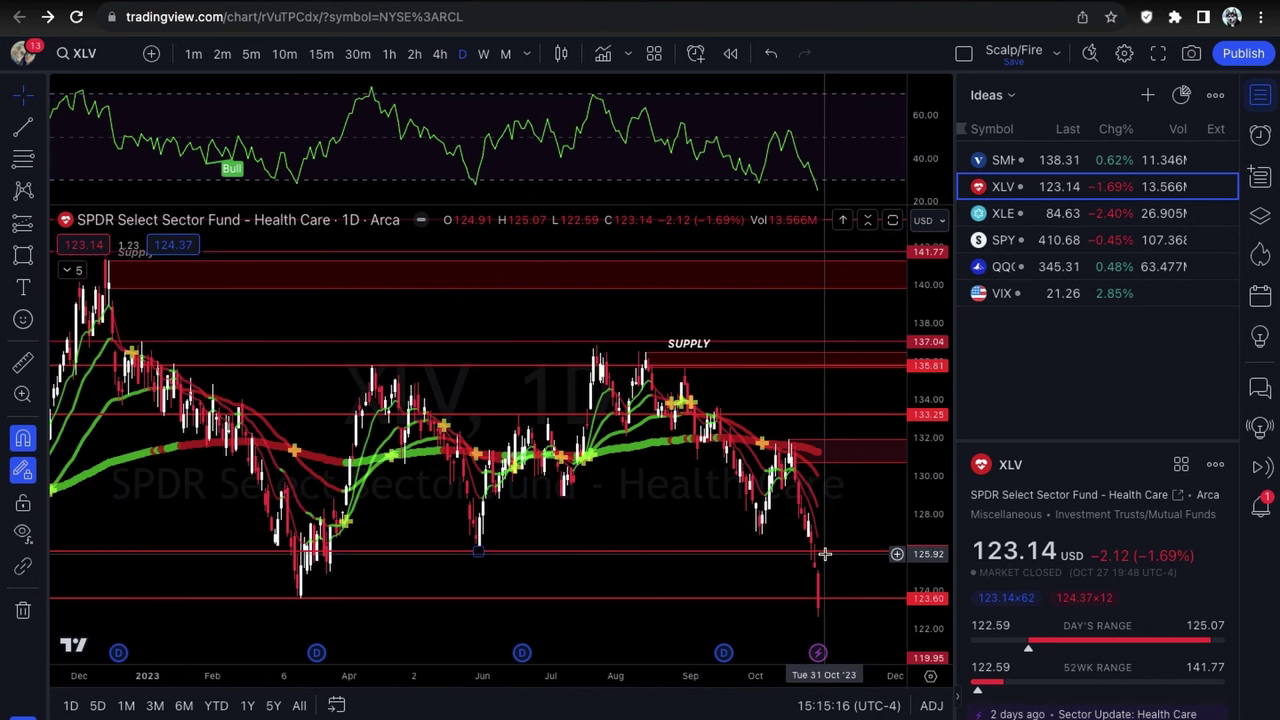
Examine the past lows of the oscillator above the XLV daily chart, going back to late 2021.
{"action": "scroll", "coordinate": [824, 553], "scroll_direction": "down", "scroll_amount": 3}
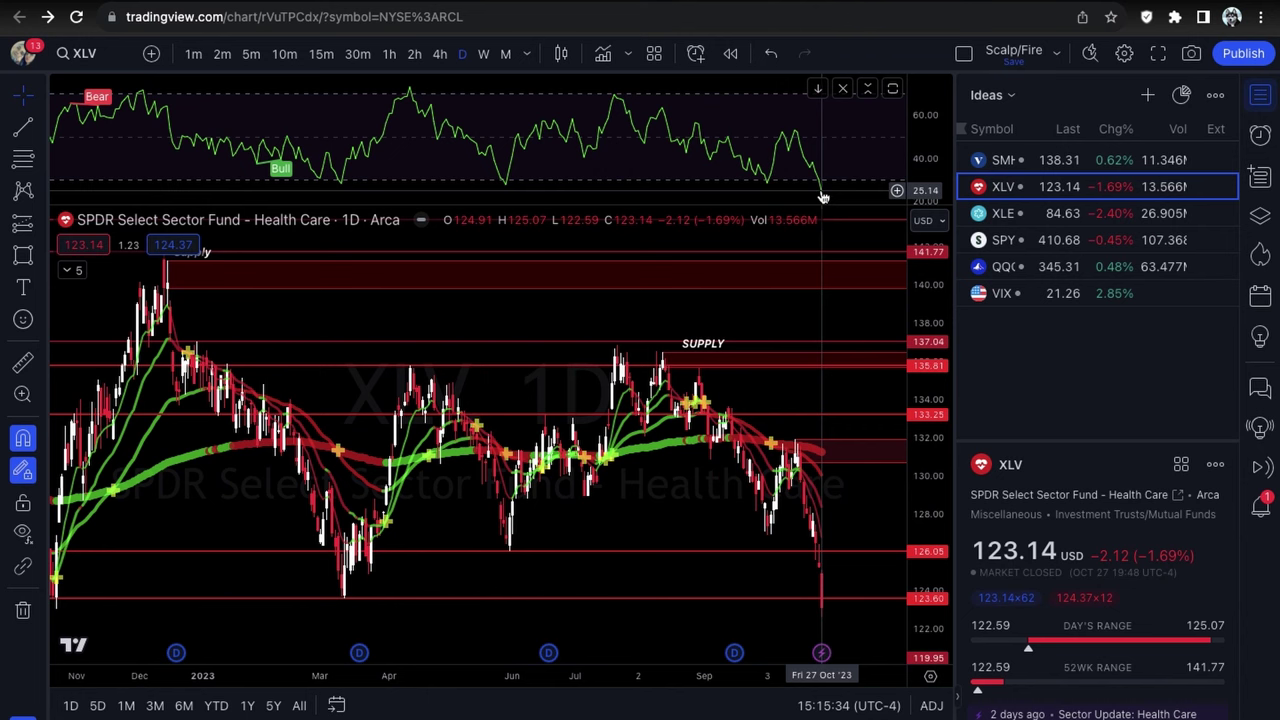
{"action": "scroll", "coordinate": [822, 193], "scroll_direction": "down", "scroll_amount": 1}
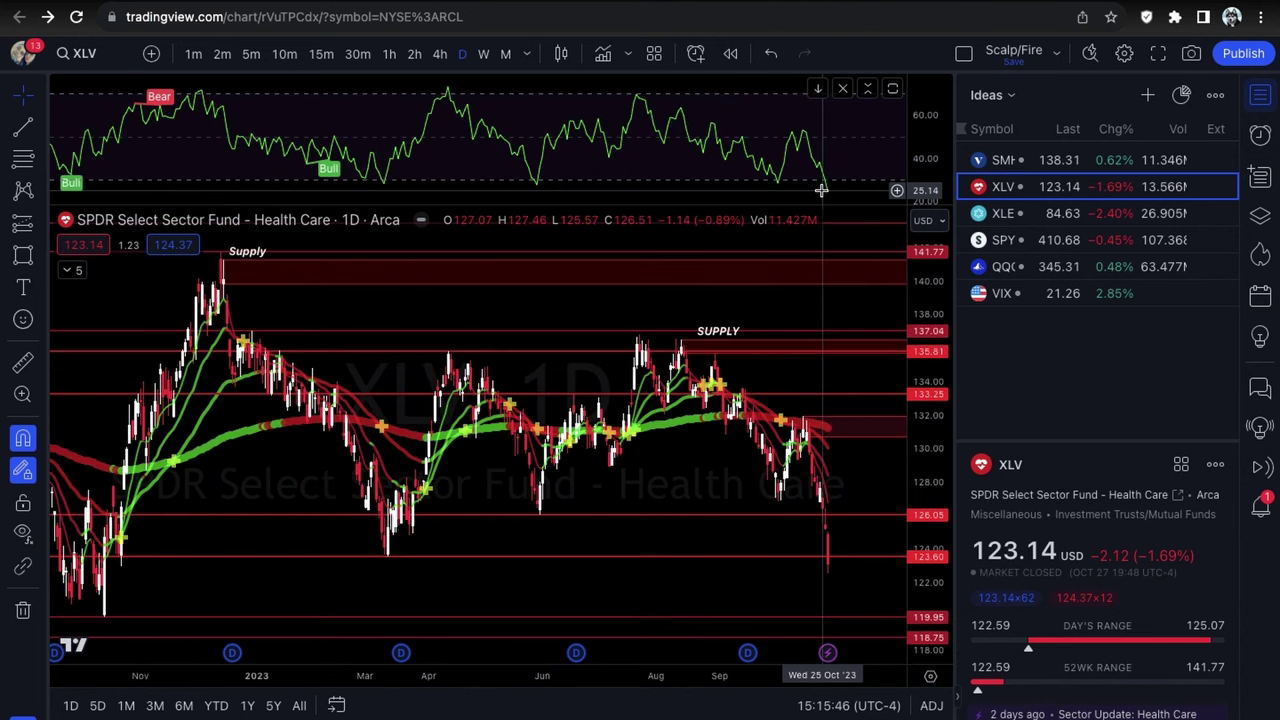
{"action": "scroll", "coordinate": [843, 199], "scroll_direction": "down", "scroll_amount": 1}
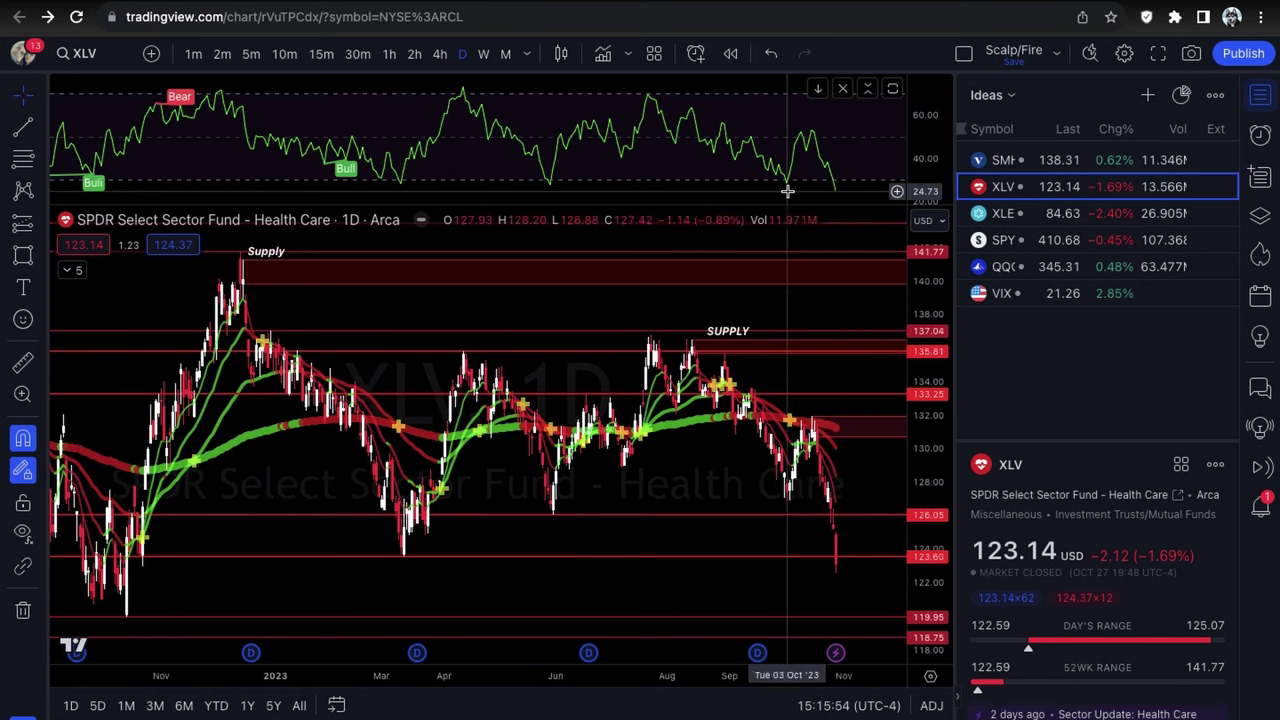
{"action": "scroll", "coordinate": [787, 190], "scroll_direction": "down", "scroll_amount": 3}
{"action": "scroll", "coordinate": [787, 190], "scroll_direction": "down", "scroll_amount": 2}
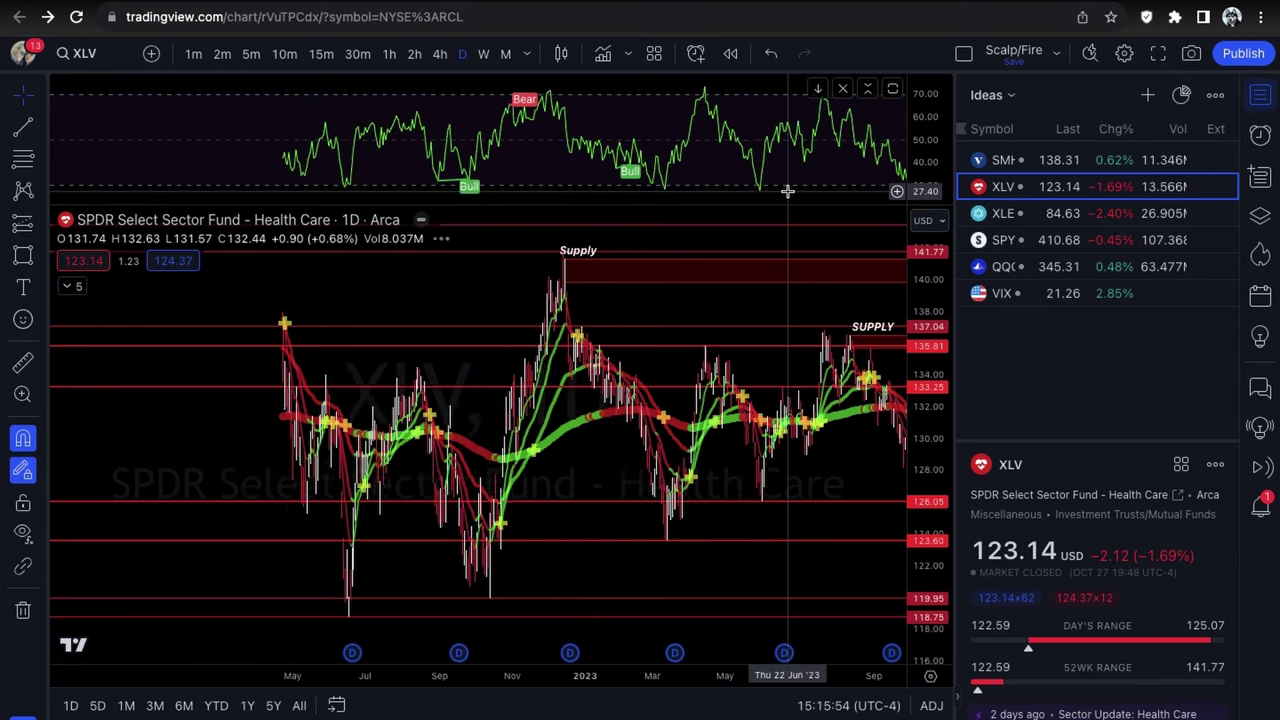
{"action": "scroll", "coordinate": [787, 190], "scroll_direction": "down", "scroll_amount": 1}
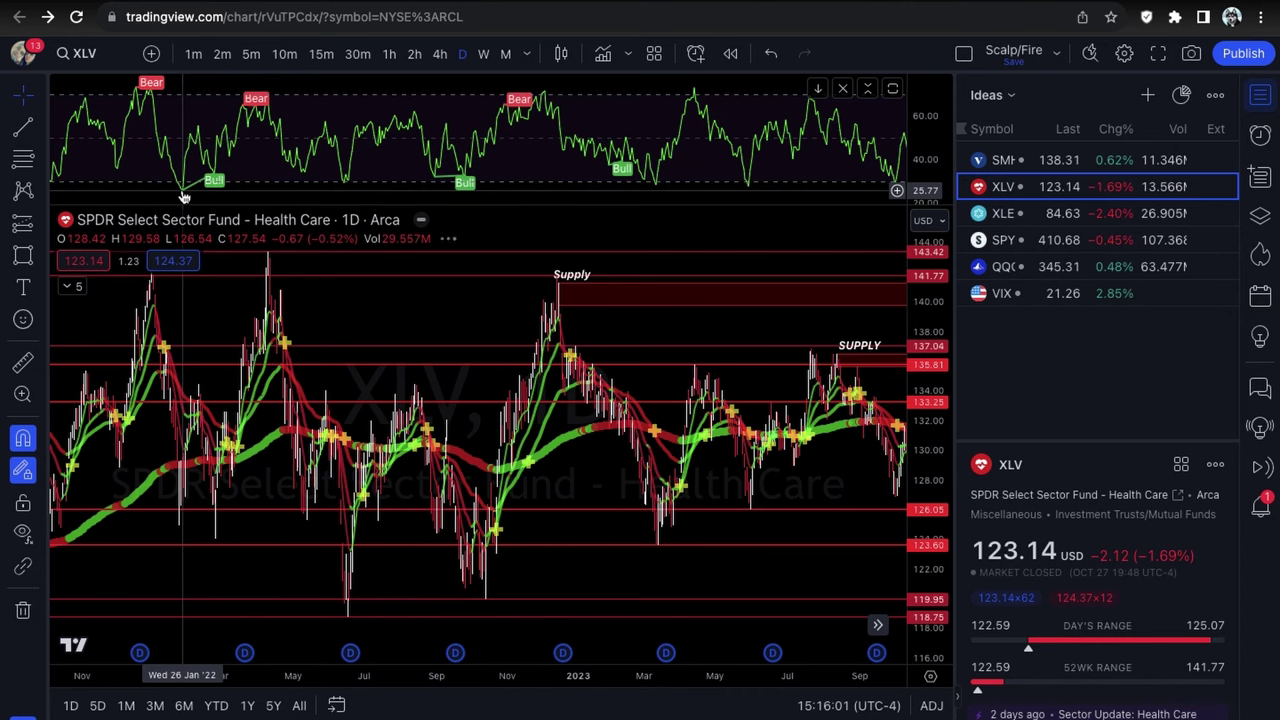
{"action": "scroll", "coordinate": [190, 193], "scroll_direction": "left", "scroll_amount": 3}
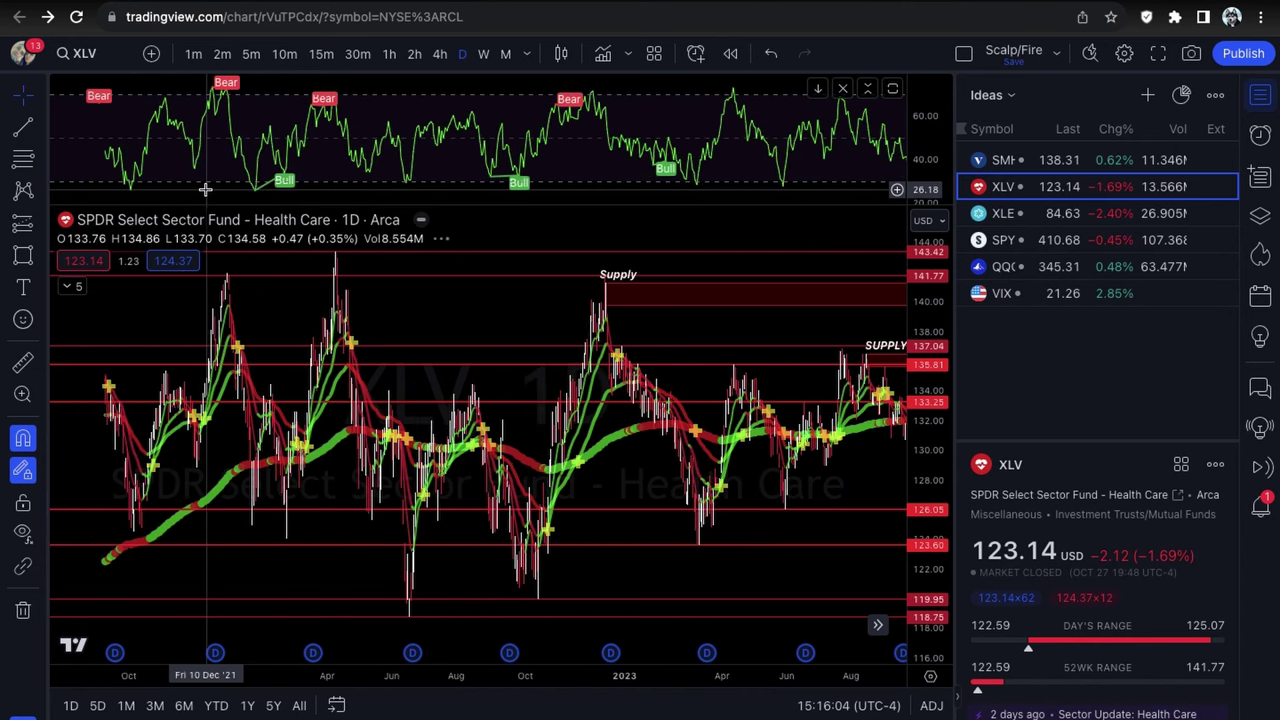
Return to the latest XLV candles and compare the oscillator's current low with its 2023 lows.
{"action": "scroll", "coordinate": [205, 190], "scroll_direction": "left", "scroll_amount": 2}
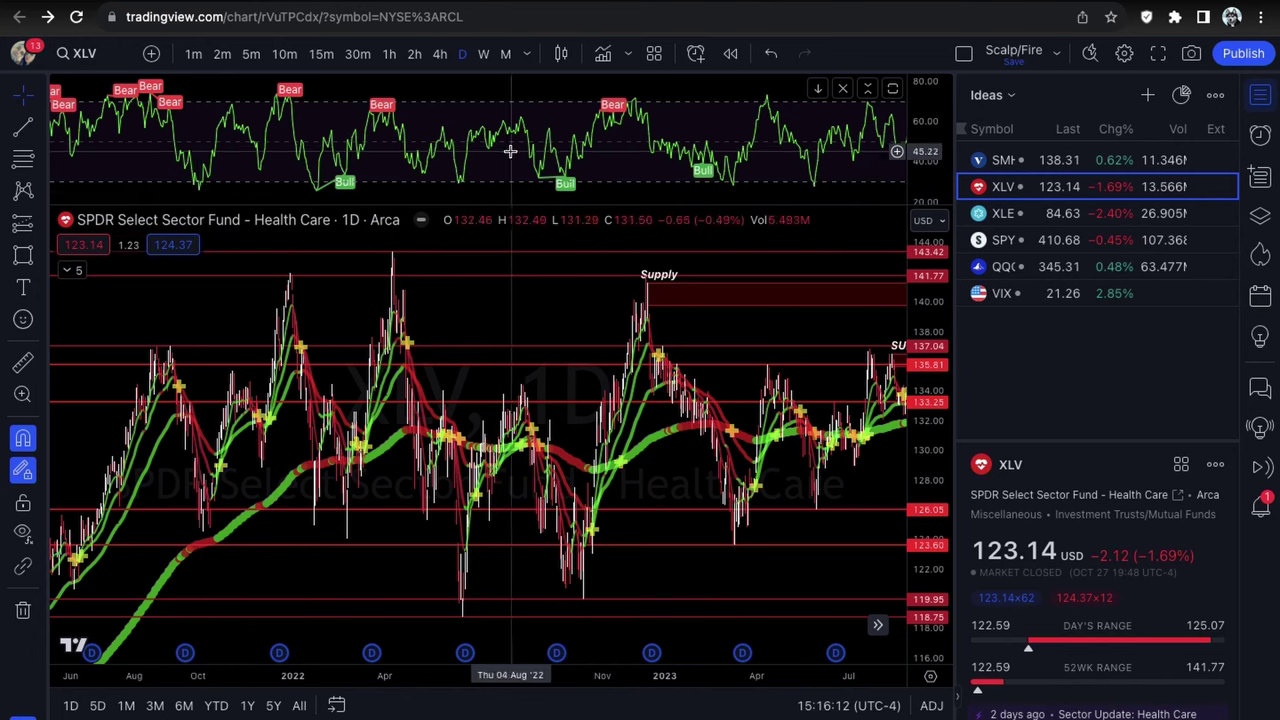
{"action": "scroll", "coordinate": [506, 160], "scroll_direction": "right", "scroll_amount": 10}
{"action": "scroll", "coordinate": [507, 157], "scroll_direction": "left", "scroll_amount": 5}
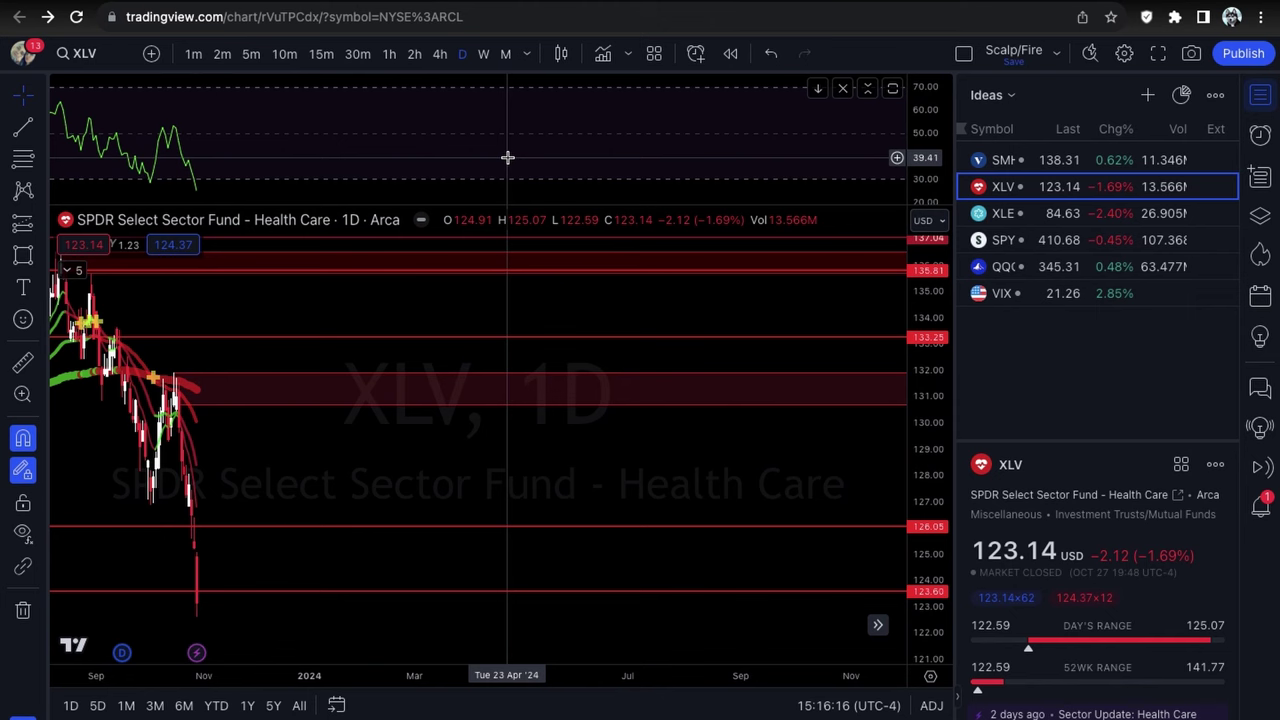
{"action": "scroll", "coordinate": [548, 182], "scroll_direction": "up", "scroll_amount": 5}
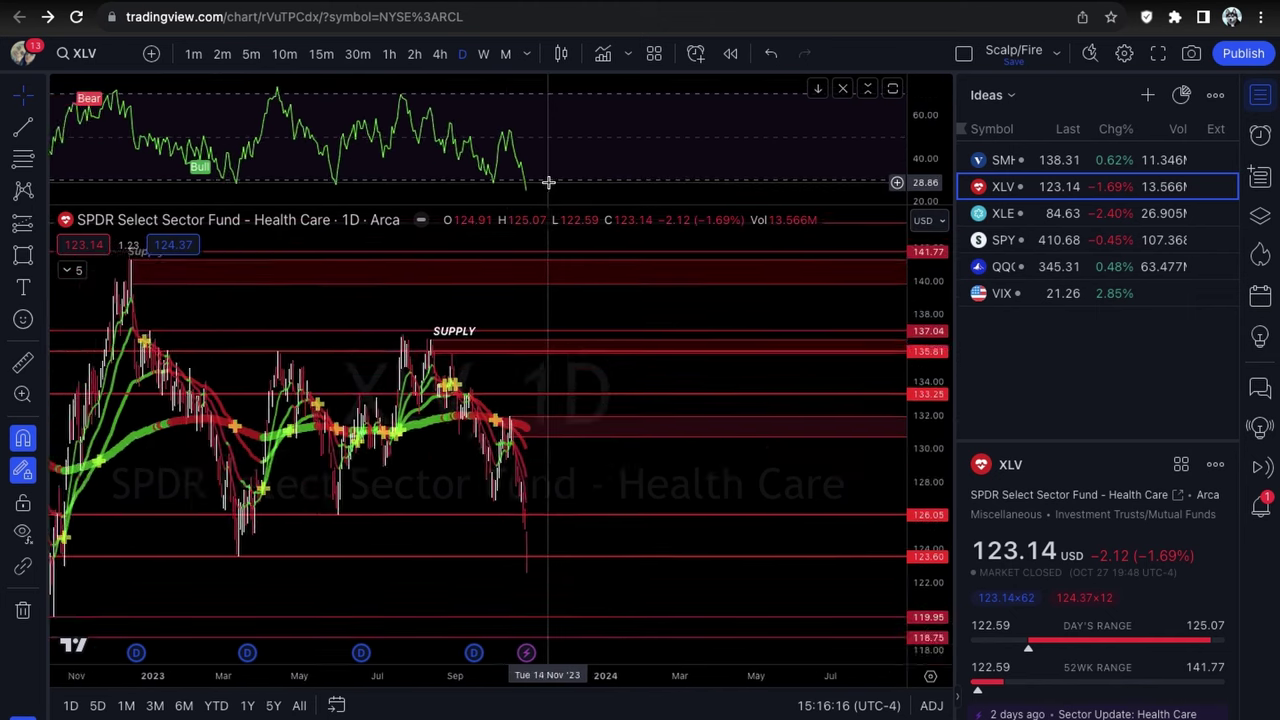
{"action": "scroll", "coordinate": [548, 188], "scroll_direction": "up", "scroll_amount": 2}
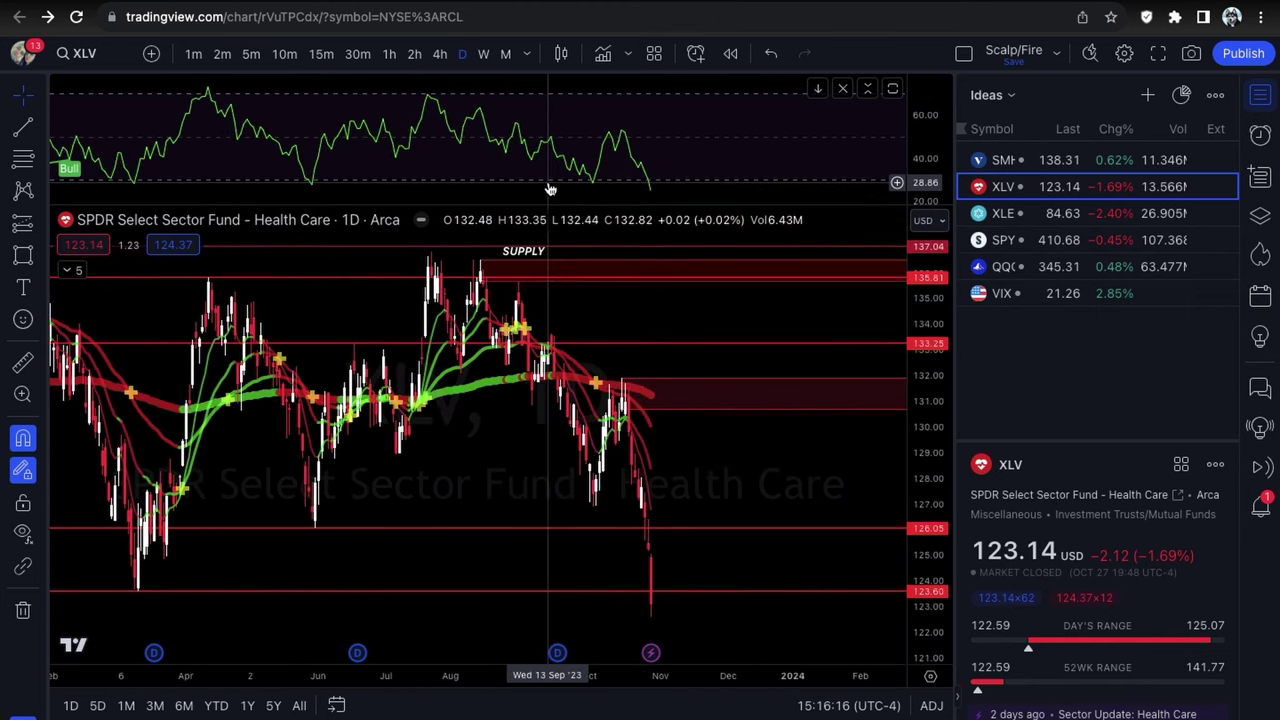
{"action": "scroll", "coordinate": [720, 398], "scroll_direction": "up", "scroll_amount": 2}
{"action": "scroll", "coordinate": [720, 398], "scroll_direction": "up", "scroll_amount": 1}
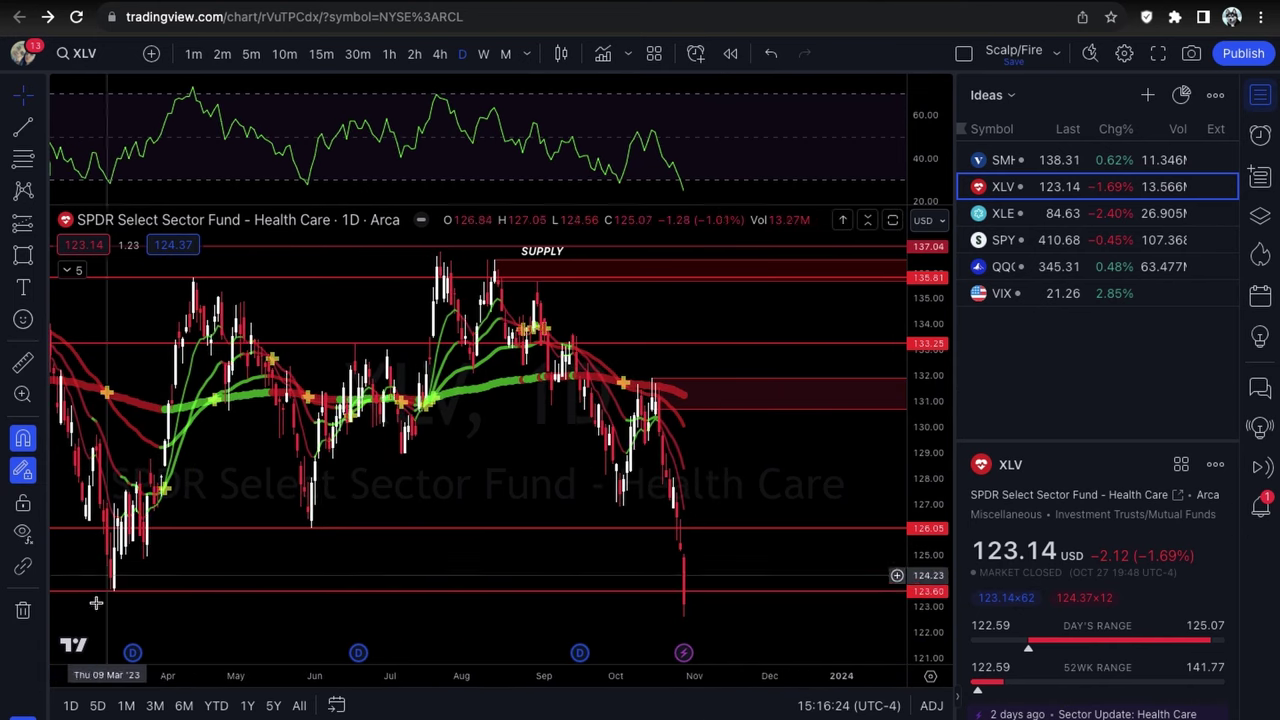
Circle XLV's March 2023 low at the 123.60 level with the Brush.
{"action": "key", "text": "alt+b"}
{"action": "left_click_drag", "start_coordinate": [132, 567], "coordinate": [118, 566]}
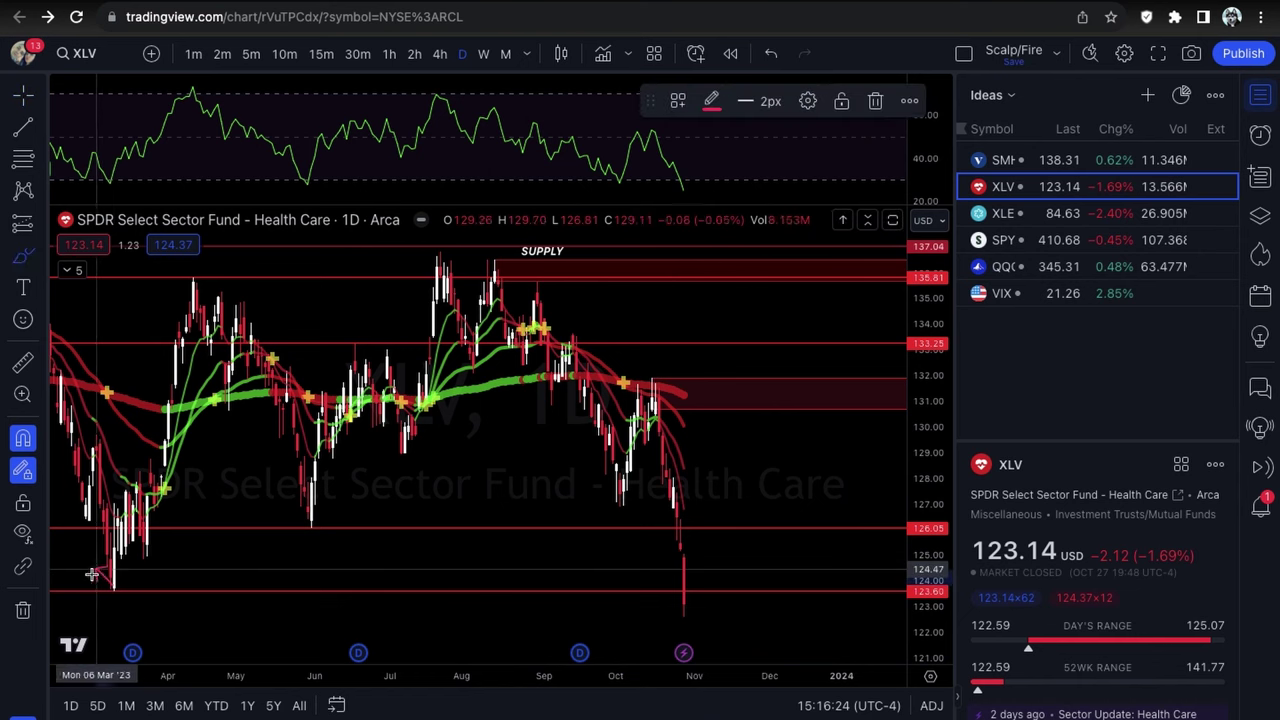
{"action": "key", "text": "Escape"}
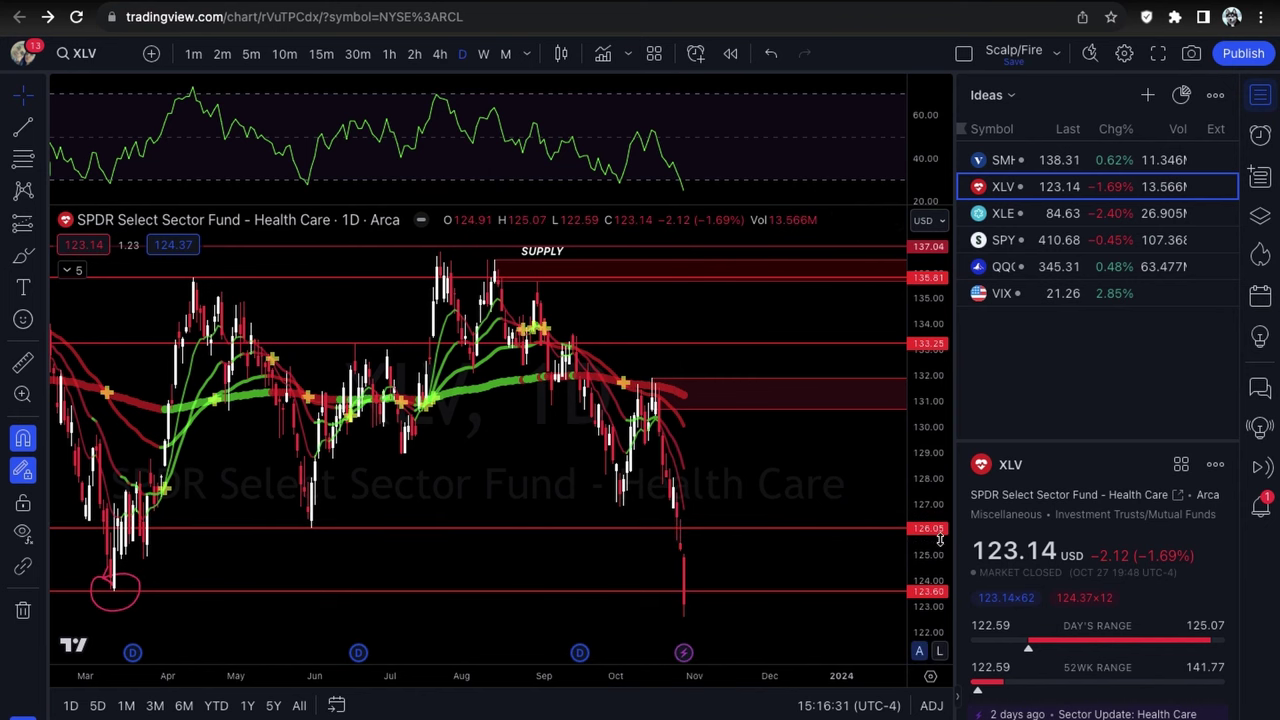
Delete the brush circle around XLV's March 2023 low.
{"action": "scroll", "coordinate": [140, 588], "scroll_direction": "down", "scroll_amount": 1}
{"action": "left_click", "coordinate": [140, 588]}
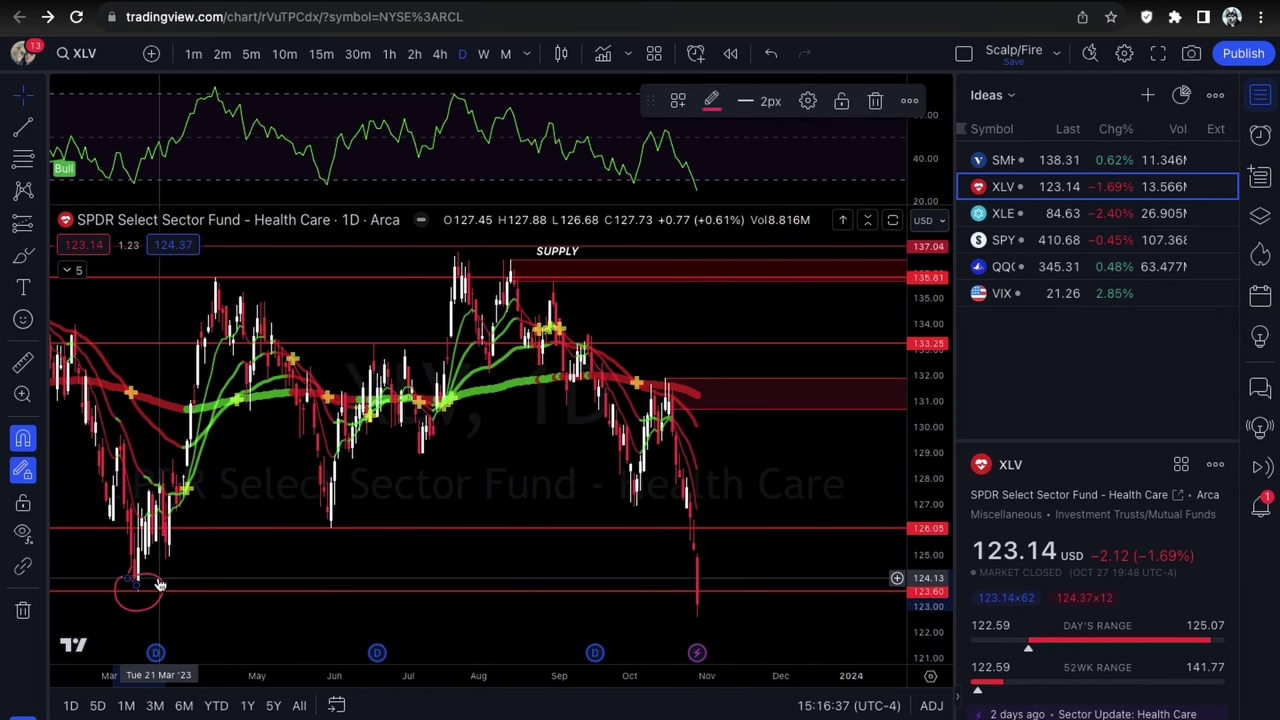
{"action": "key", "text": "Delete"}
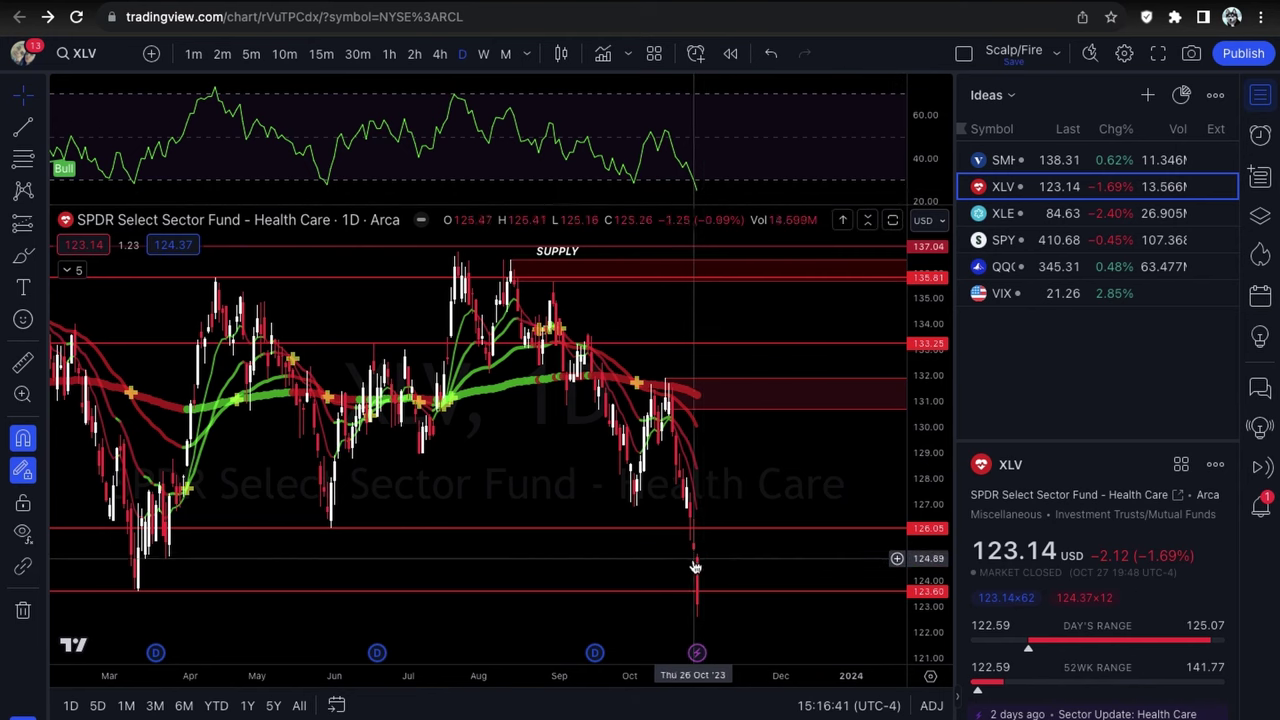
Examine XLV's latest daily candles against the 123.60 level and the lower 119.95 and 118.75 levels from 2022.
{"action": "scroll", "coordinate": [734, 596], "scroll_direction": "down", "scroll_amount": 1}
{"action": "scroll", "coordinate": [734, 596], "scroll_direction": "down", "scroll_amount": 5}
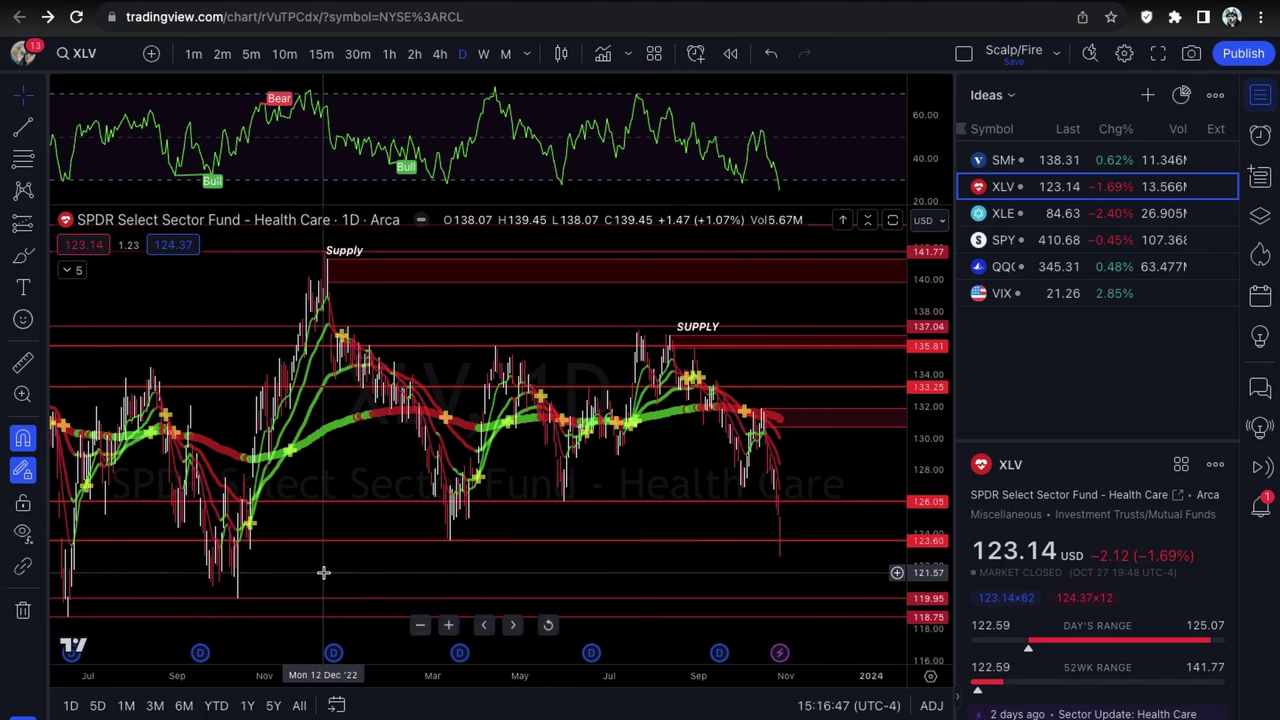
{"action": "scroll", "coordinate": [450, 570], "scroll_direction": "up", "scroll_amount": 1}
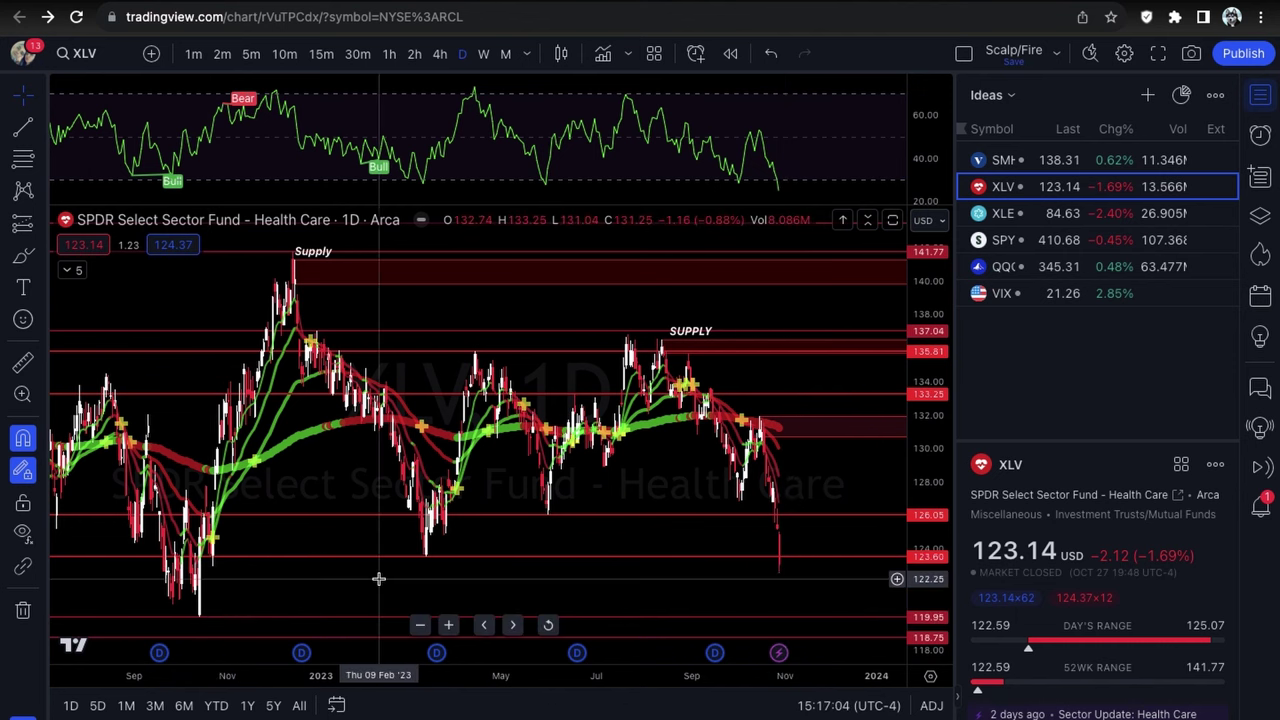
{"action": "scroll", "coordinate": [806, 527], "scroll_direction": "up", "scroll_amount": 5}
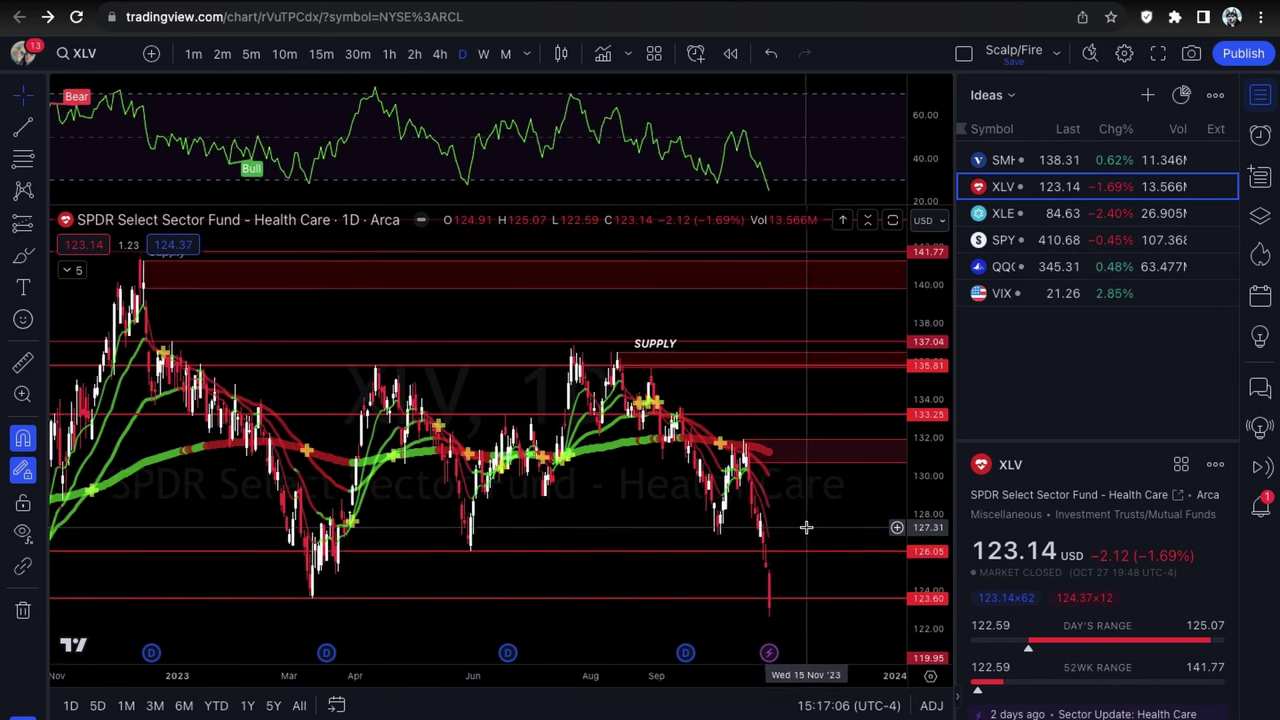
{"action": "scroll", "coordinate": [806, 527], "scroll_direction": "up", "scroll_amount": 4}
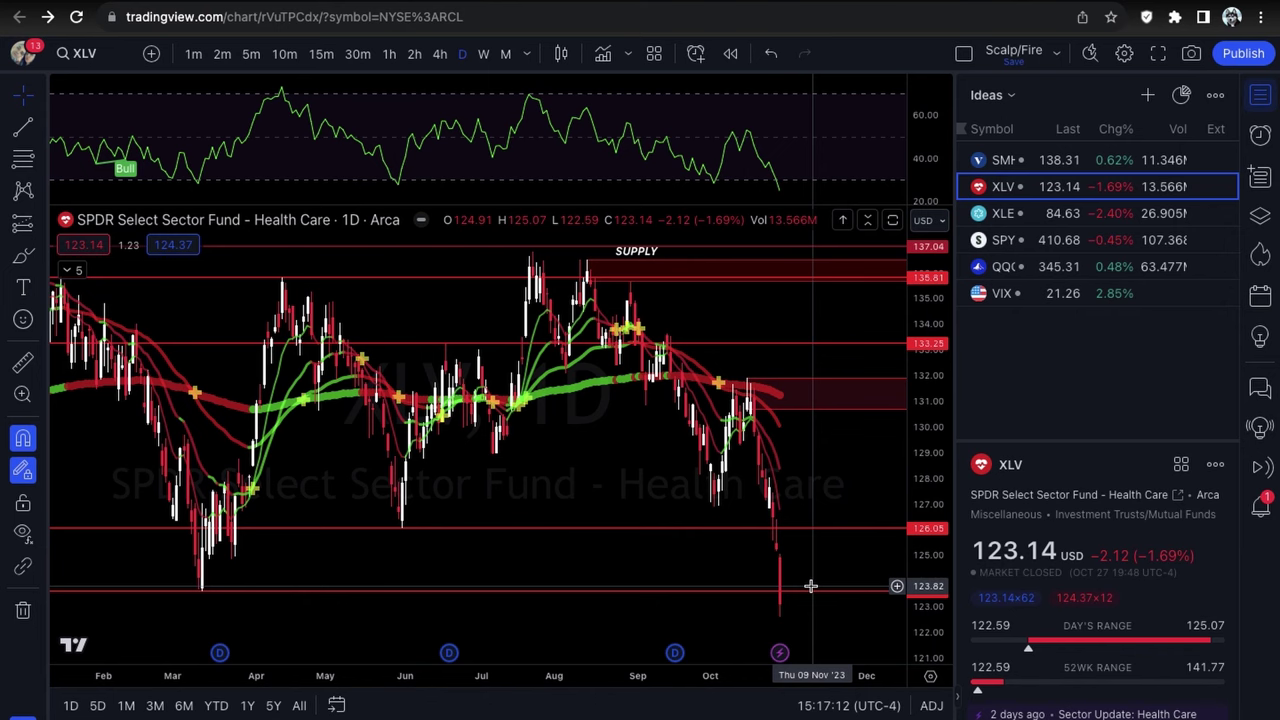
{"action": "scroll", "coordinate": [808, 588], "scroll_direction": "up", "scroll_amount": 3}
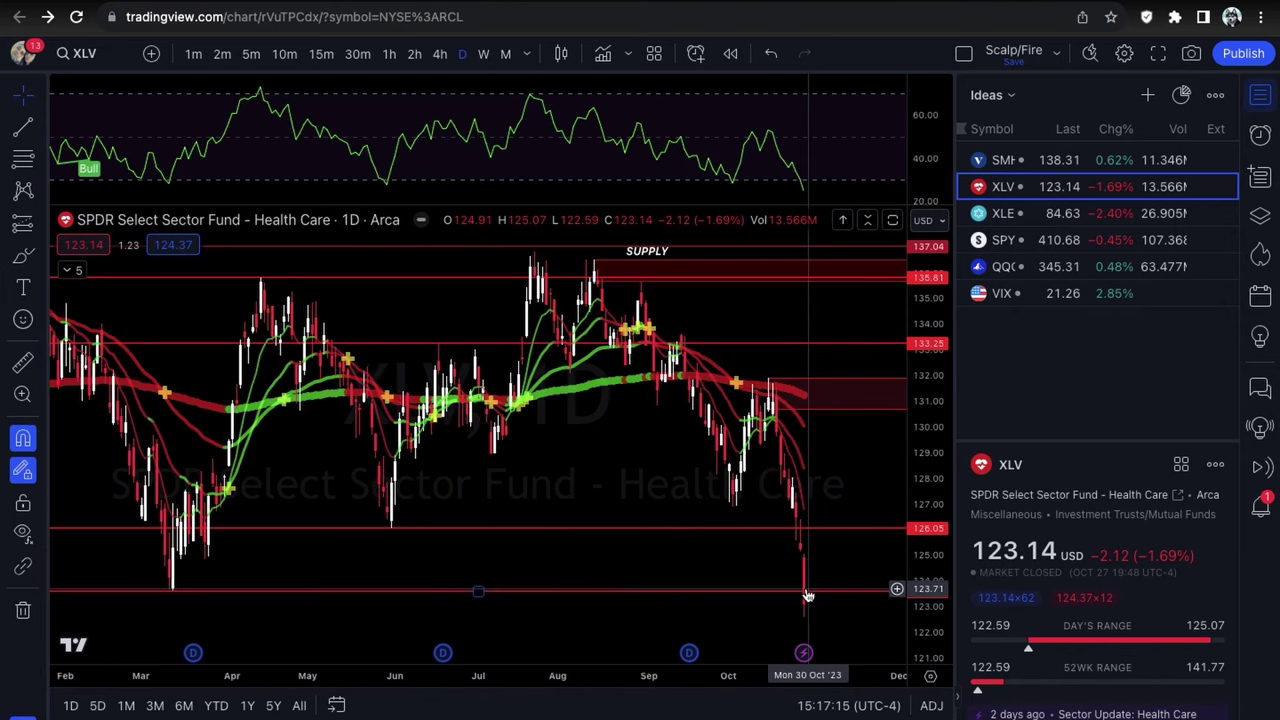
{"action": "scroll", "coordinate": [808, 595], "scroll_direction": "down", "scroll_amount": 2}
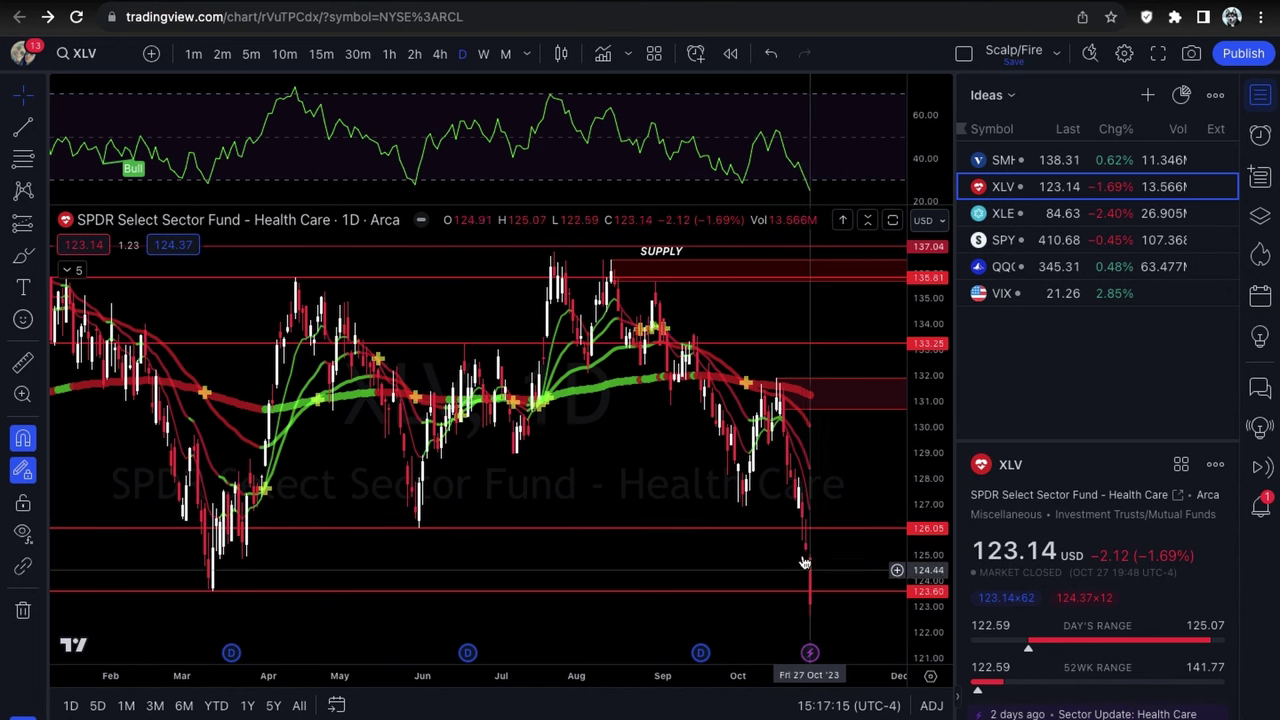
{"action": "scroll", "coordinate": [805, 563], "scroll_direction": "up", "scroll_amount": 2}
{"action": "scroll", "coordinate": [805, 563], "scroll_direction": "up", "scroll_amount": 1}
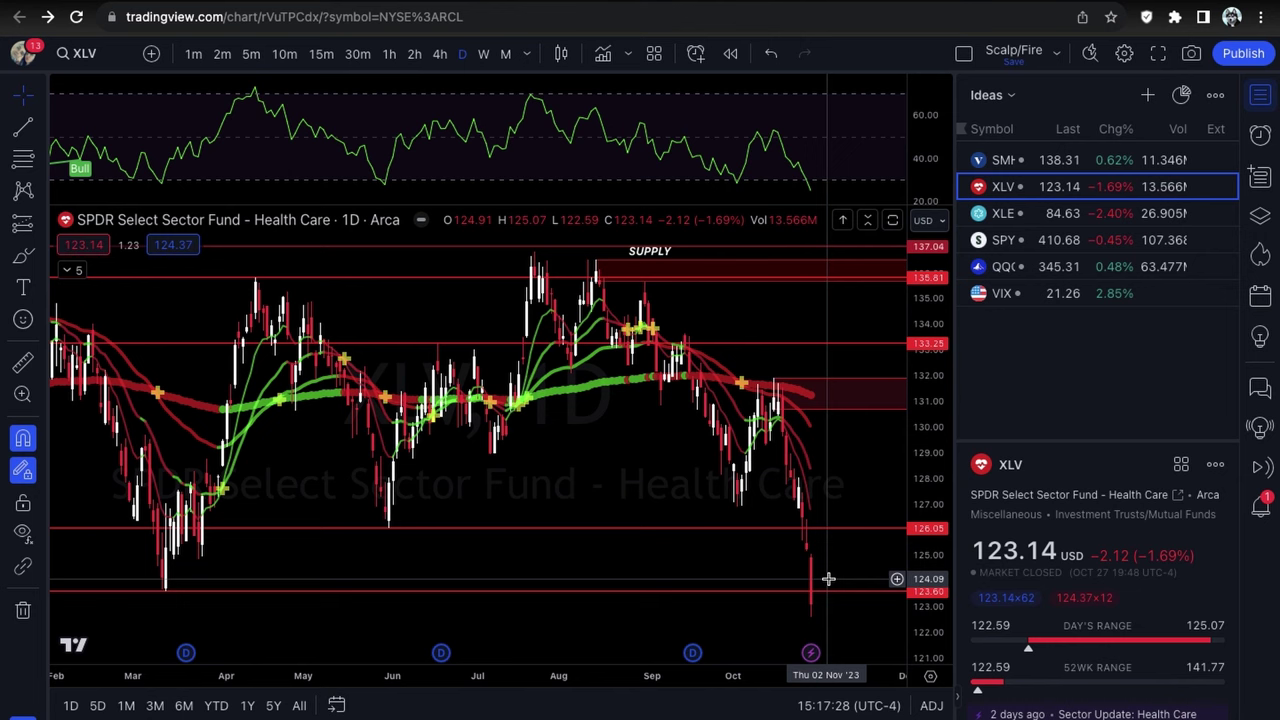
{"action": "scroll", "coordinate": [828, 578], "scroll_direction": "up", "scroll_amount": 1}
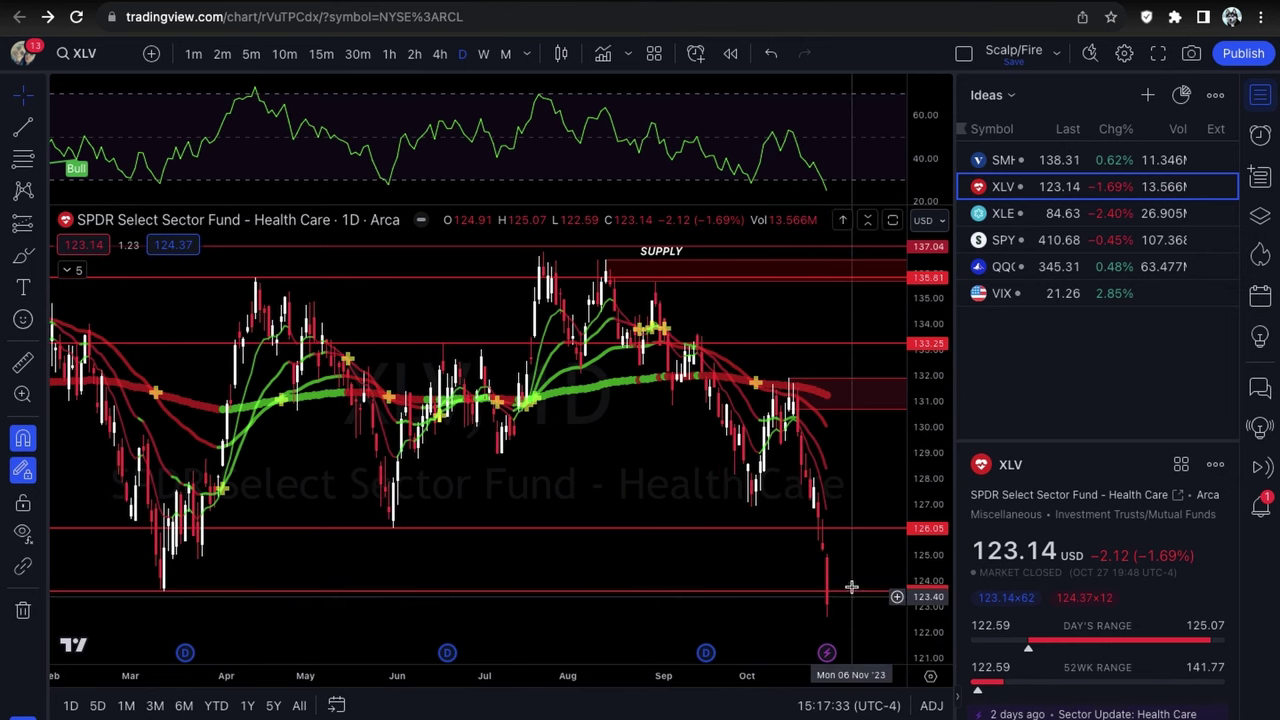
{"action": "scroll", "coordinate": [853, 585], "scroll_direction": "down", "scroll_amount": 1}
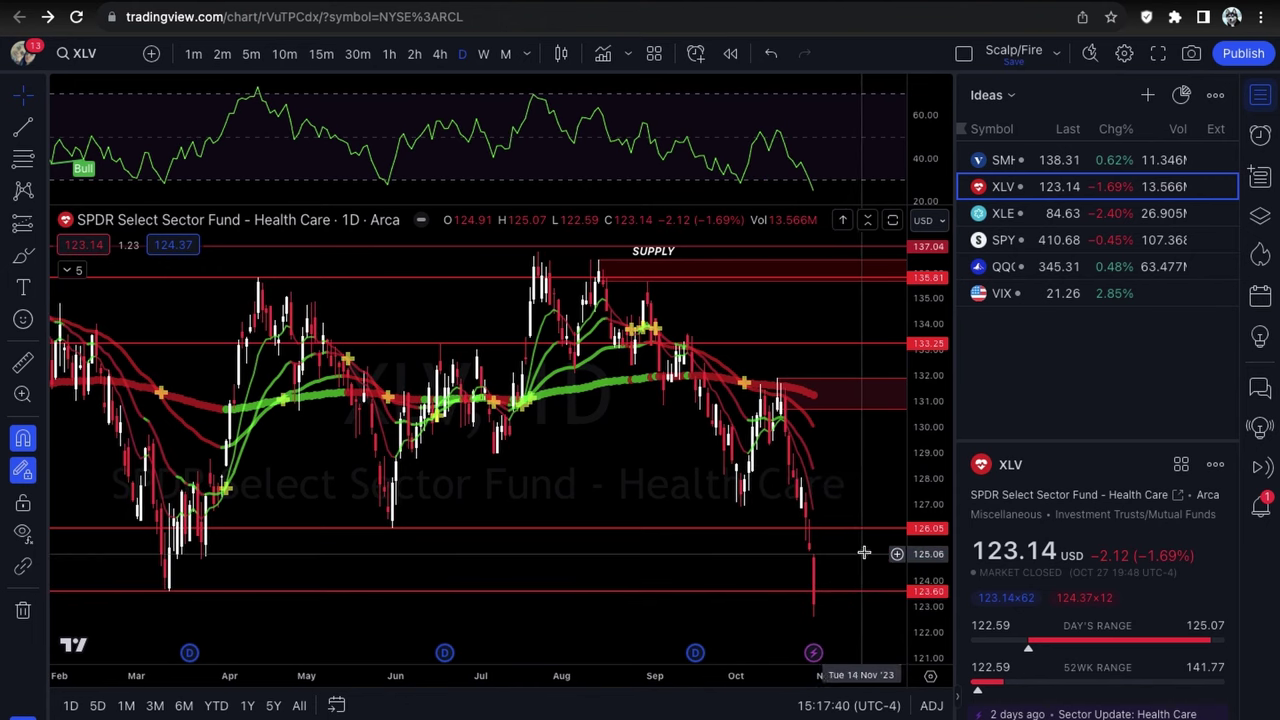
Open the daily chart of XLE from the watchlist and examine its price against the 84.26 and 87.74 levels.
{"action": "key", "text": "Down"}
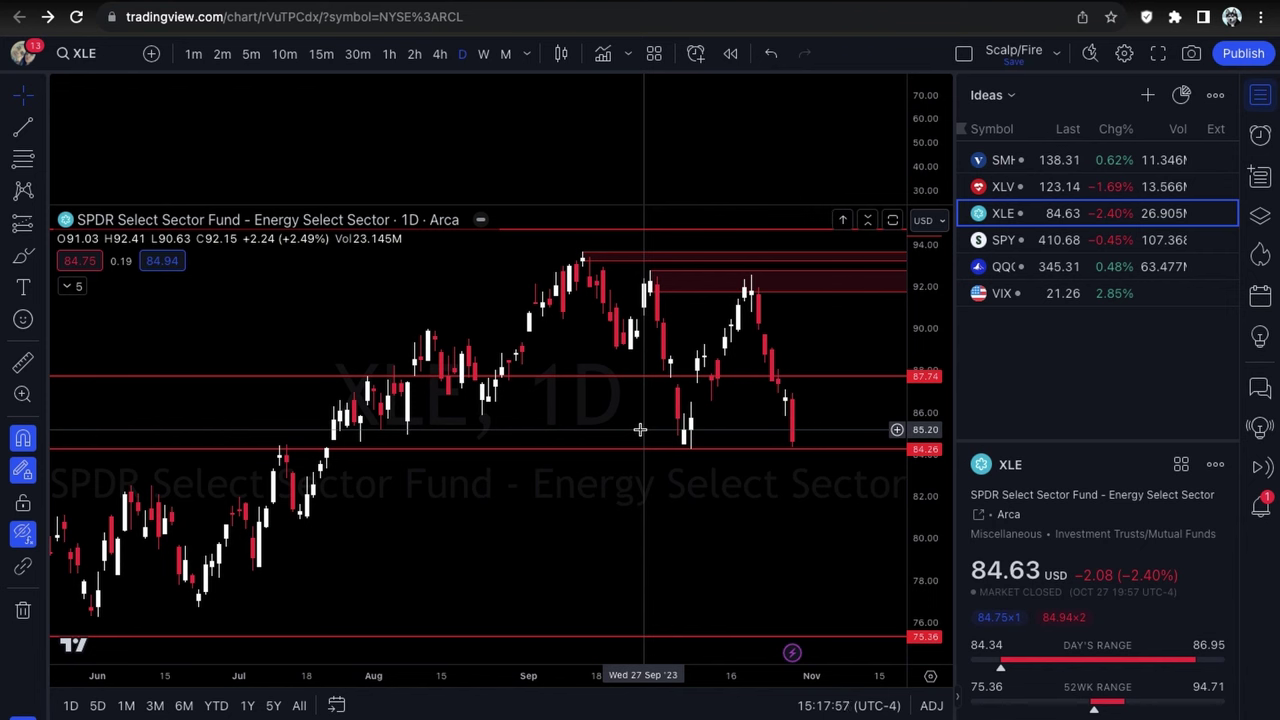
{"action": "scroll", "coordinate": [757, 481], "scroll_direction": "down", "scroll_amount": 2}
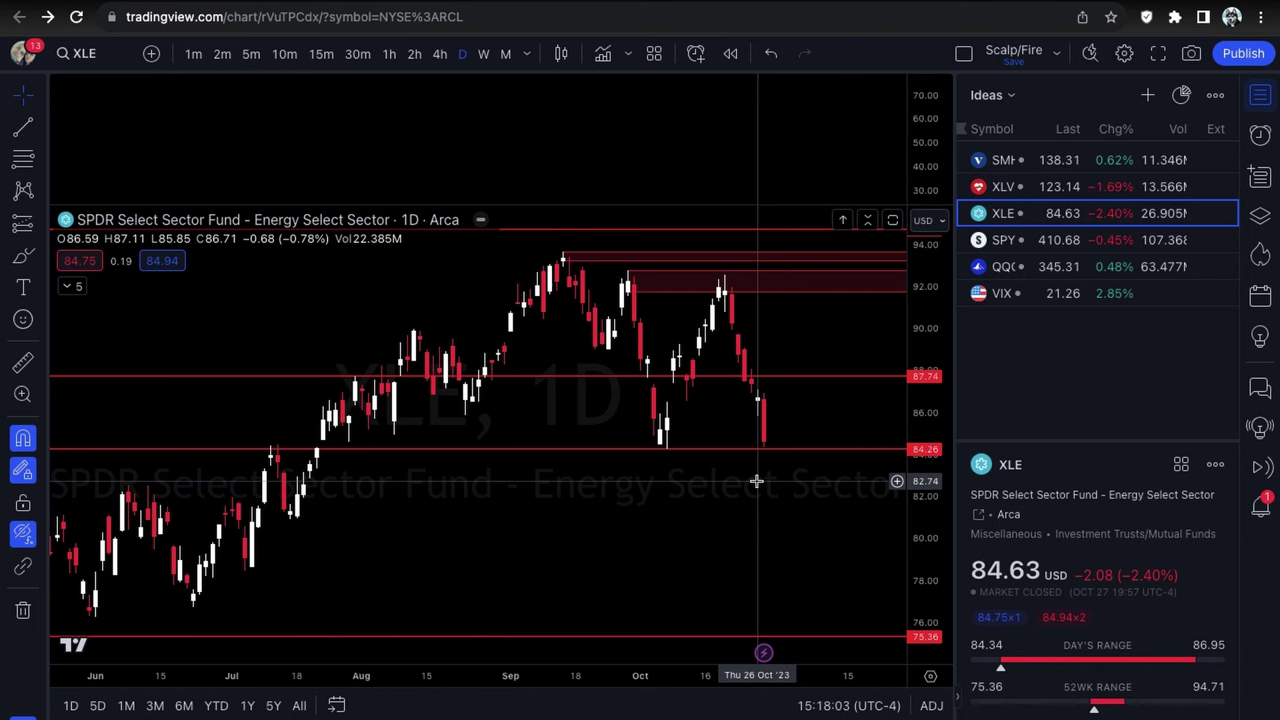
{"action": "scroll", "coordinate": [773, 475], "scroll_direction": "up", "scroll_amount": 2}
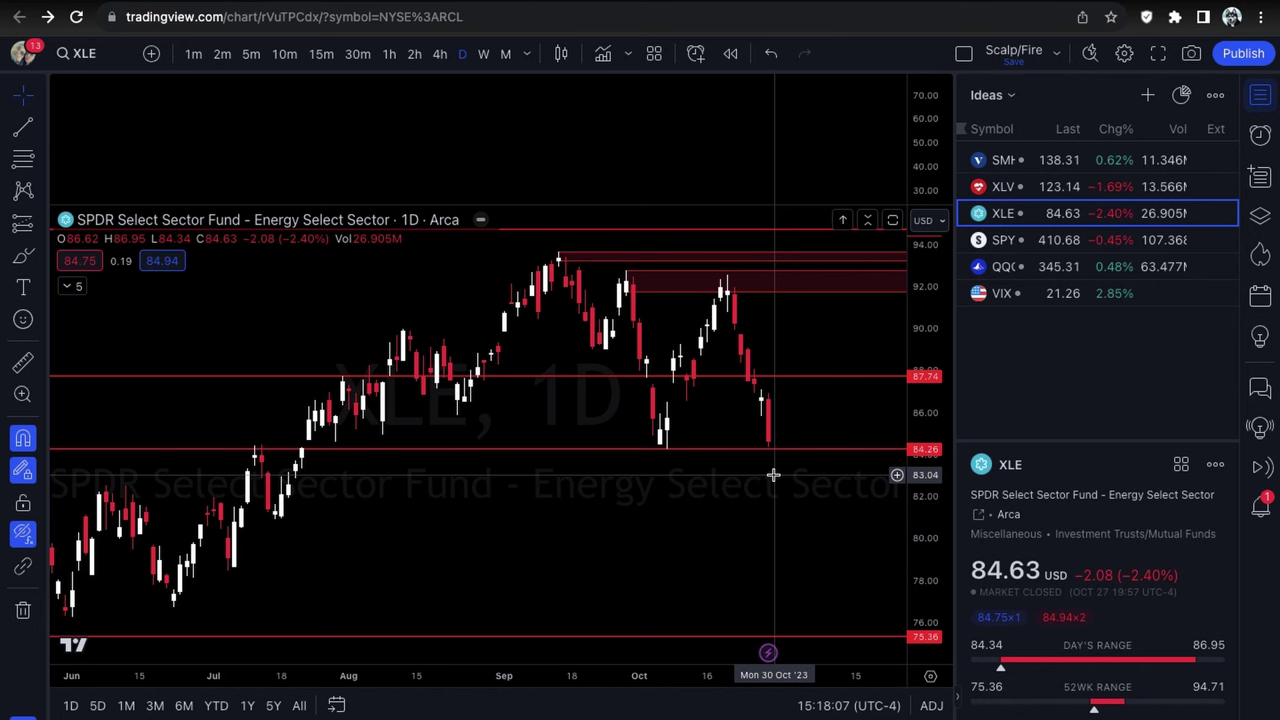
{"action": "scroll", "coordinate": [782, 476], "scroll_direction": "up", "scroll_amount": 1}
{"action": "scroll", "coordinate": [791, 477], "scroll_direction": "up", "scroll_amount": 3}
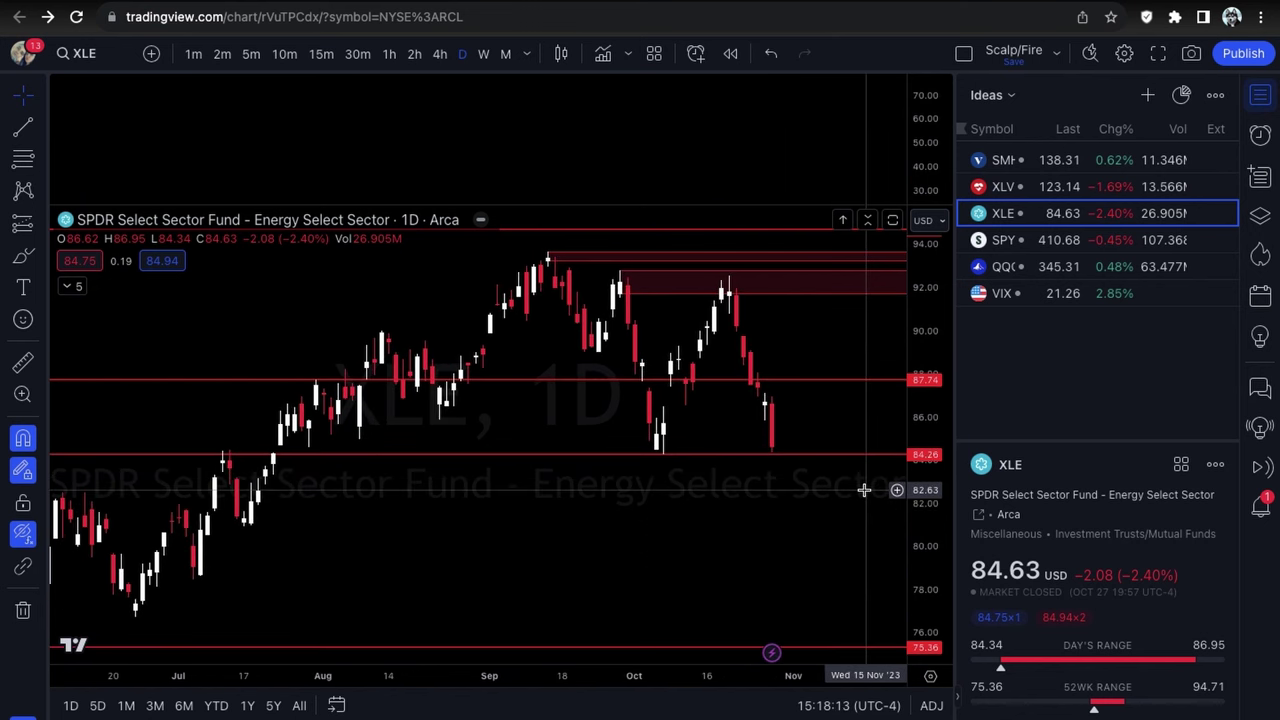
{"action": "scroll", "coordinate": [864, 490], "scroll_direction": "up", "scroll_amount": 1}
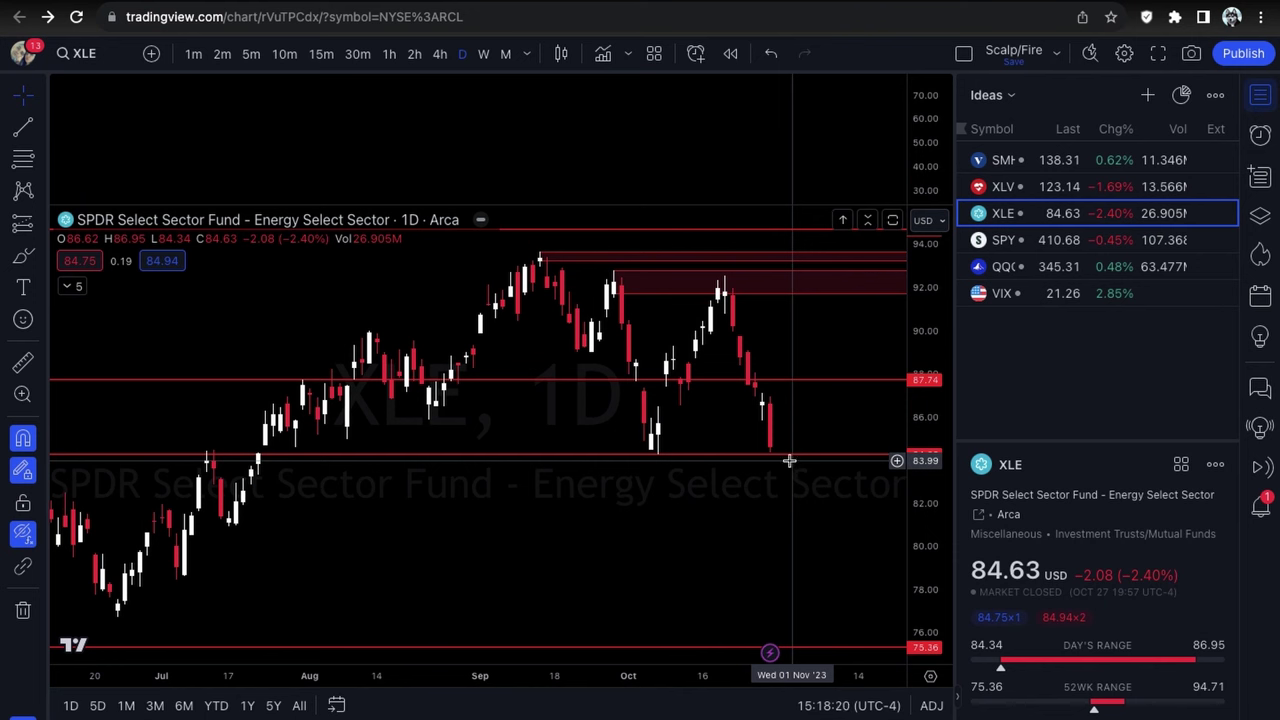
{"action": "scroll", "coordinate": [789, 460], "scroll_direction": "up", "scroll_amount": 1}
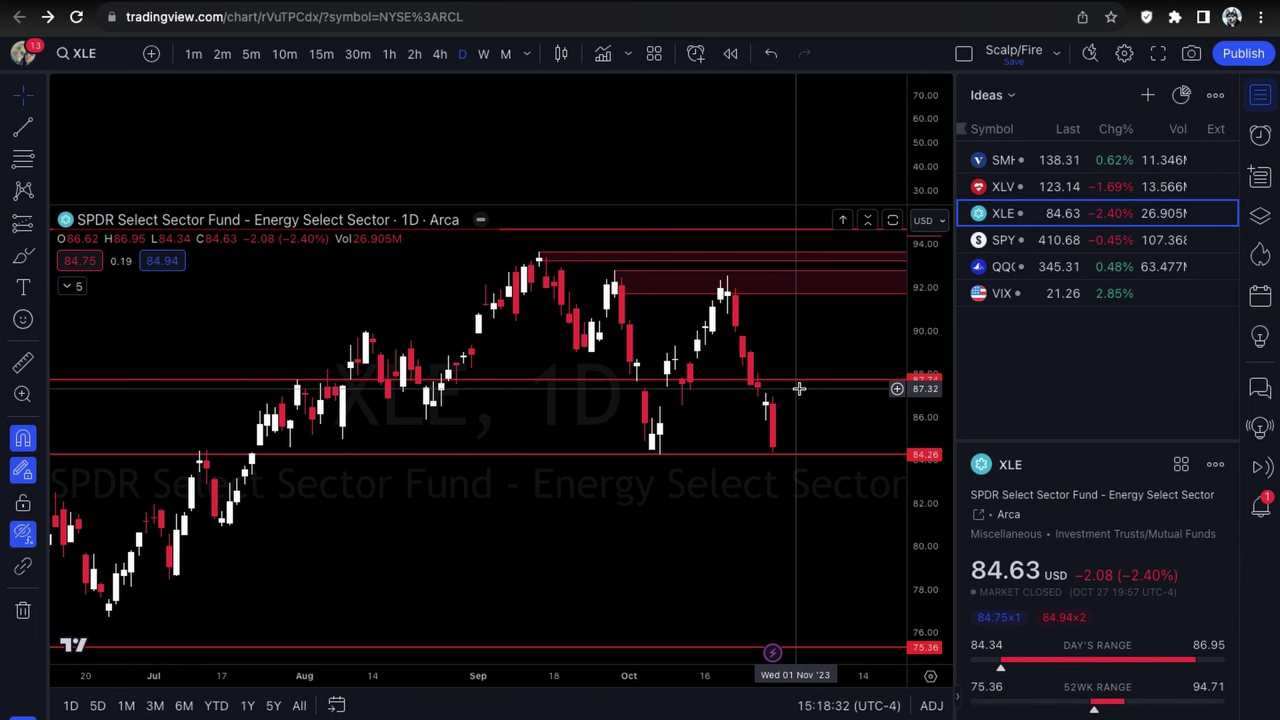
Add NYMEX crude oil futures (CL) to the XLE chart as a comparison on a separate price scale.
{"action": "left_click", "coordinate": [151, 53]}
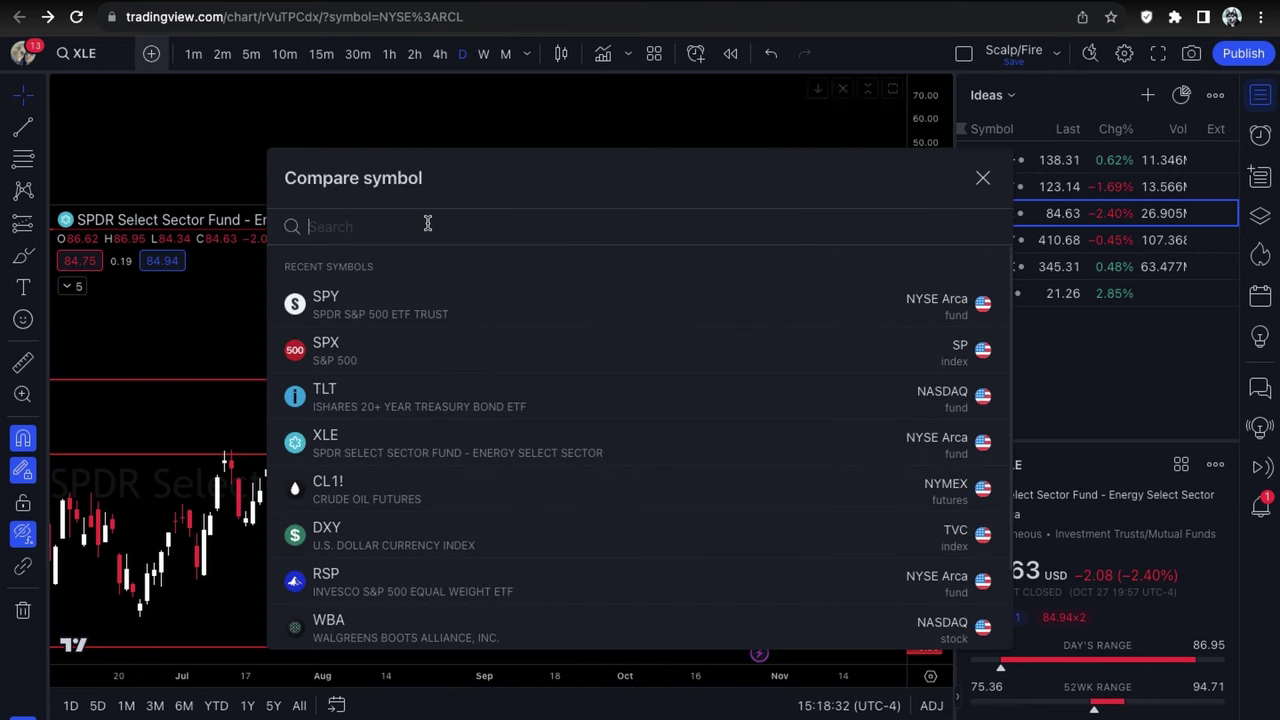
{"action": "type", "text": "CL"}
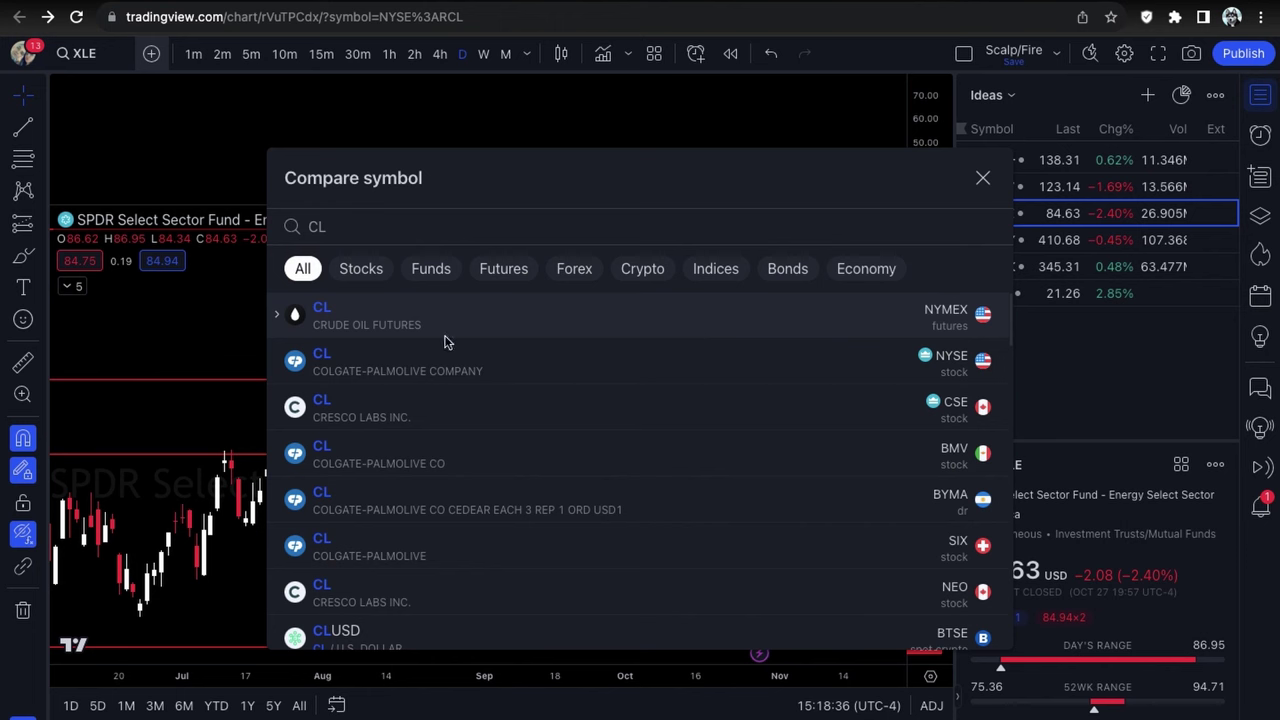
{"action": "left_click", "coordinate": [445, 335]}
{"action": "left_click", "coordinate": [895, 362]}
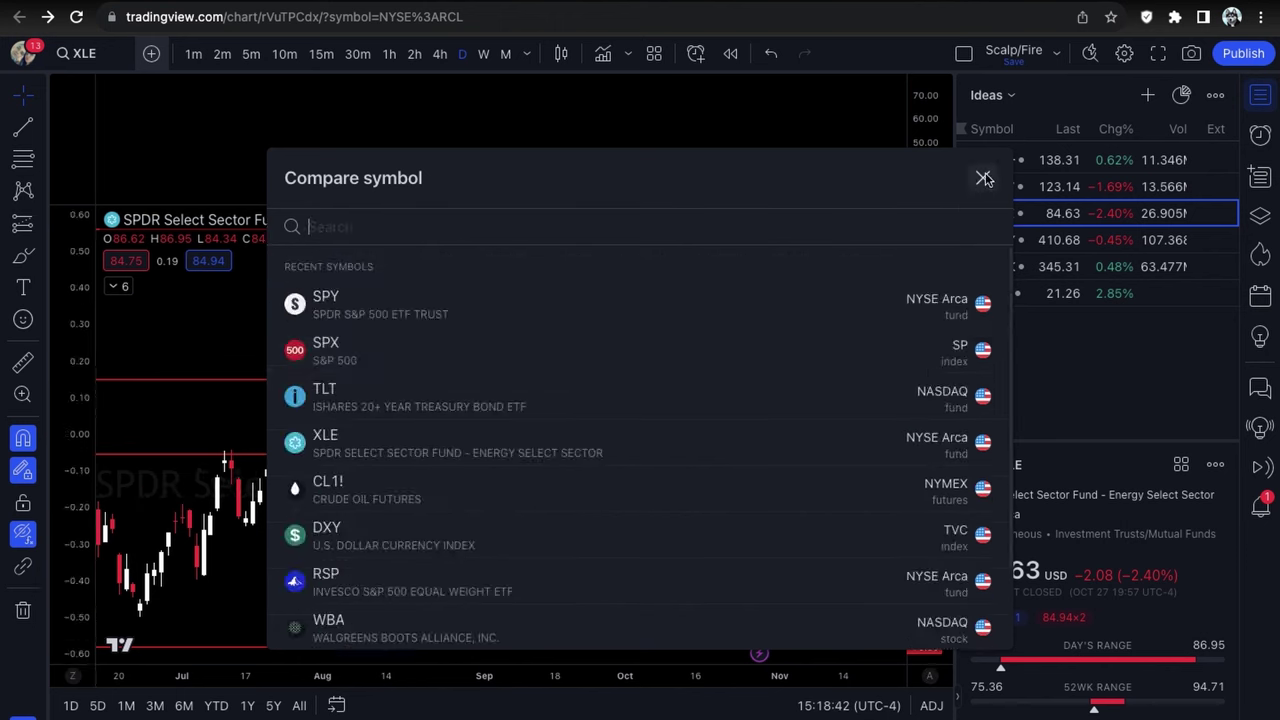
{"action": "left_click", "coordinate": [984, 178]}
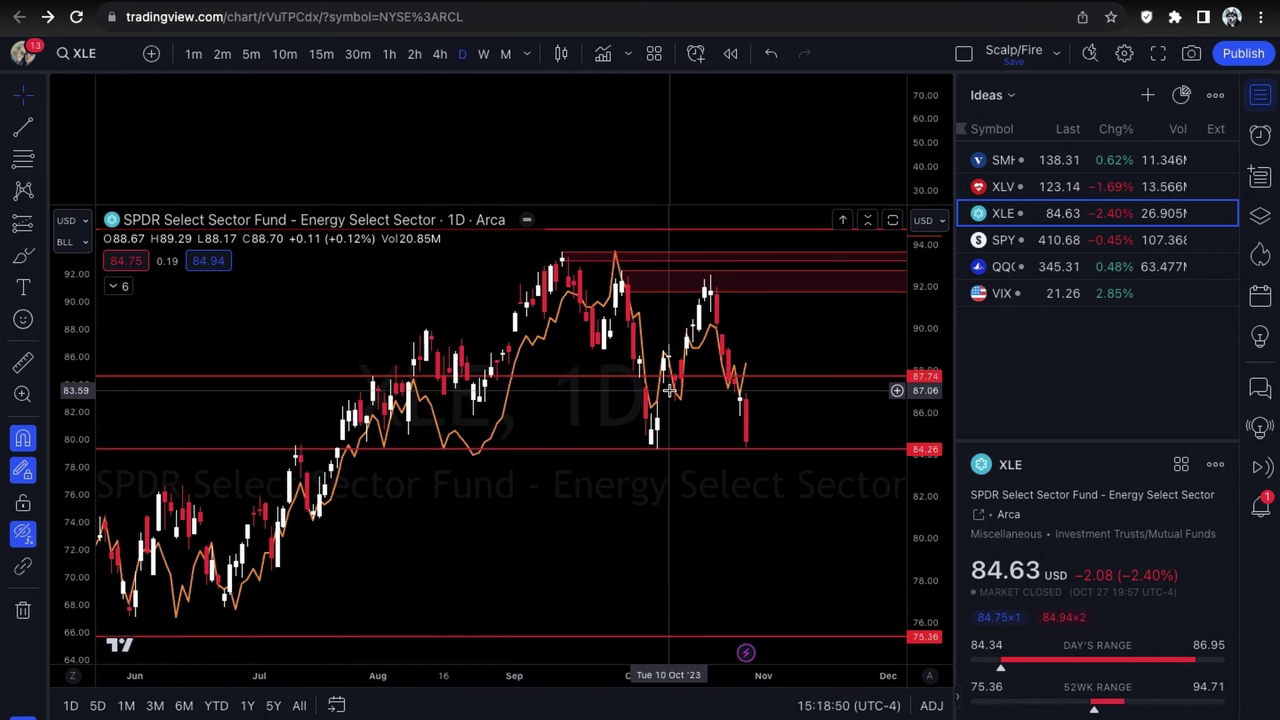
Compare XLE's daily price moves with the crude oil line, from the October candles back to March 2023.
{"action": "scroll", "coordinate": [668, 390], "scroll_direction": "up", "scroll_amount": 3}
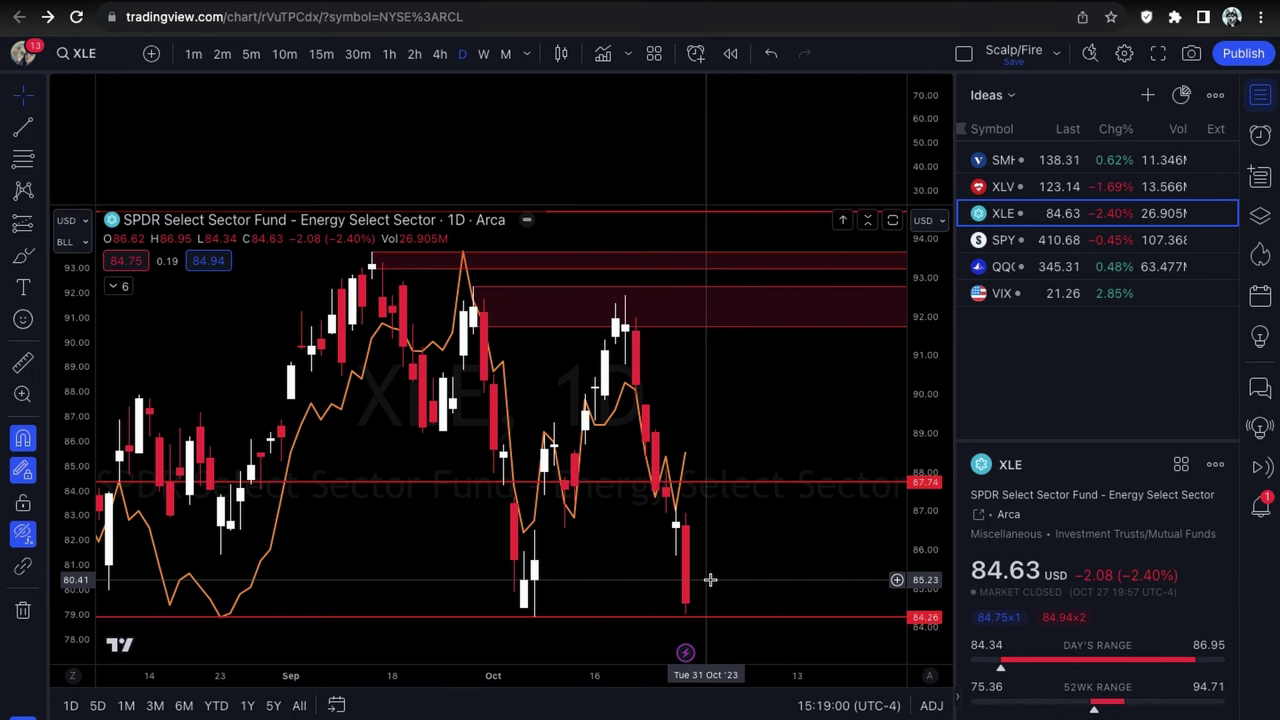
{"action": "scroll", "coordinate": [709, 583], "scroll_direction": "left", "scroll_amount": 1}
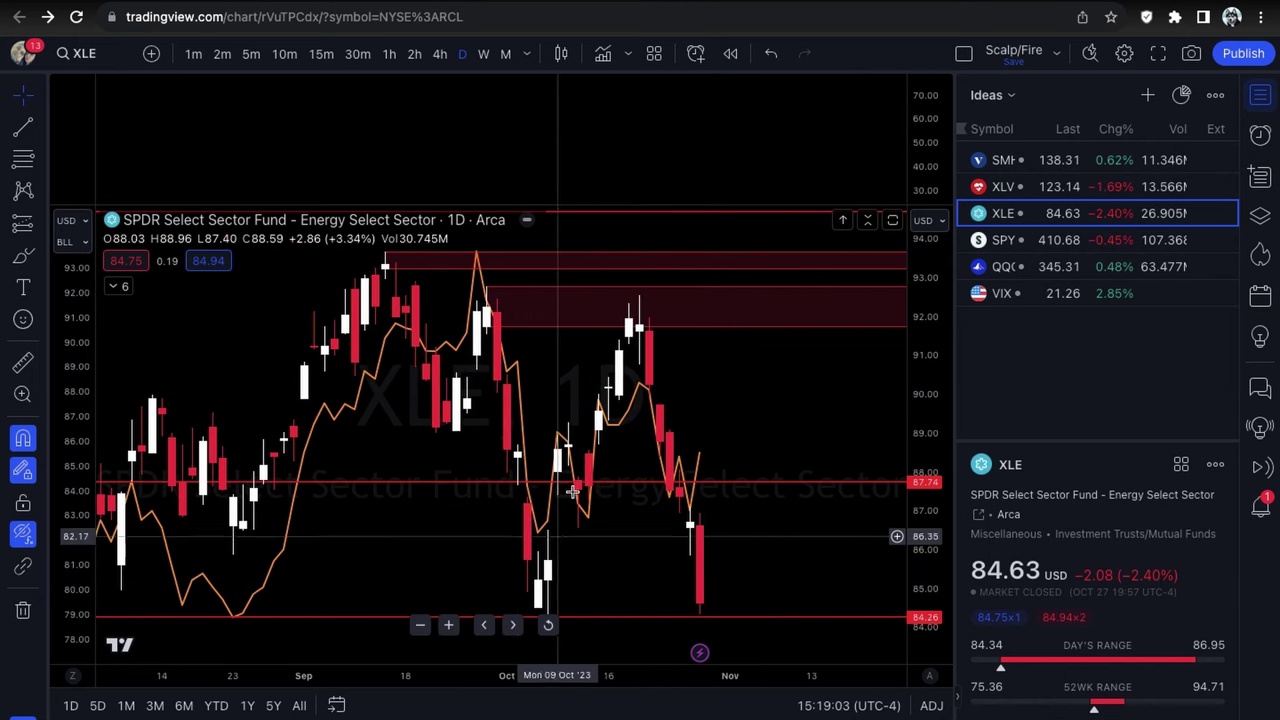
{"action": "scroll", "coordinate": [600, 405], "scroll_direction": "down", "scroll_amount": 5}
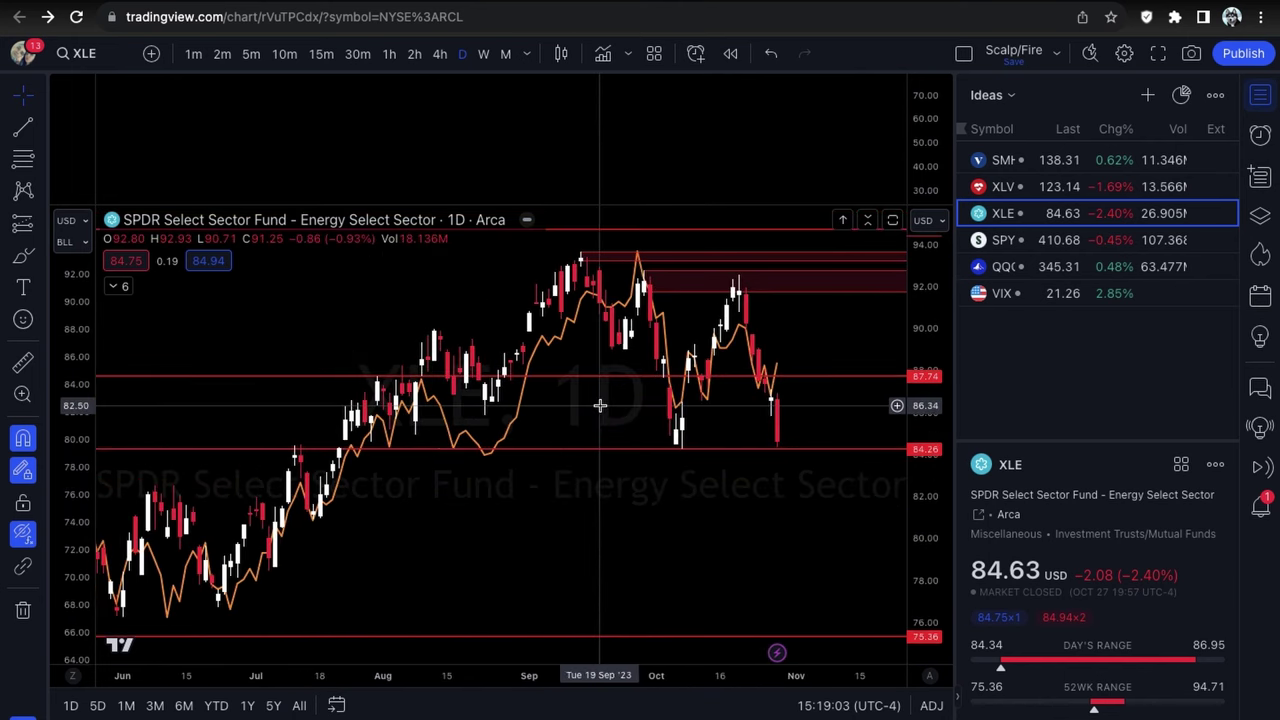
{"action": "scroll", "coordinate": [252, 591], "scroll_direction": "down", "scroll_amount": 5}
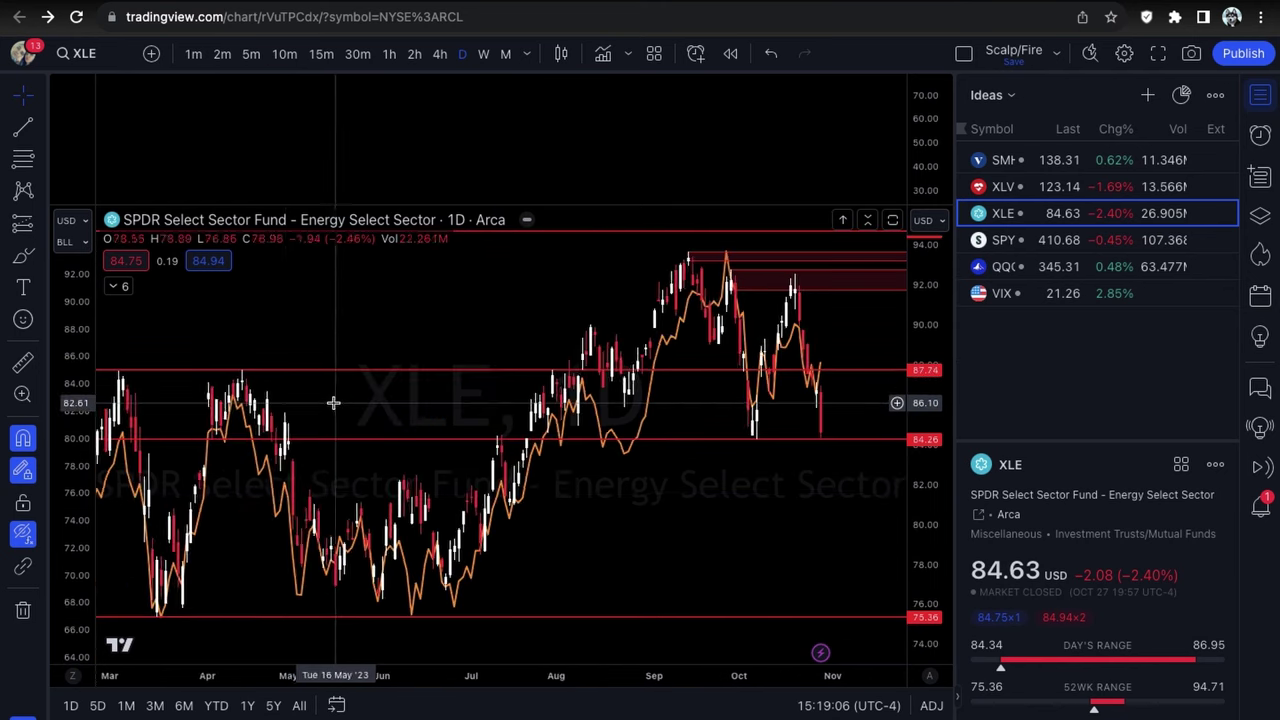
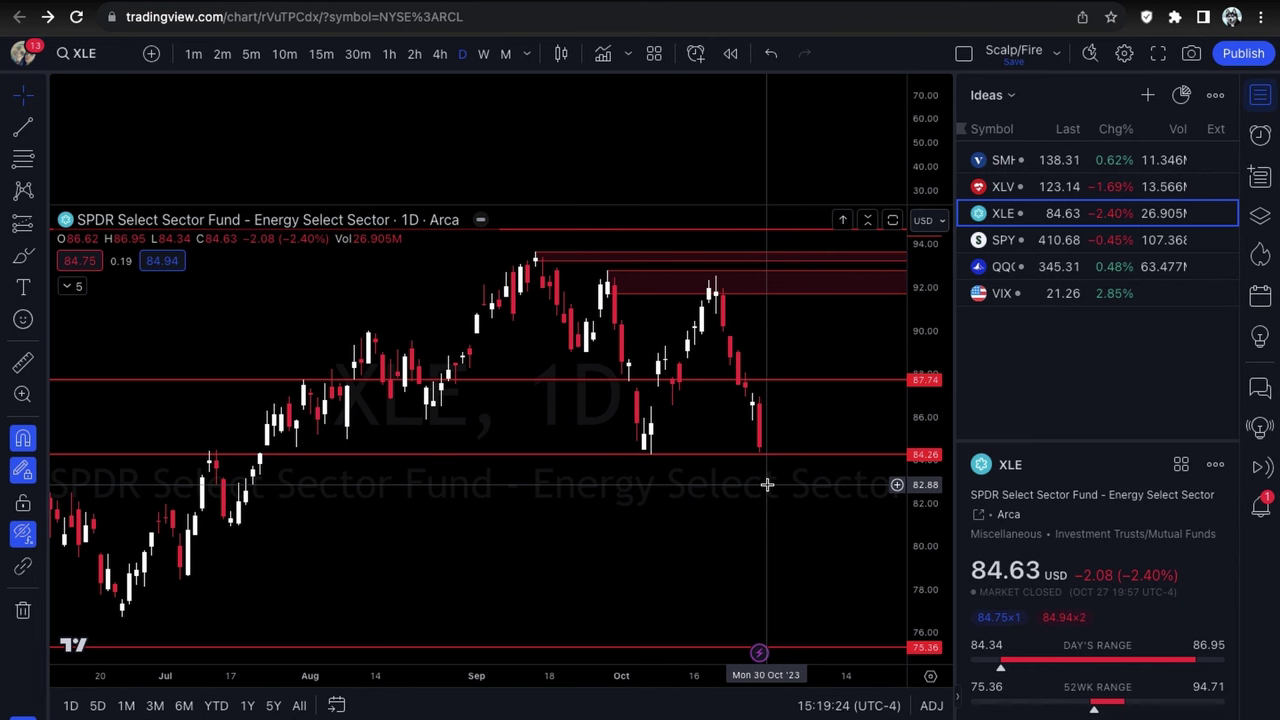
Re-examine XLE's latest daily candles around the 84.26 level without the crude oil comparison.
{"action": "scroll", "coordinate": [810, 530], "scroll_direction": "up", "scroll_amount": 3}
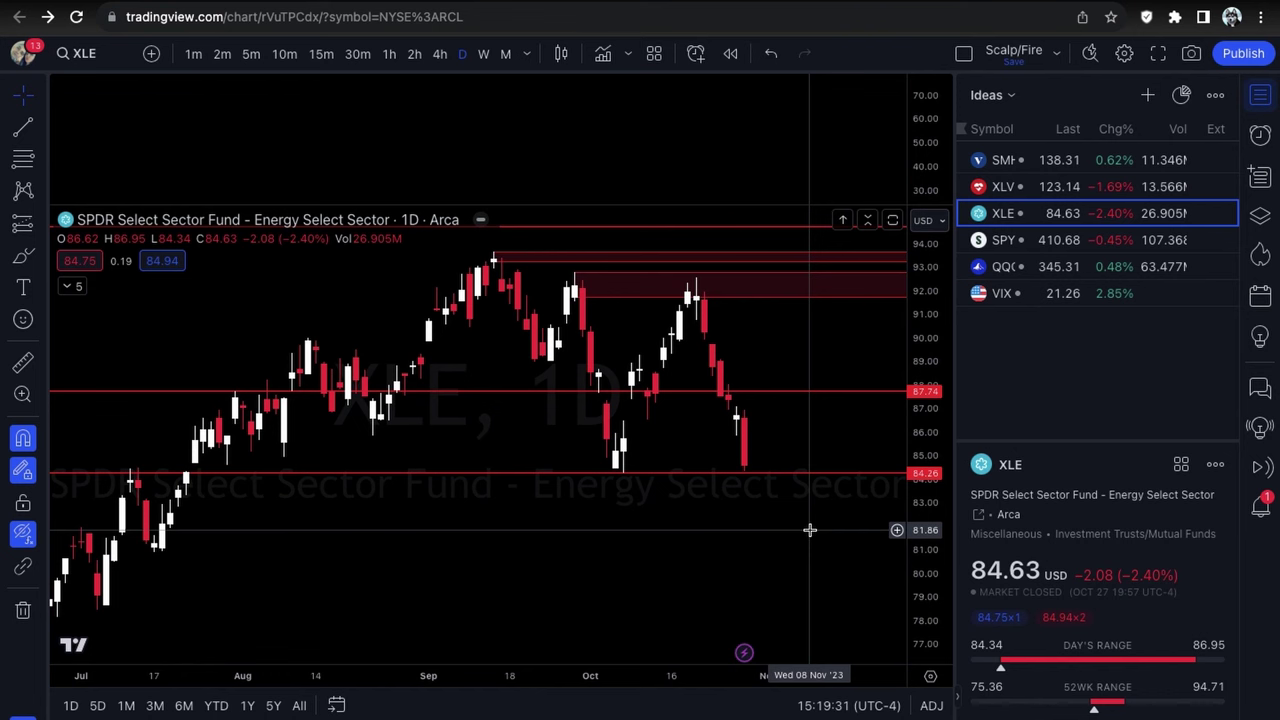
{"action": "scroll", "coordinate": [810, 530], "scroll_direction": "up", "scroll_amount": 2}
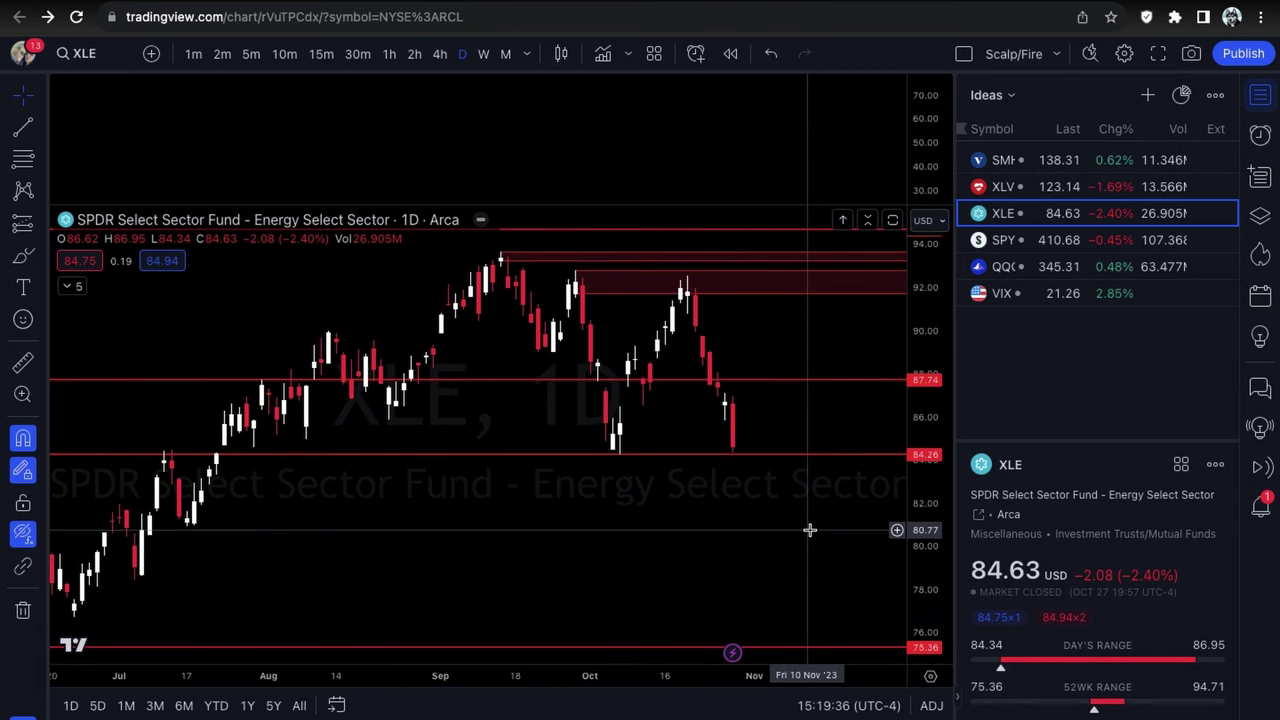
Examine XLE's daily candles against the 84.26 and 87.74 levels, from October back to the spring of 2023.
{"action": "scroll", "coordinate": [828, 546], "scroll_direction": "up", "scroll_amount": 3}
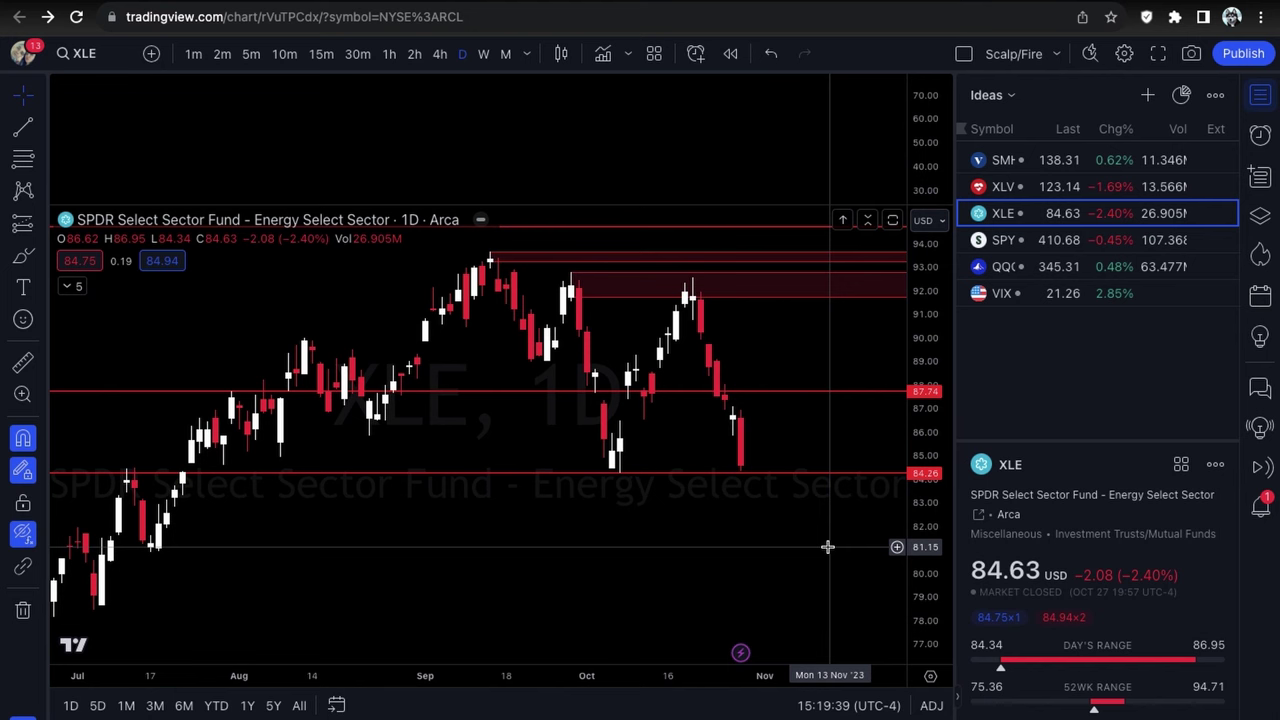
{"action": "scroll", "coordinate": [828, 546], "scroll_direction": "up", "scroll_amount": 1}
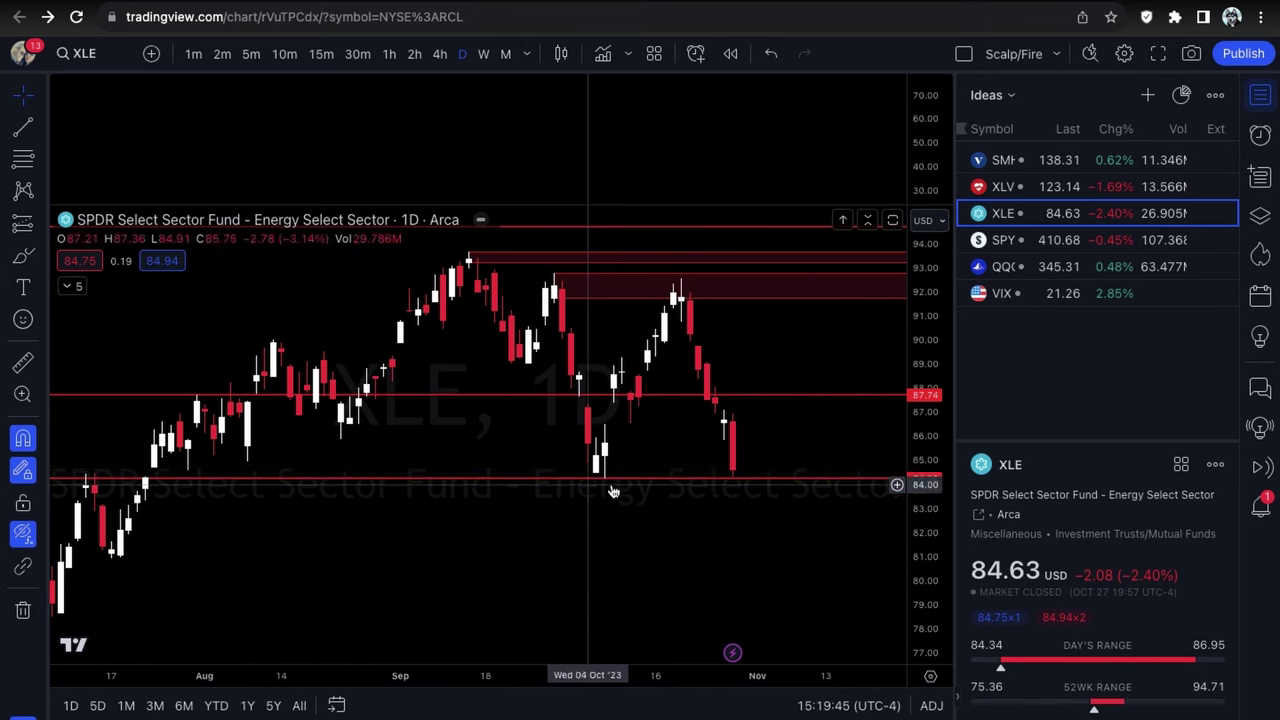
{"action": "scroll", "coordinate": [640, 520], "scroll_direction": "down", "scroll_amount": 2}
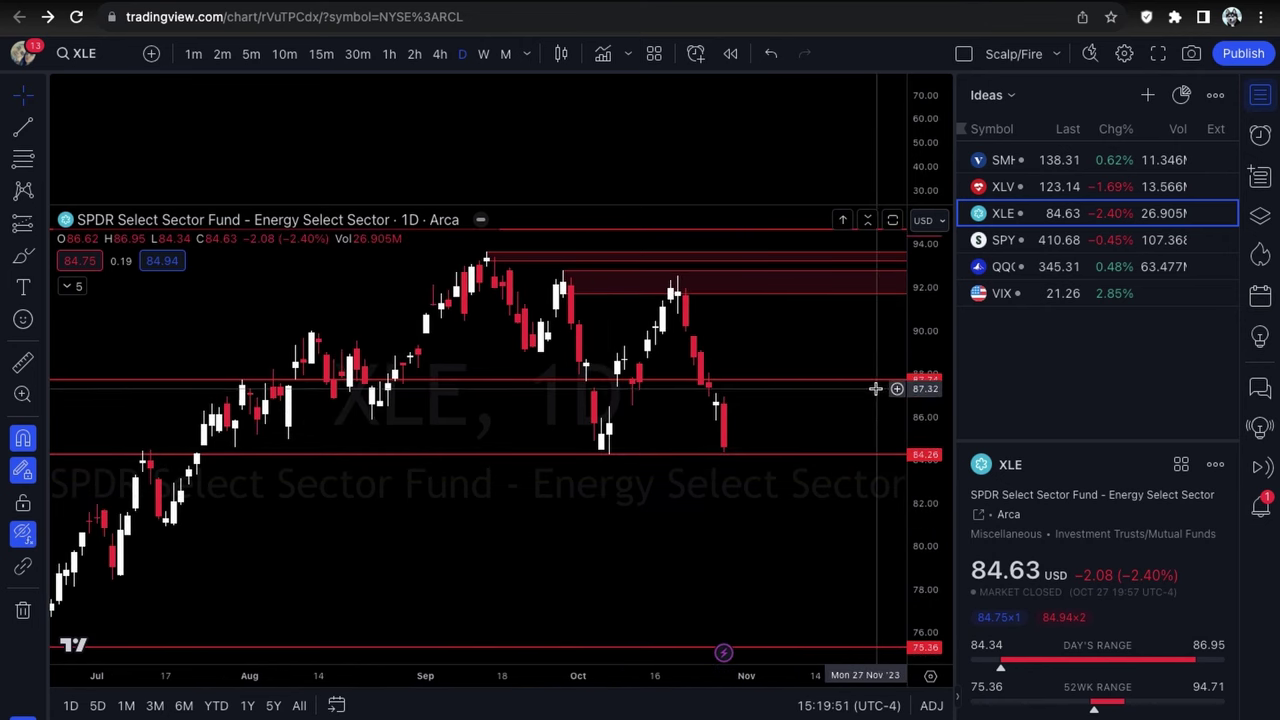
{"action": "scroll", "coordinate": [806, 446], "scroll_direction": "down", "scroll_amount": 3}
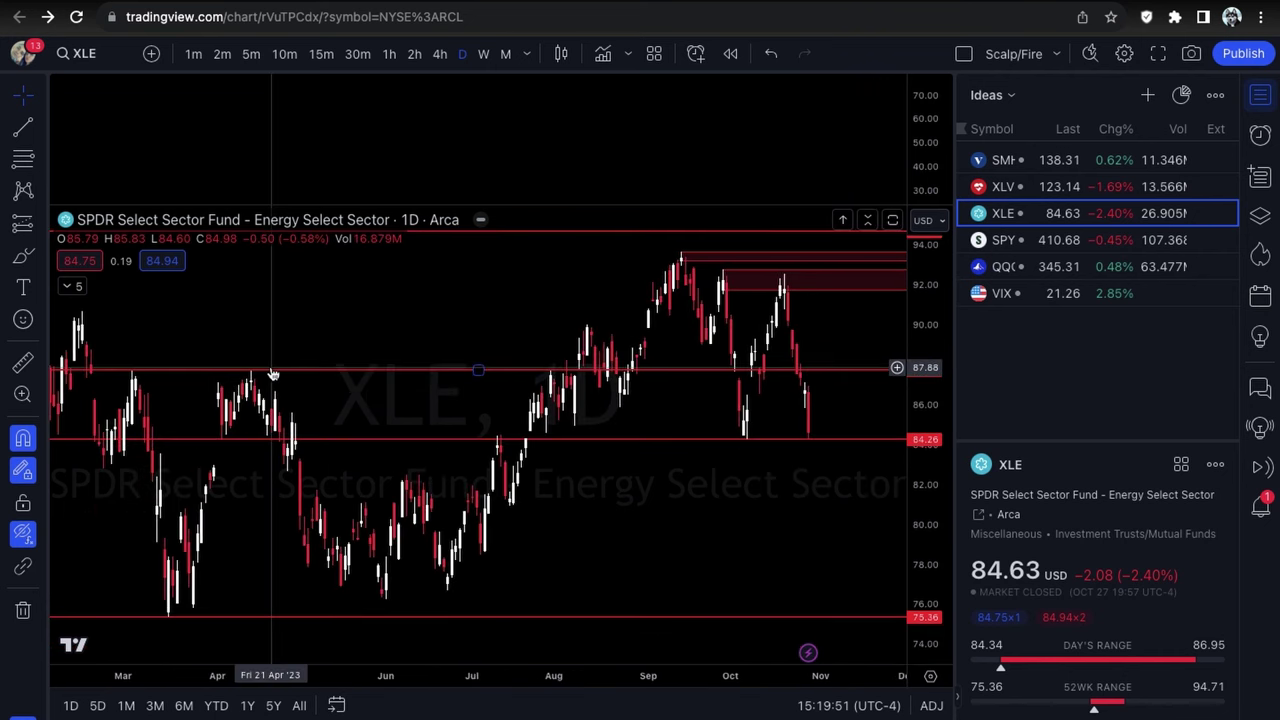
Show the hidden indicators on the XLE chart and examine the price against its moving averages back to mid-2022.
{"action": "left_click", "coordinate": [760, 370]}
{"action": "scroll", "coordinate": [770, 375], "scroll_direction": "up", "scroll_amount": 5}
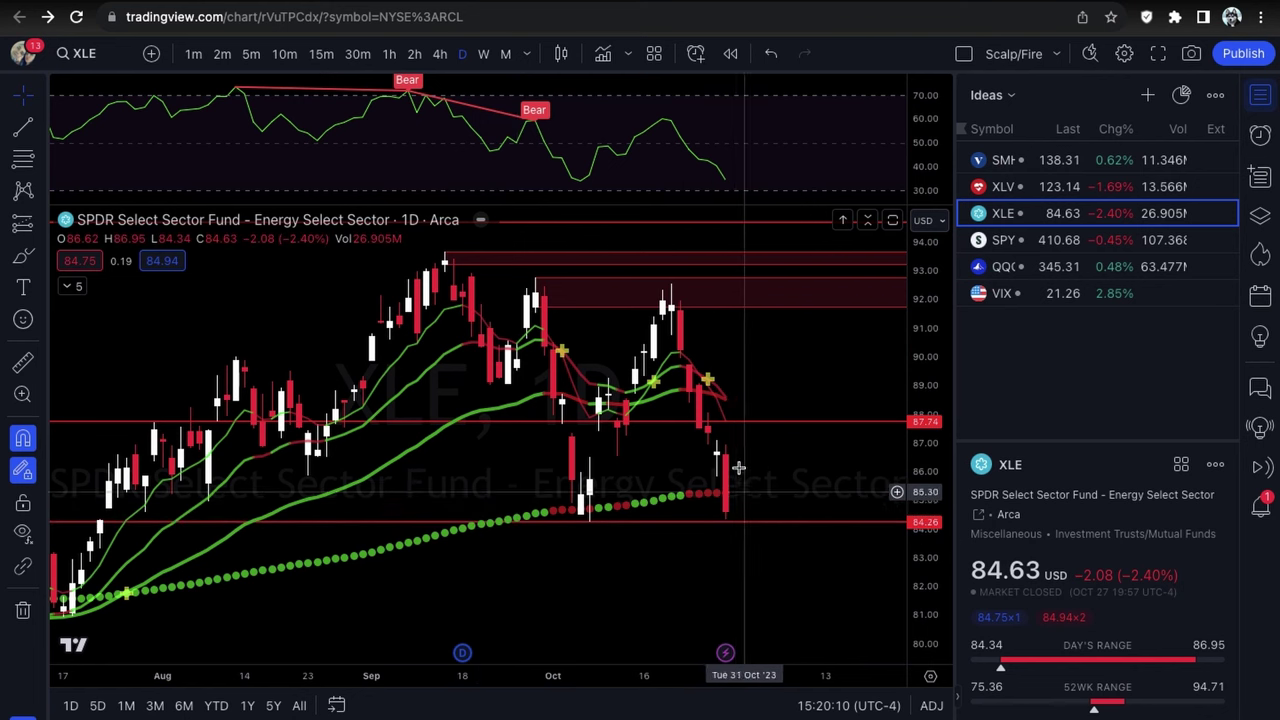
{"action": "scroll", "coordinate": [750, 457], "scroll_direction": "down", "scroll_amount": 3}
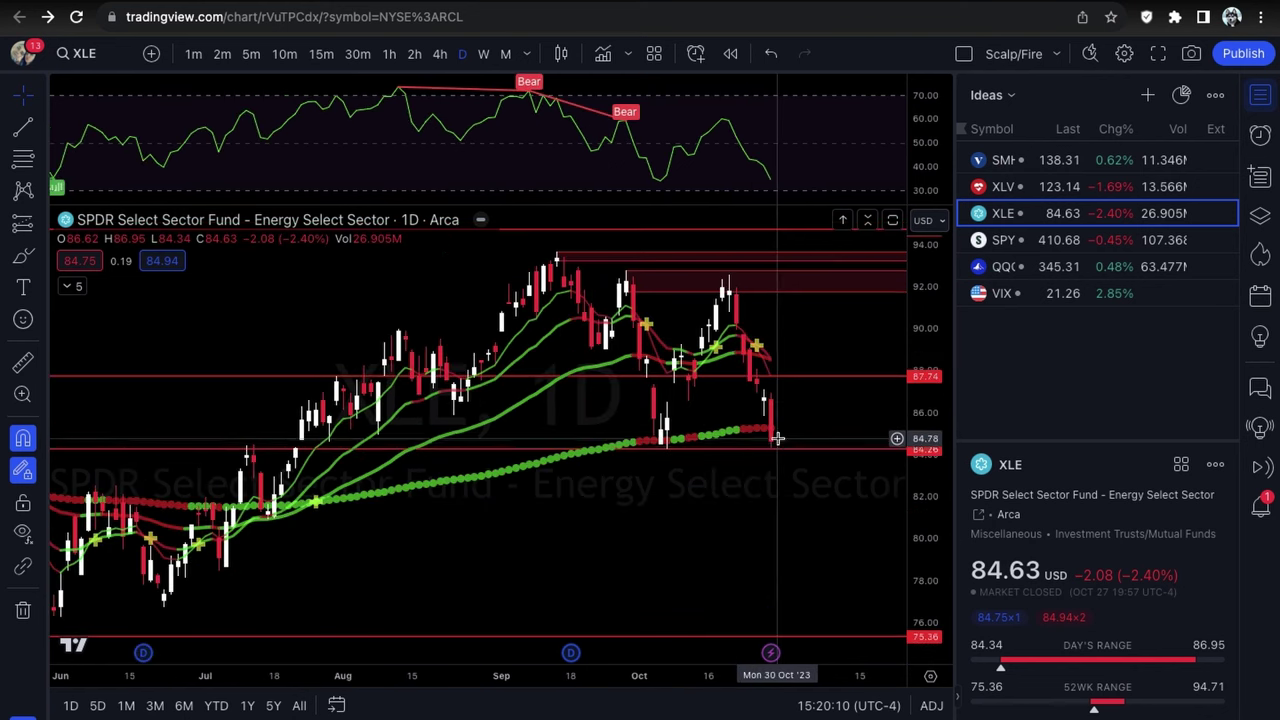
{"action": "scroll", "coordinate": [791, 455], "scroll_direction": "down", "scroll_amount": 2}
{"action": "scroll", "coordinate": [791, 455], "scroll_direction": "down", "scroll_amount": 2}
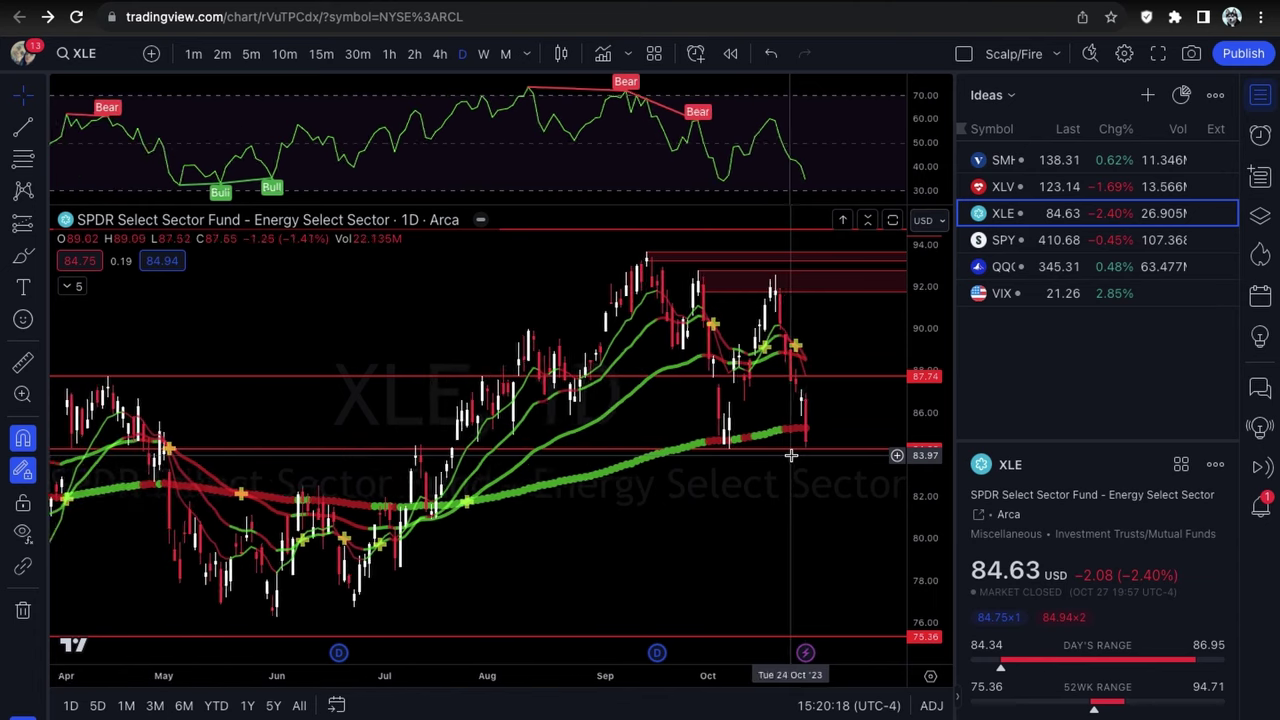
{"action": "scroll", "coordinate": [795, 455], "scroll_direction": "up", "scroll_amount": 2}
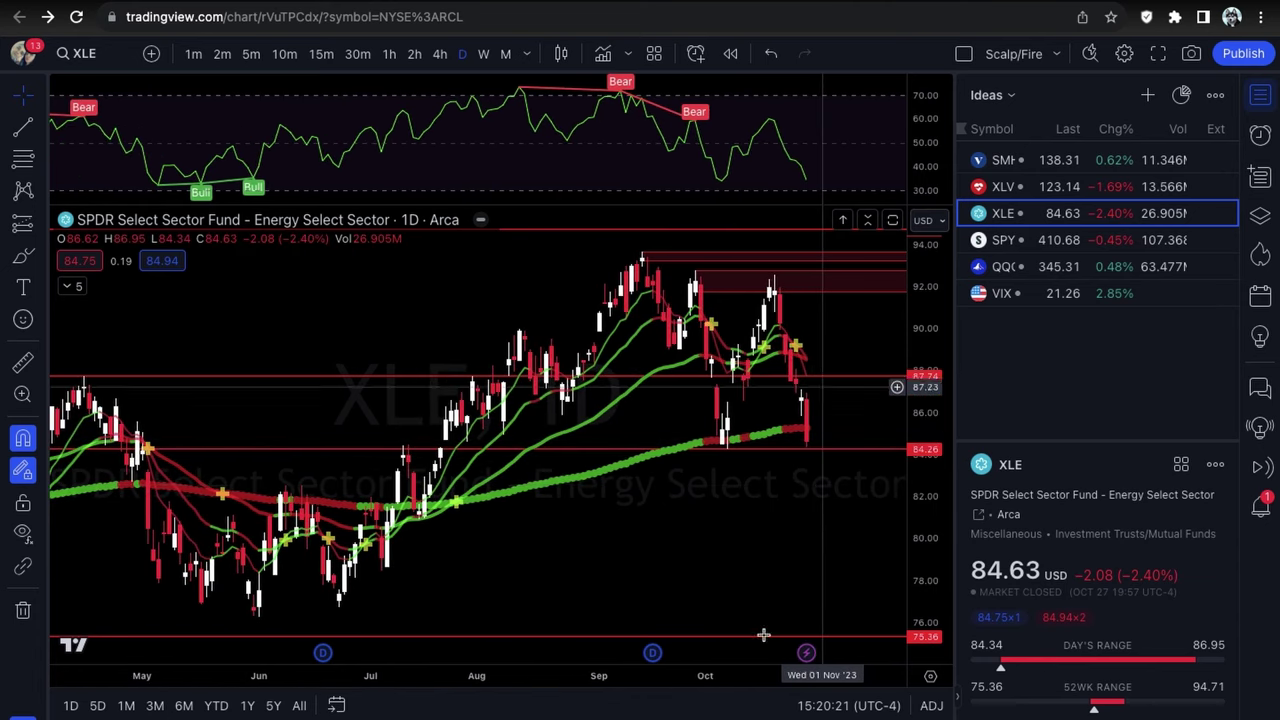
{"action": "scroll", "coordinate": [763, 634], "scroll_direction": "down", "scroll_amount": 4}
{"action": "scroll", "coordinate": [763, 634], "scroll_direction": "down", "scroll_amount": 5}
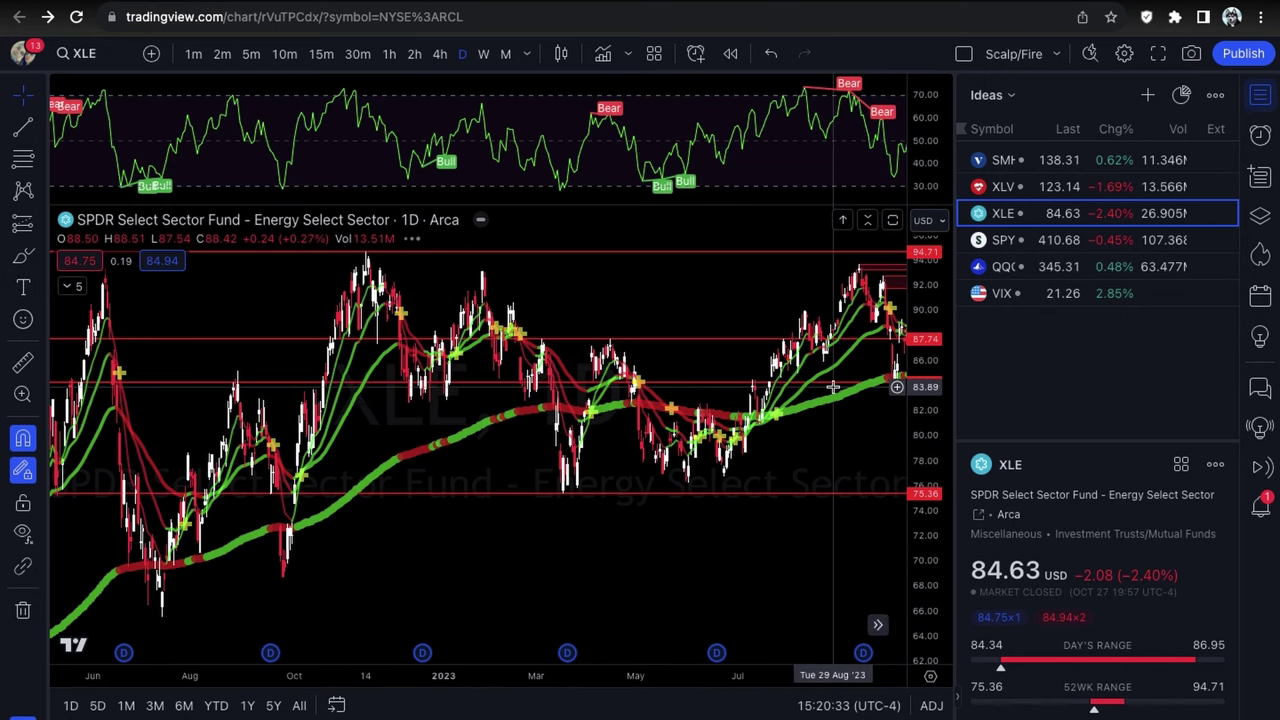
Examine XLE's latest daily candles against the dotted moving average and the 84.26 and 87.74 levels.
{"action": "scroll", "coordinate": [832, 387], "scroll_direction": "up", "scroll_amount": 1}
{"action": "scroll", "coordinate": [832, 387], "scroll_direction": "up", "scroll_amount": 6}
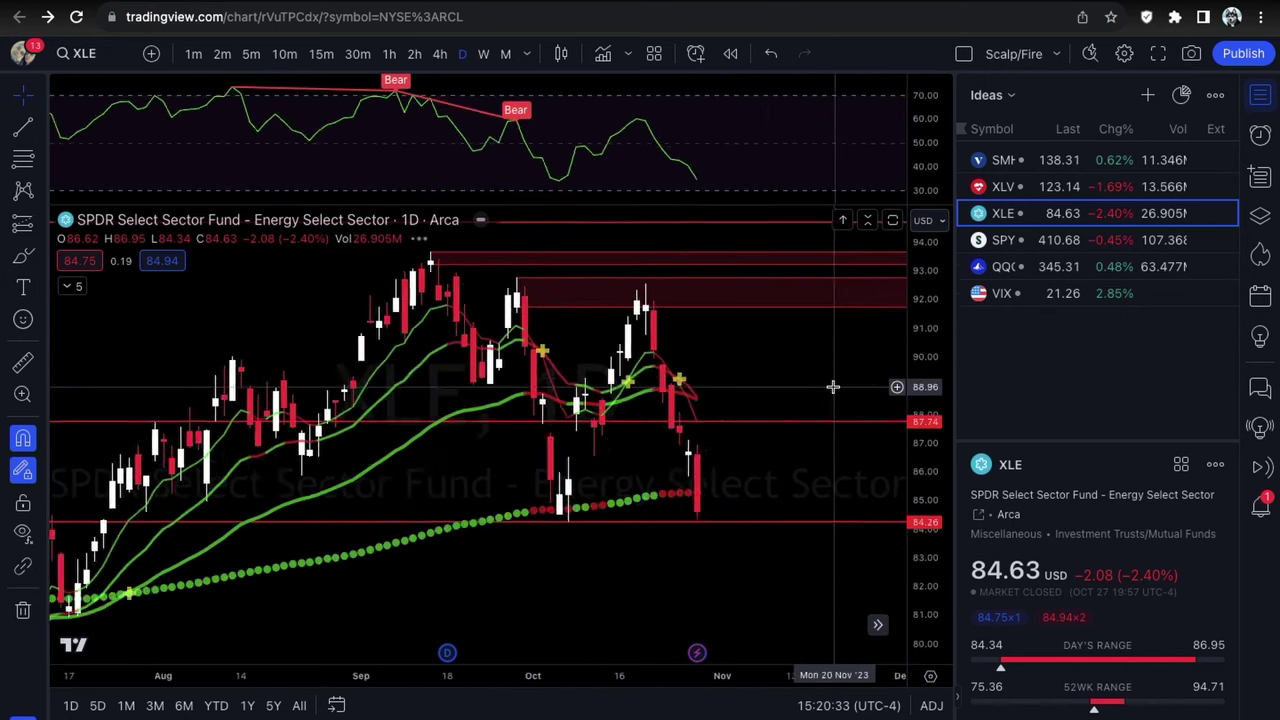
{"action": "scroll", "coordinate": [832, 387], "scroll_direction": "up", "scroll_amount": 2}
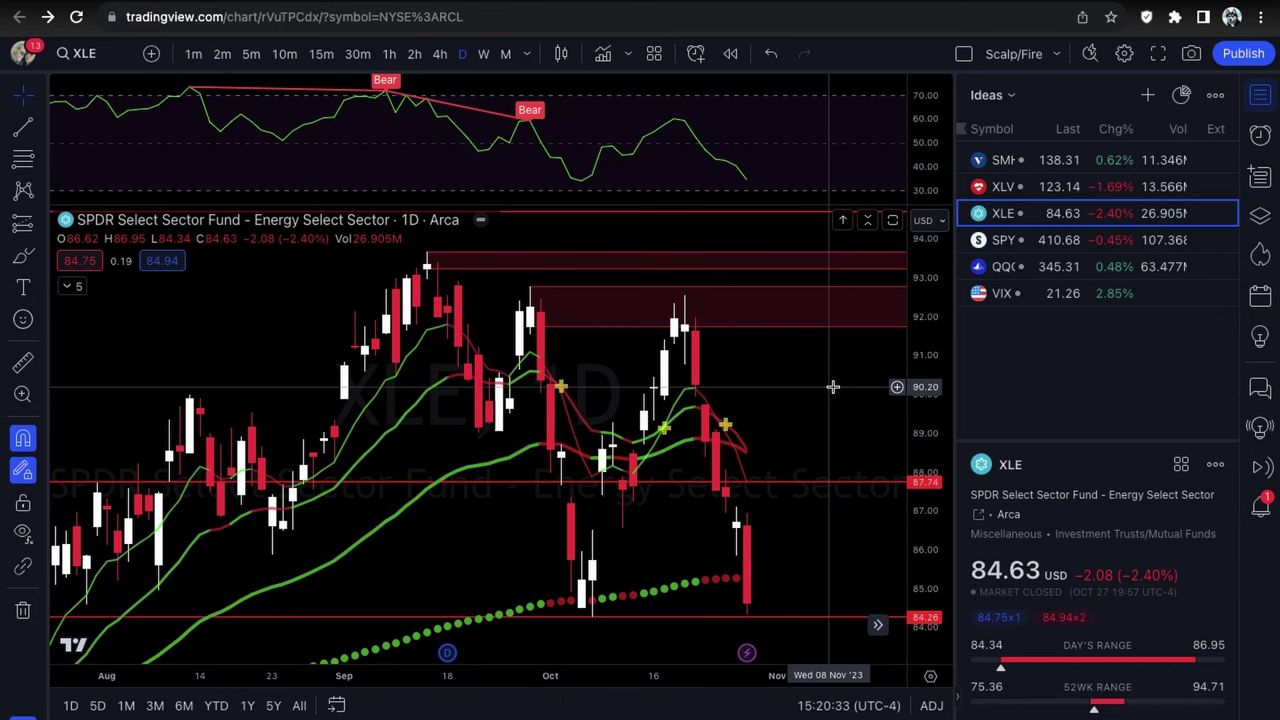
{"action": "scroll", "coordinate": [824, 526], "scroll_direction": "down", "scroll_amount": 2}
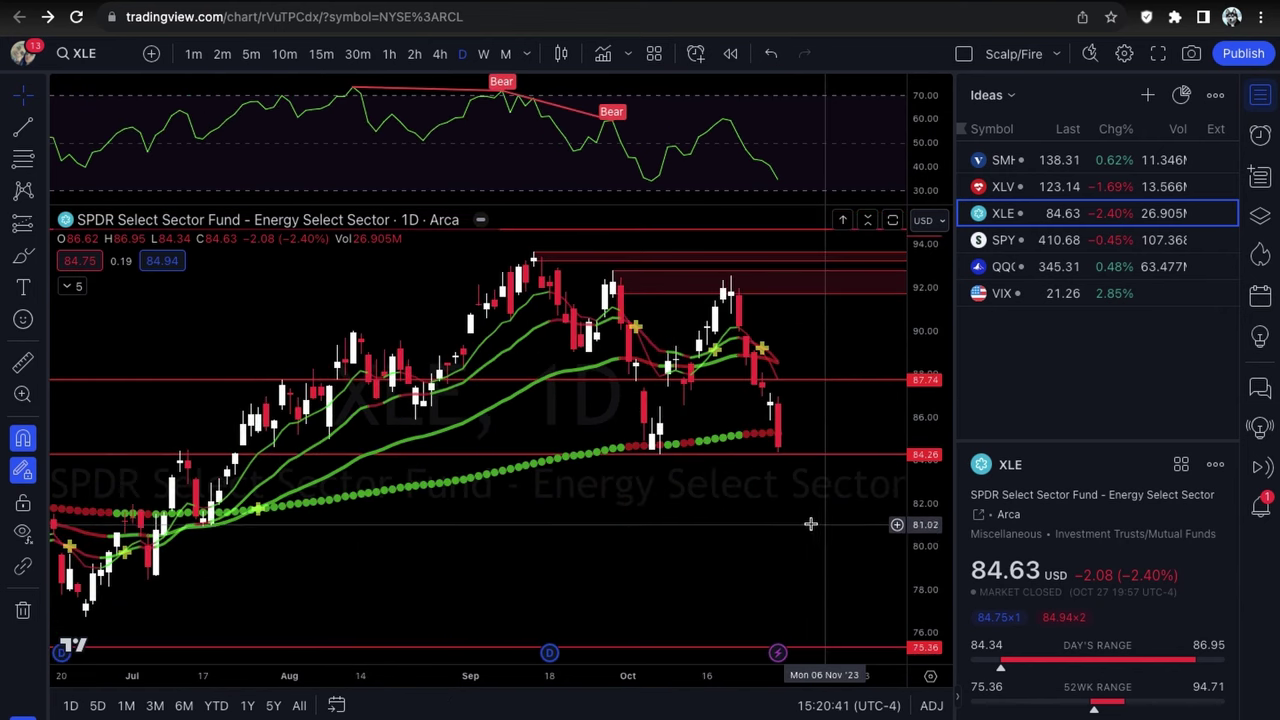
{"action": "scroll", "coordinate": [805, 523], "scroll_direction": "down", "scroll_amount": 1}
{"action": "scroll", "coordinate": [801, 522], "scroll_direction": "up", "scroll_amount": 1}
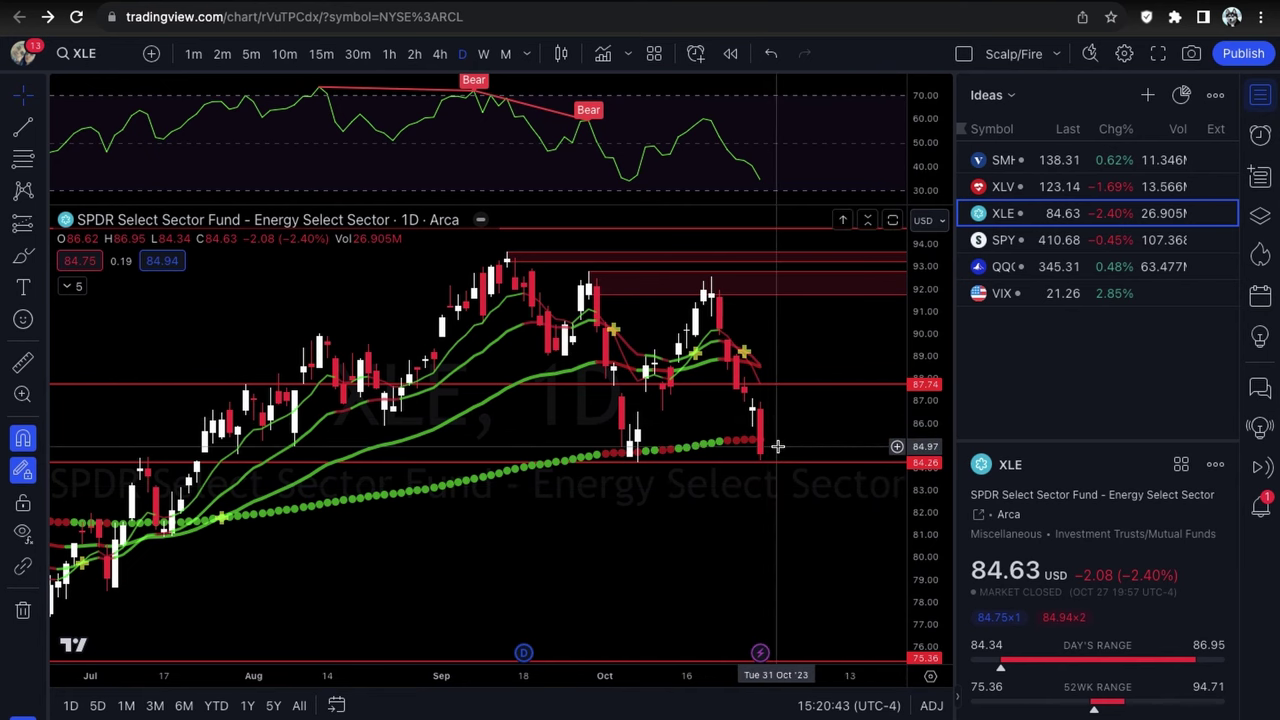
{"action": "scroll", "coordinate": [777, 446], "scroll_direction": "up", "scroll_amount": 3}
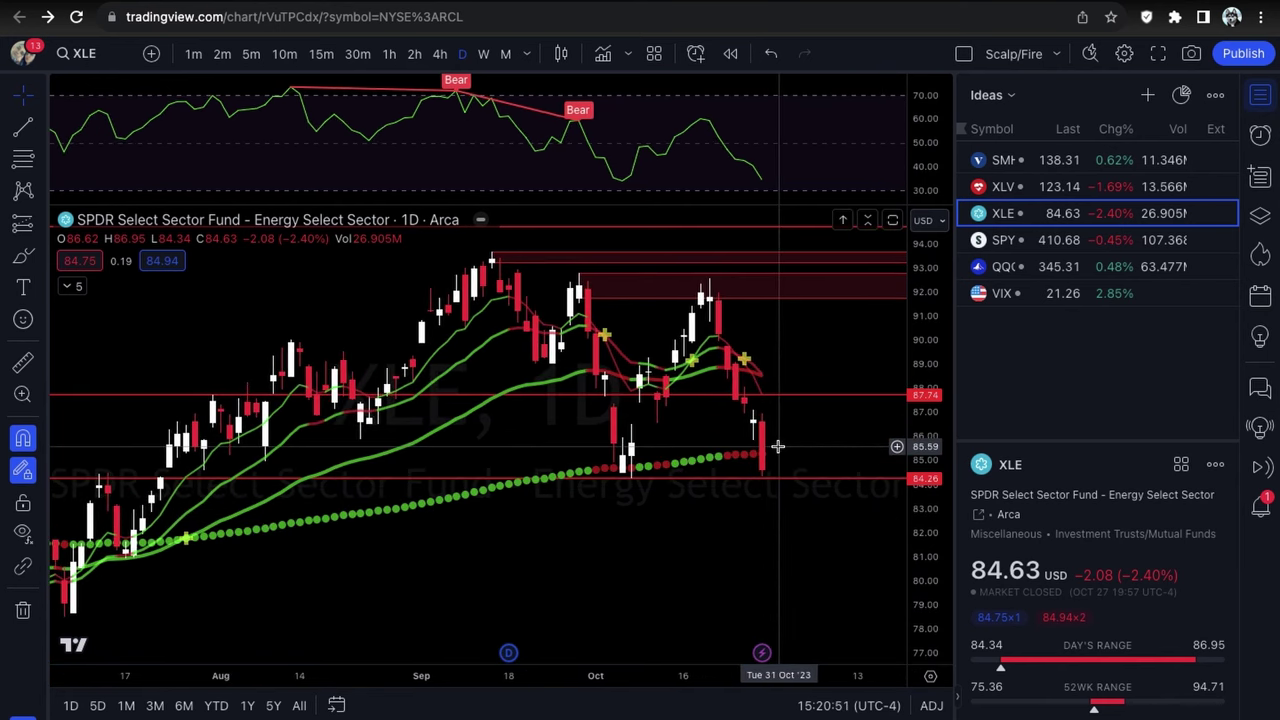
{"action": "scroll", "coordinate": [745, 535], "scroll_direction": "down", "scroll_amount": 1}
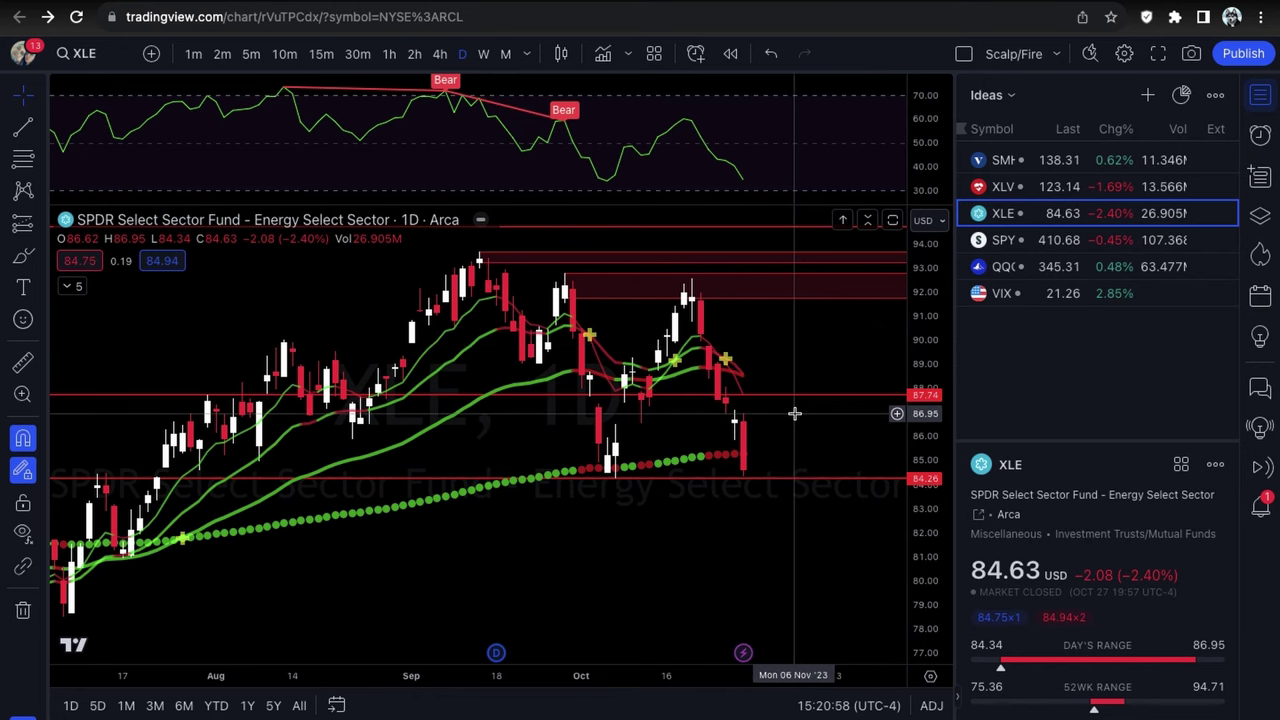
{"action": "scroll", "coordinate": [790, 462], "scroll_direction": "up", "scroll_amount": 1}
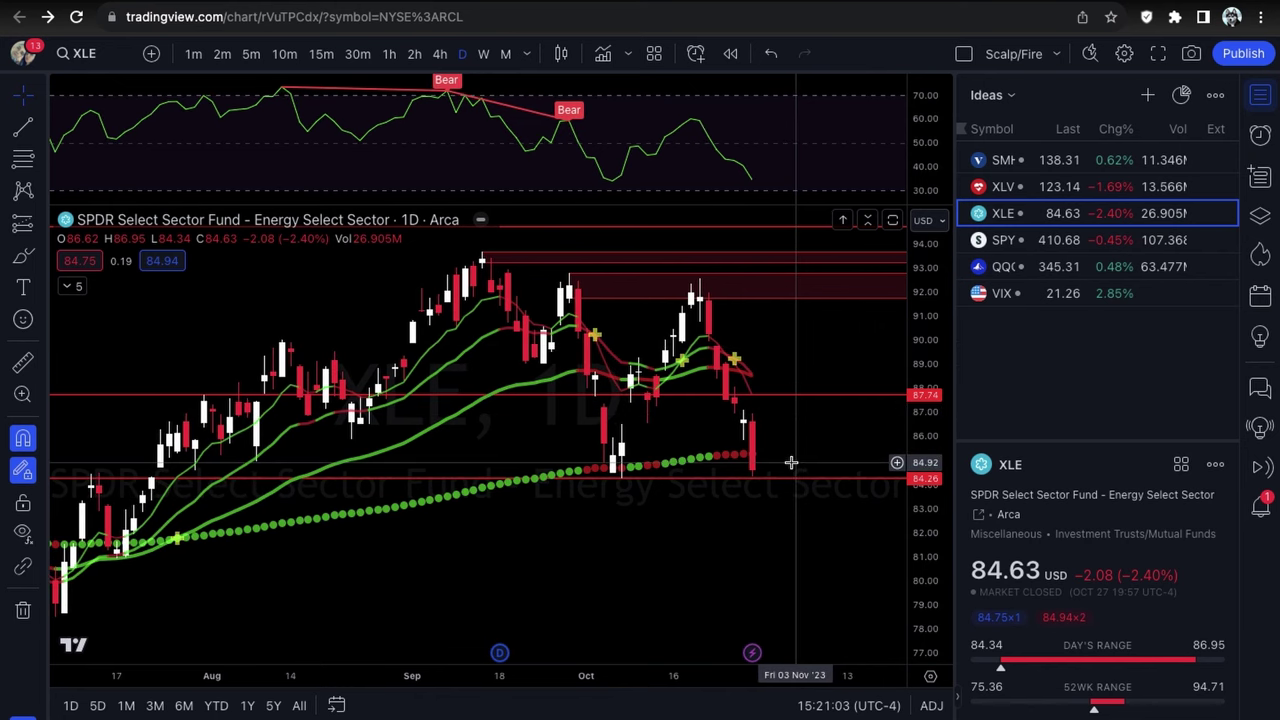
{"action": "scroll", "coordinate": [790, 462], "scroll_direction": "up", "scroll_amount": 5}
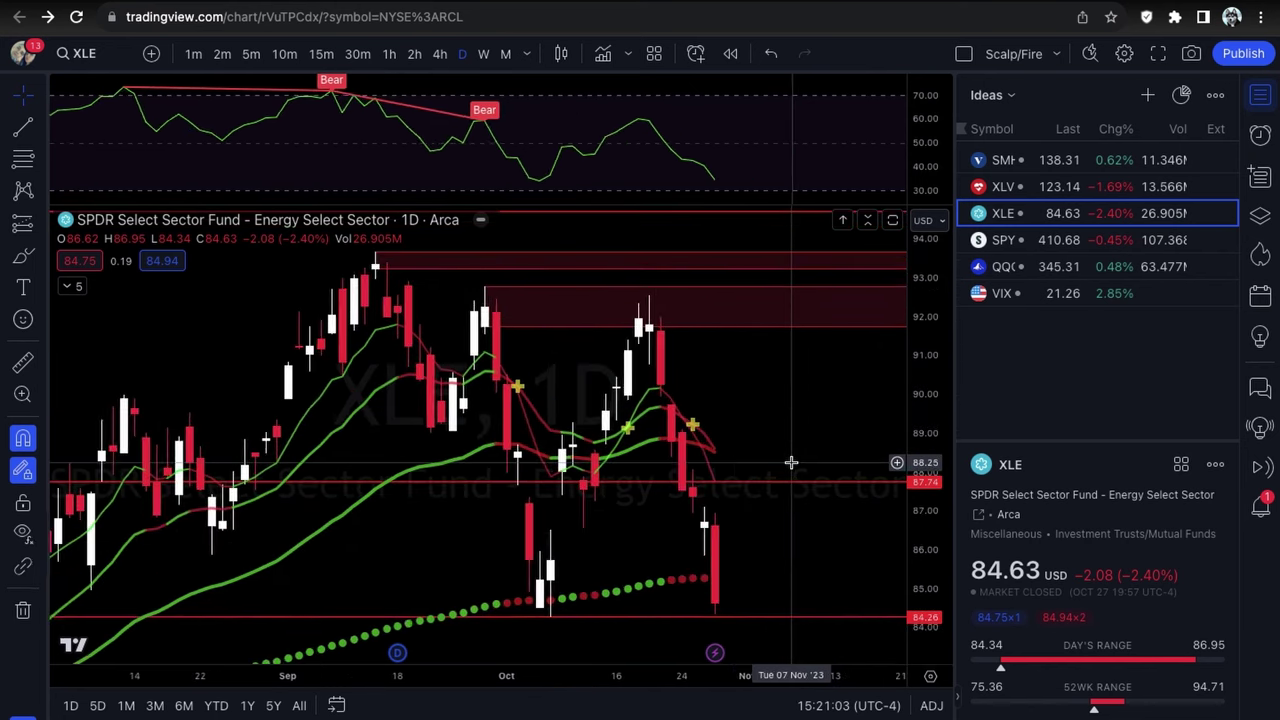
{"action": "scroll", "coordinate": [767, 543], "scroll_direction": "down", "scroll_amount": 4}
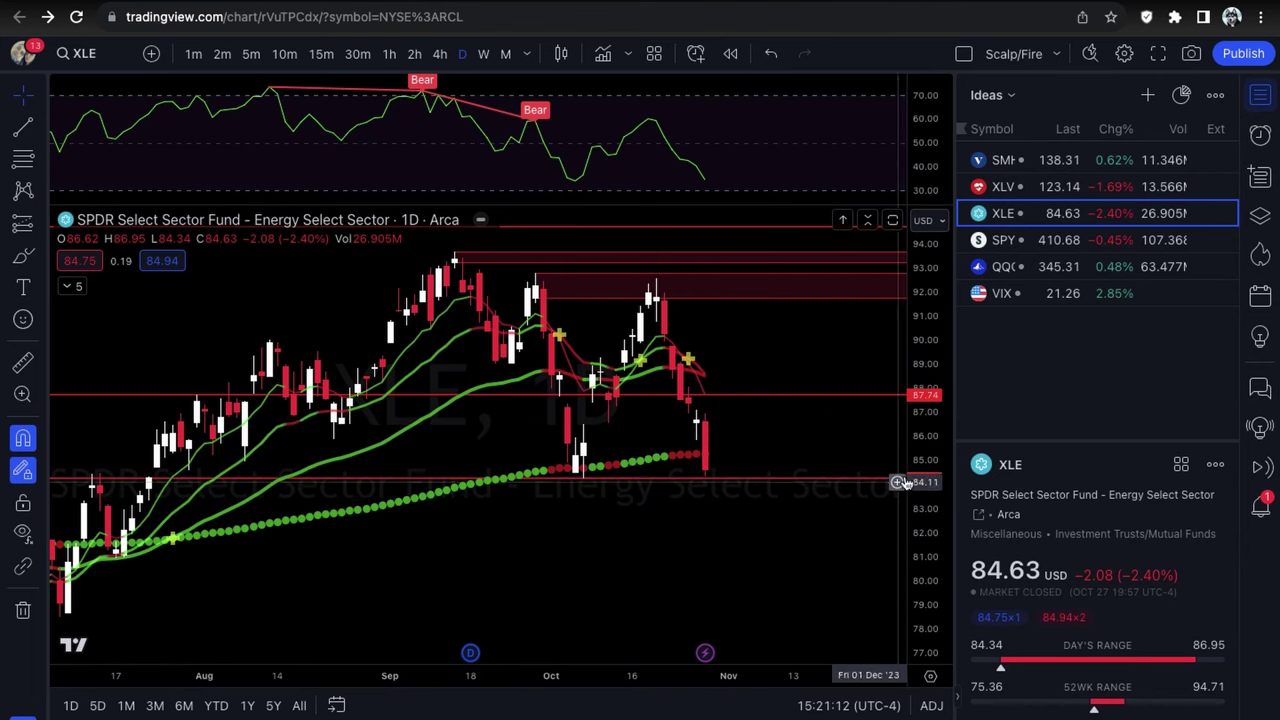
Open the daily chart of SPY from the watchlist and hide its indicators.
{"action": "key", "text": "Down"}
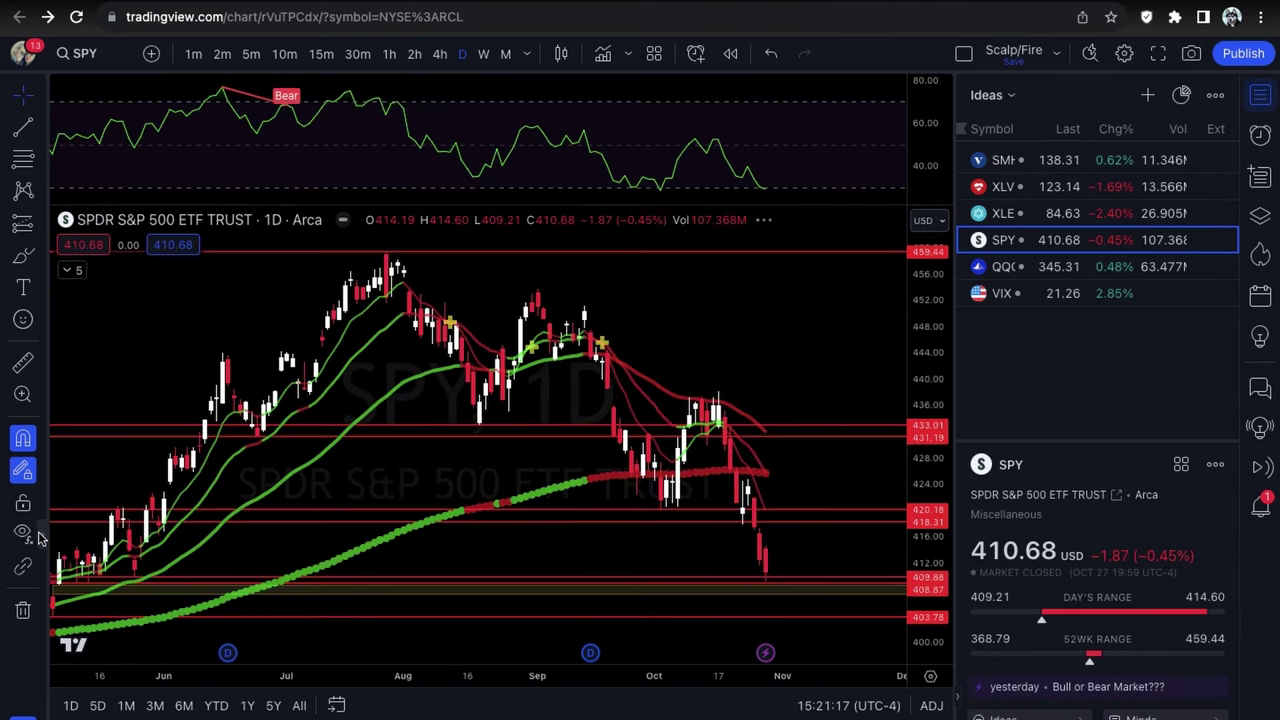
{"action": "left_click", "coordinate": [38, 532]}
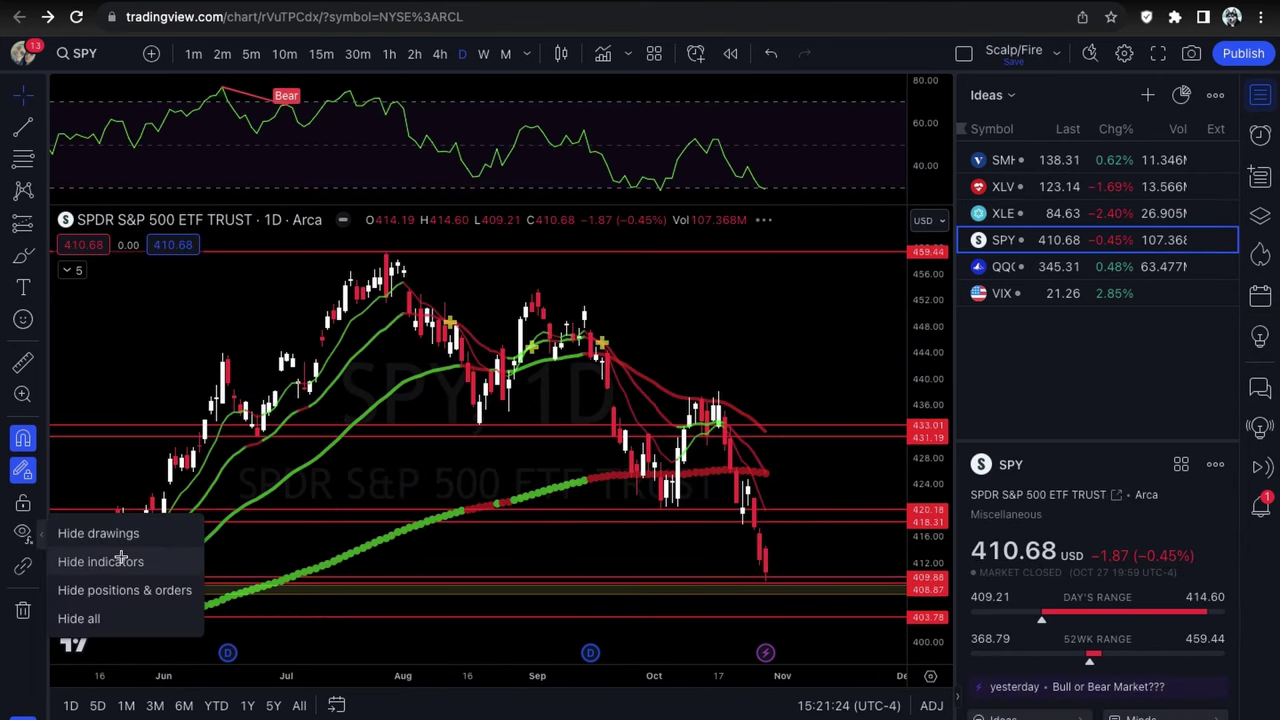
{"action": "left_click", "coordinate": [100, 561]}
Examine SPY's October daily candles around the 433.01, 431.19, 420.18, 418.31 and 409.88 levels.
{"action": "scroll", "coordinate": [585, 440], "scroll_direction": "left", "scroll_amount": 3}
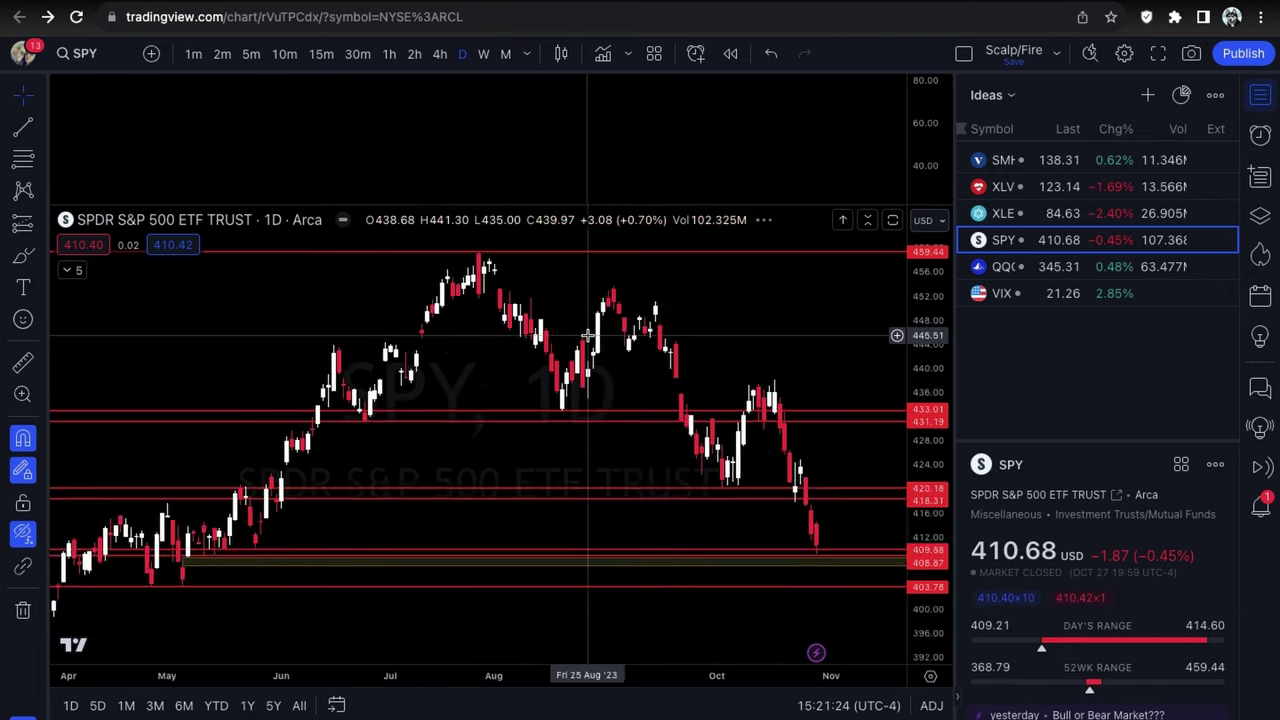
{"action": "scroll", "coordinate": [768, 440], "scroll_direction": "up", "scroll_amount": 1}
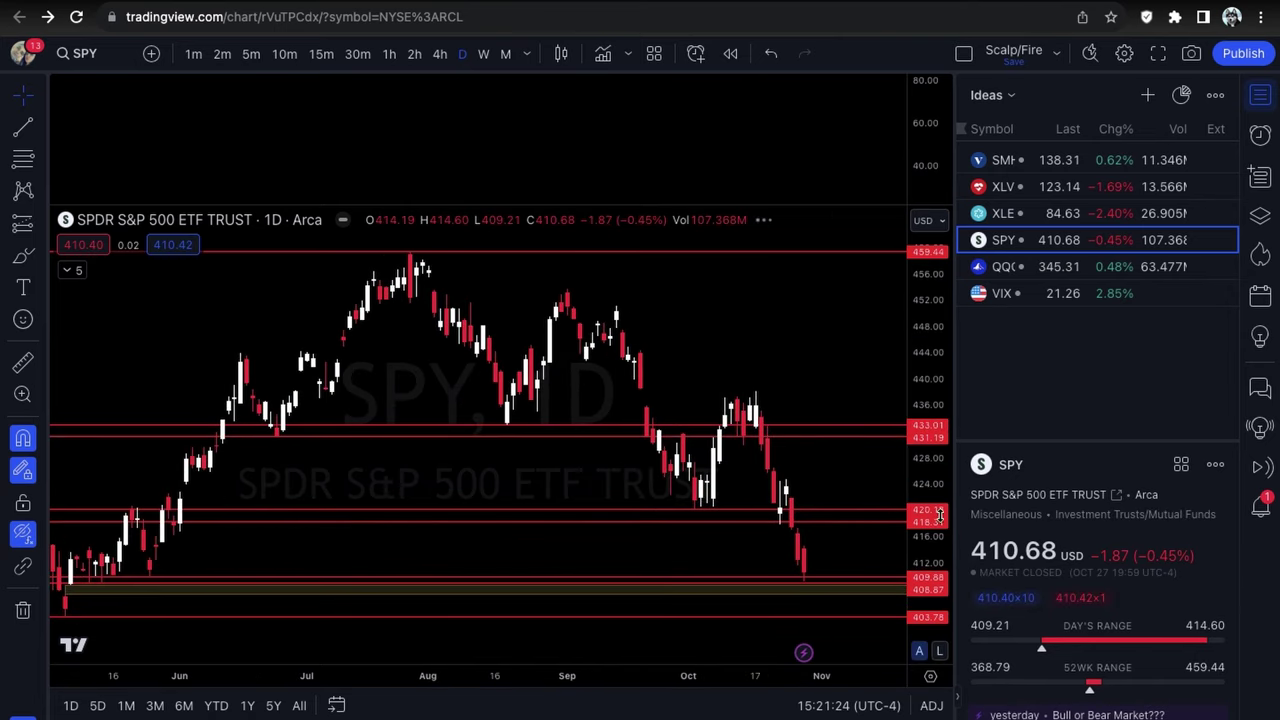
{"action": "scroll", "coordinate": [820, 523], "scroll_direction": "up", "scroll_amount": 3}
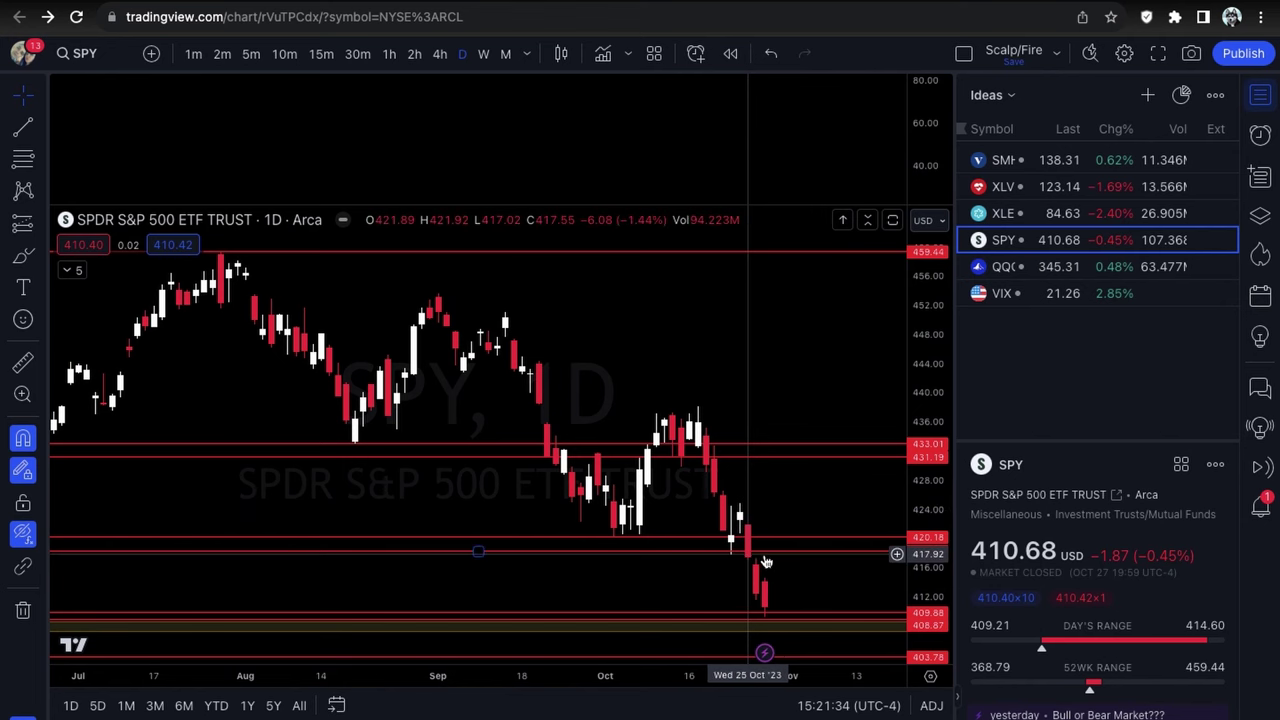
{"action": "scroll", "coordinate": [765, 556], "scroll_direction": "up", "scroll_amount": 3}
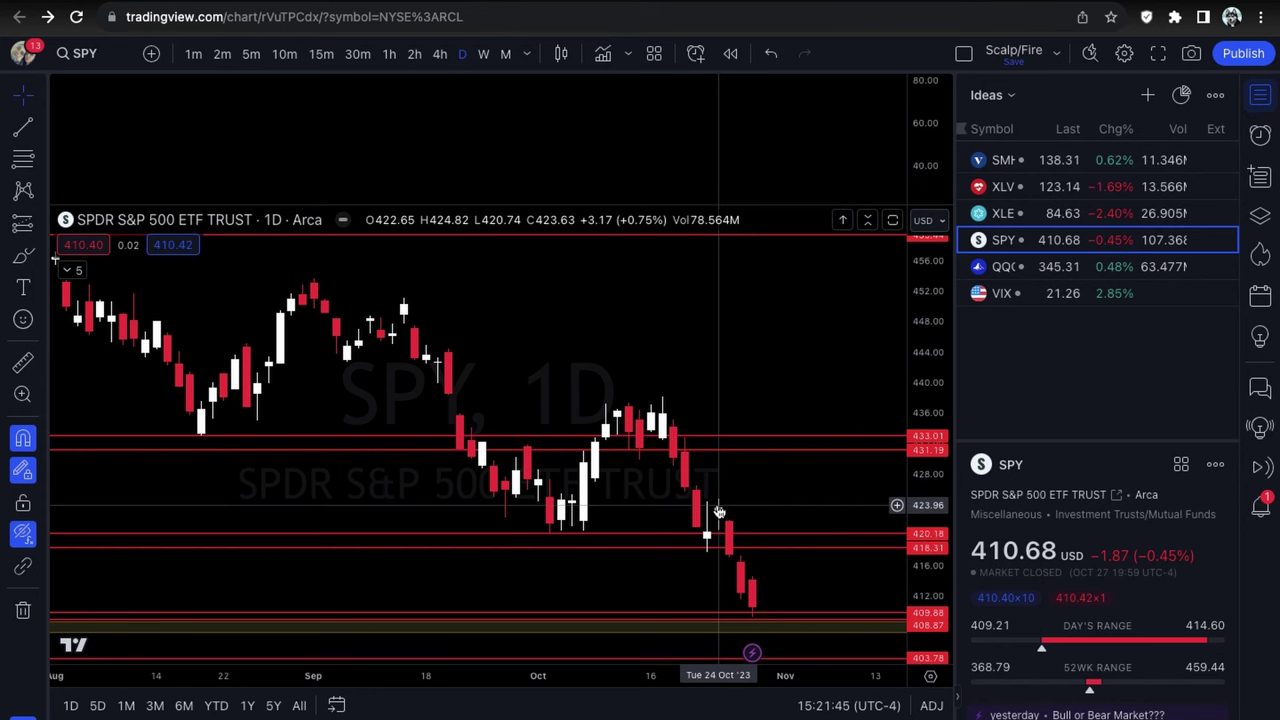
{"action": "scroll", "coordinate": [718, 512], "scroll_direction": "up", "scroll_amount": 3}
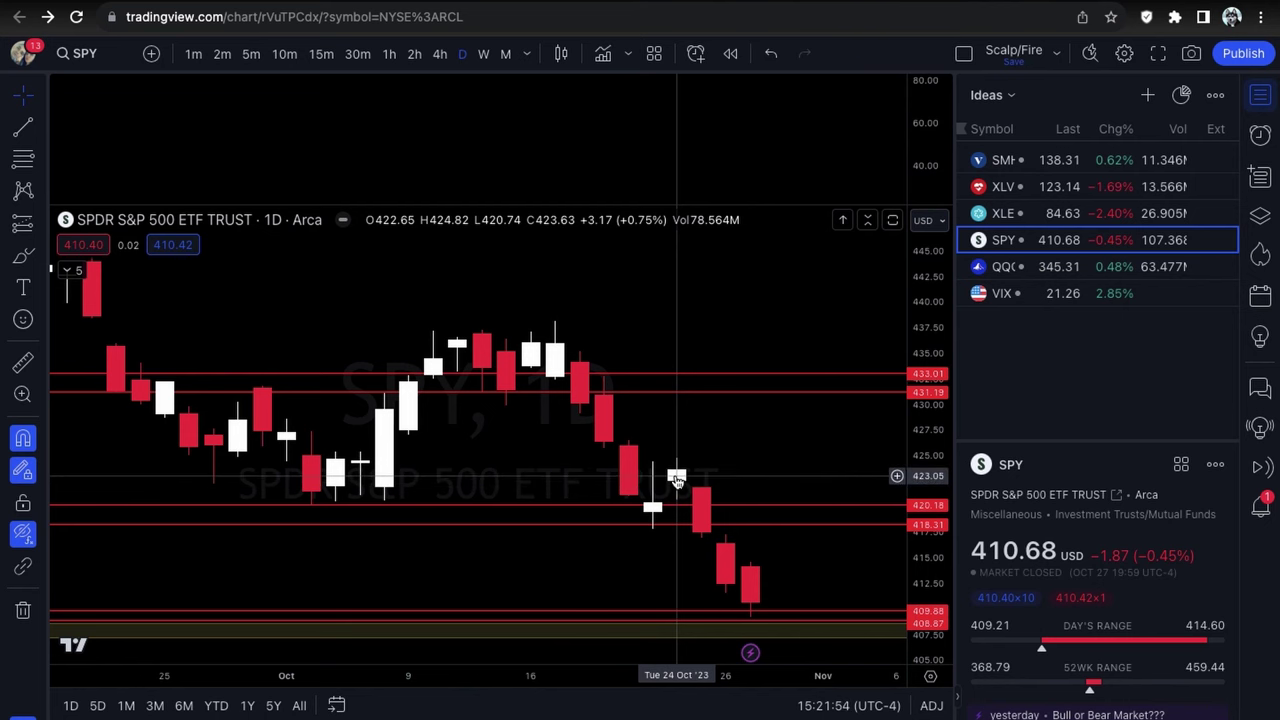
{"action": "scroll", "coordinate": [676, 480], "scroll_direction": "down", "scroll_amount": 2}
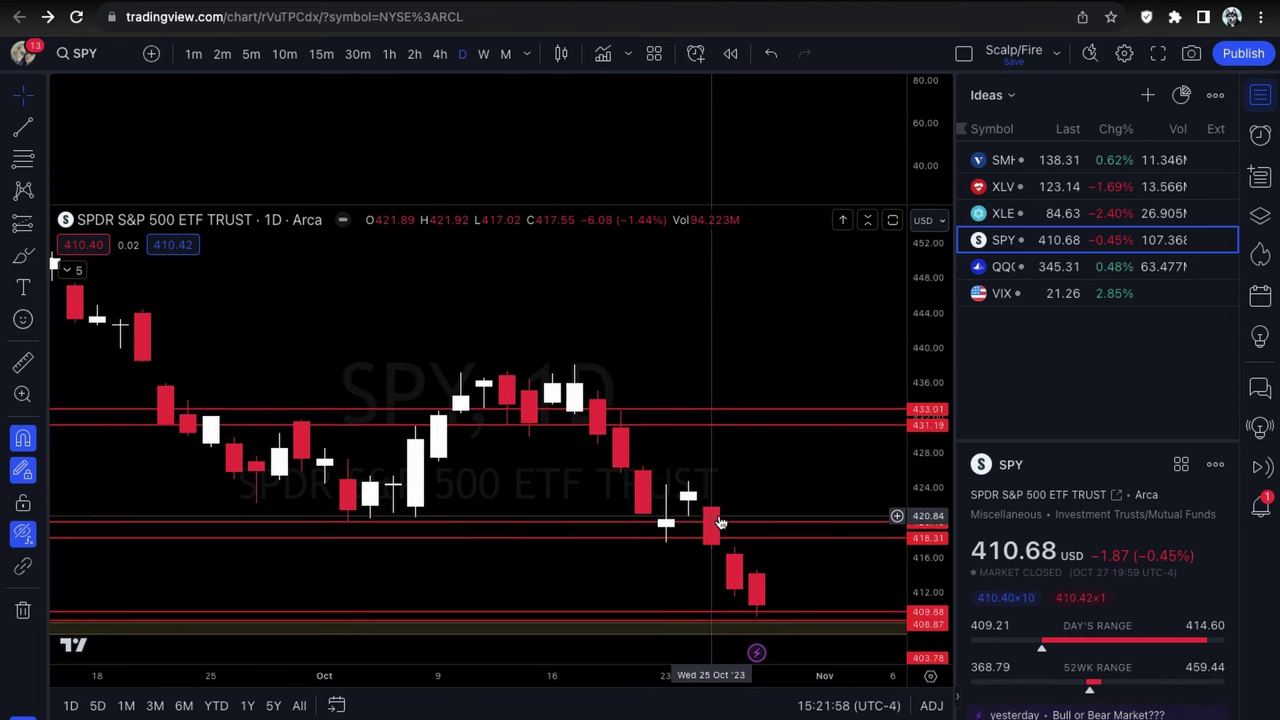
{"action": "scroll", "coordinate": [692, 493], "scroll_direction": "down", "scroll_amount": 1}
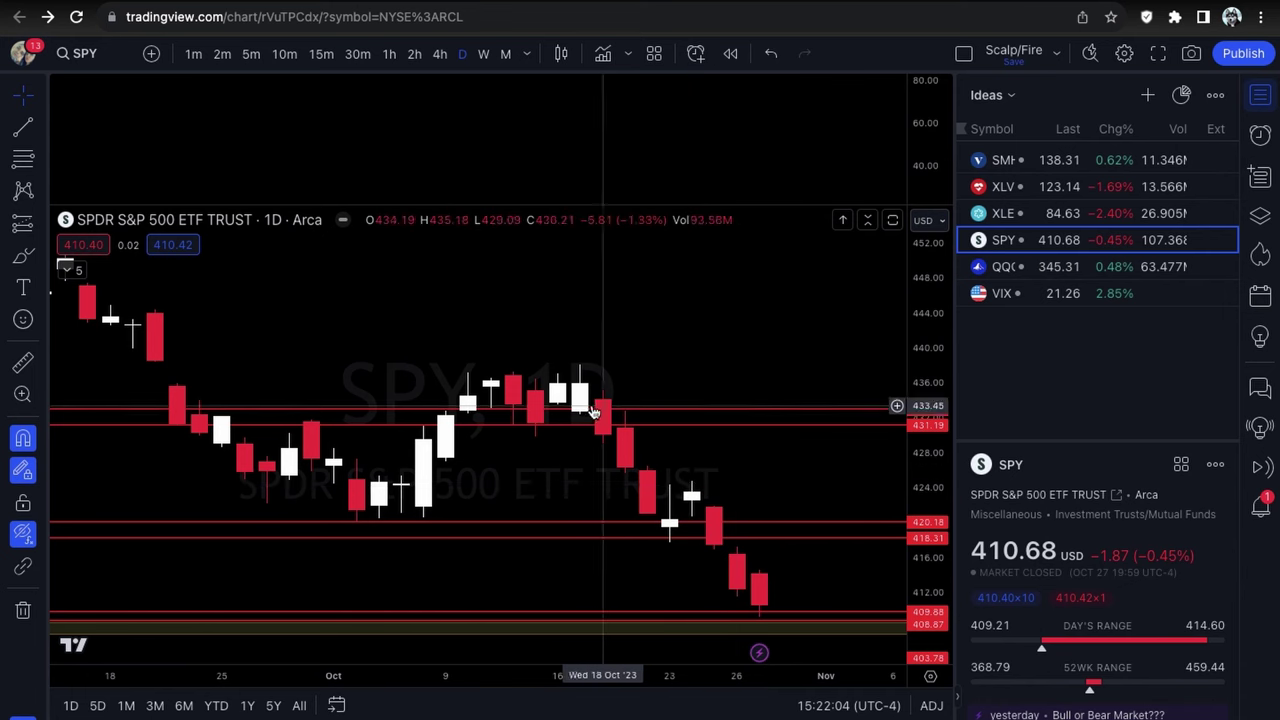
{"action": "scroll", "coordinate": [750, 598], "scroll_direction": "down", "scroll_amount": 1}
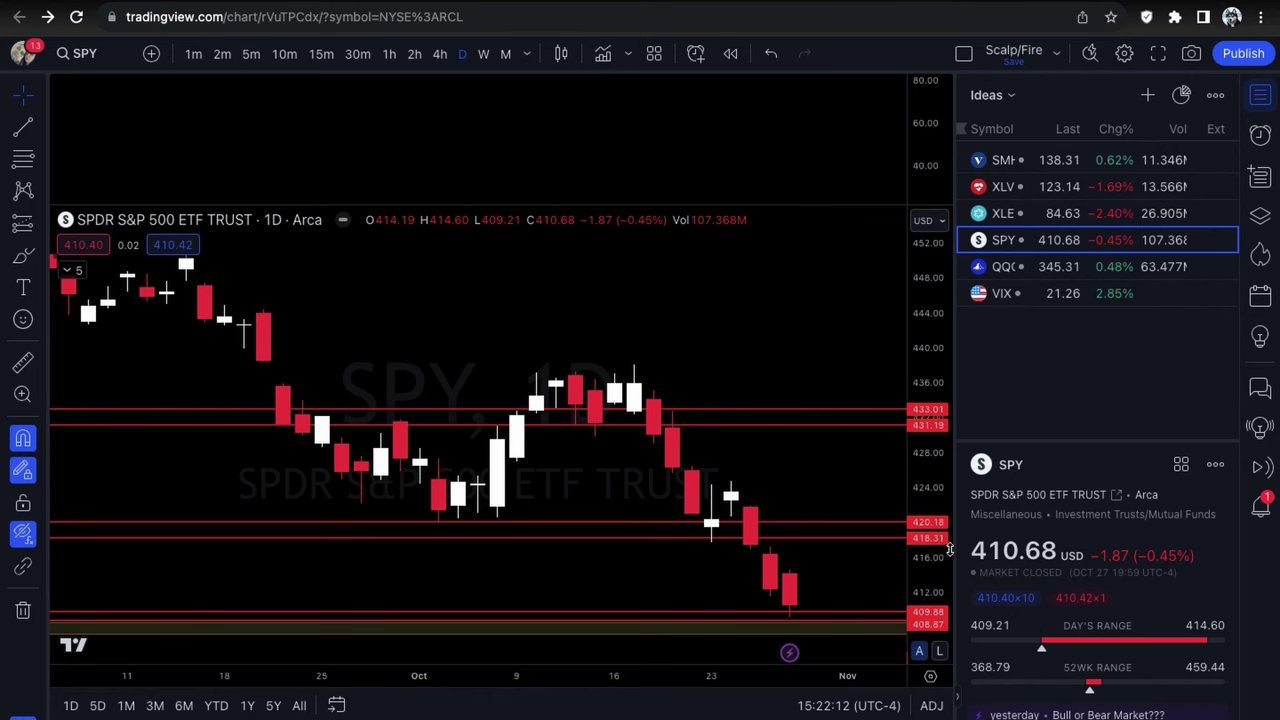
{"action": "scroll", "coordinate": [800, 565], "scroll_direction": "down", "scroll_amount": 1}
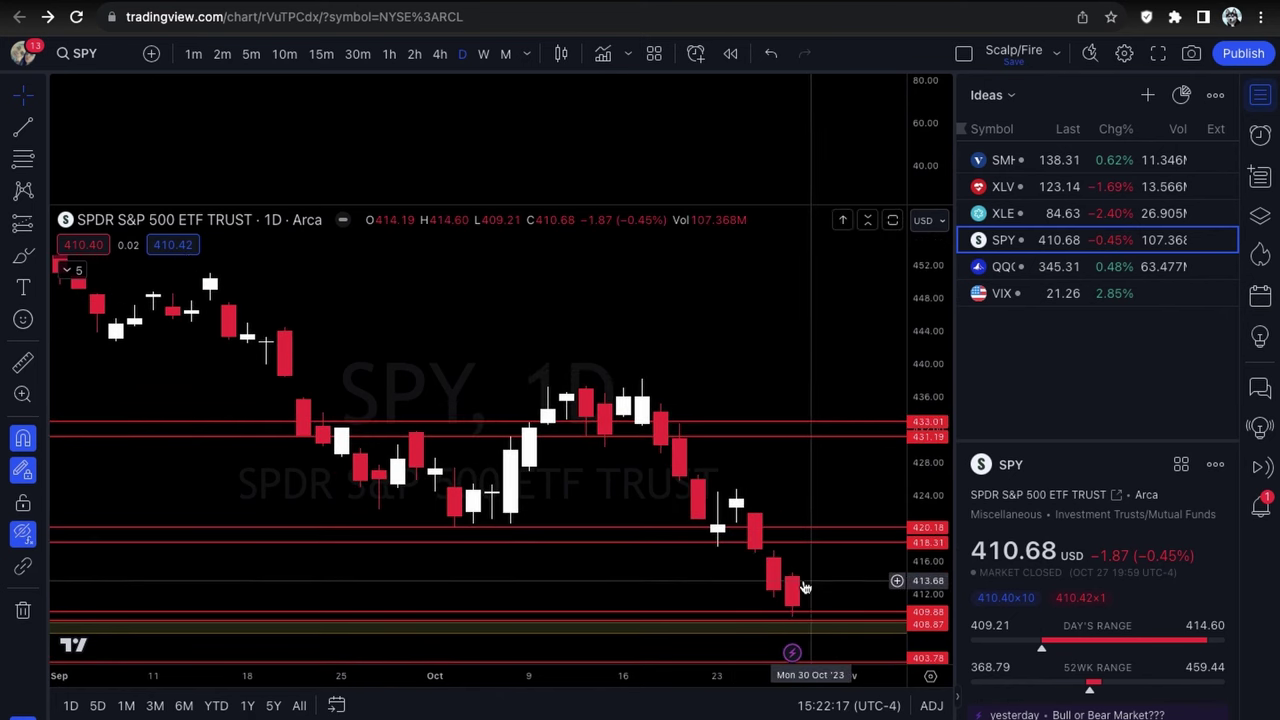
{"action": "scroll", "coordinate": [805, 587], "scroll_direction": "down", "scroll_amount": 1}
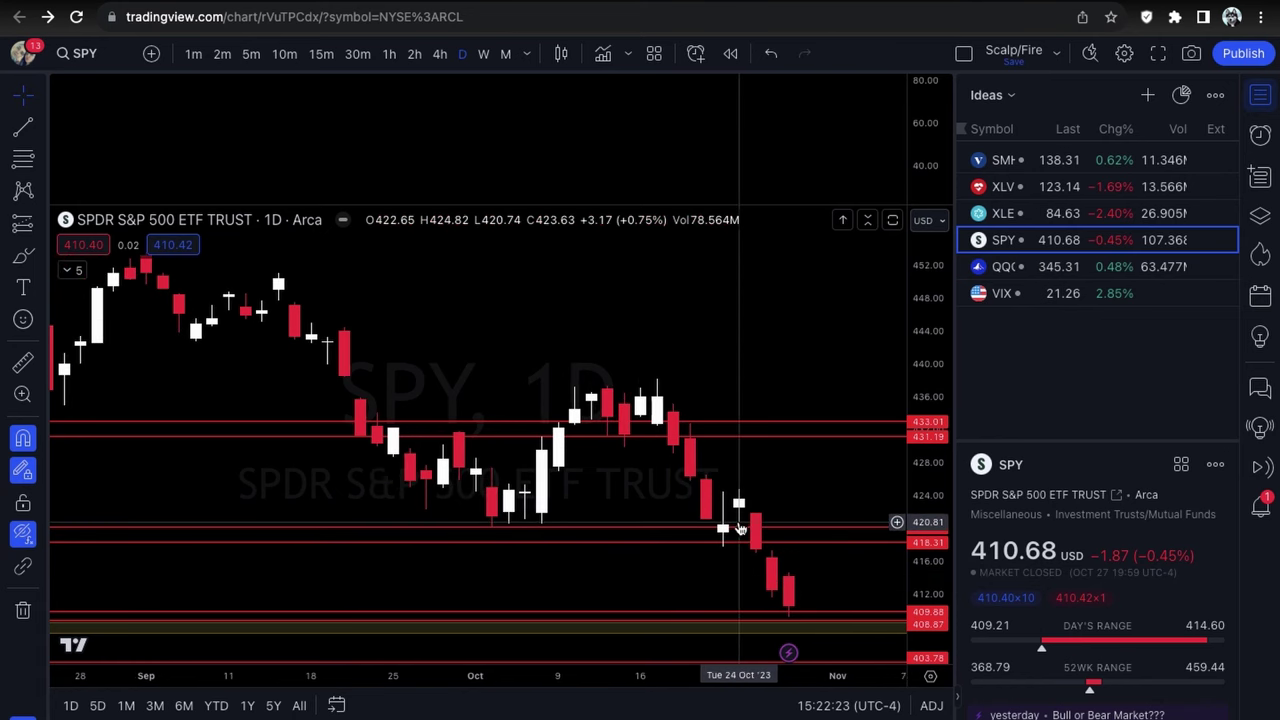
{"action": "scroll", "coordinate": [762, 555], "scroll_direction": "down", "scroll_amount": 2}
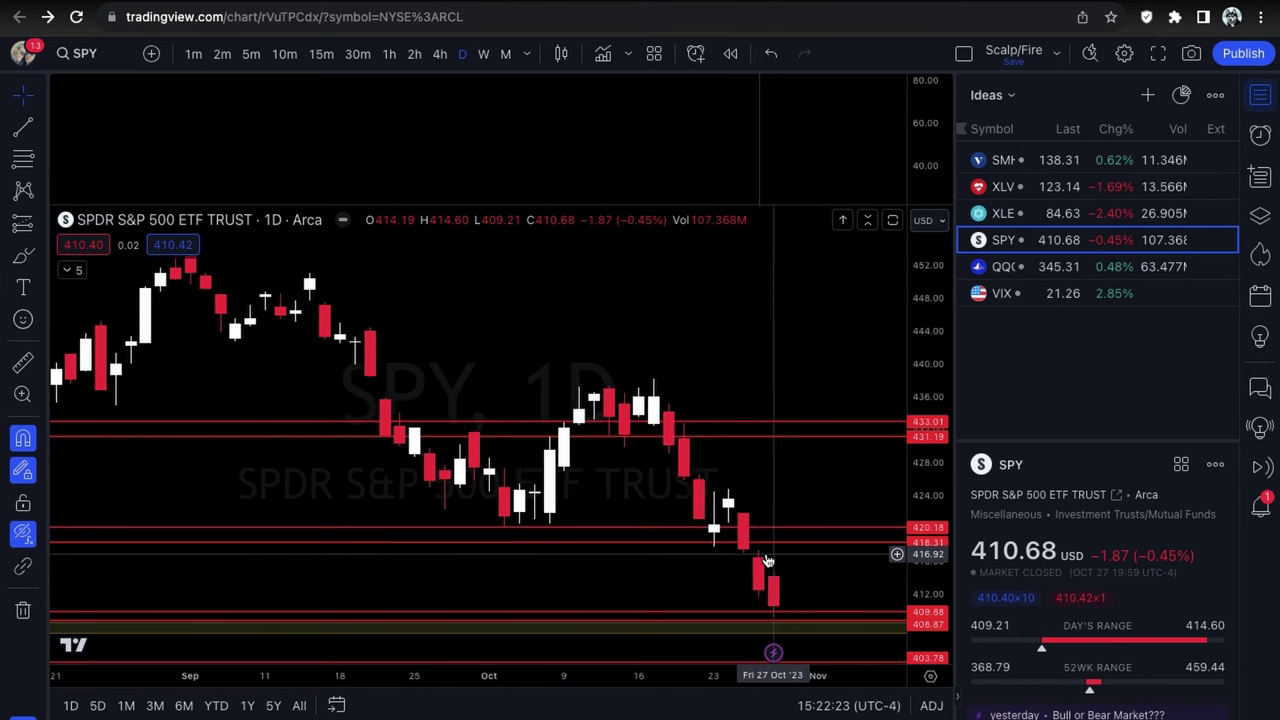
Trace SPY's 420.18 and 418.31 levels back to early 2023 and compare them with the October candles.
{"action": "scroll", "coordinate": [767, 560], "scroll_direction": "down", "scroll_amount": 6}
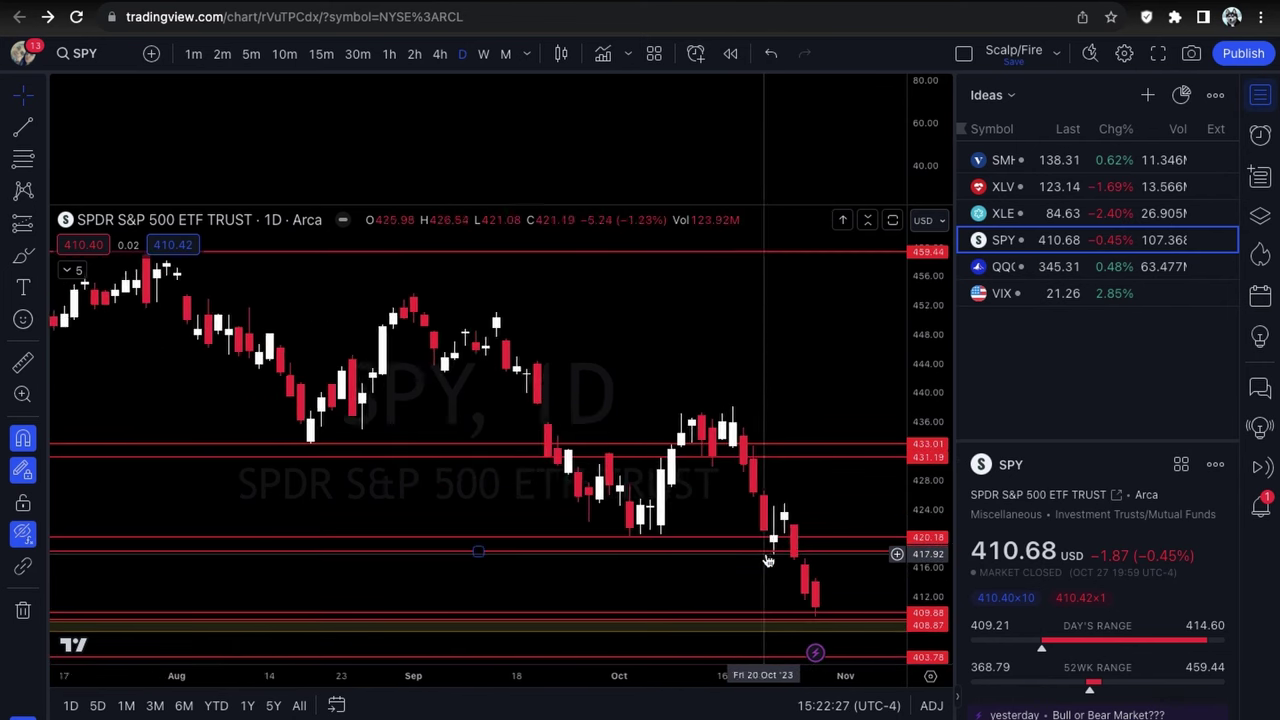
{"action": "scroll", "coordinate": [766, 553], "scroll_direction": "down", "scroll_amount": 5}
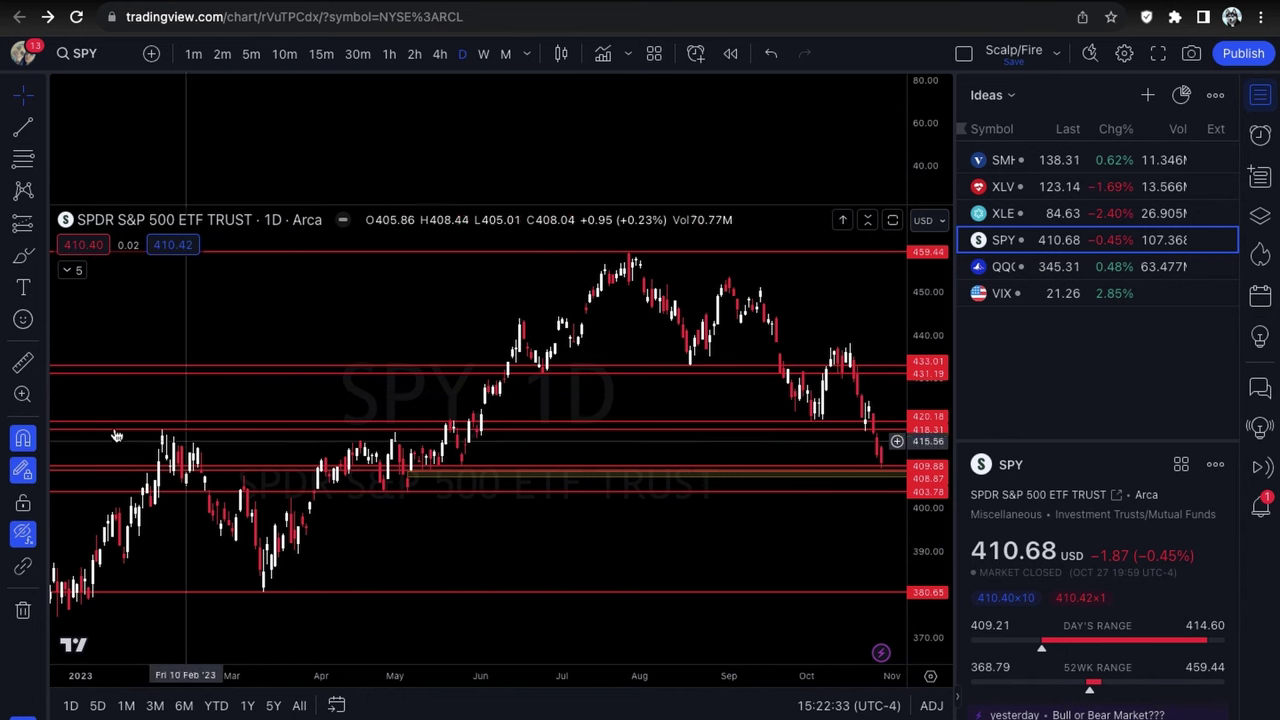
{"action": "scroll", "coordinate": [871, 434], "scroll_direction": "up", "scroll_amount": 6}
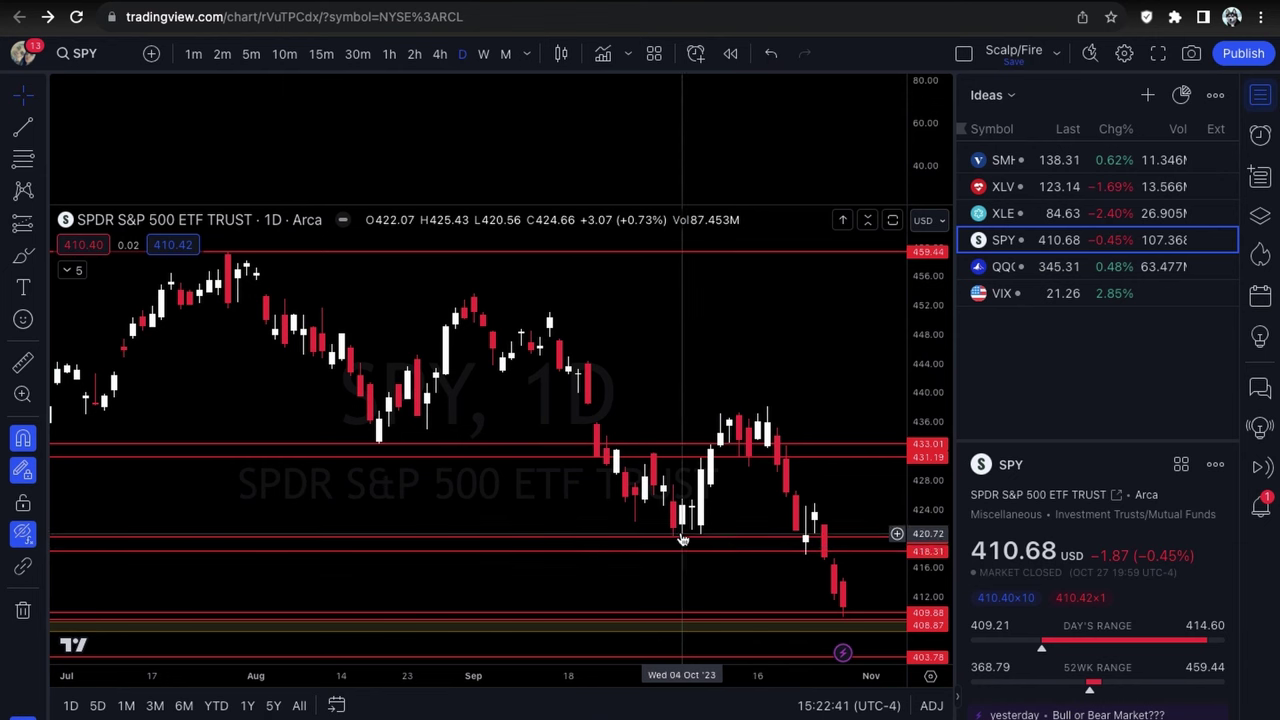
{"action": "scroll", "coordinate": [700, 538], "scroll_direction": "up", "scroll_amount": 3}
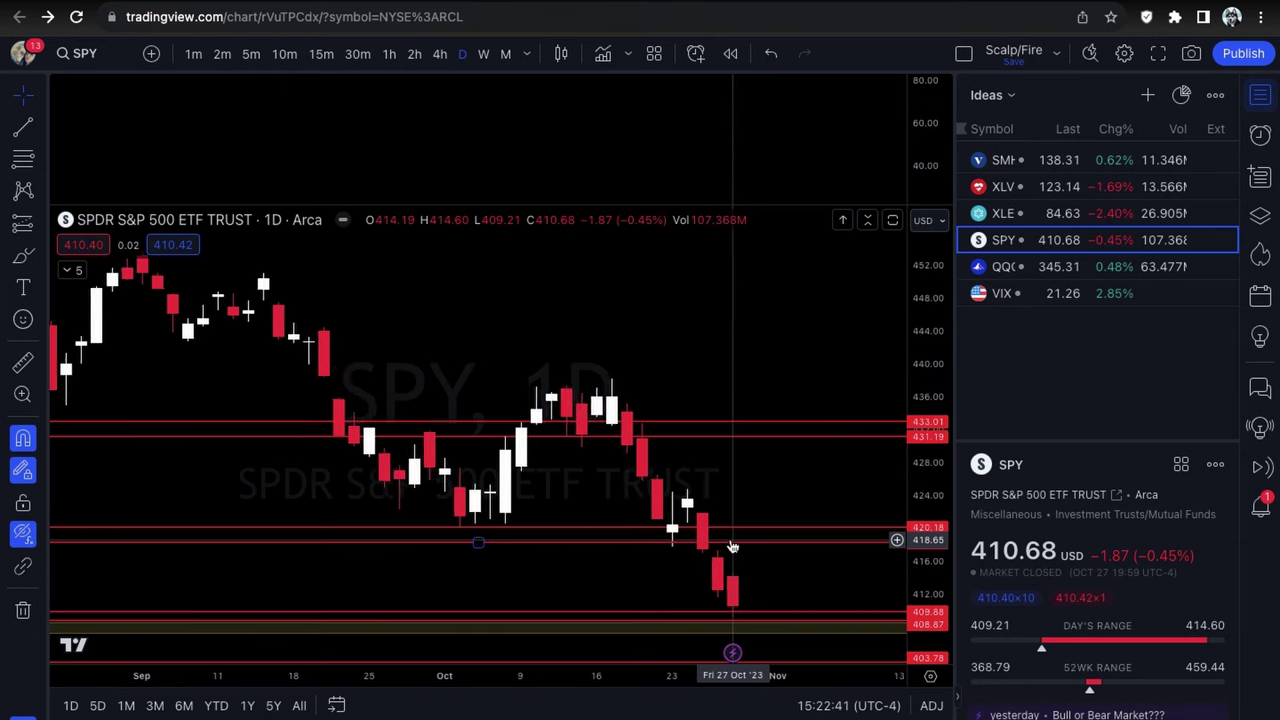
Trace SPY's 409.88, 408.87 and 403.78 levels back from the October candles to the April–June 2023 candles.
{"action": "scroll", "coordinate": [811, 548], "scroll_direction": "down", "scroll_amount": 2}
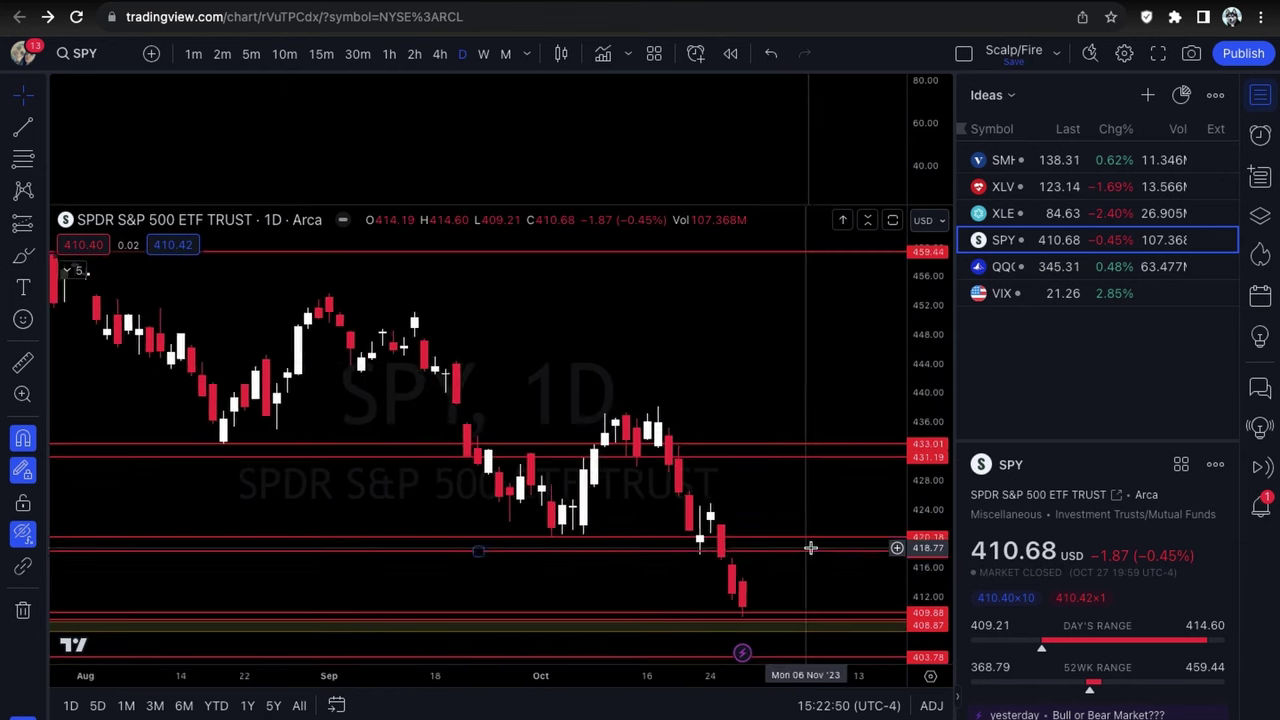
{"action": "scroll", "coordinate": [785, 545], "scroll_direction": "left", "scroll_amount": 10}
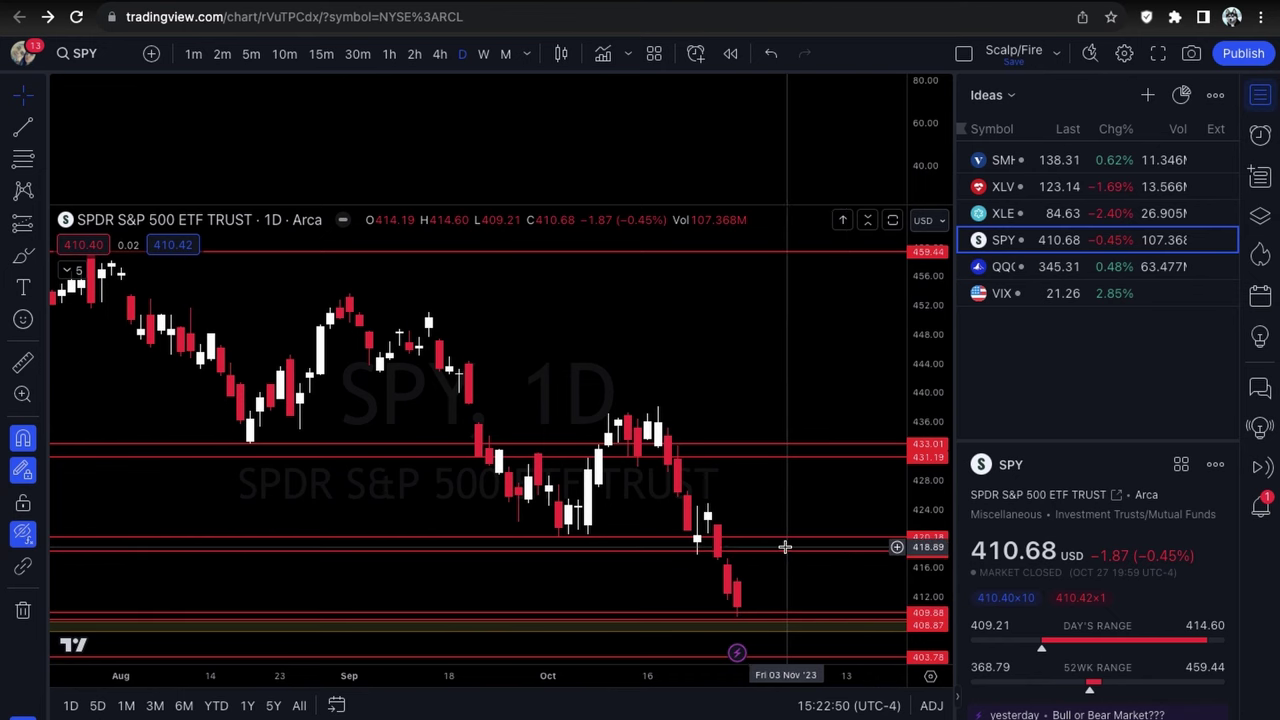
{"action": "scroll", "coordinate": [785, 545], "scroll_direction": "up", "scroll_amount": 5}
{"action": "scroll", "coordinate": [785, 545], "scroll_direction": "left", "scroll_amount": 5}
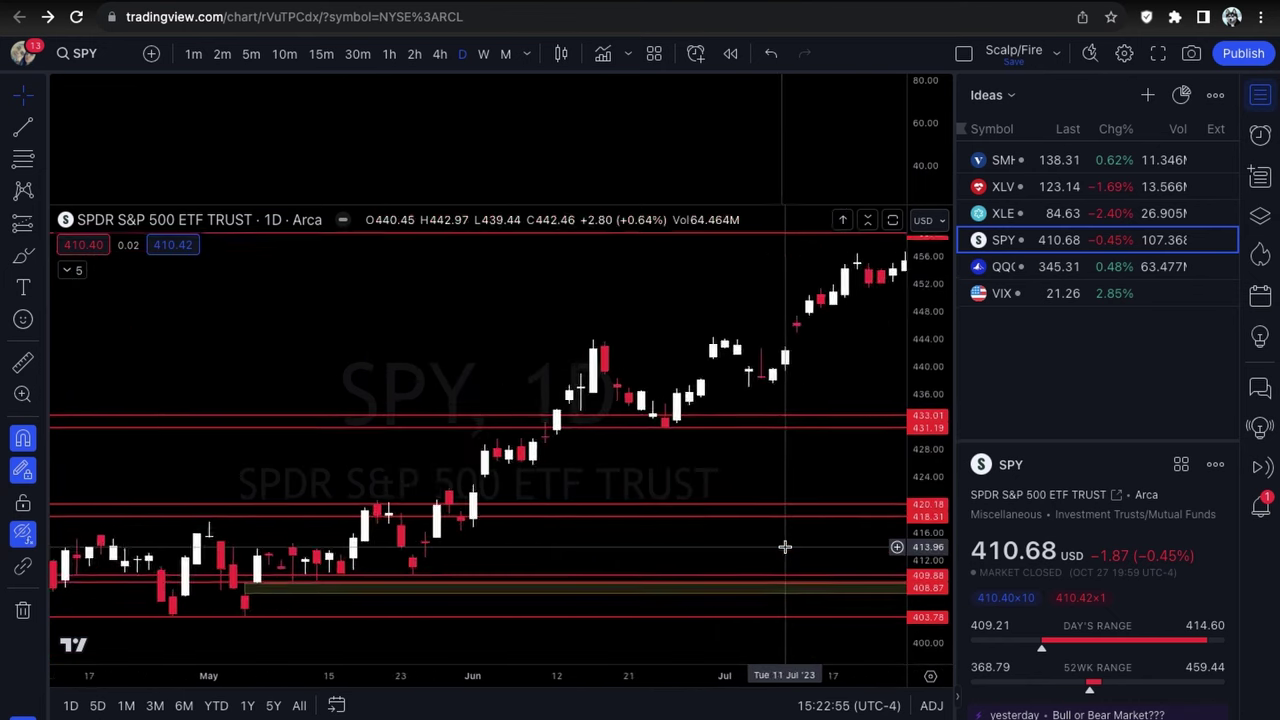
{"action": "scroll", "coordinate": [689, 549], "scroll_direction": "left", "scroll_amount": 8}
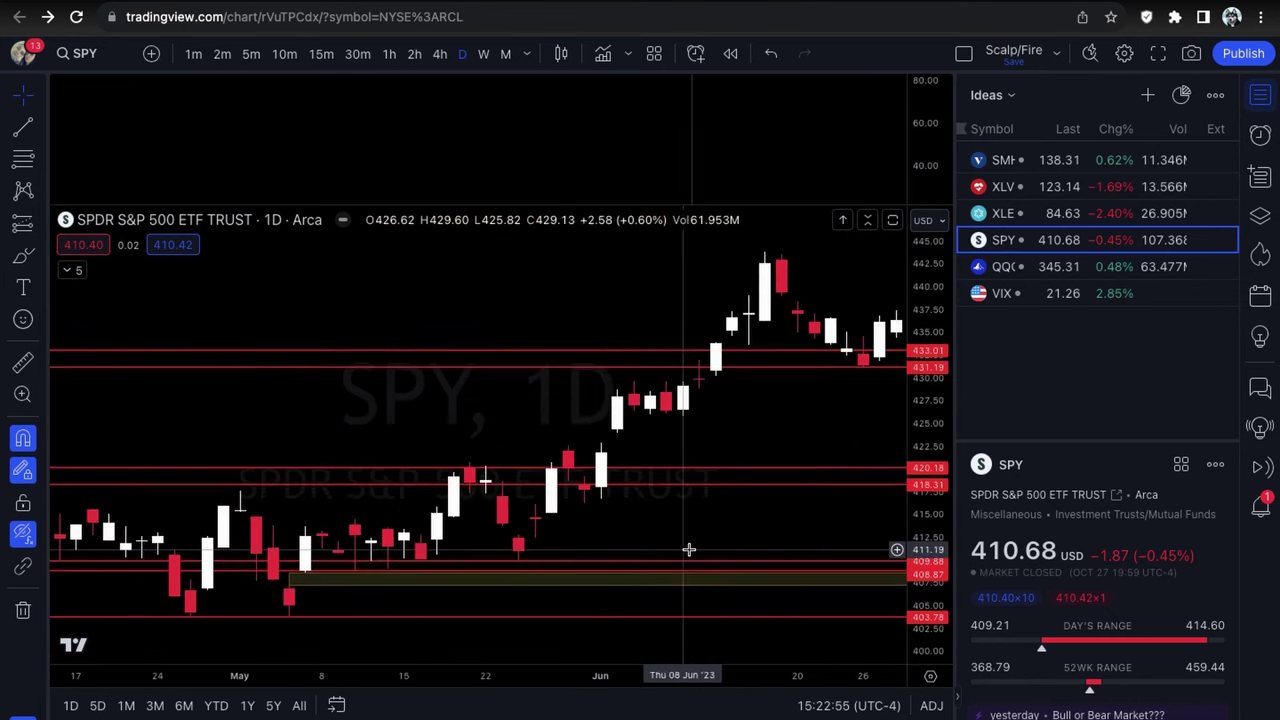
{"action": "scroll", "coordinate": [689, 549], "scroll_direction": "up", "scroll_amount": 2}
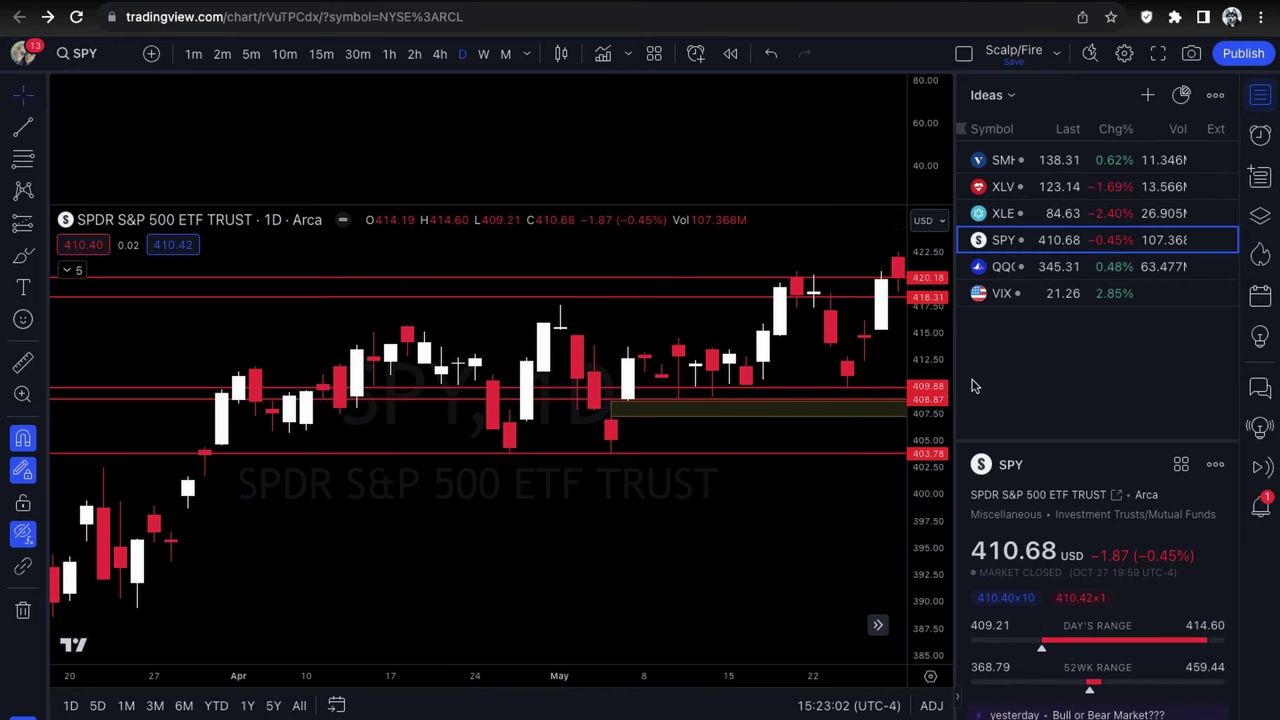
Examine SPY's May 2023 daily candles around the 409.88 level, the shaded gap zone below 408.87 and the 403.78 level.
{"action": "left_click_drag", "start_coordinate": [855, 370], "coordinate": [790, 432]}
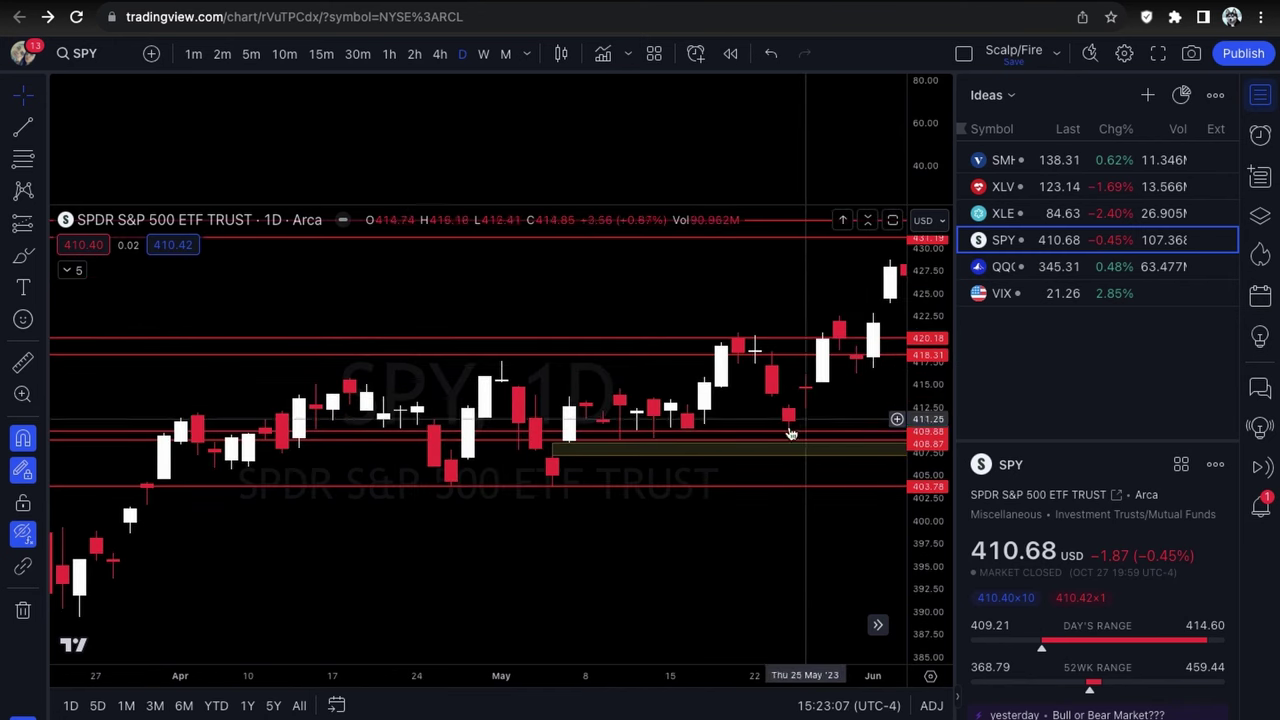
{"action": "scroll", "coordinate": [673, 448], "scroll_direction": "up", "scroll_amount": 3}
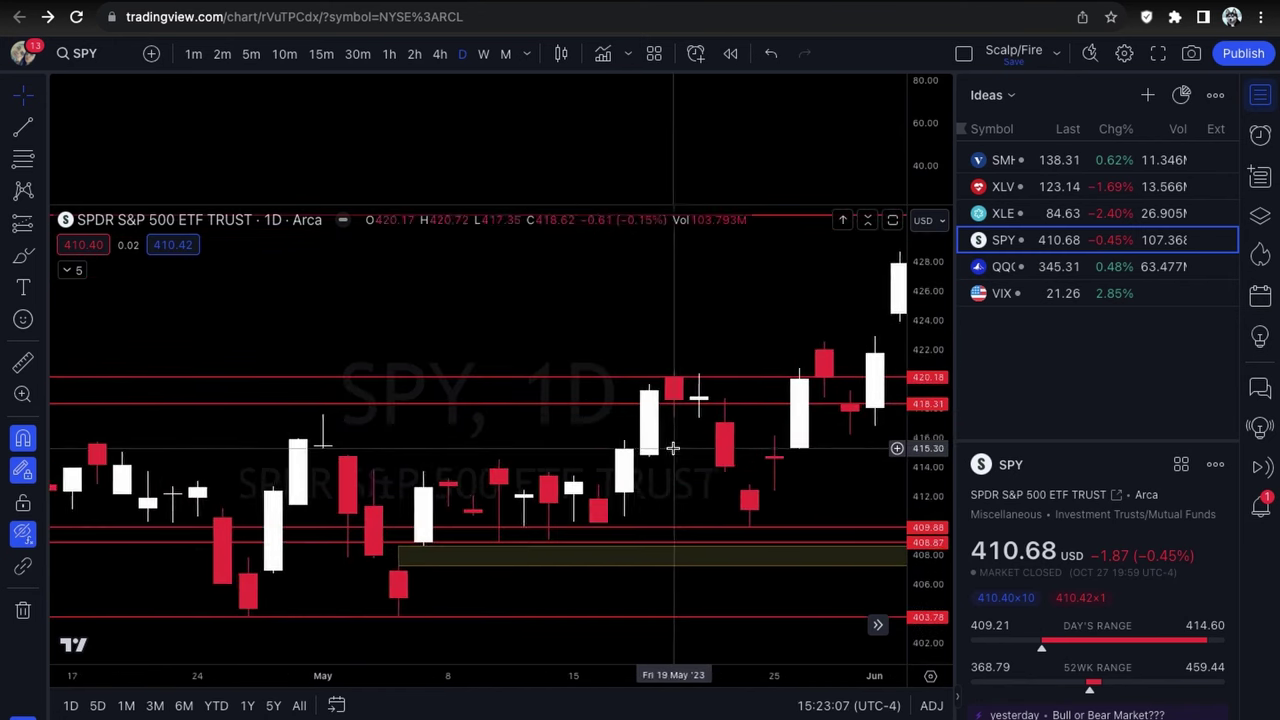
{"action": "scroll", "coordinate": [574, 510], "scroll_direction": "up", "scroll_amount": 1}
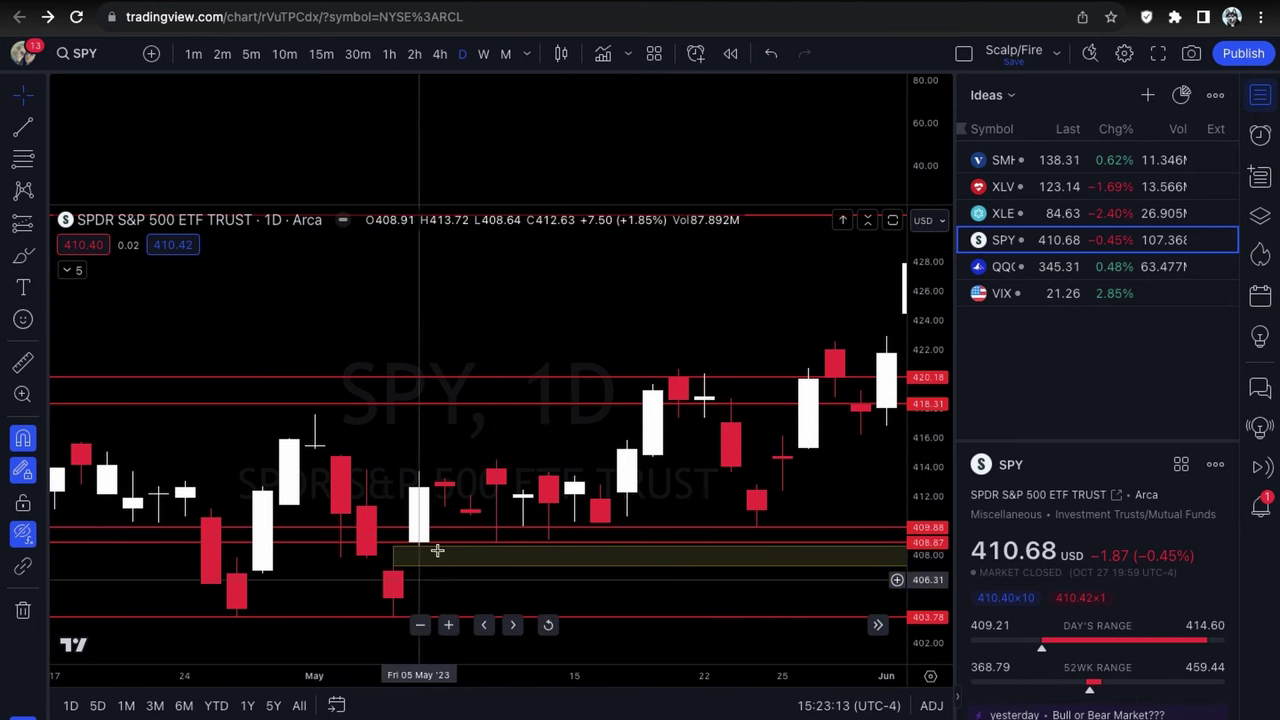
{"action": "scroll", "coordinate": [549, 566], "scroll_direction": "down", "scroll_amount": 1}
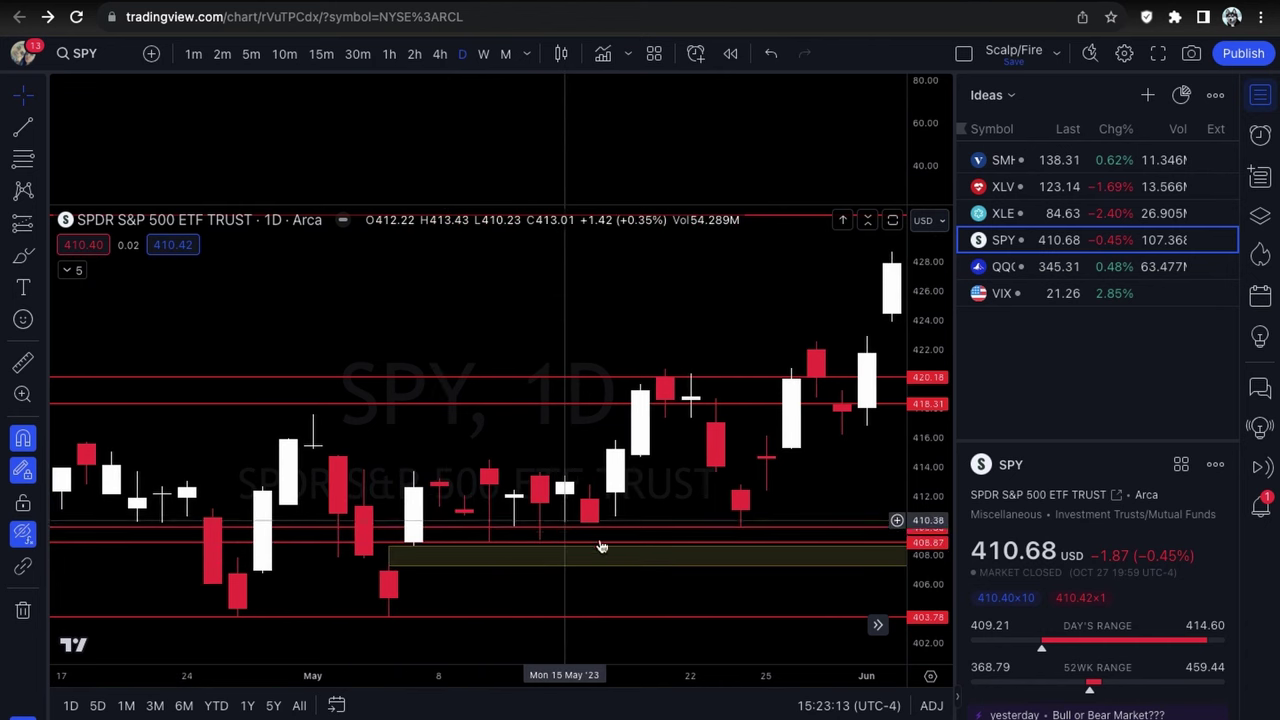
{"action": "scroll", "coordinate": [601, 546], "scroll_direction": "right", "scroll_amount": 5}
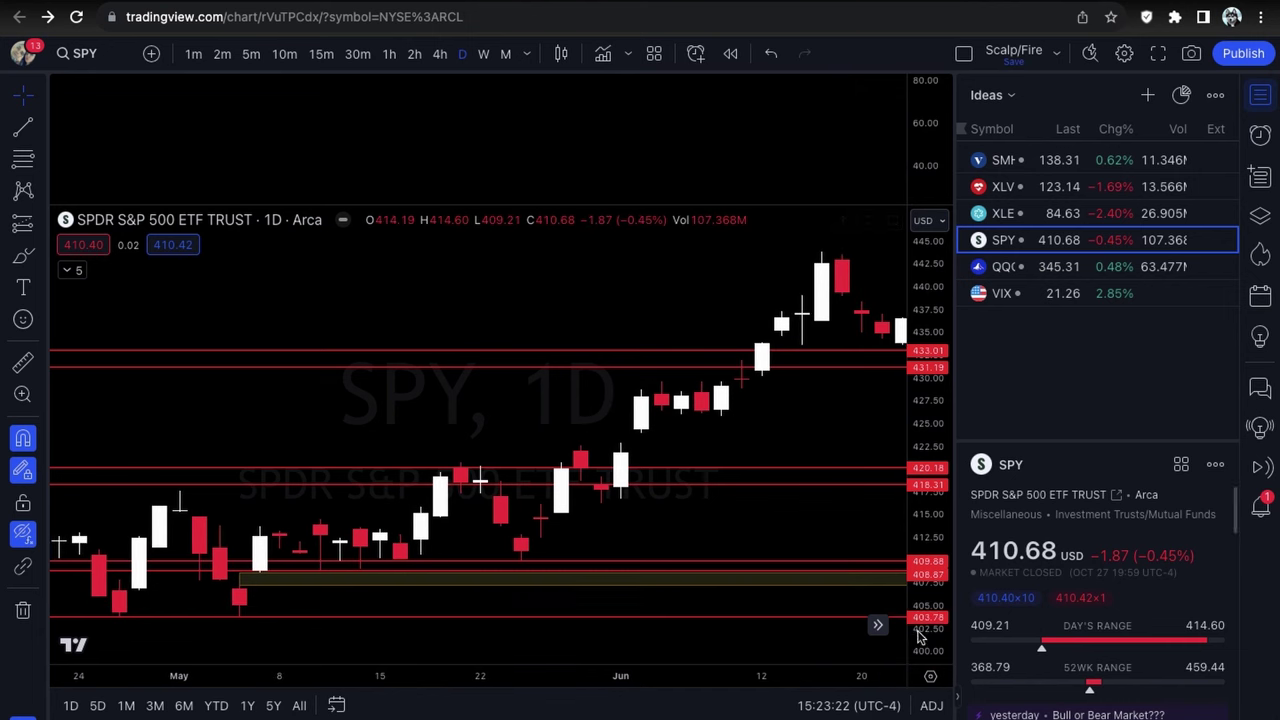
{"action": "scroll", "coordinate": [330, 530], "scroll_direction": "down", "scroll_amount": 2}
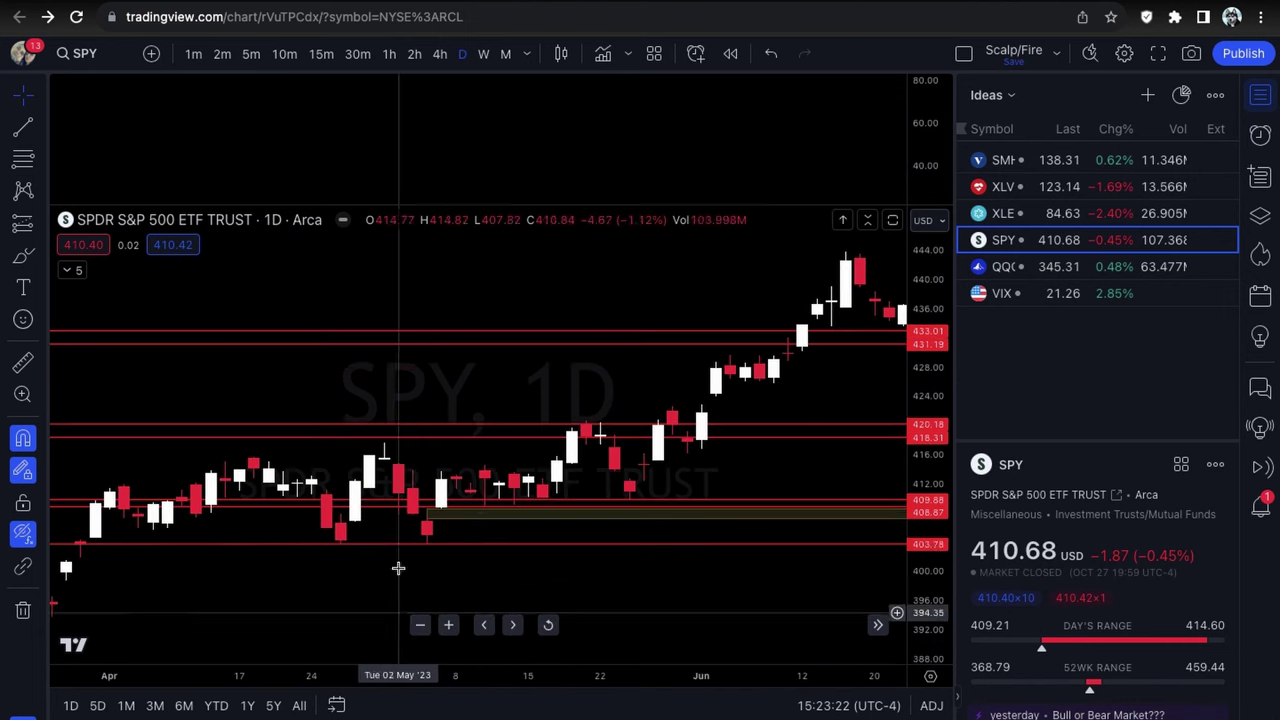
{"action": "scroll", "coordinate": [791, 474], "scroll_direction": "right", "scroll_amount": 5}
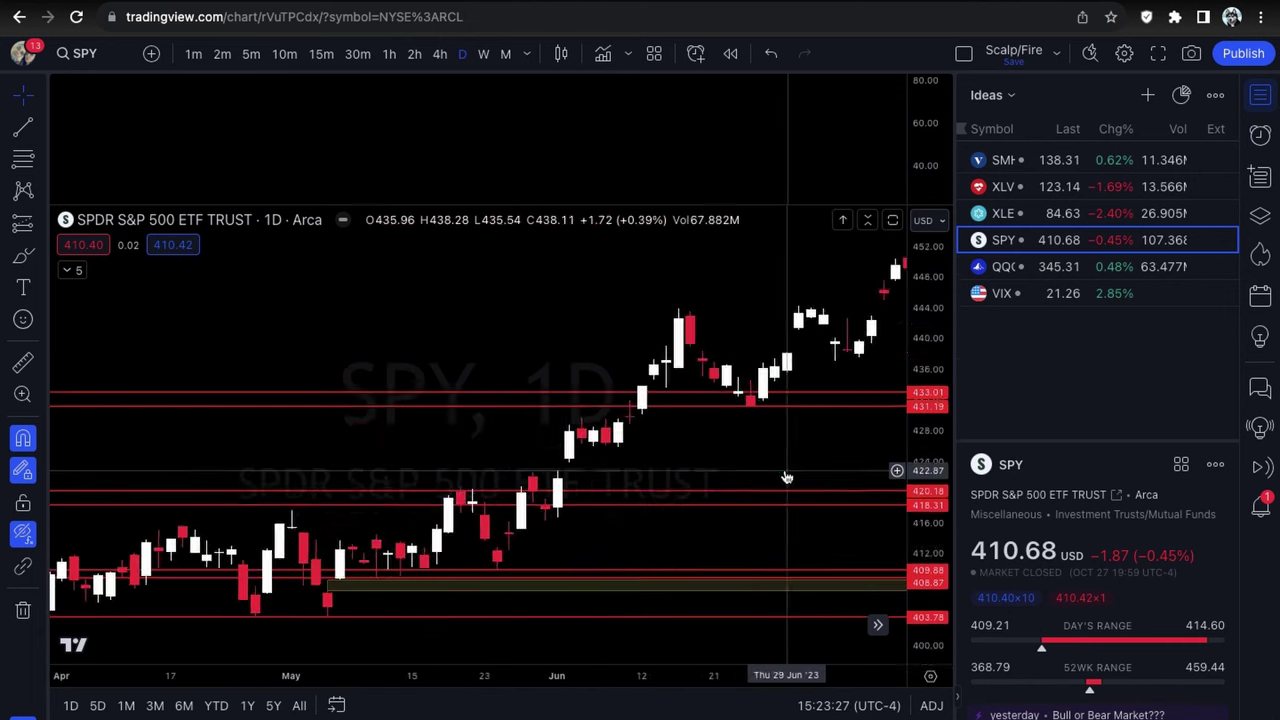
Sketch a freehand arrow from SPY's latest candle down to about the 403.78 level and back up, and delete it.
{"action": "scroll", "coordinate": [785, 470], "scroll_direction": "down", "scroll_amount": 3}
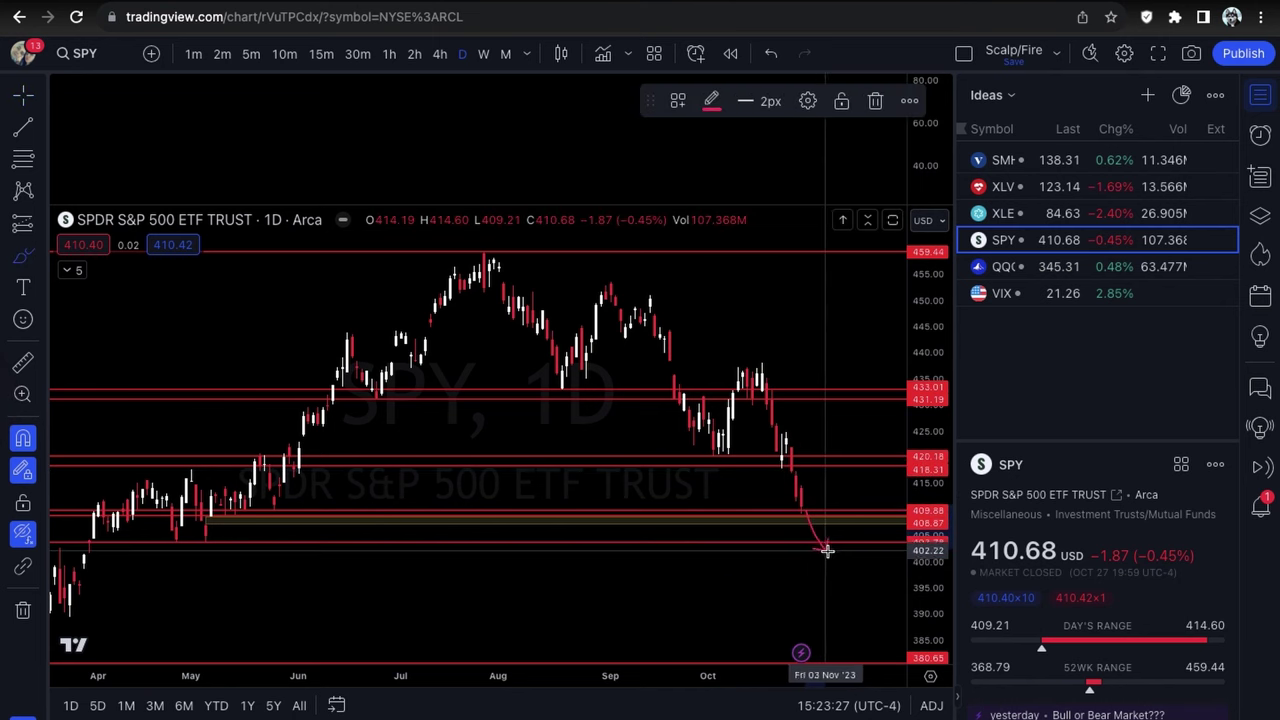
{"action": "left_click", "coordinate": [829, 594]}
{"action": "scroll", "coordinate": [829, 594], "scroll_direction": "up", "scroll_amount": 3}
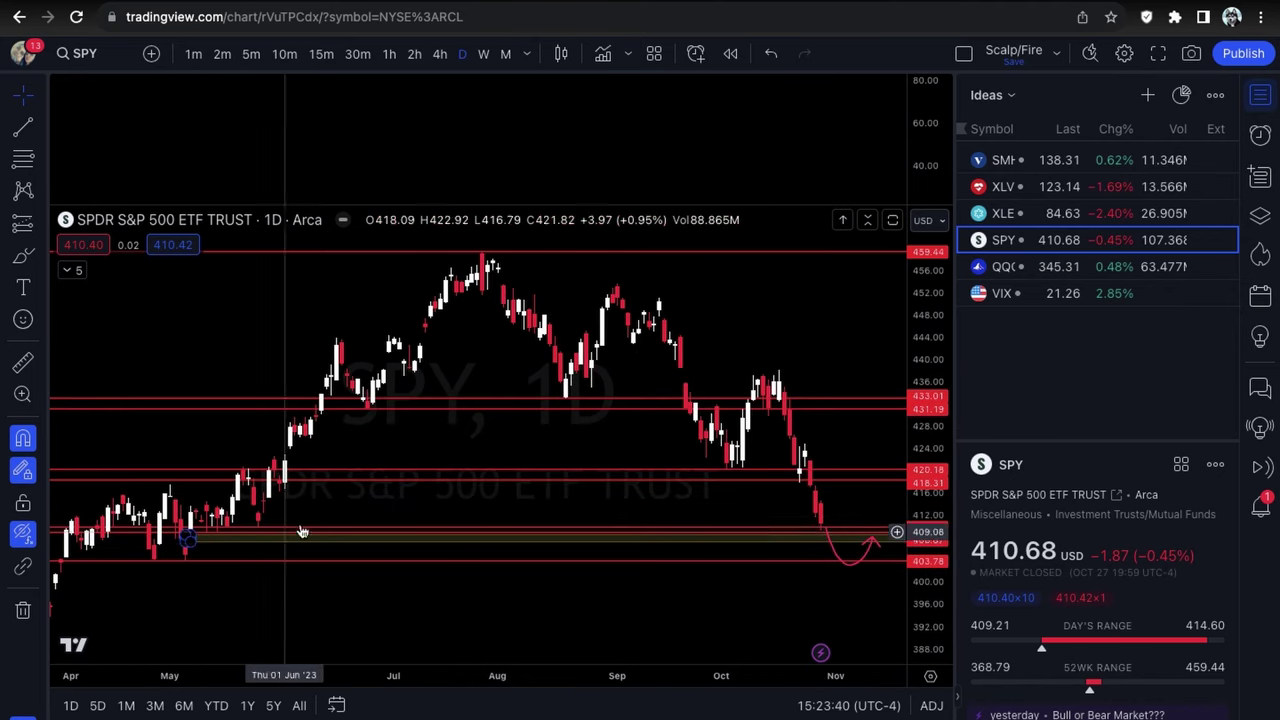
{"action": "left_click", "coordinate": [835, 555]}
{"action": "left_click", "coordinate": [830, 510]}
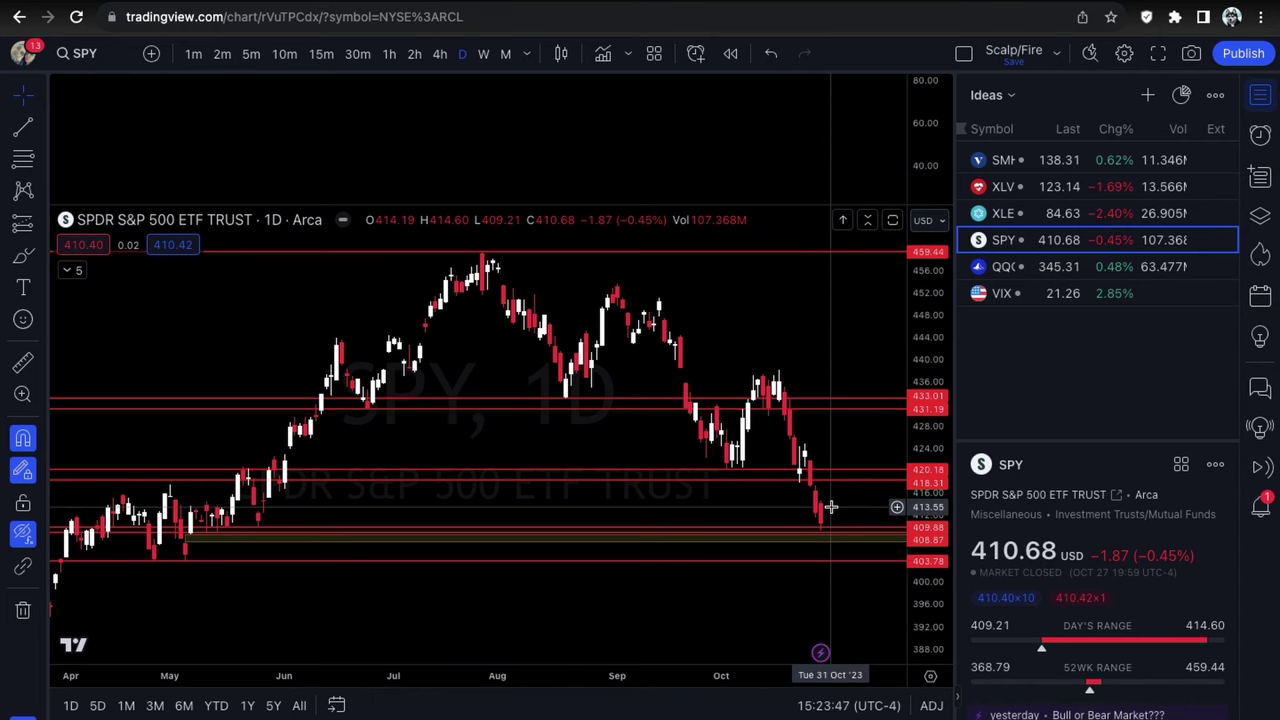
Examine SPY's latest daily candles against the 409.88 and 408.87 levels and the shaded zone beneath them.
{"action": "scroll", "coordinate": [830, 507], "scroll_direction": "up", "scroll_amount": 5}
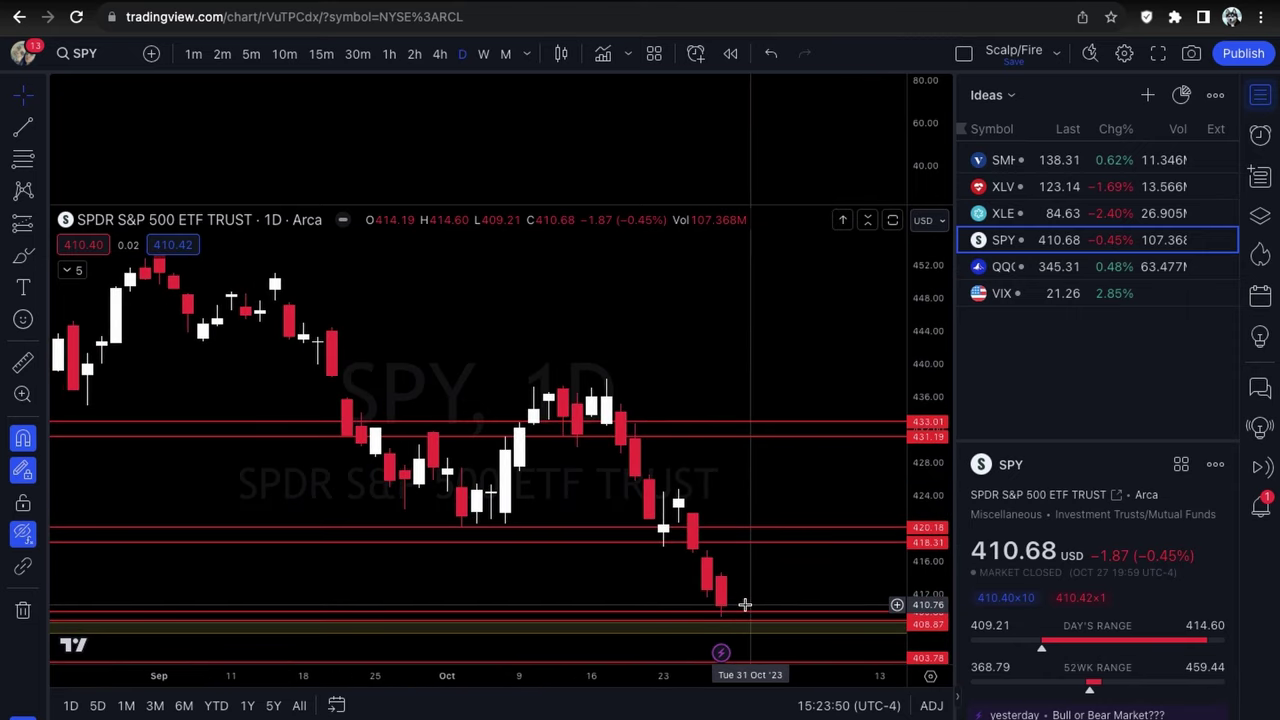
{"action": "scroll", "coordinate": [801, 583], "scroll_direction": "down", "scroll_amount": 3}
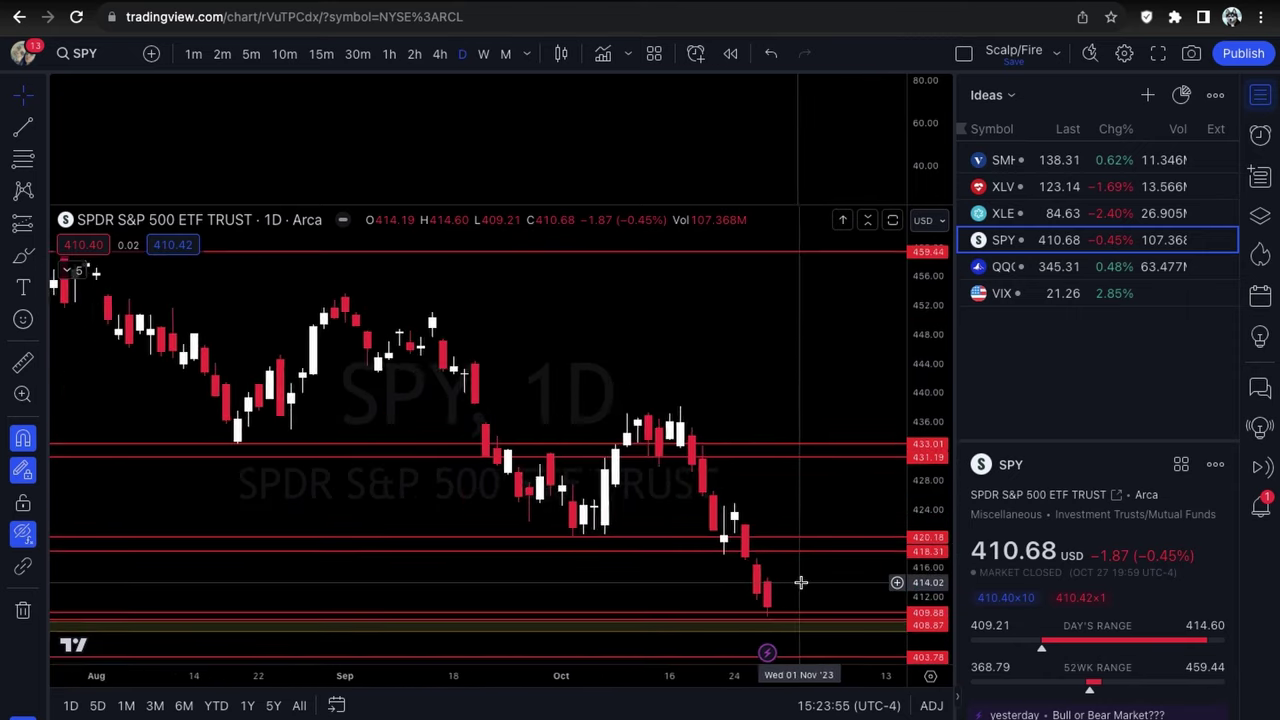
{"action": "scroll", "coordinate": [801, 583], "scroll_direction": "down", "scroll_amount": 3}
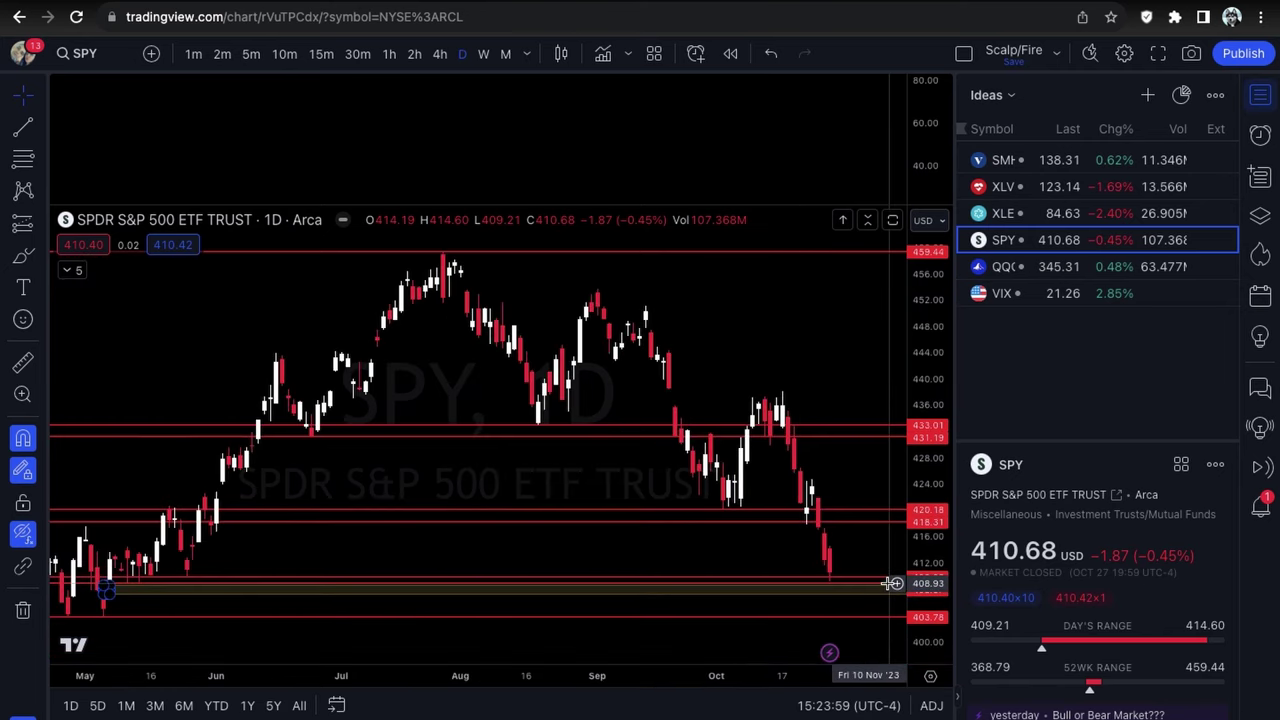
{"action": "scroll", "coordinate": [858, 569], "scroll_direction": "down", "scroll_amount": 1}
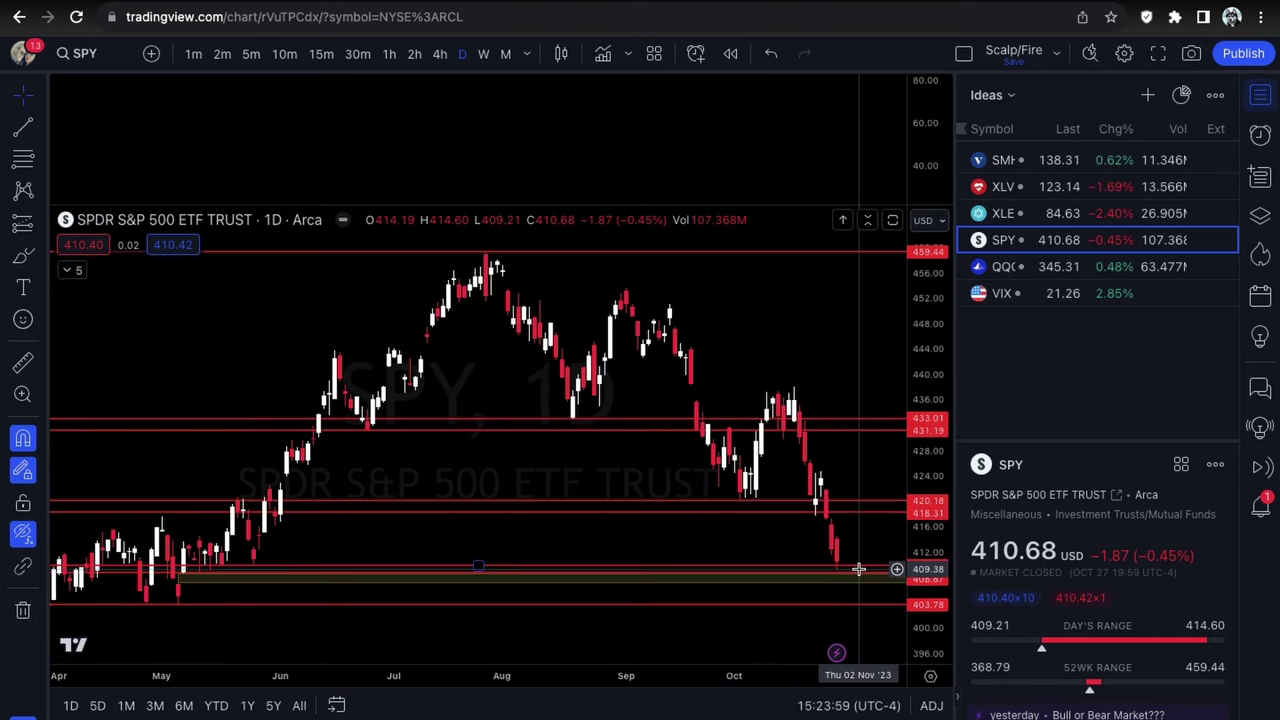
Trace SPY's 403.78 and 380.65 levels back to early 2023 and compare them with the latest candles.
{"action": "scroll", "coordinate": [800, 595], "scroll_direction": "down", "scroll_amount": 2}
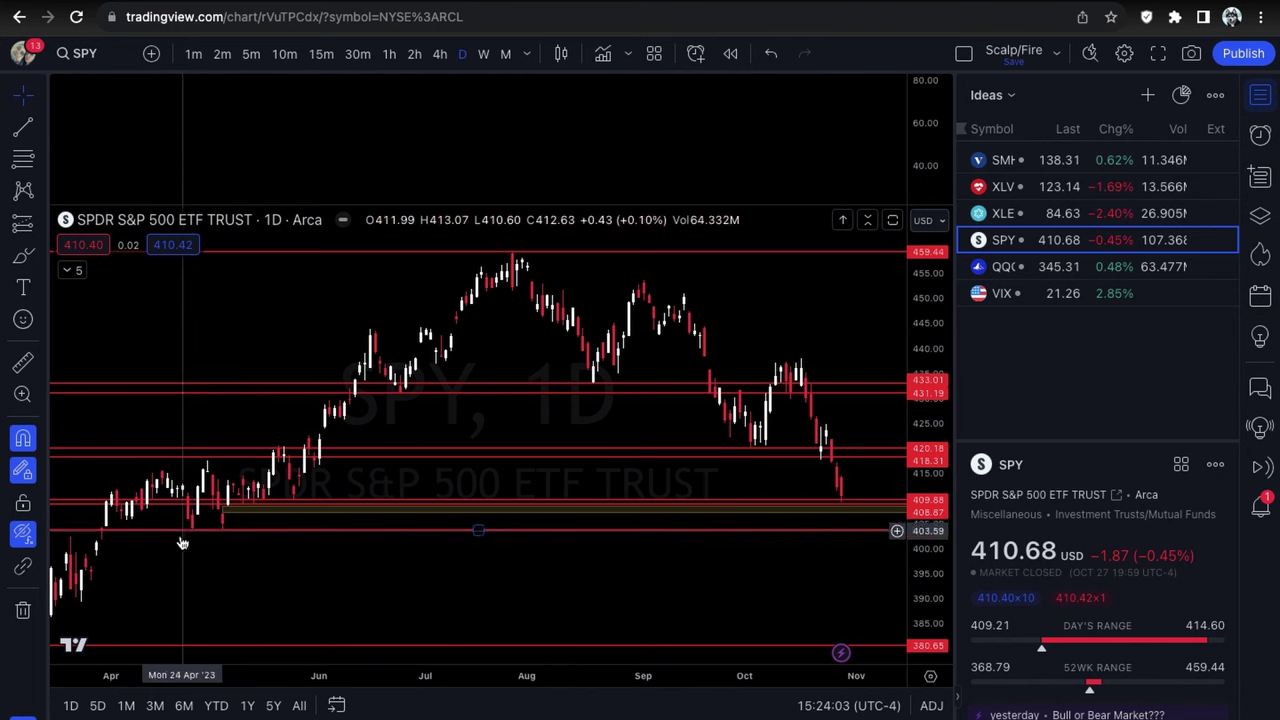
{"action": "scroll", "coordinate": [406, 557], "scroll_direction": "down", "scroll_amount": 1}
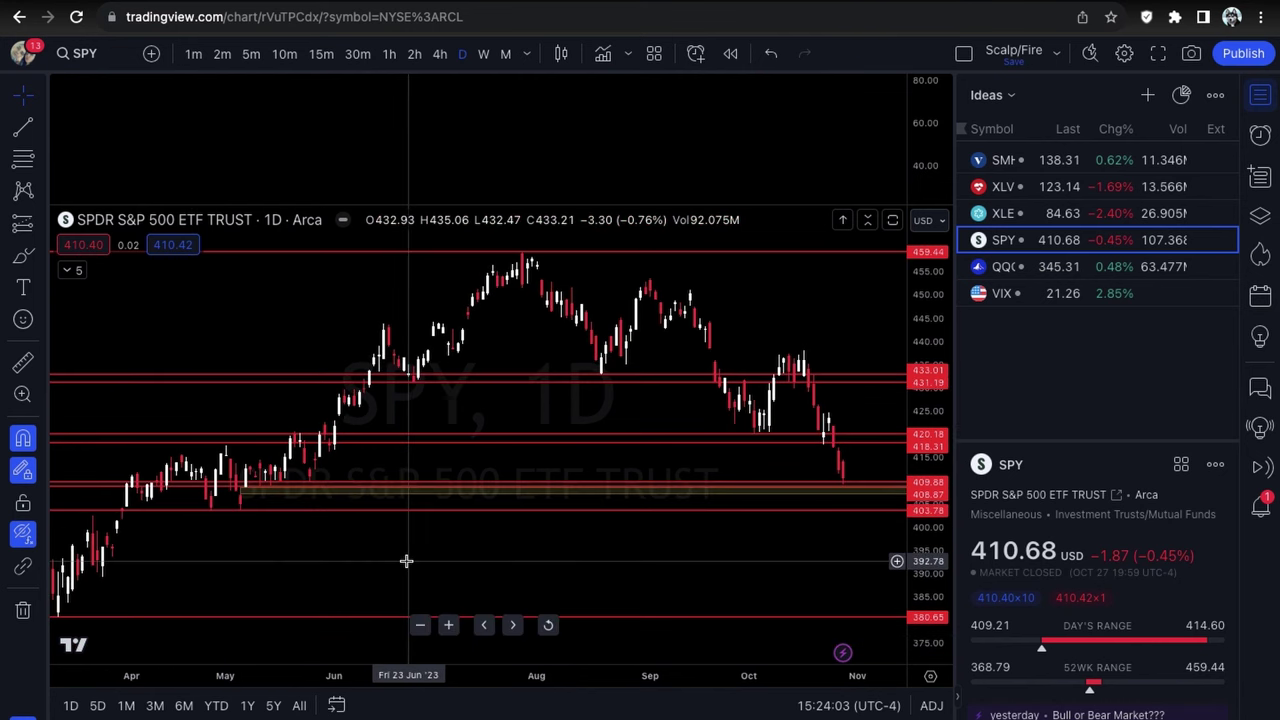
{"action": "scroll", "coordinate": [406, 561], "scroll_direction": "down", "scroll_amount": 2}
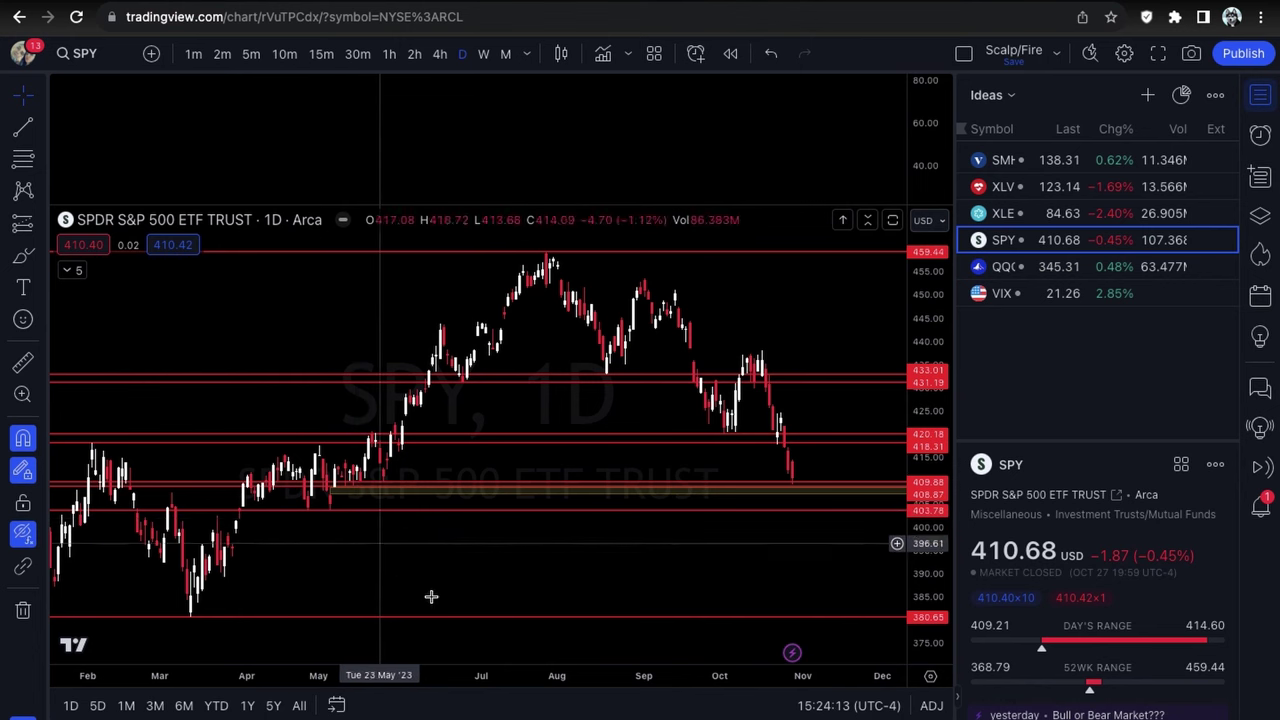
{"action": "scroll", "coordinate": [428, 597], "scroll_direction": "down", "scroll_amount": 1}
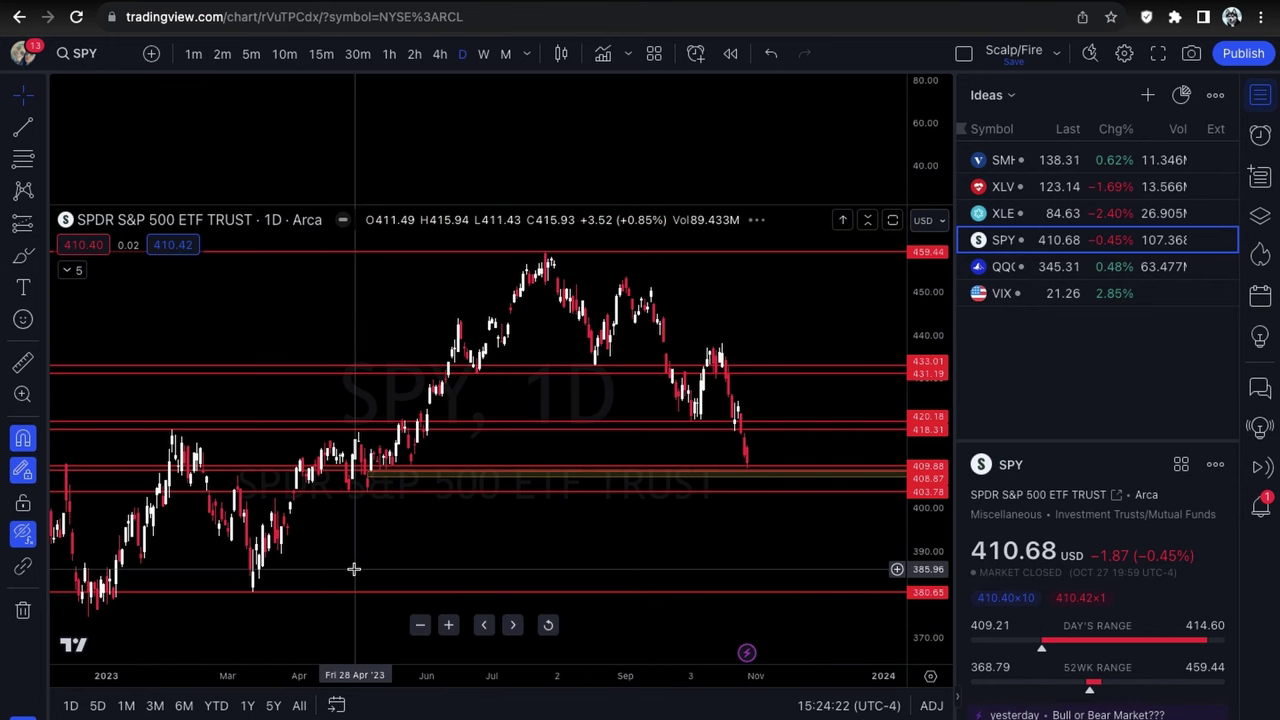
{"action": "scroll", "coordinate": [423, 543], "scroll_direction": "right", "scroll_amount": 3}
{"action": "scroll", "coordinate": [425, 545], "scroll_direction": "up", "scroll_amount": 1}
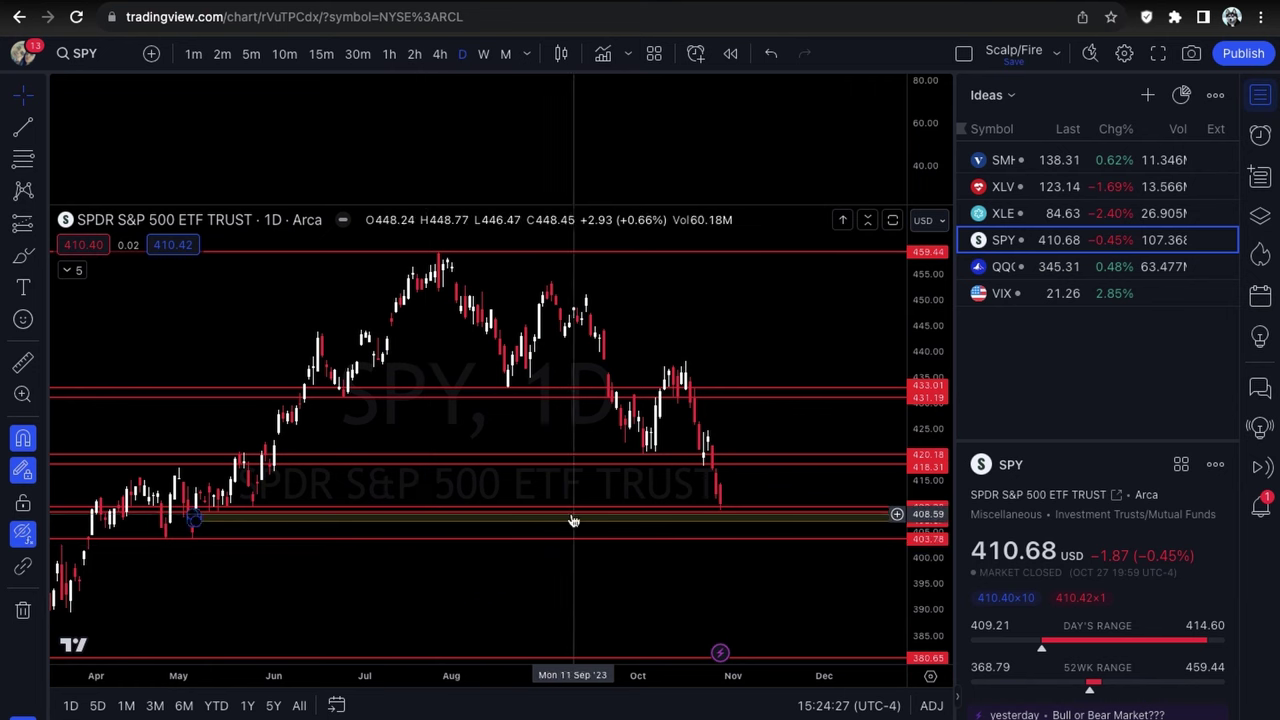
{"action": "scroll", "coordinate": [748, 548], "scroll_direction": "up", "scroll_amount": 1}
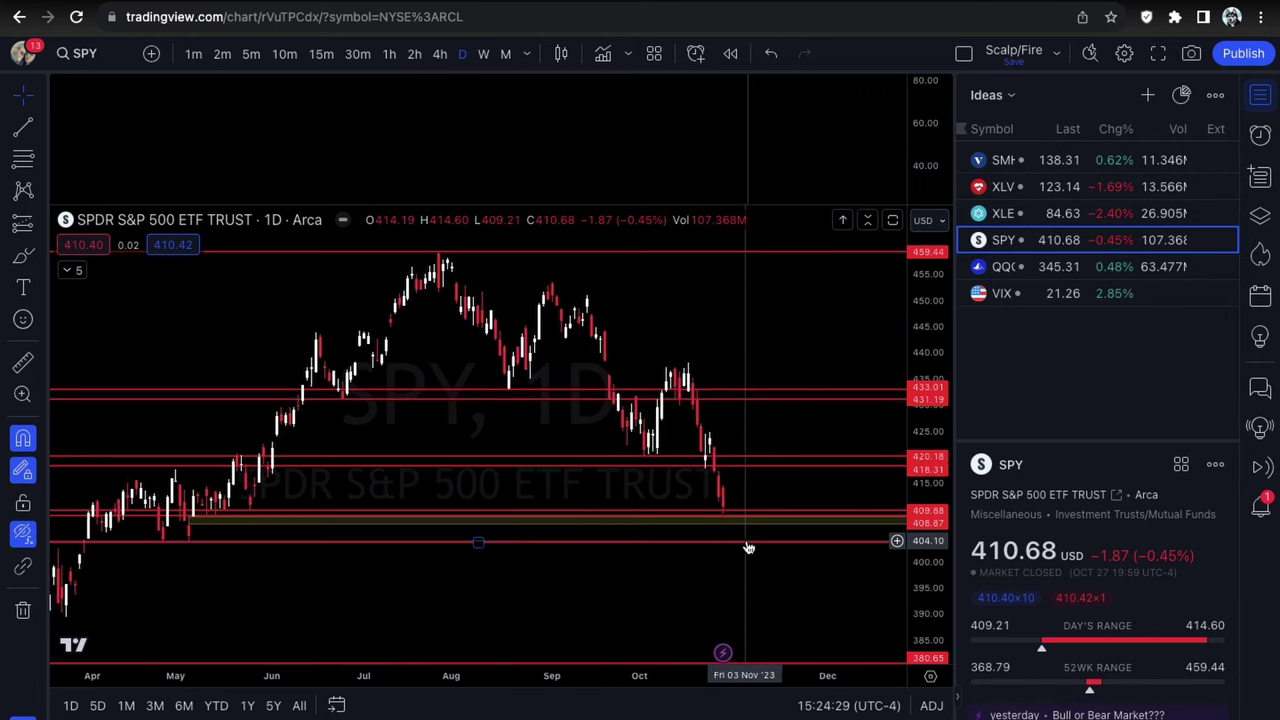
Show SPY's indicators and examine the oscillator near its lower band and the moving averages above the latest candles.
{"action": "left_click", "coordinate": [30, 530]}
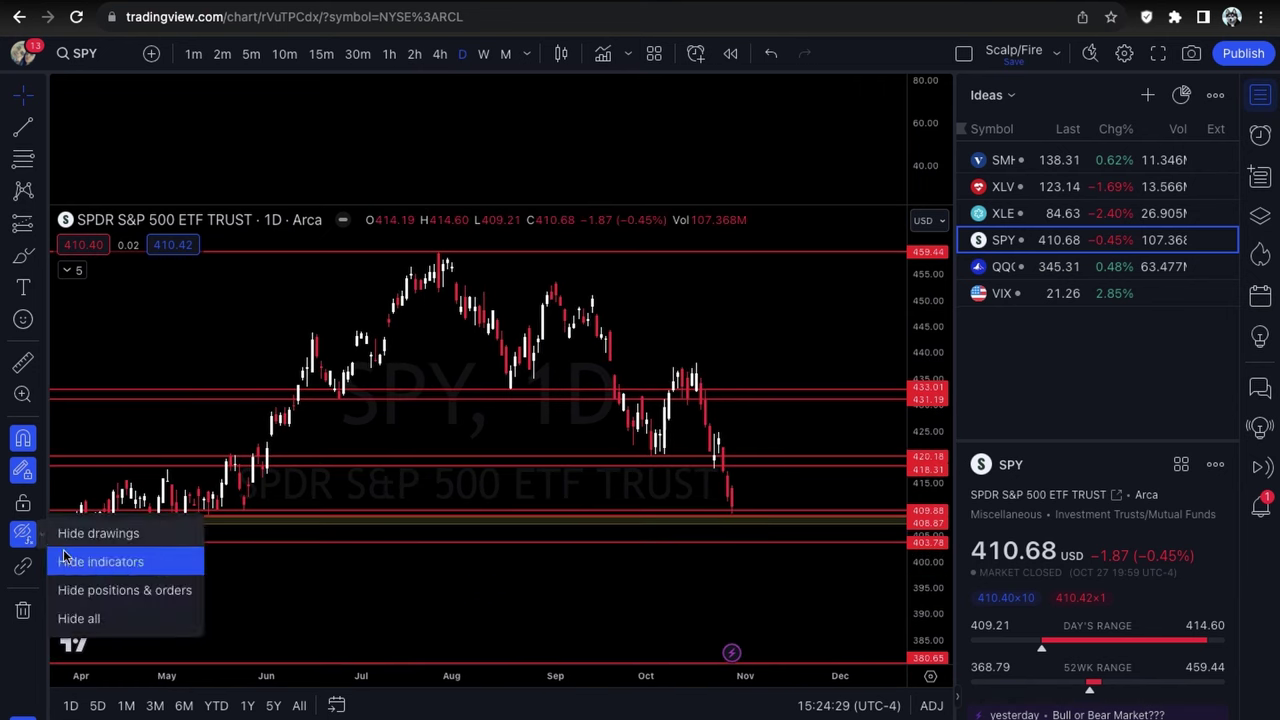
{"action": "left_click", "coordinate": [65, 560]}
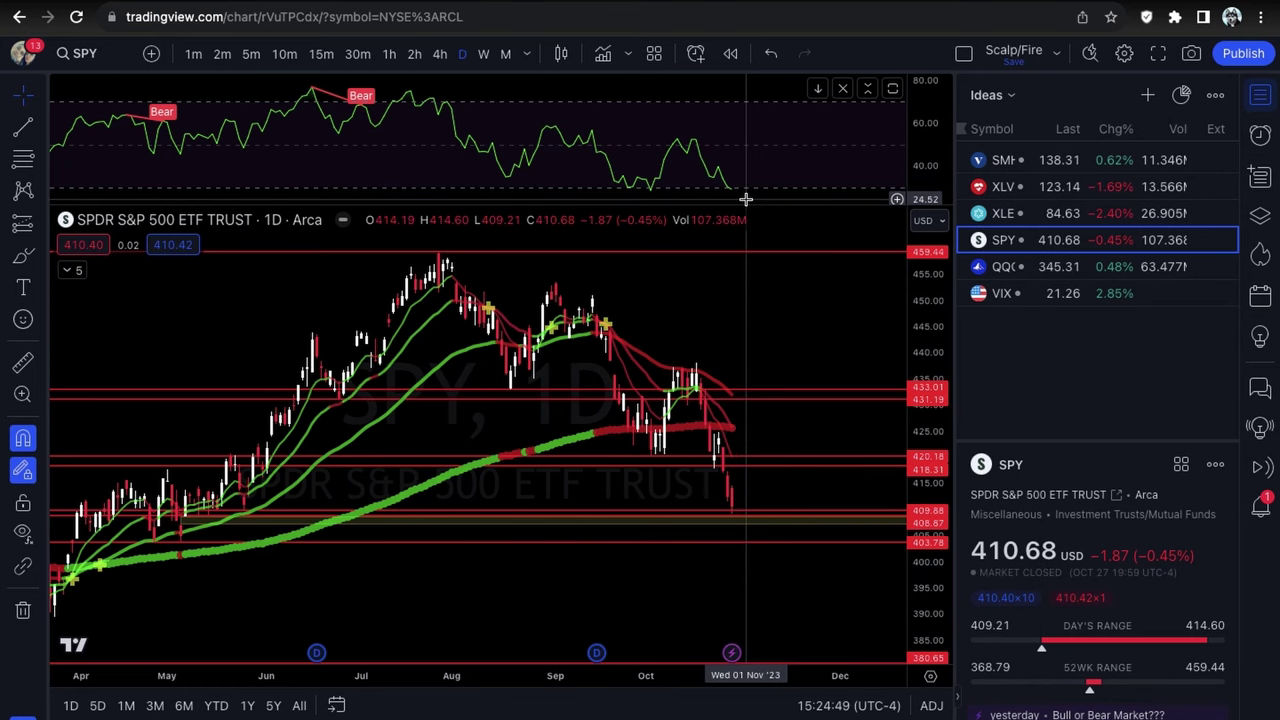
{"action": "scroll", "coordinate": [745, 199], "scroll_direction": "up", "scroll_amount": 5}
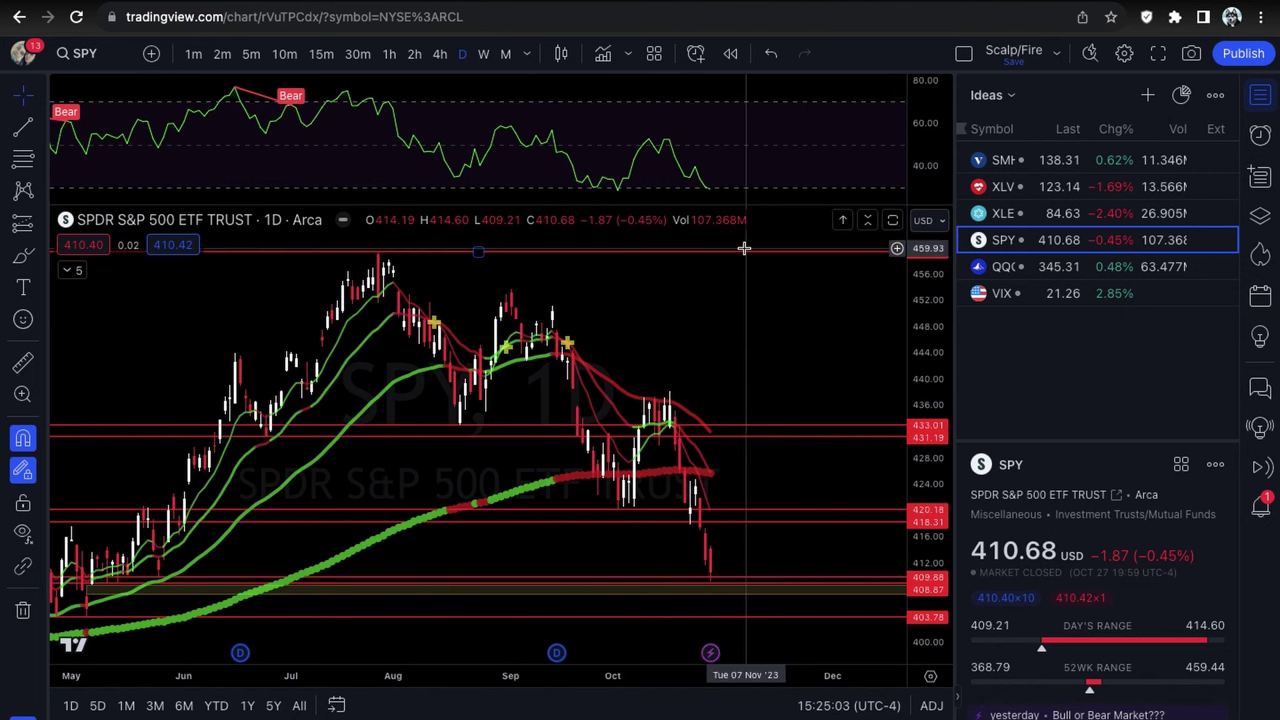
{"action": "scroll", "coordinate": [745, 245], "scroll_direction": "down", "scroll_amount": 2}
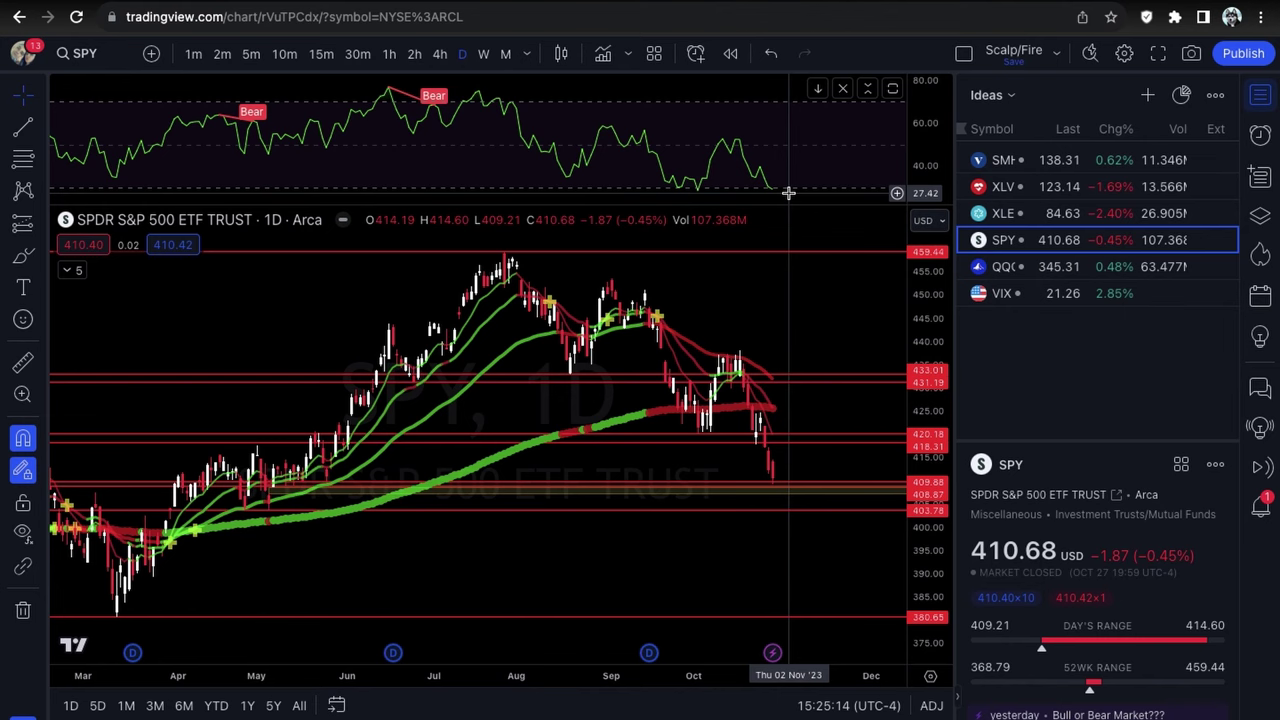
{"action": "scroll", "coordinate": [788, 192], "scroll_direction": "left", "scroll_amount": 2}
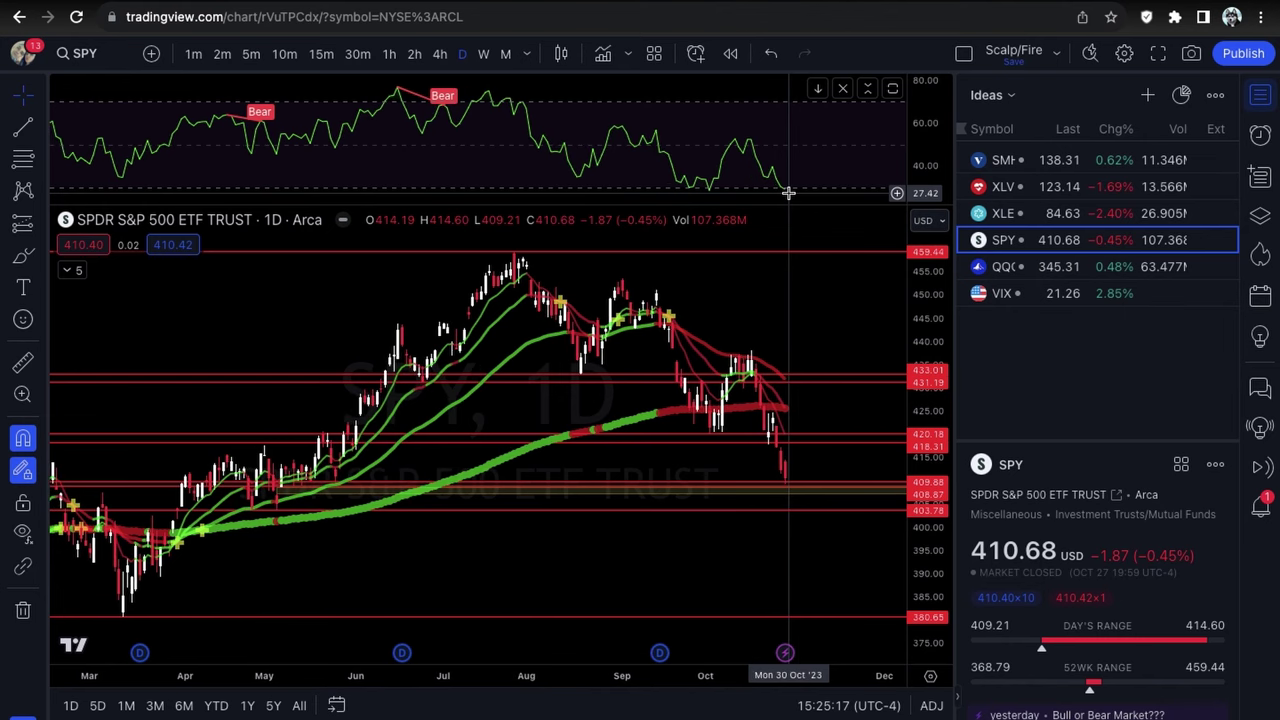
{"action": "scroll", "coordinate": [800, 300], "scroll_direction": "up", "scroll_amount": 5}
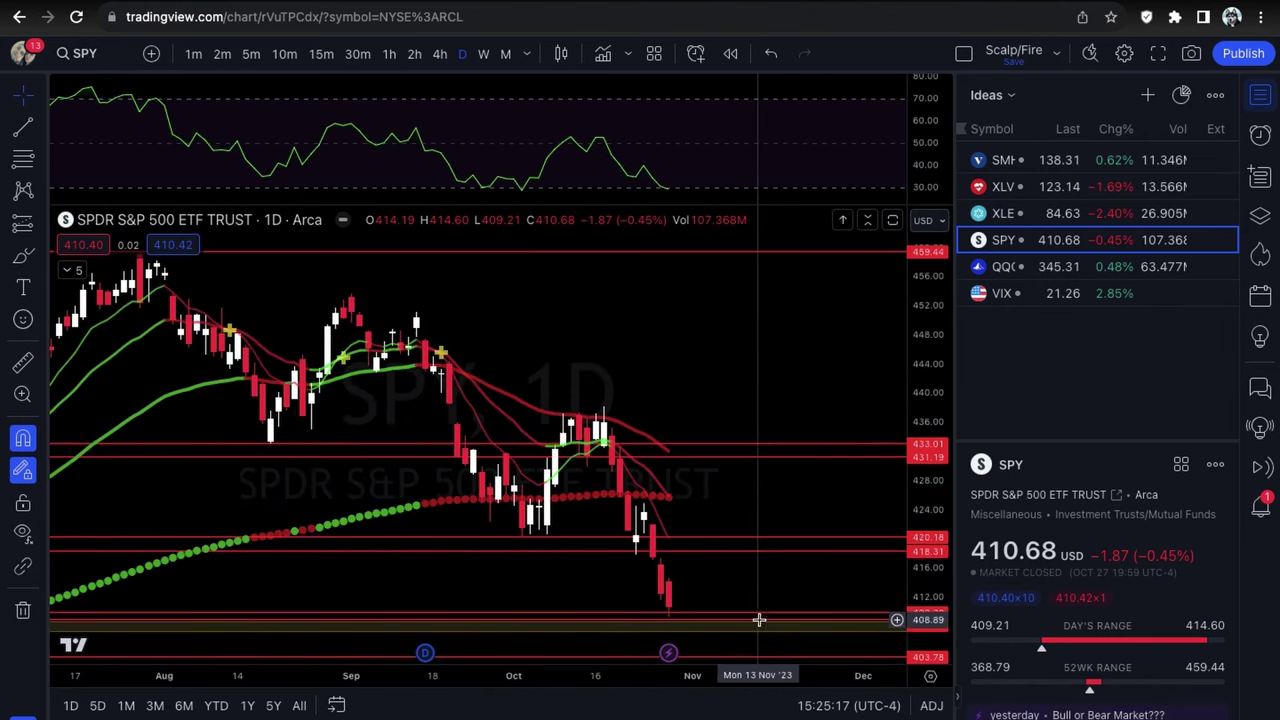
Draw a freehand arrow from SPY's latest candle up to about 424 and hide the indicators.
{"action": "left_click_drag", "start_coordinate": [686, 600], "coordinate": [717, 510]}
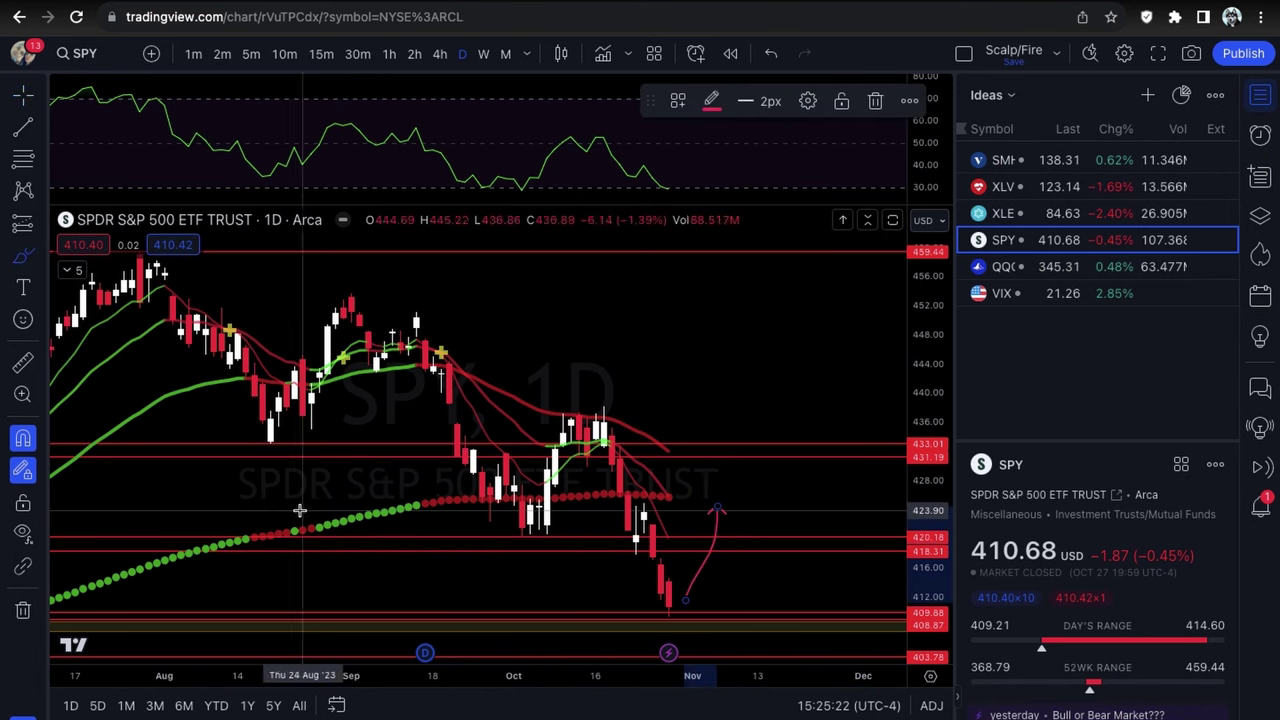
{"action": "left_click", "coordinate": [38, 542]}
{"action": "left_click", "coordinate": [95, 562]}
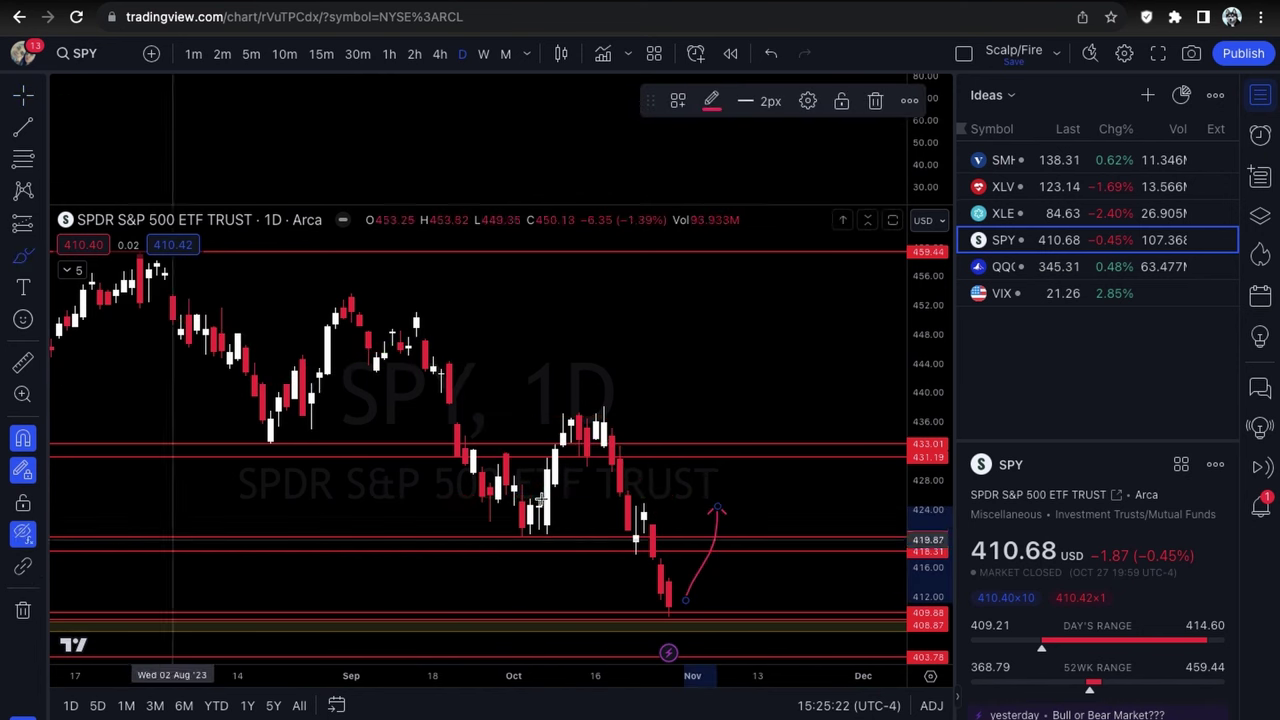
Compare the upward arrow with SPY's 418.31 and 420.18 levels and delete the arrow.
{"action": "scroll", "coordinate": [600, 530], "scroll_direction": "up", "scroll_amount": 2}
{"action": "scroll", "coordinate": [617, 553], "scroll_direction": "up", "scroll_amount": 2}
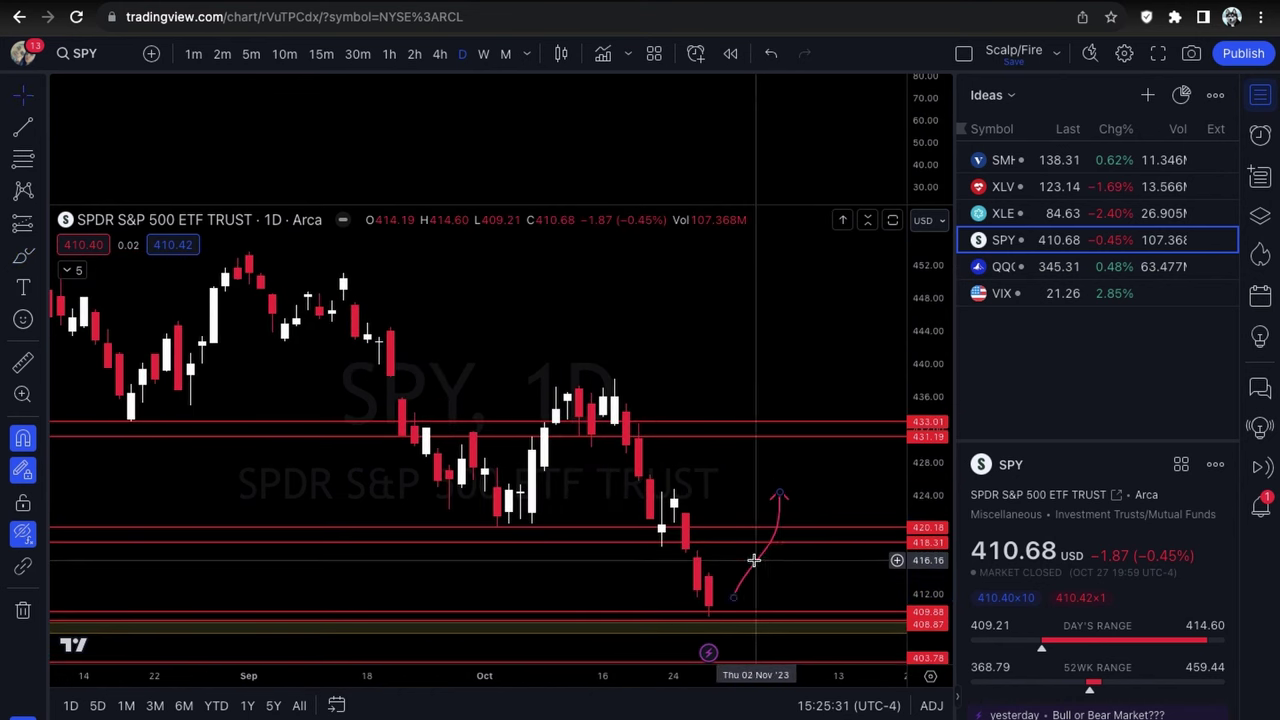
{"action": "scroll", "coordinate": [775, 571], "scroll_direction": "down", "scroll_amount": 3}
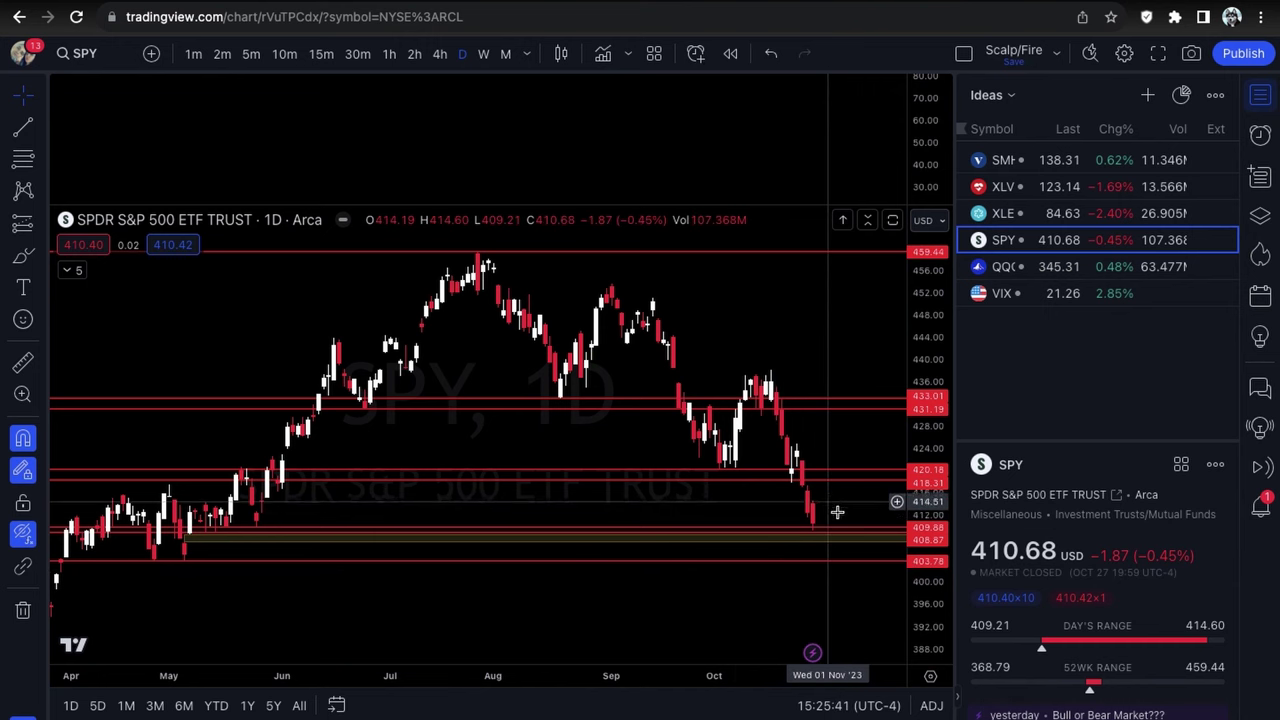
Trace SPY's 409.88, 408.87 and 403.78 levels and the shaded zone back to the April-May 2023 candles.
{"action": "scroll", "coordinate": [844, 562], "scroll_direction": "up", "scroll_amount": 2}
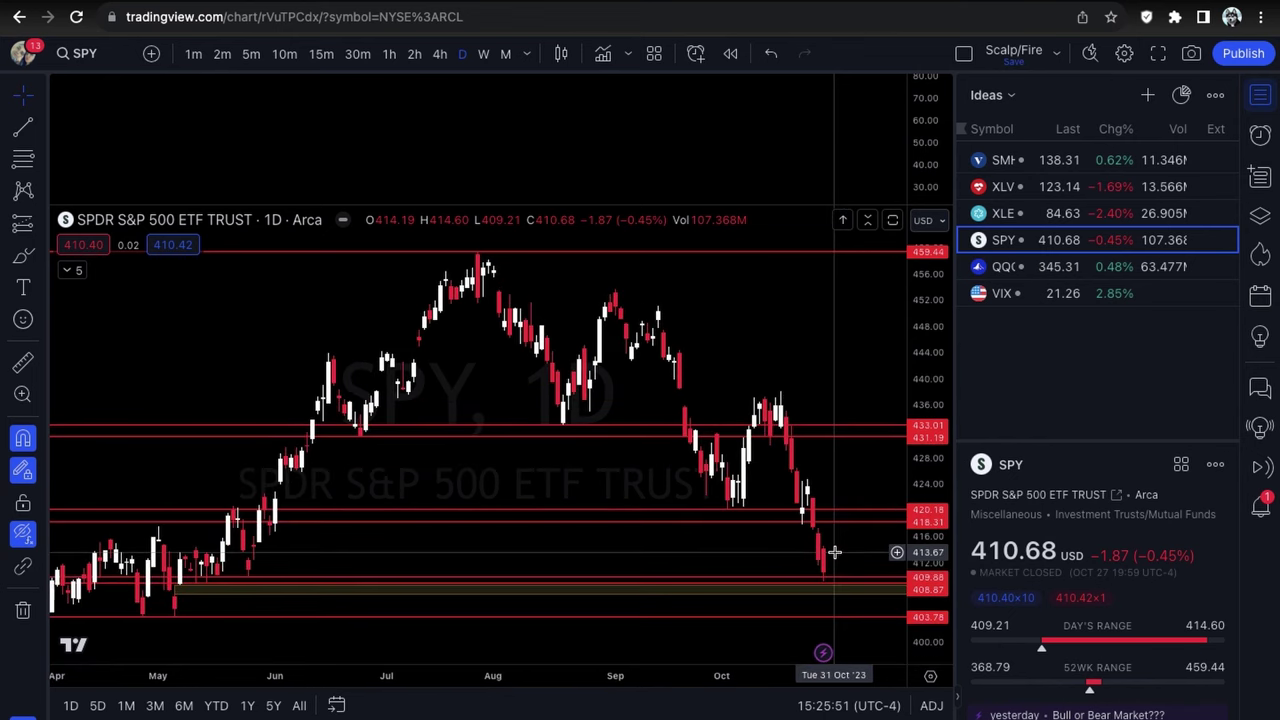
{"action": "scroll", "coordinate": [834, 552], "scroll_direction": "left", "scroll_amount": 1}
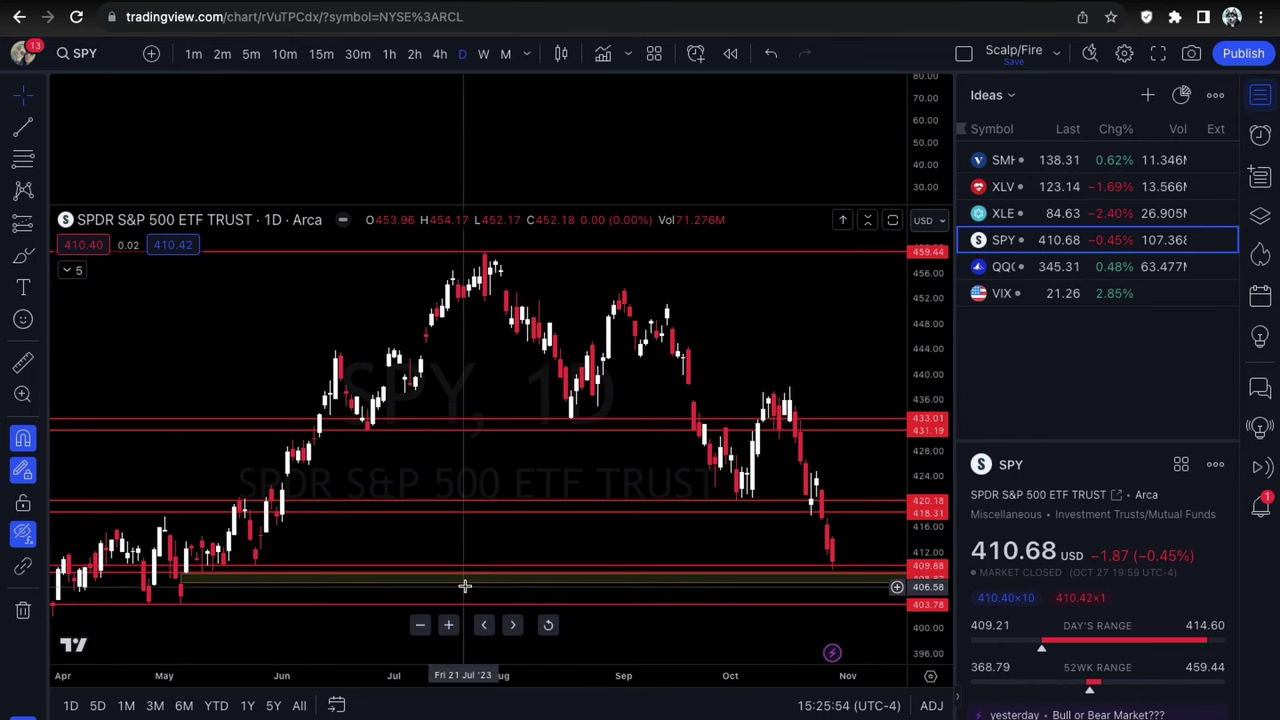
{"action": "scroll", "coordinate": [823, 586], "scroll_direction": "down", "scroll_amount": 1}
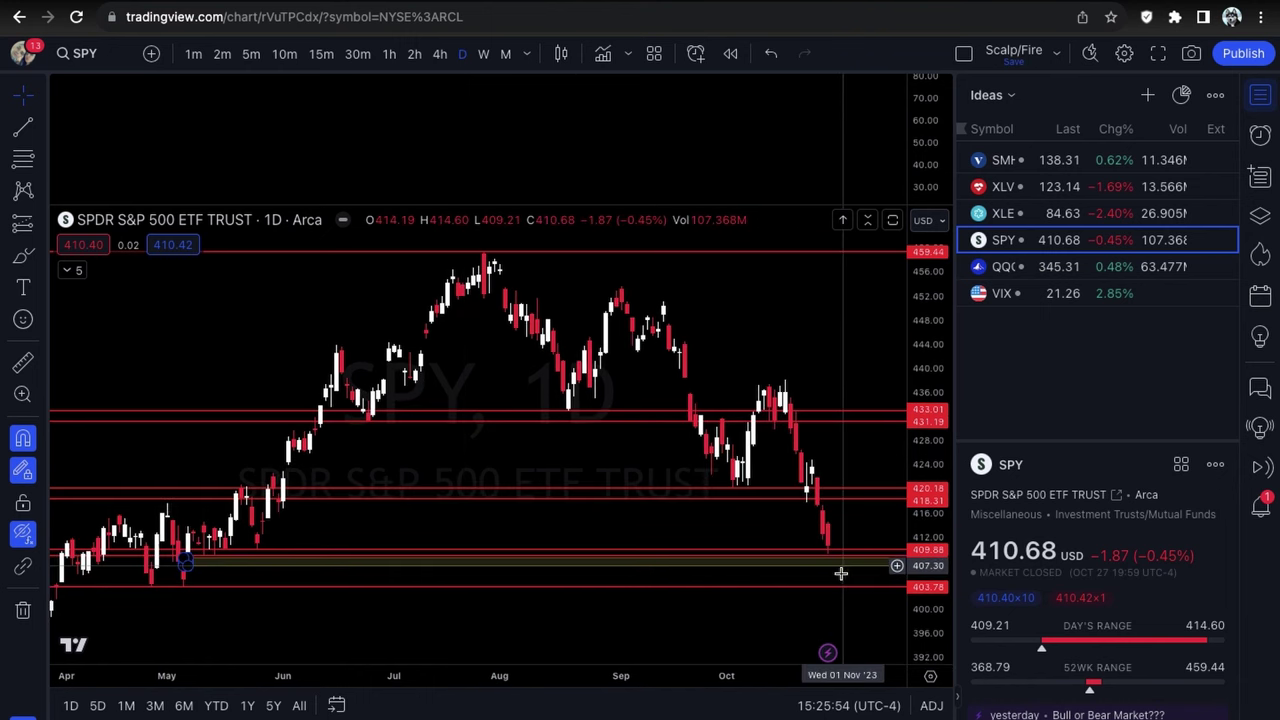
{"action": "scroll", "coordinate": [851, 569], "scroll_direction": "down", "scroll_amount": 2}
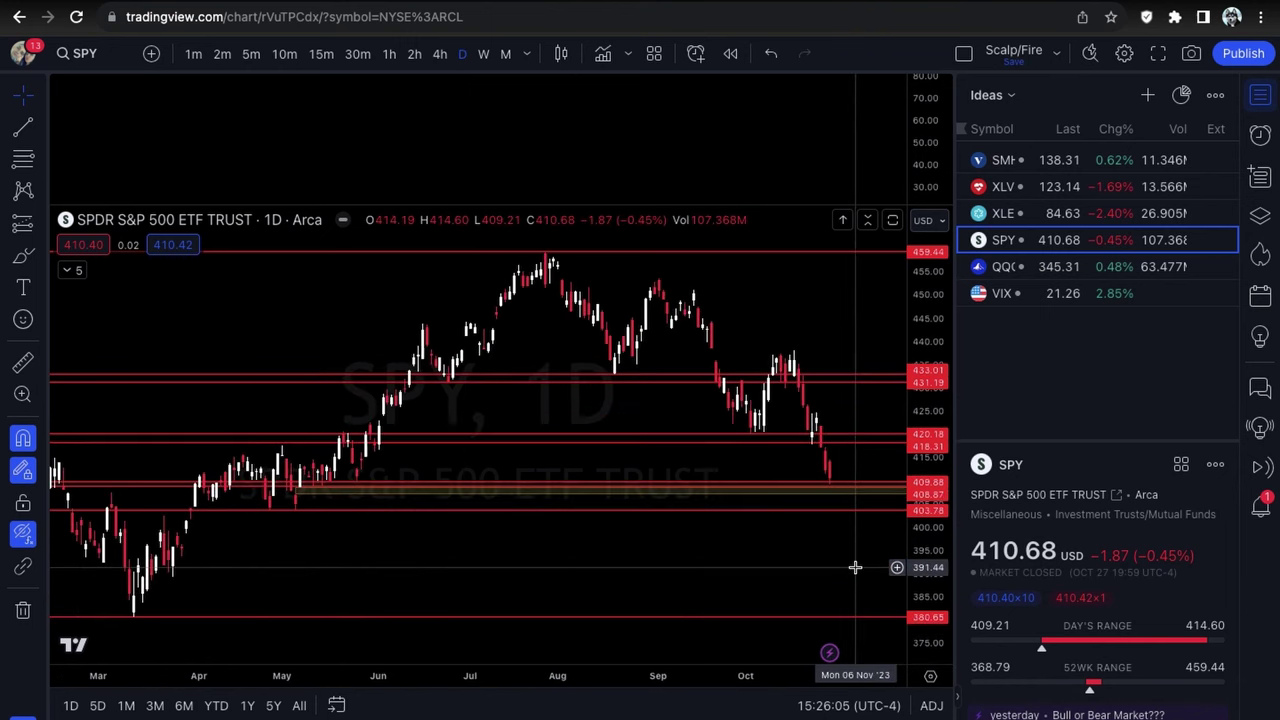
{"action": "scroll", "coordinate": [857, 534], "scroll_direction": "down", "scroll_amount": 1}
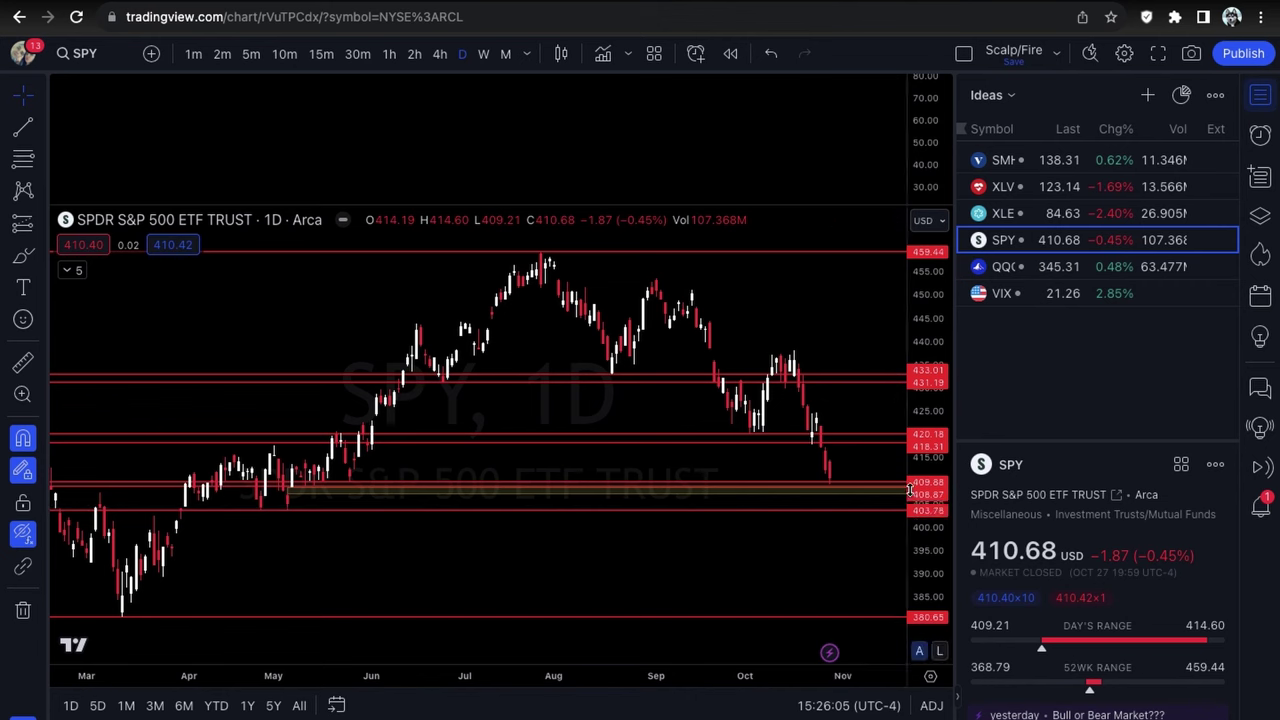
{"action": "scroll", "coordinate": [864, 472], "scroll_direction": "up", "scroll_amount": 1}
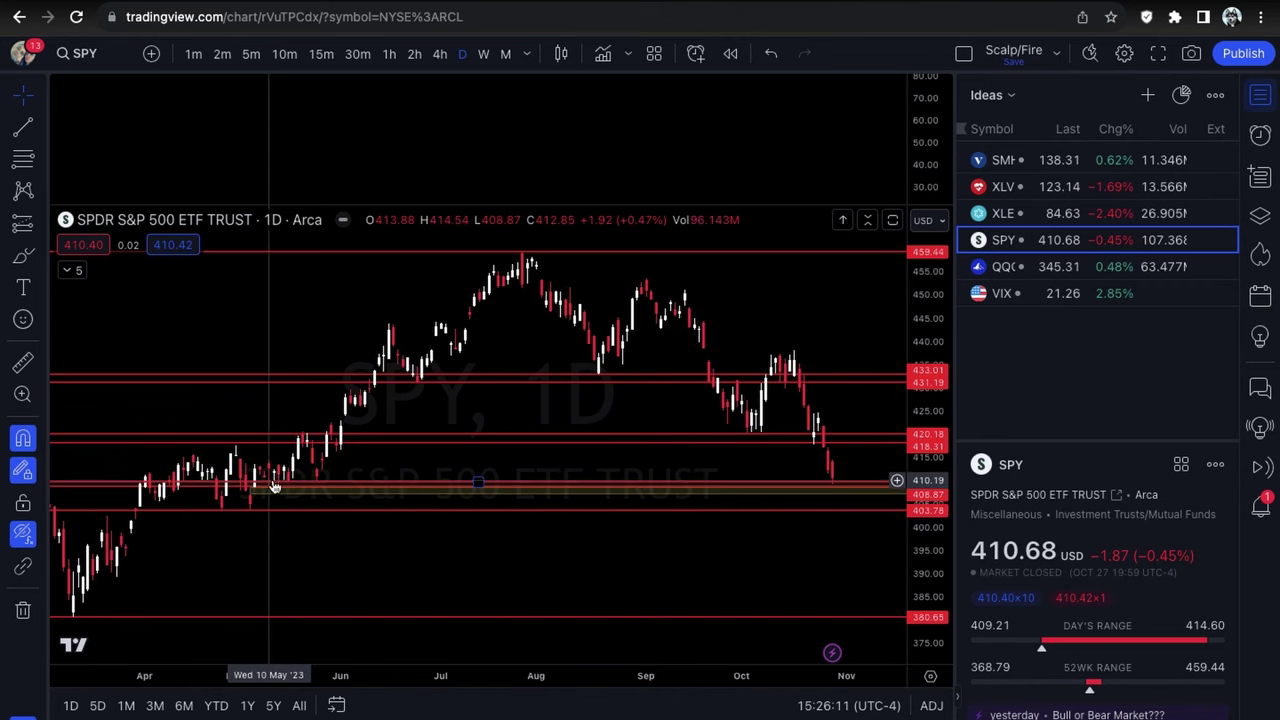
{"action": "scroll", "coordinate": [270, 484], "scroll_direction": "up", "scroll_amount": 2}
{"action": "scroll", "coordinate": [264, 485], "scroll_direction": "up", "scroll_amount": 1}
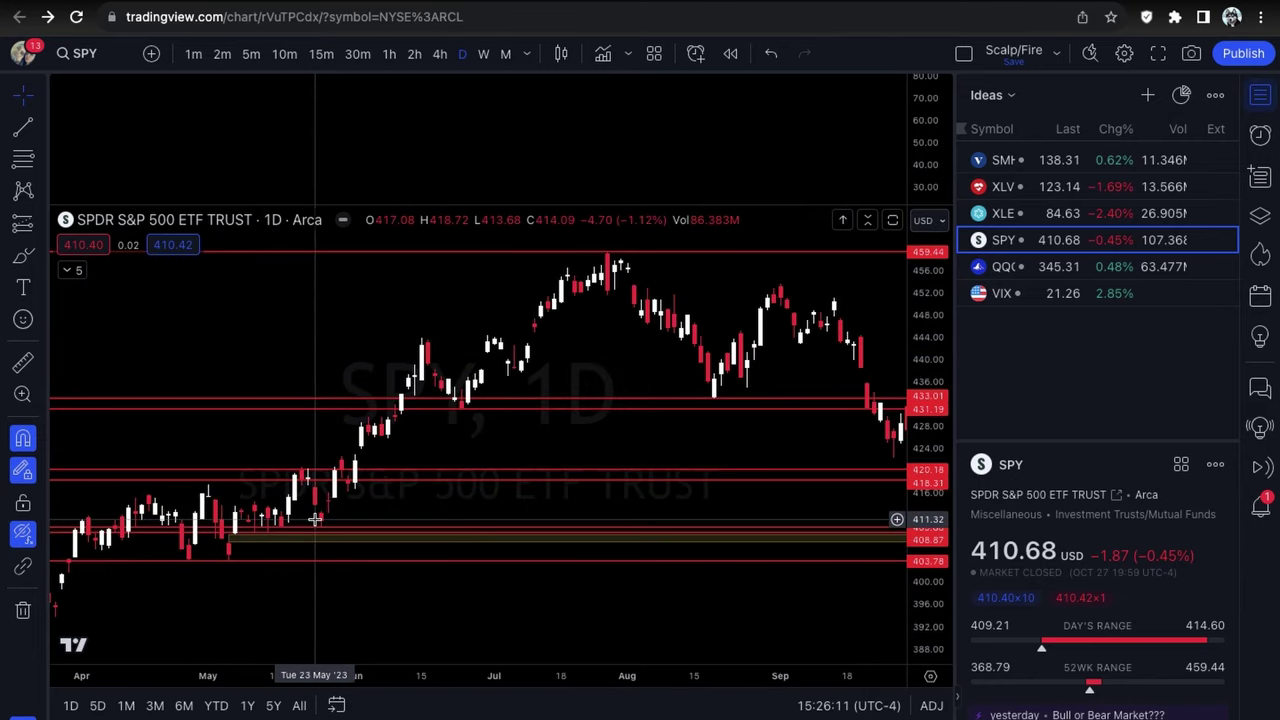
{"action": "scroll", "coordinate": [380, 519], "scroll_direction": "down", "scroll_amount": 1}
{"action": "scroll", "coordinate": [363, 491], "scroll_direction": "down", "scroll_amount": 2}
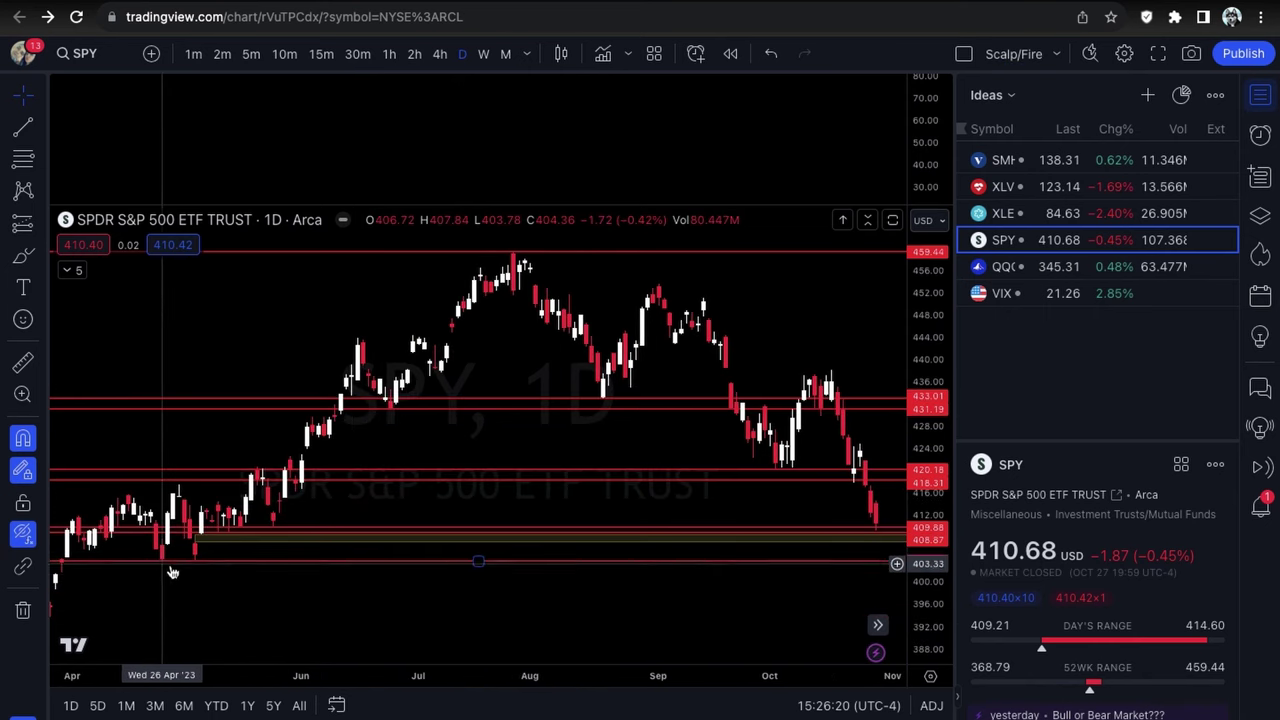
{"action": "left_click", "coordinate": [198, 540]}
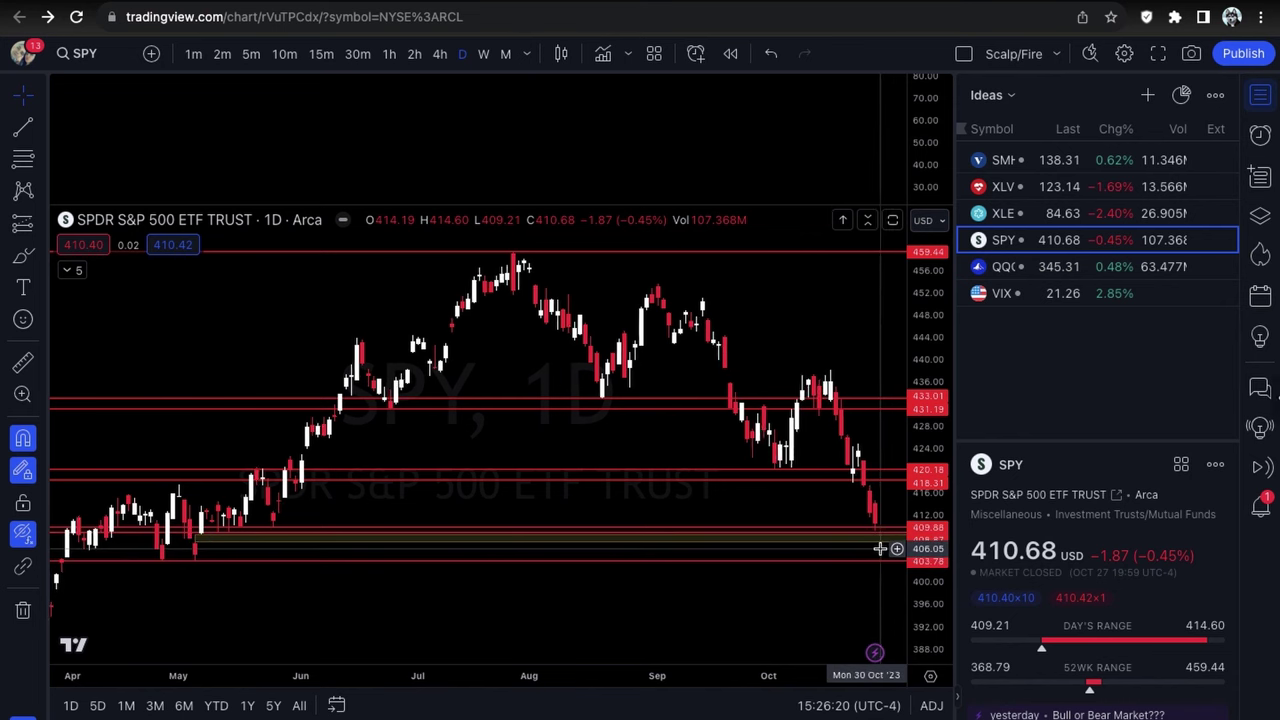
Compare SPY's latest candles with the 418.31 and 420.18 levels above and the 403.78 and 380.65 levels below.
{"action": "scroll", "coordinate": [700, 483], "scroll_direction": "down", "scroll_amount": 1}
{"action": "scroll", "coordinate": [874, 636], "scroll_direction": "up", "scroll_amount": 1}
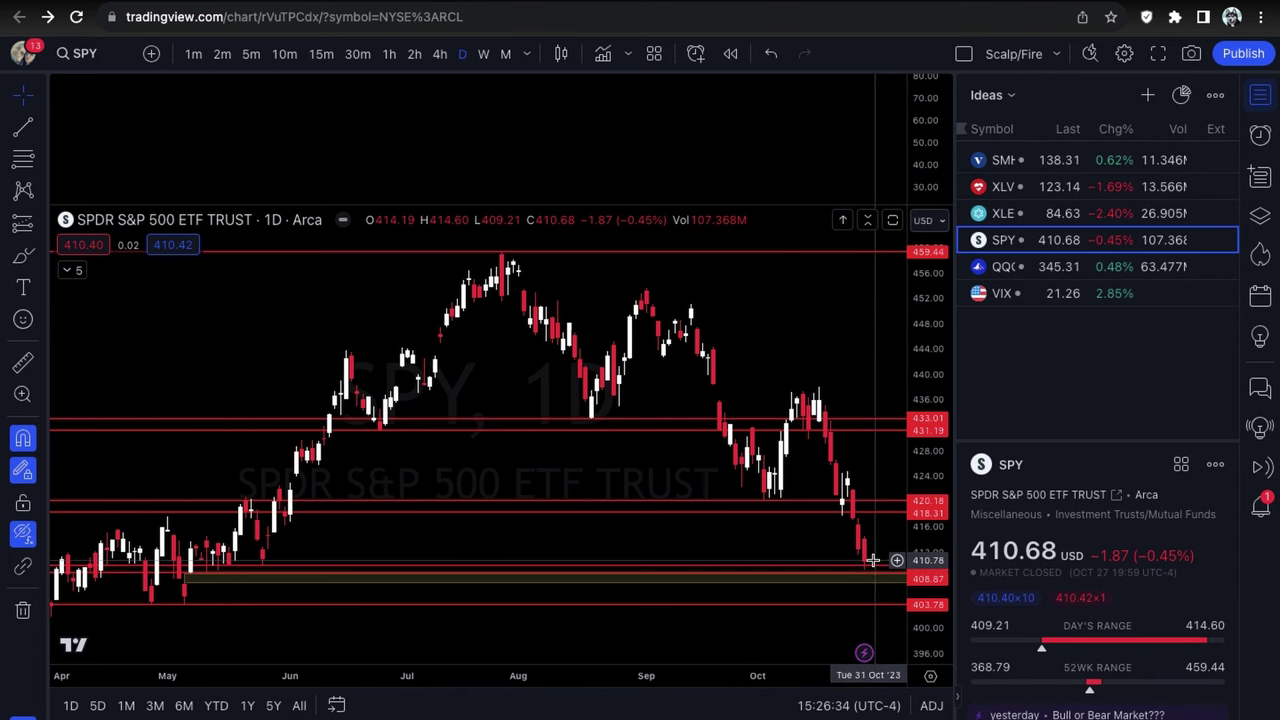
{"action": "scroll", "coordinate": [874, 568], "scroll_direction": "up", "scroll_amount": 1}
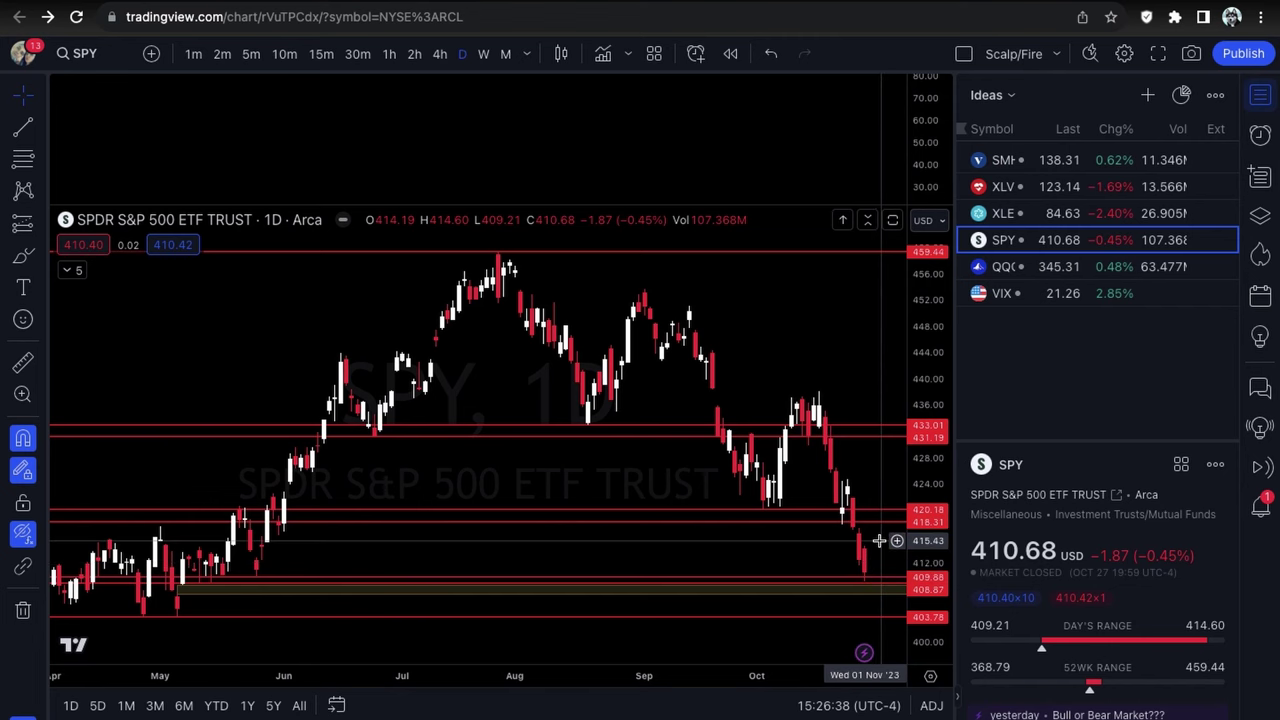
{"action": "scroll", "coordinate": [879, 541], "scroll_direction": "down", "scroll_amount": 1}
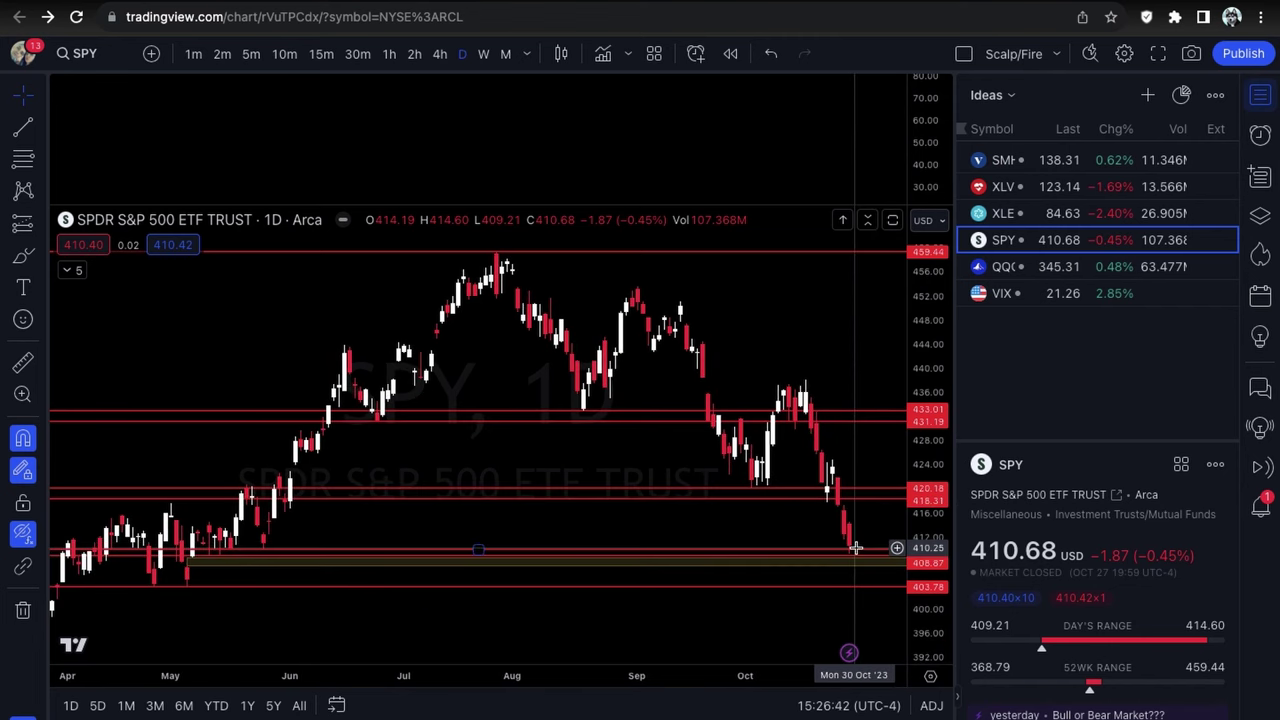
{"action": "scroll", "coordinate": [858, 545], "scroll_direction": "up", "scroll_amount": 2}
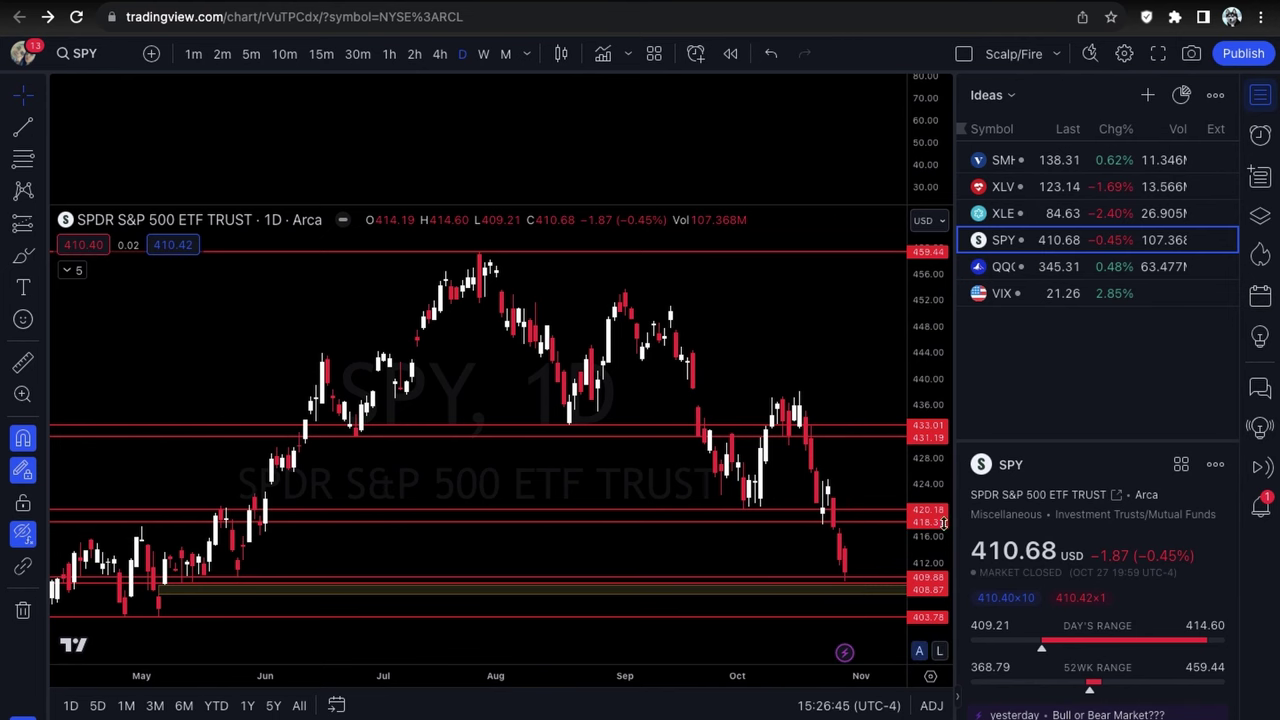
{"action": "scroll", "coordinate": [880, 500], "scroll_direction": "down", "scroll_amount": 3}
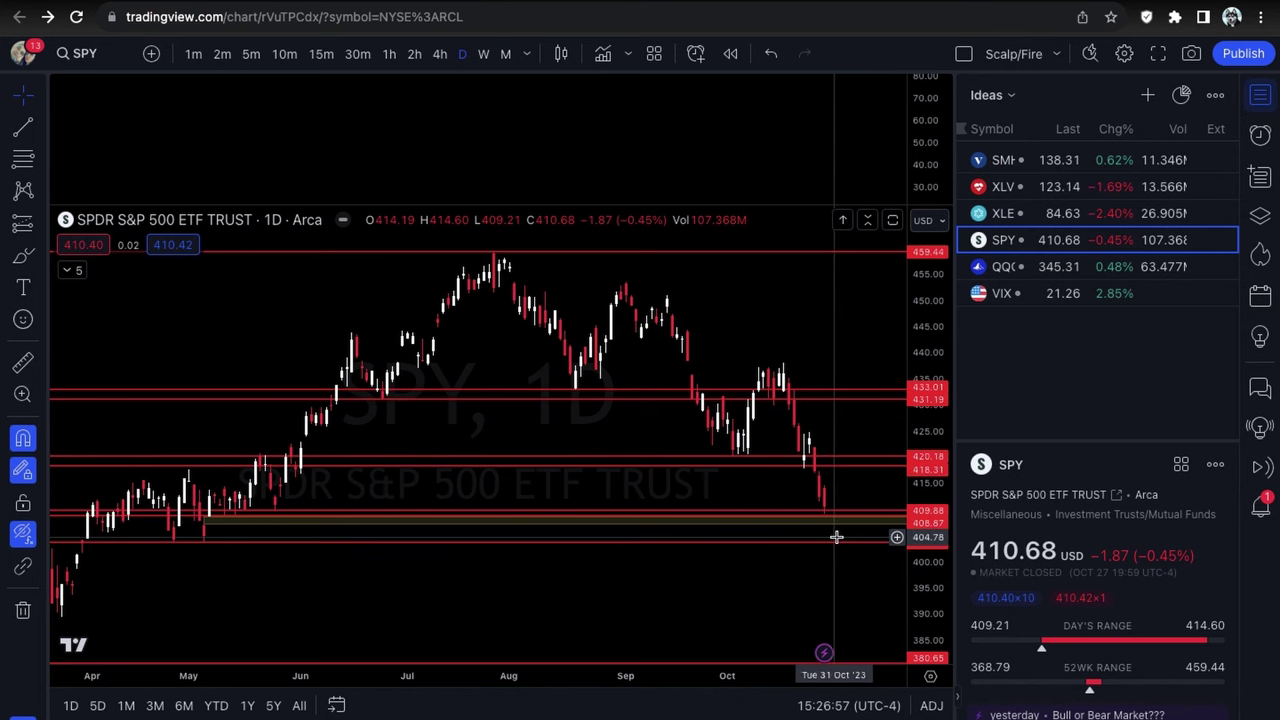
Open the QQQ chart and trace the 334.42 Aug 2022 peak level and its shaded zone back through 2022.
{"action": "left_click", "coordinate": [852, 460]}
{"action": "key", "text": "Down"}
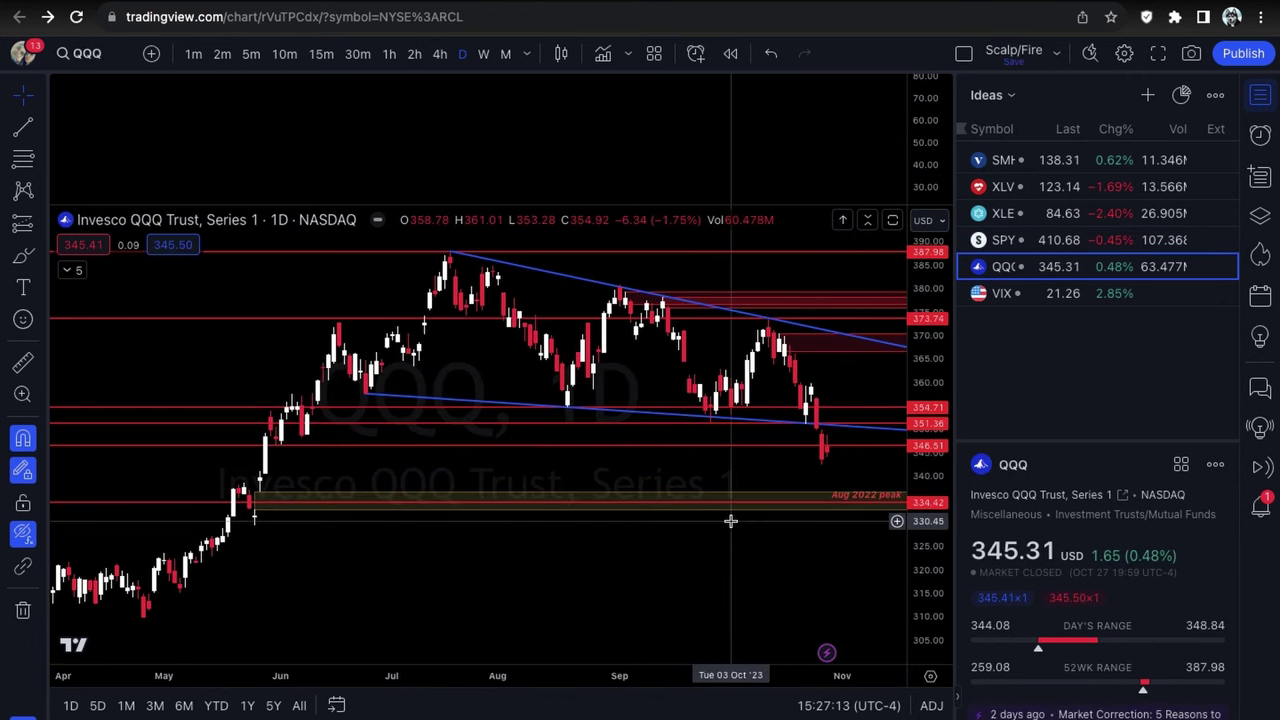
{"action": "scroll", "coordinate": [733, 518], "scroll_direction": "right", "scroll_amount": 5}
{"action": "scroll", "coordinate": [731, 520], "scroll_direction": "down", "scroll_amount": 8}
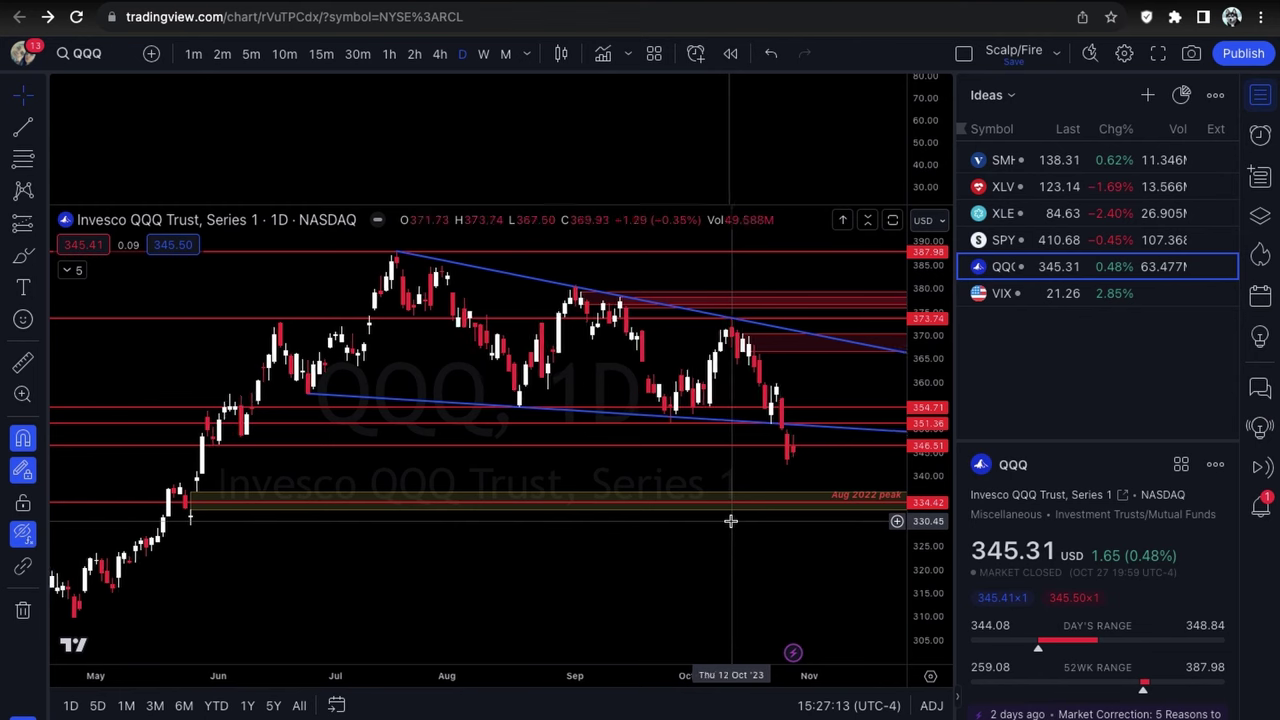
{"action": "scroll", "coordinate": [731, 520], "scroll_direction": "up", "scroll_amount": 6}
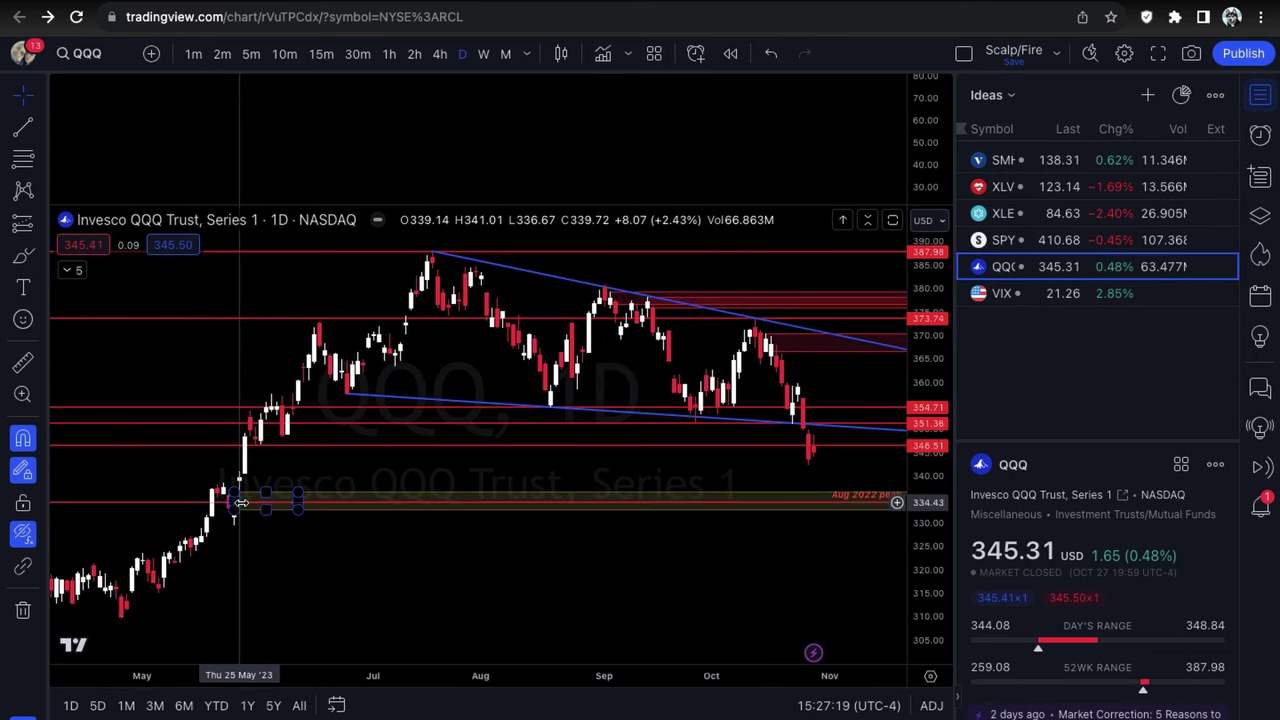
{"action": "scroll", "coordinate": [349, 549], "scroll_direction": "down", "scroll_amount": 6}
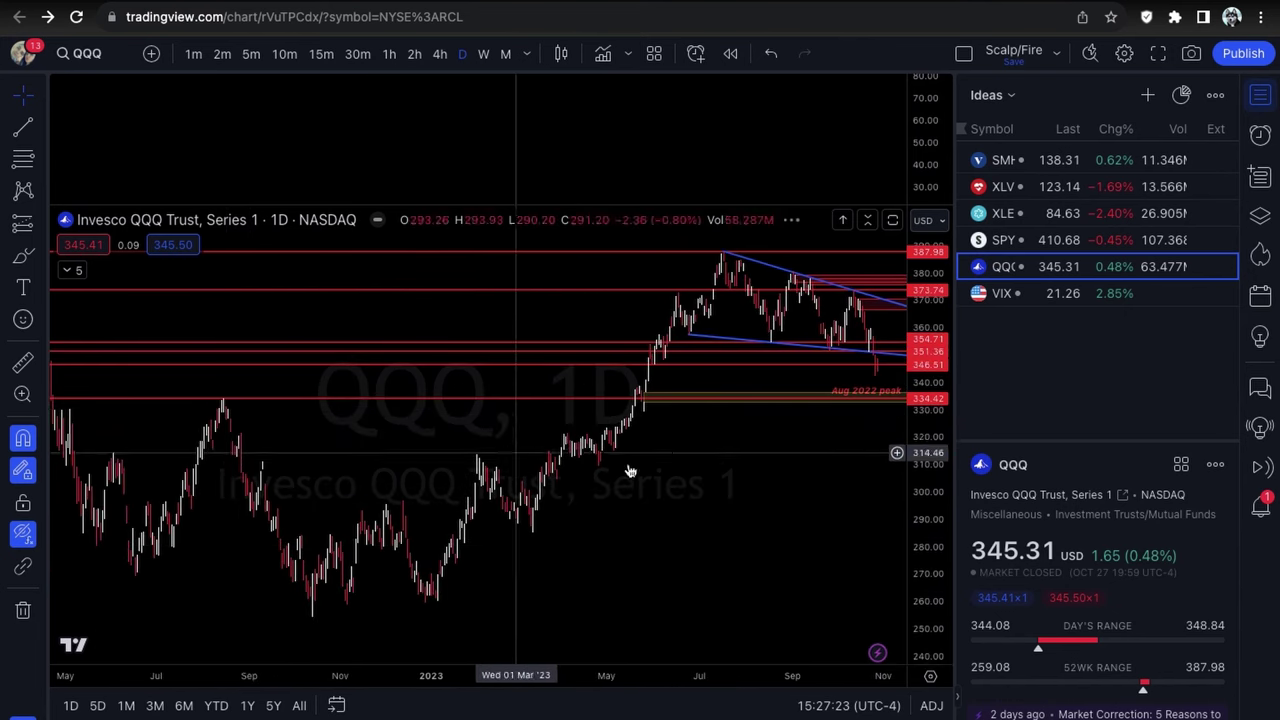
Draw a green rectangle on QQQ from Sep 27 spanning 351.36 to about 355, and delete it.
{"action": "scroll", "coordinate": [672, 458], "scroll_direction": "up", "scroll_amount": 5}
{"action": "scroll", "coordinate": [672, 458], "scroll_direction": "up", "scroll_amount": 3}
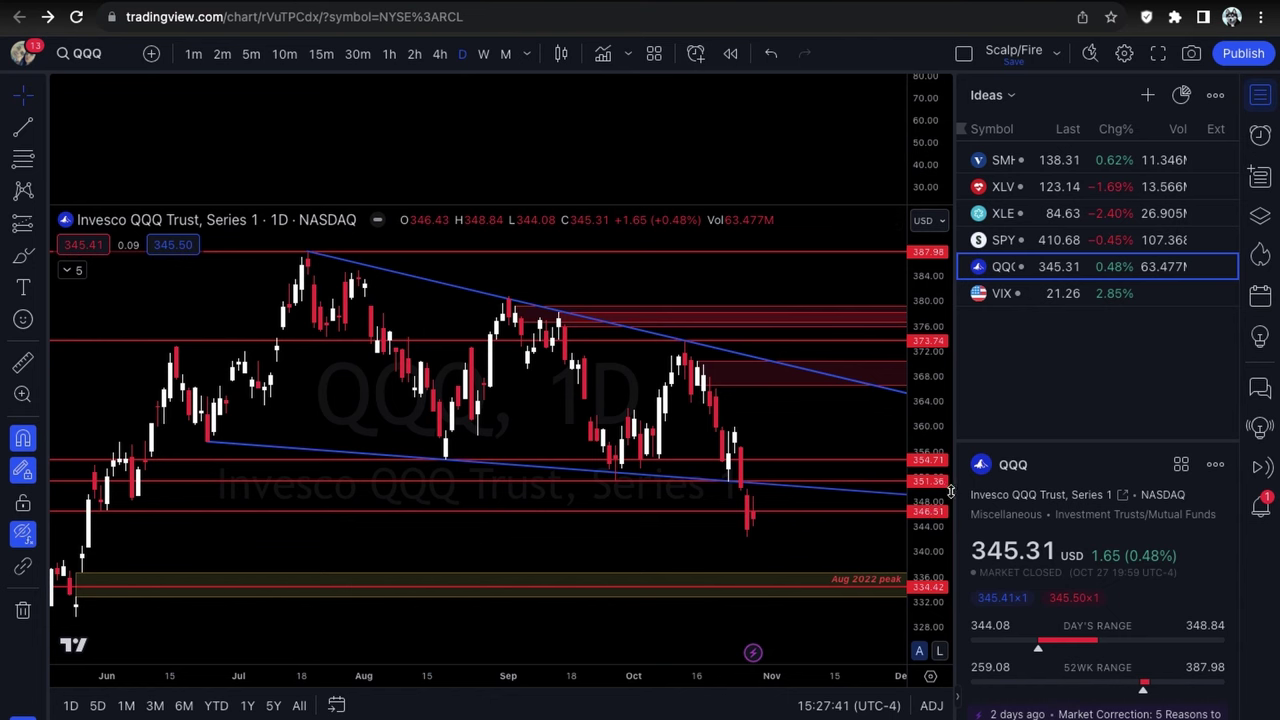
{"action": "scroll", "coordinate": [756, 471], "scroll_direction": "up", "scroll_amount": 5}
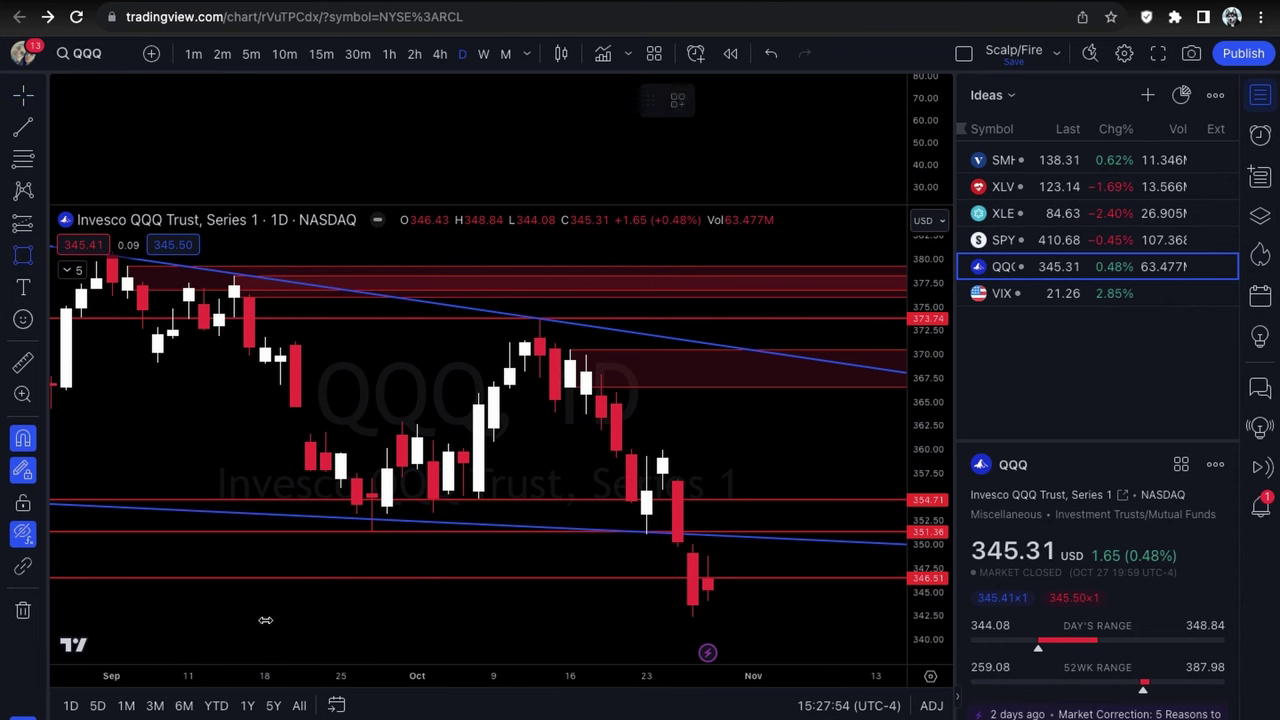
{"action": "left_click", "coordinate": [372, 497]}
{"action": "left_click", "coordinate": [371, 531]}
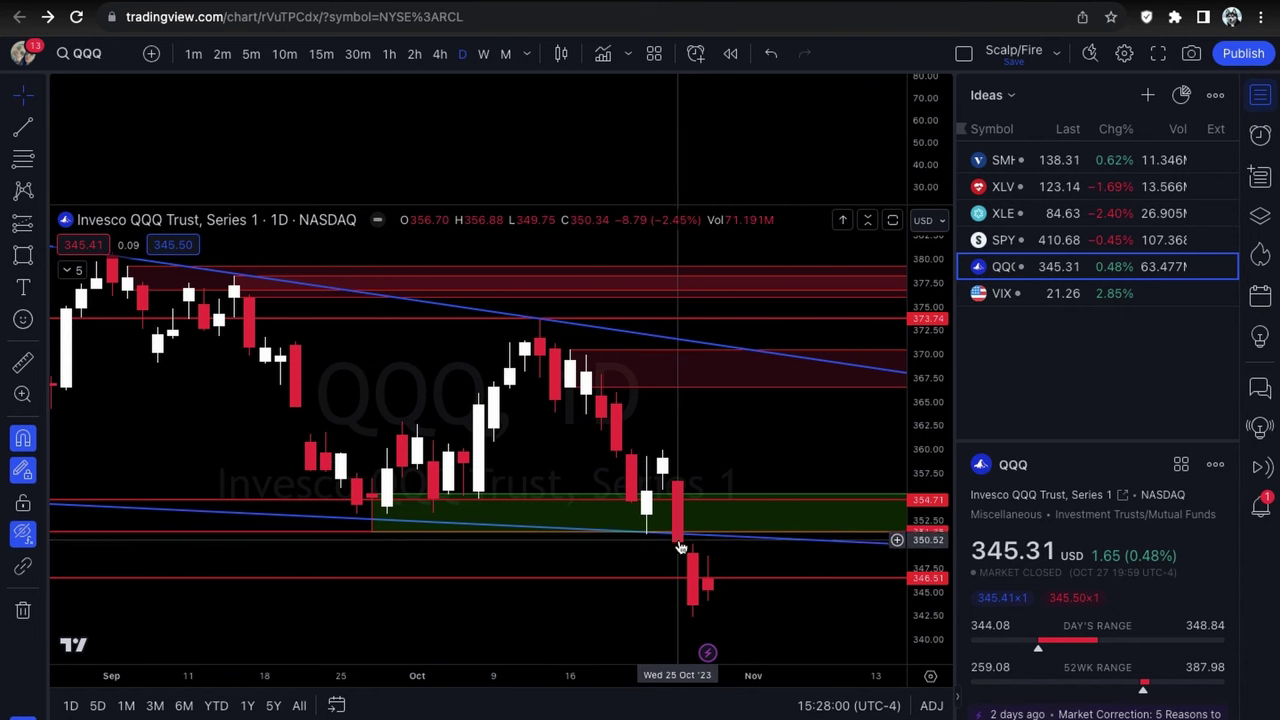
{"action": "left_click", "coordinate": [717, 498]}
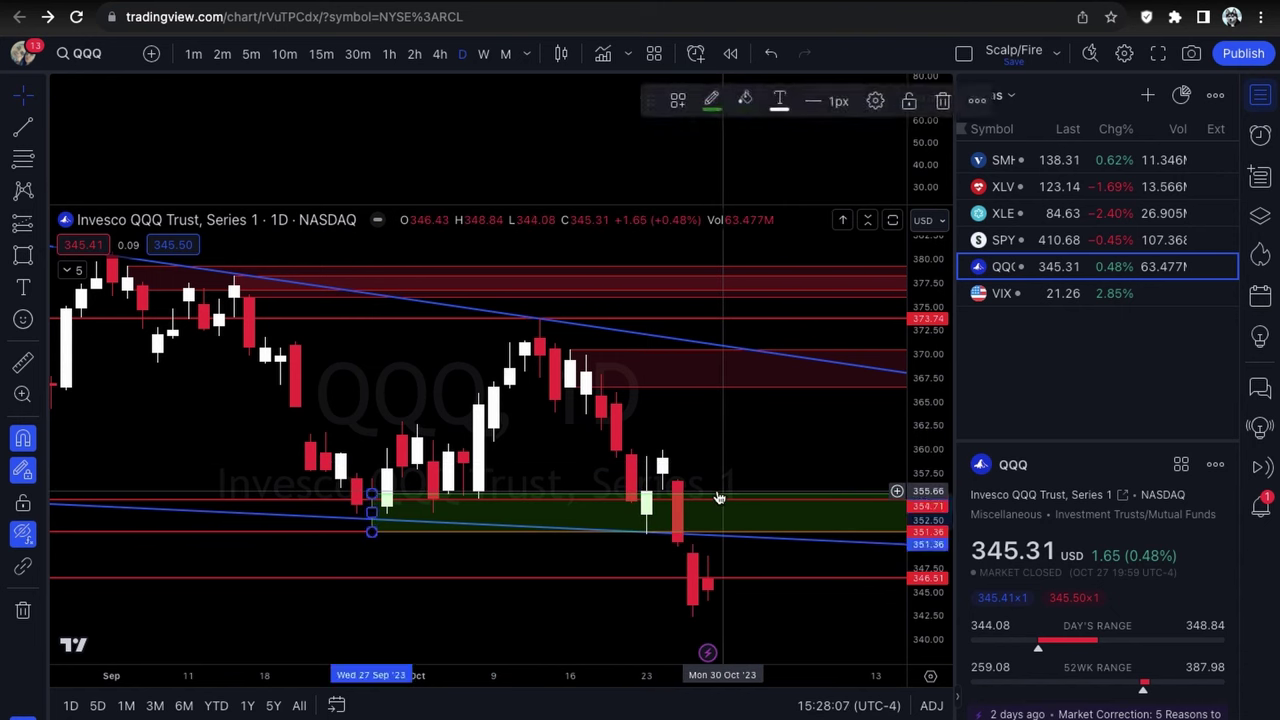
{"action": "key", "text": "Delete"}
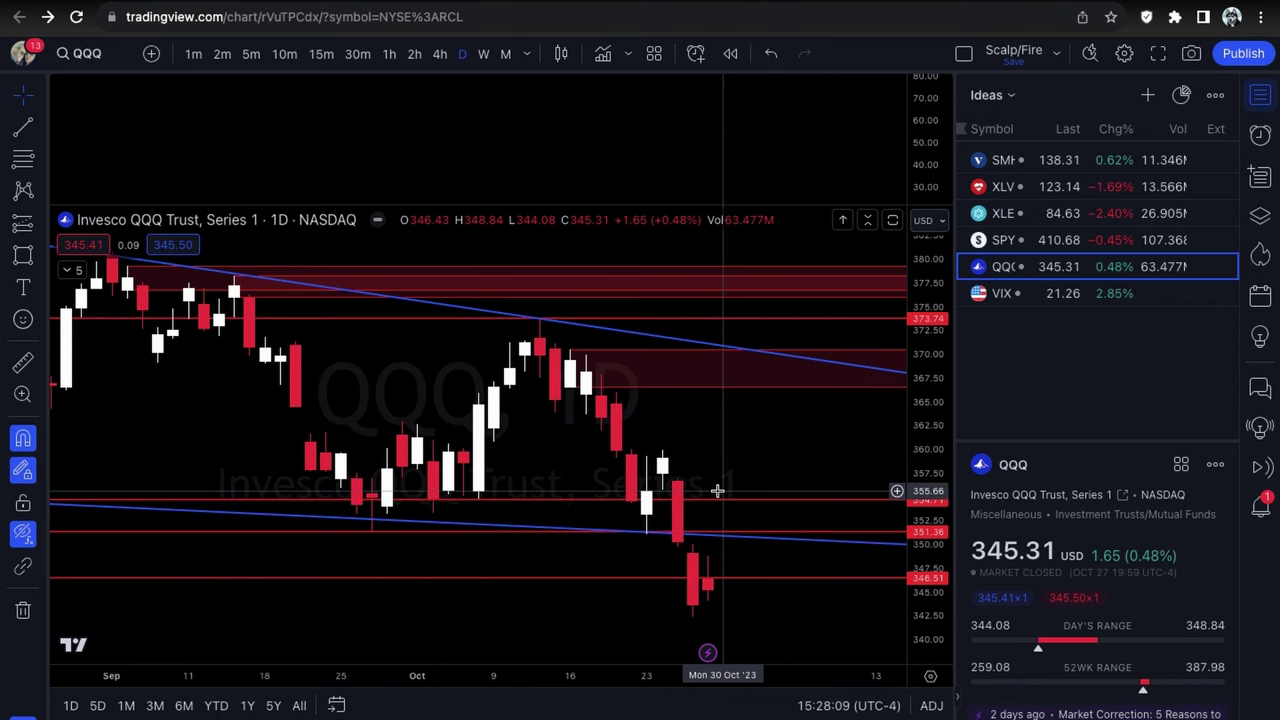
Draw horizontal lines at the high and low of QQQ's Oct 27 candle, 348.84 and 344.08, and remove them again.
{"action": "scroll", "coordinate": [717, 491], "scroll_direction": "down", "scroll_amount": 2}
{"action": "scroll", "coordinate": [726, 469], "scroll_direction": "down", "scroll_amount": 2}
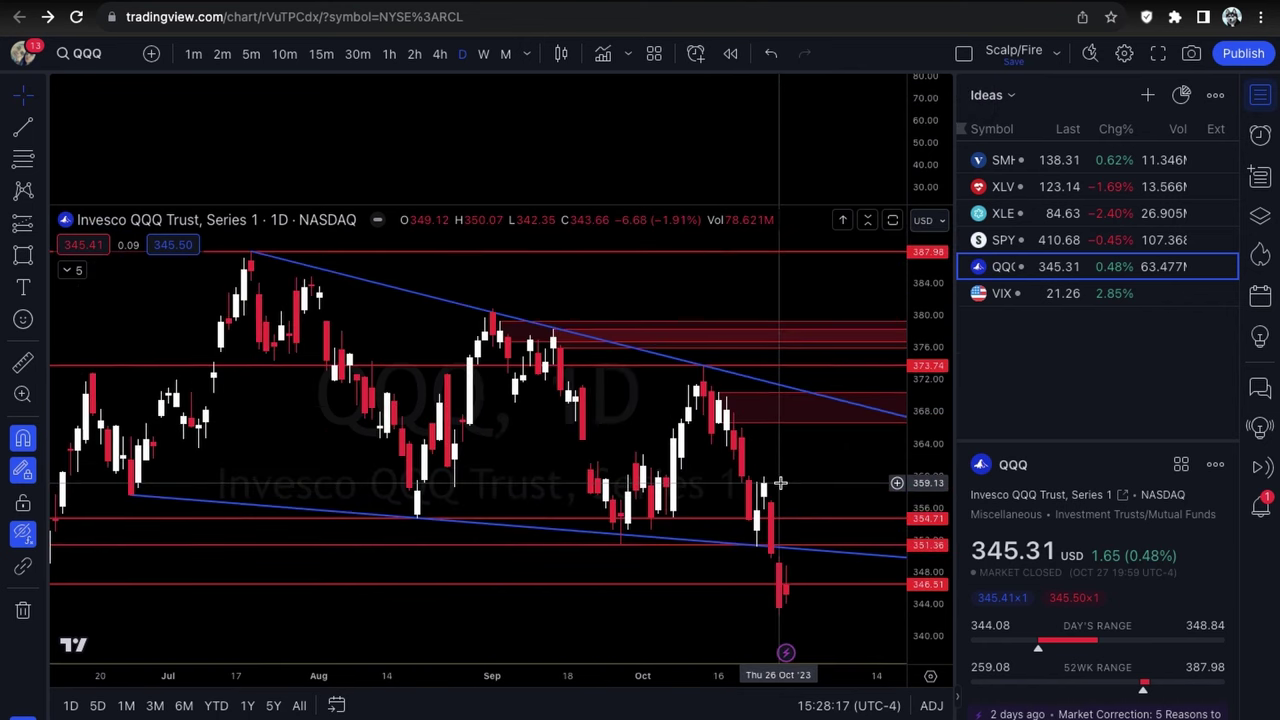
{"action": "scroll", "coordinate": [783, 490], "scroll_direction": "up", "scroll_amount": 6}
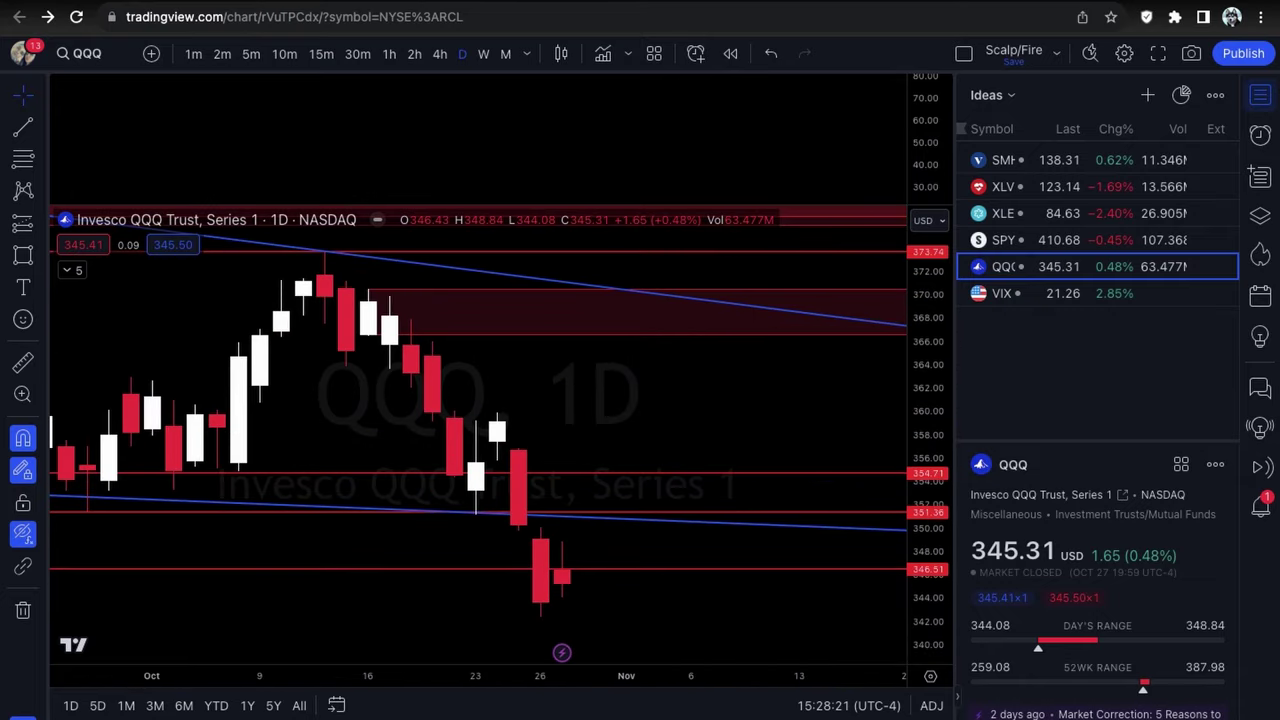
{"action": "key", "text": "alt+h"}
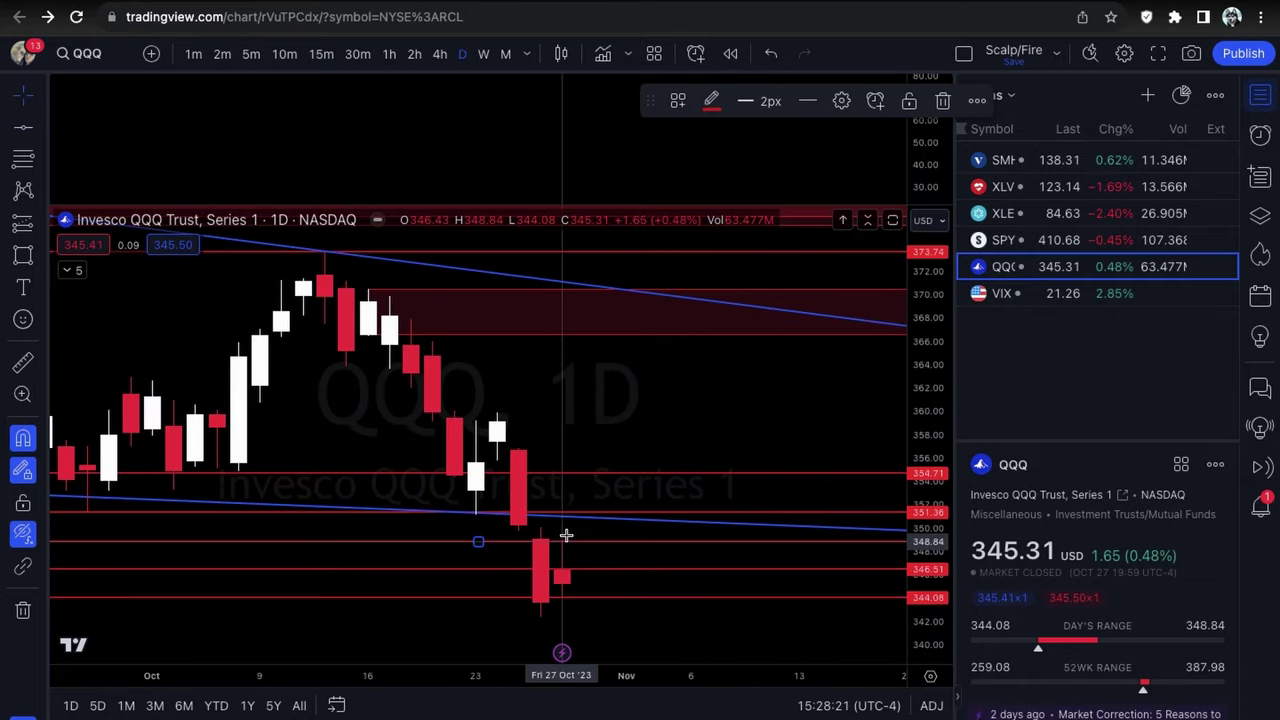
{"action": "left_click", "coordinate": [566, 536]}
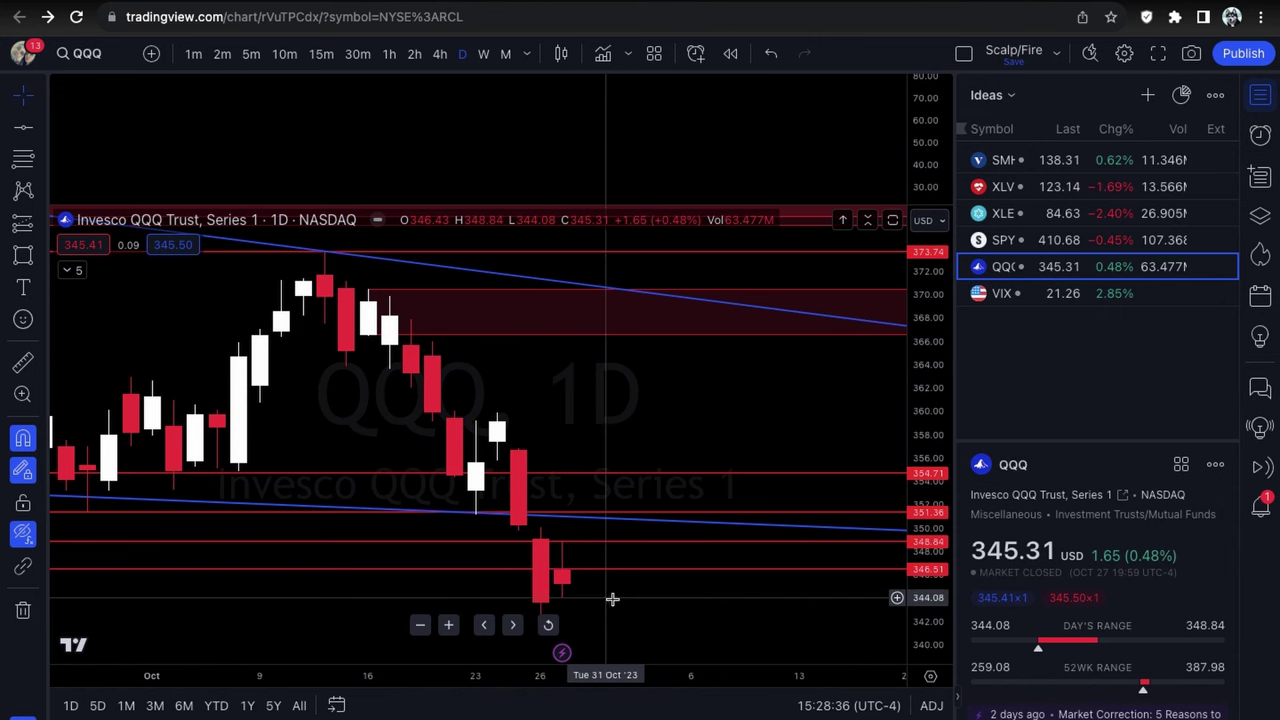
{"action": "scroll", "coordinate": [608, 597], "scroll_direction": "down", "scroll_amount": 5}
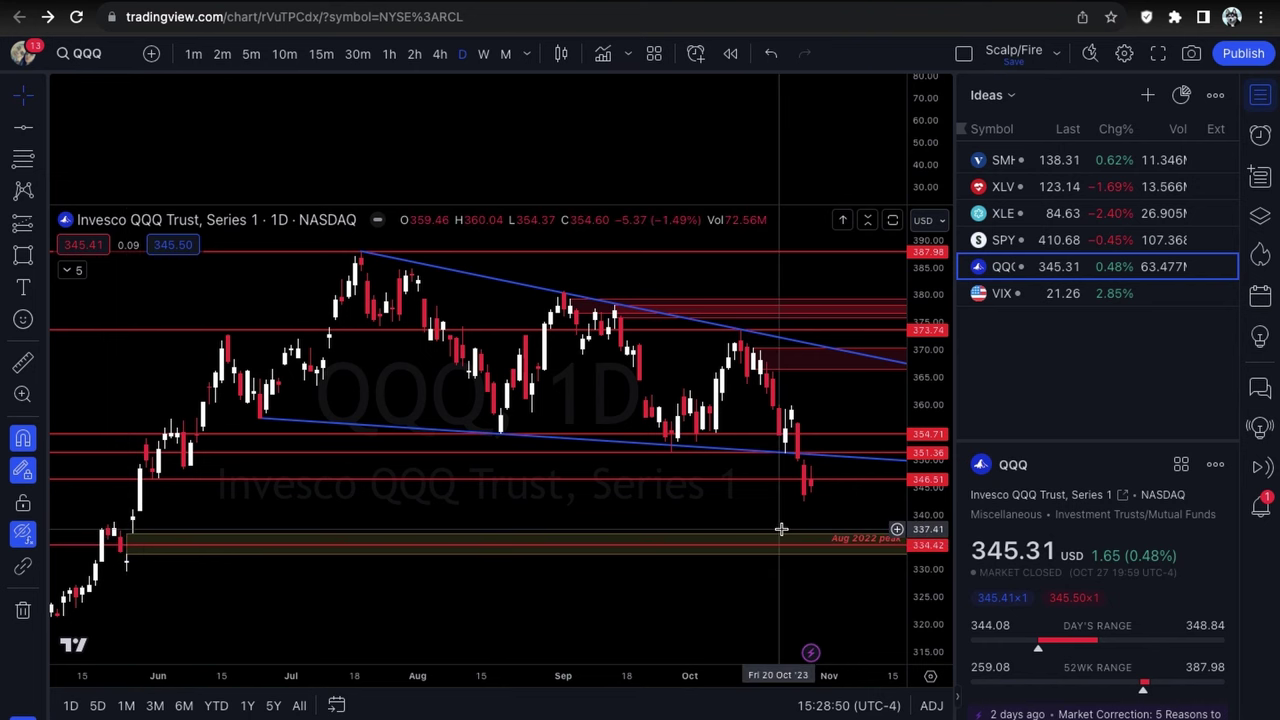
Show QQQ's indicators and examine the oscillator, the moving averages and the dotted average near the latest candles.
{"action": "scroll", "coordinate": [781, 528], "scroll_direction": "up", "scroll_amount": 1}
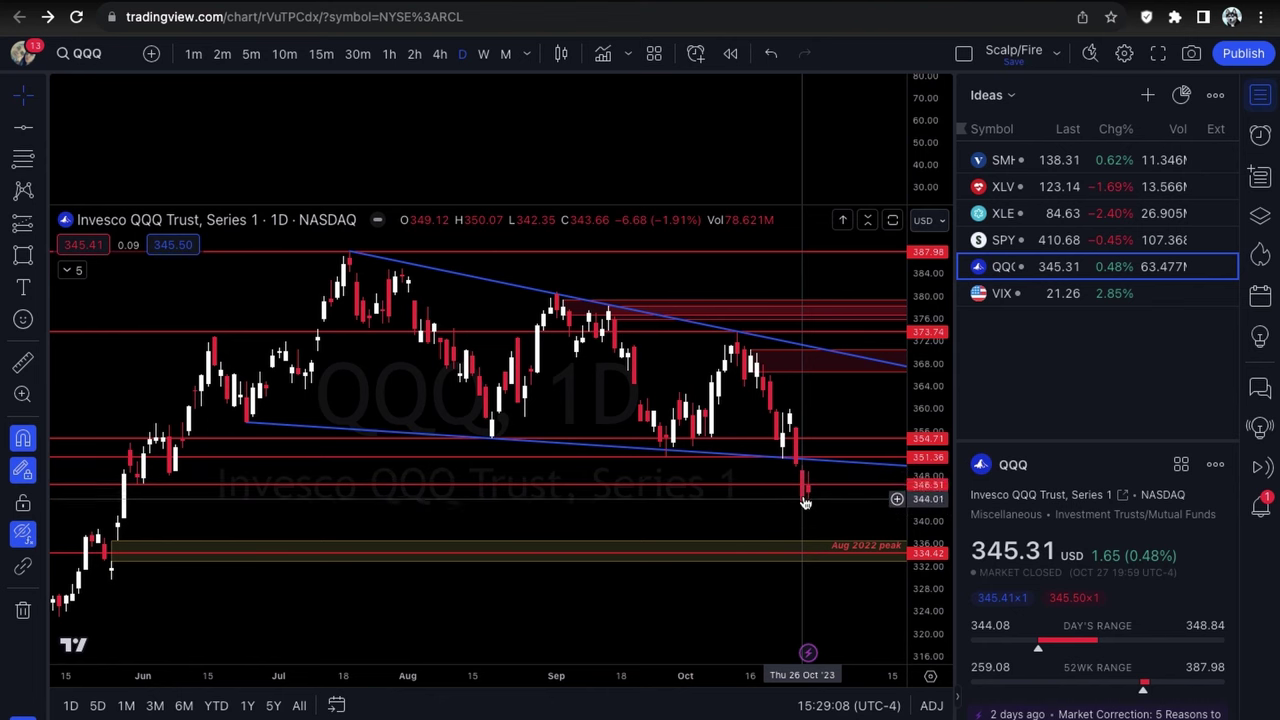
{"action": "scroll", "coordinate": [805, 495], "scroll_direction": "down", "scroll_amount": 2}
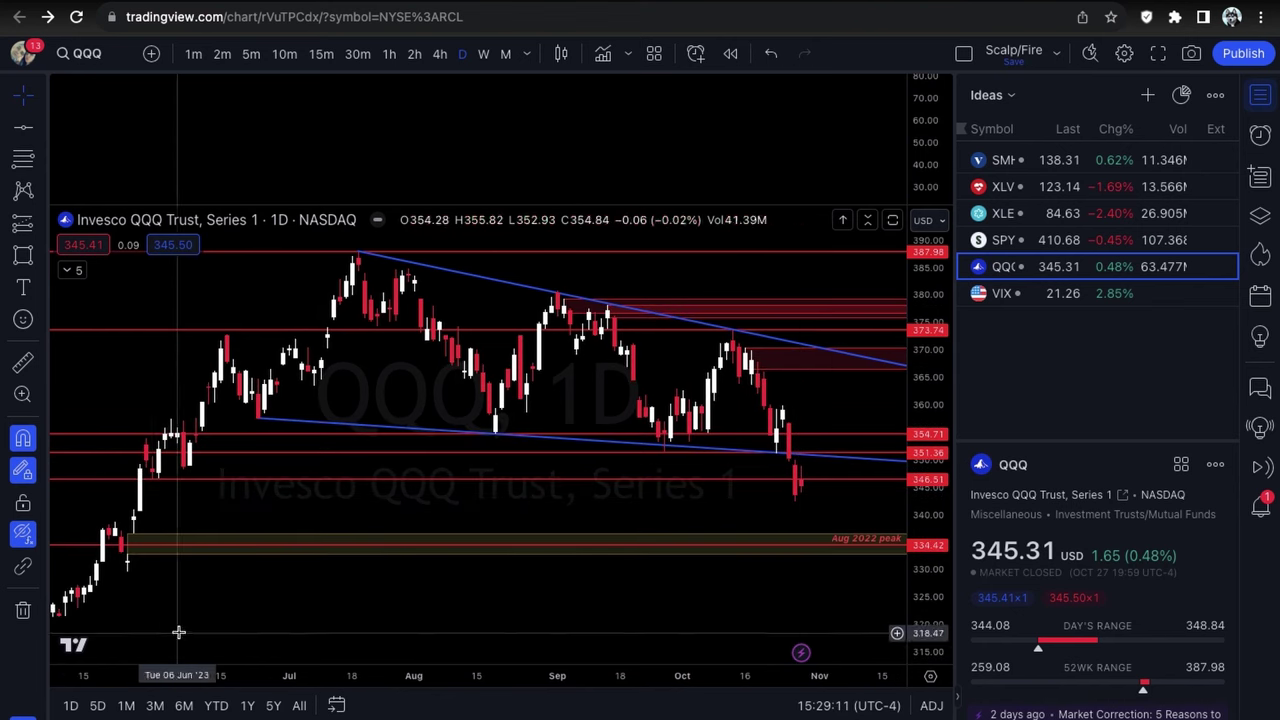
{"action": "left_click", "coordinate": [36, 540]}
{"action": "left_click", "coordinate": [70, 565]}
{"action": "scroll", "coordinate": [703, 593], "scroll_direction": "up", "scroll_amount": 3}
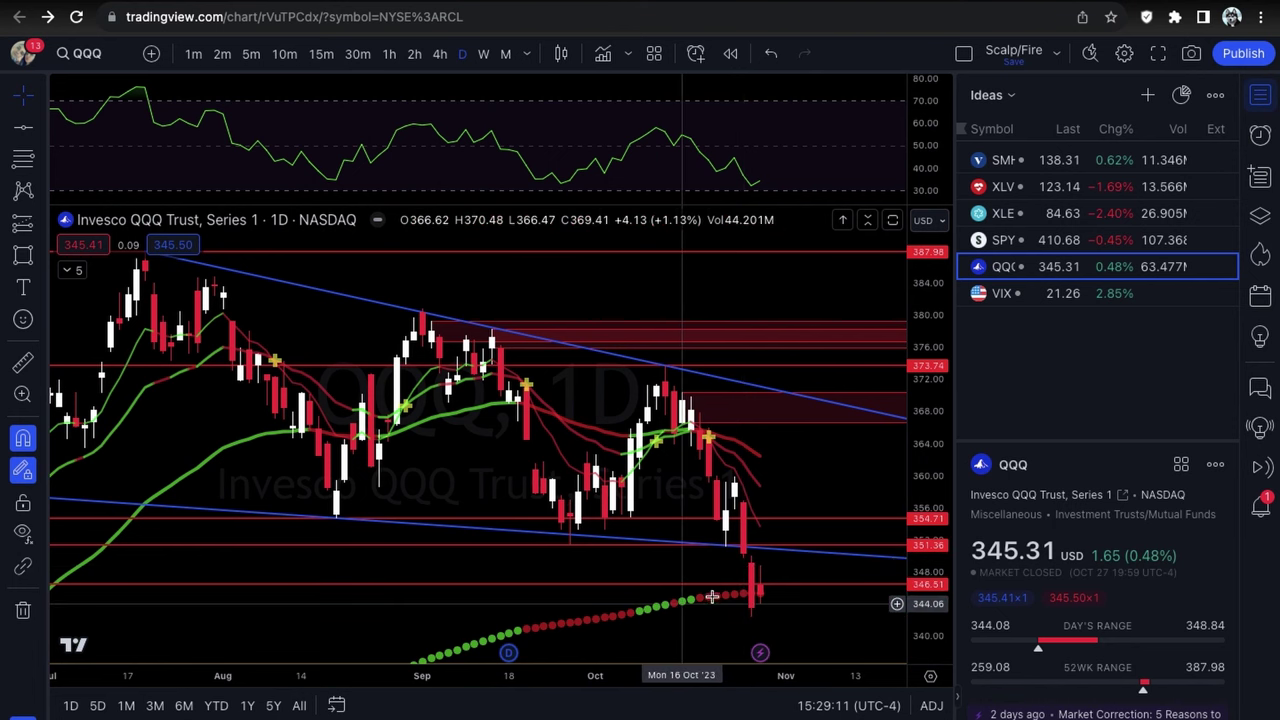
{"action": "scroll", "coordinate": [755, 595], "scroll_direction": "up", "scroll_amount": 1}
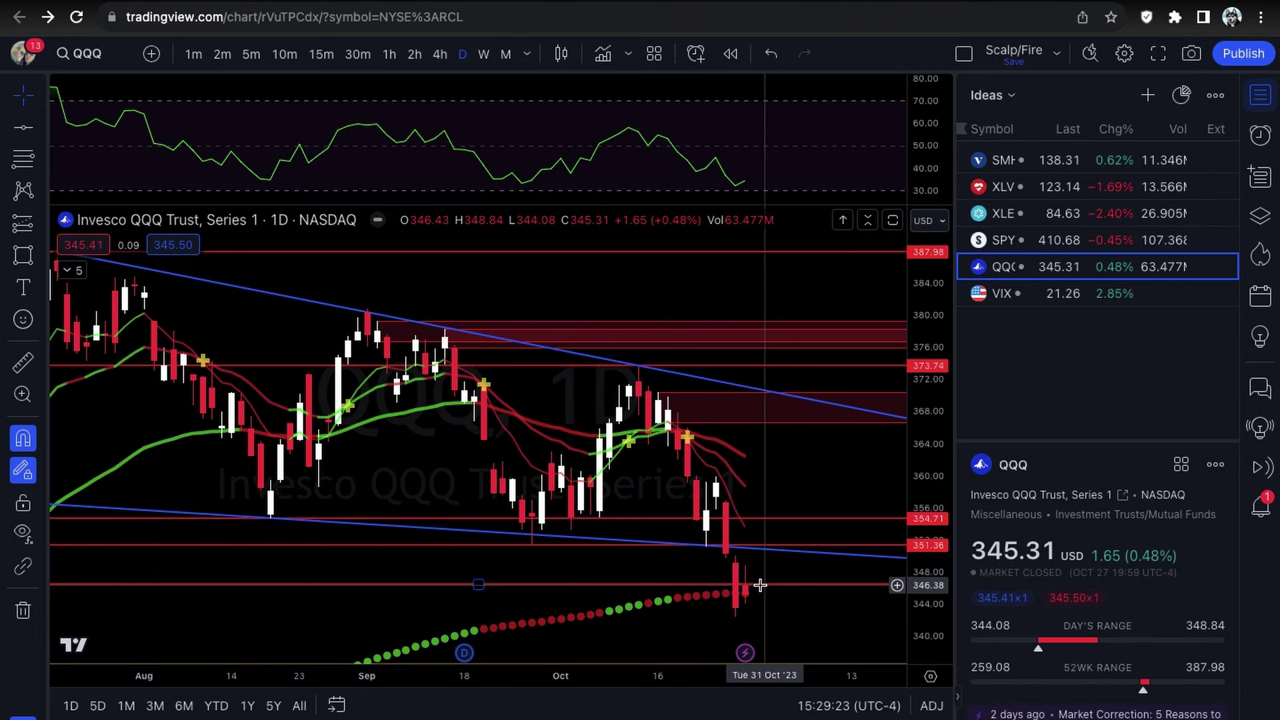
{"action": "scroll", "coordinate": [749, 586], "scroll_direction": "up", "scroll_amount": 1}
{"action": "scroll", "coordinate": [724, 585], "scroll_direction": "up", "scroll_amount": 2}
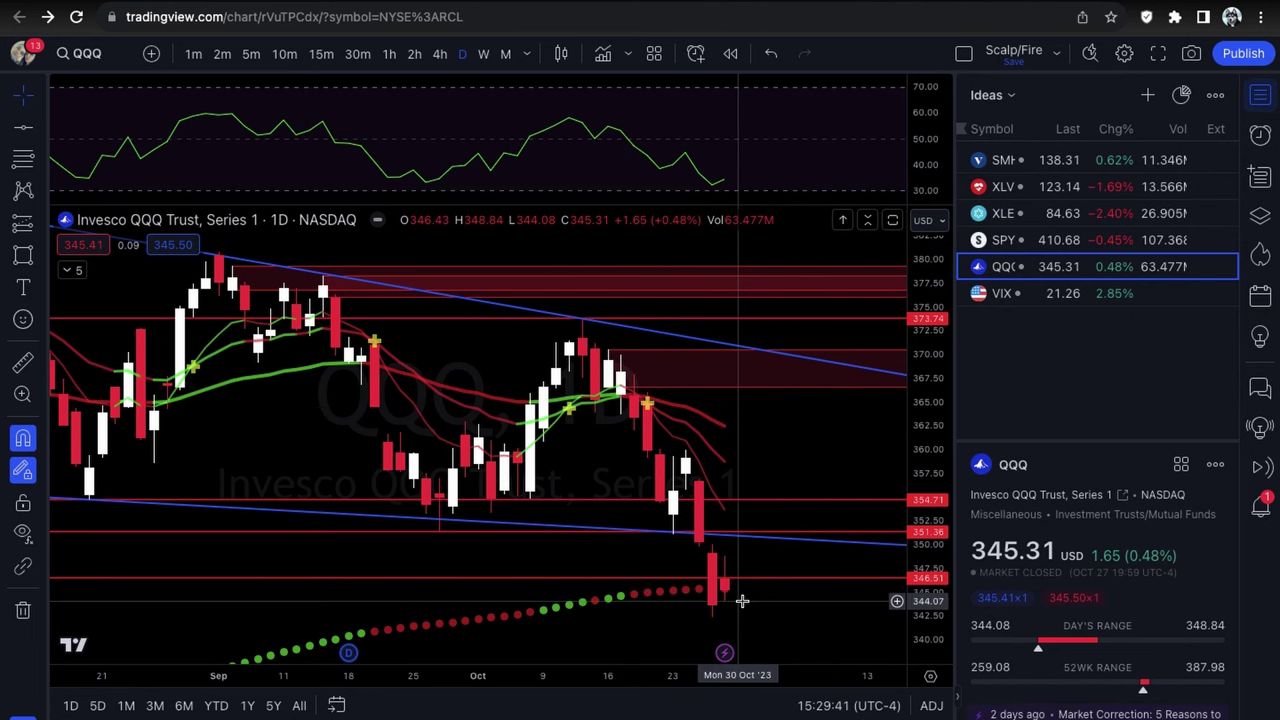
Hide the indicators and draw a freehand arrow from QQQ's latest candle up to about 354.
{"action": "key", "text": "ctrl+alt+i"}
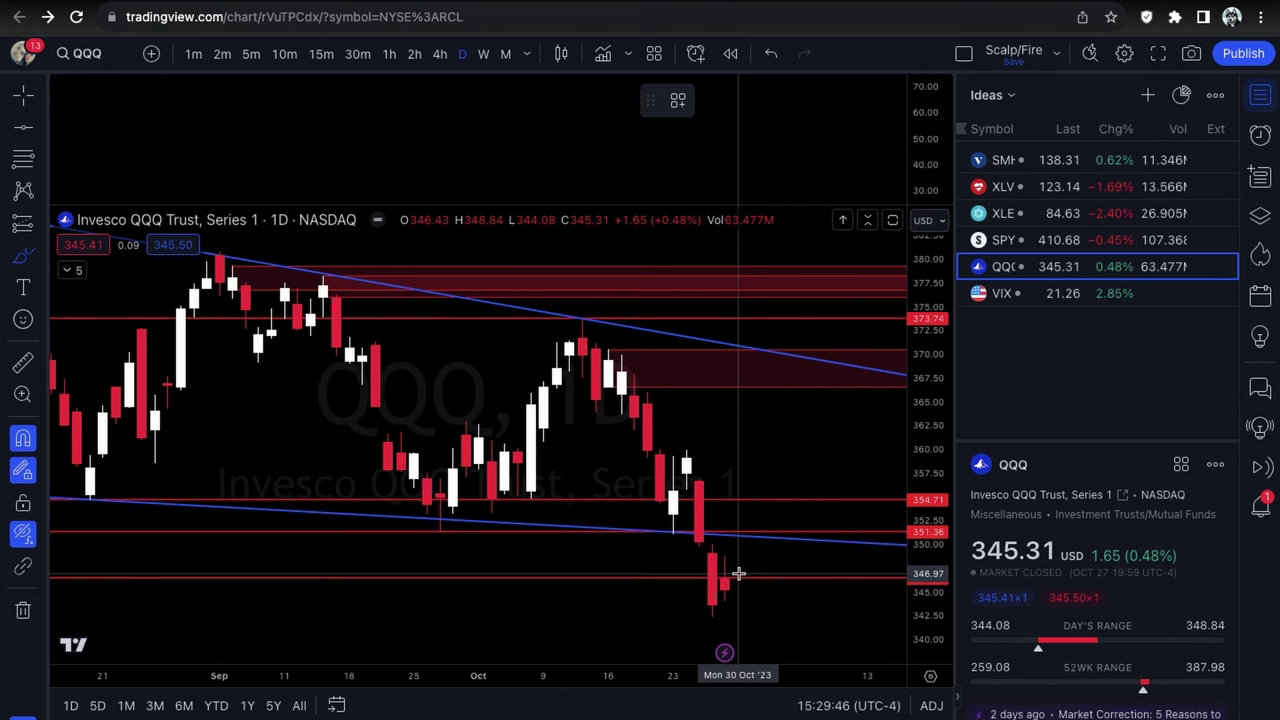
{"action": "key", "text": "alt+b"}
{"action": "left_click_drag", "start_coordinate": [740, 585], "coordinate": [753, 508]}
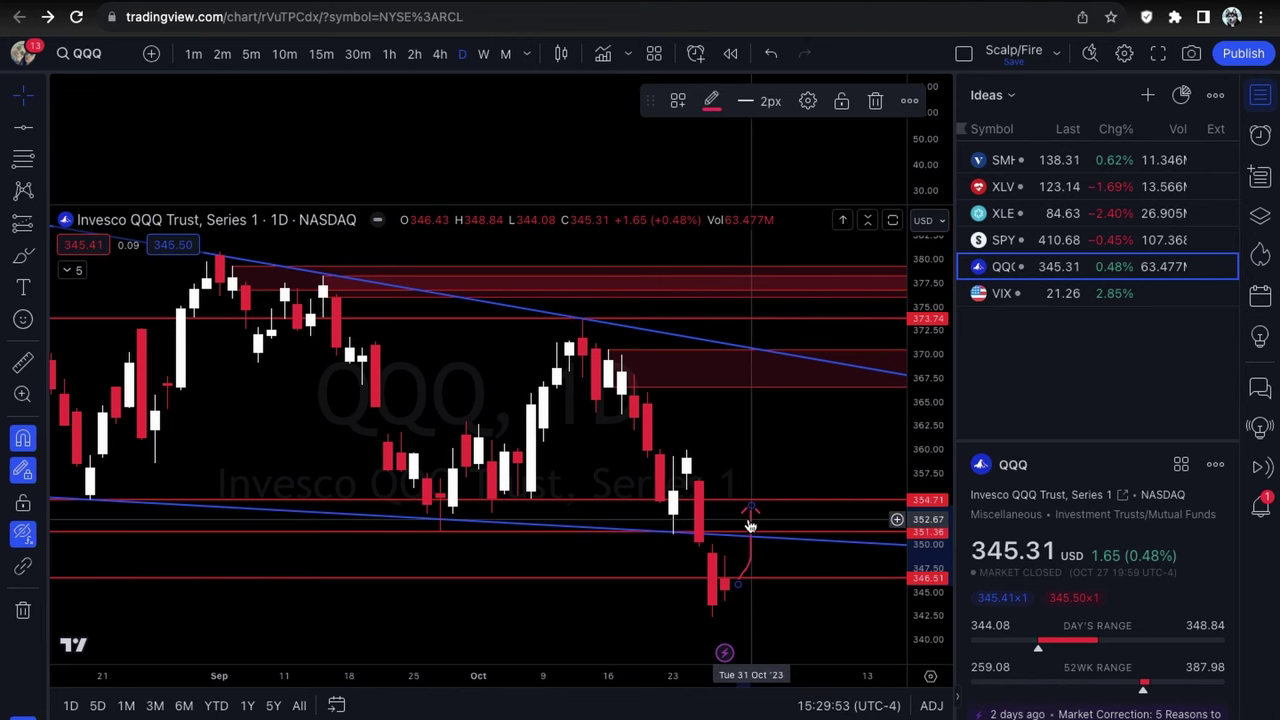
Delete the freehand arrow on QQQ and examine the lower trendline together with the 351.36 and 354.71 levels.
{"action": "key", "text": "Delete"}
{"action": "scroll", "coordinate": [98, 497], "scroll_direction": "left", "scroll_amount": 1}
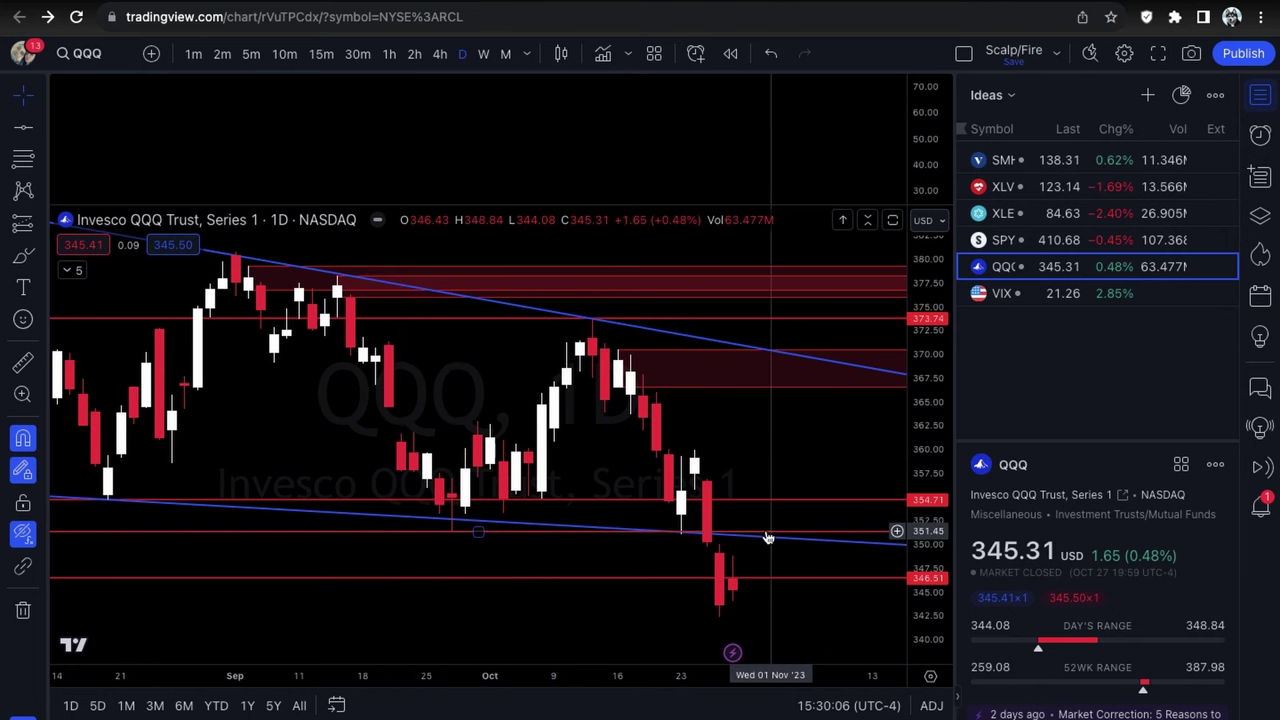
{"action": "scroll", "coordinate": [720, 530], "scroll_direction": "down", "scroll_amount": 2}
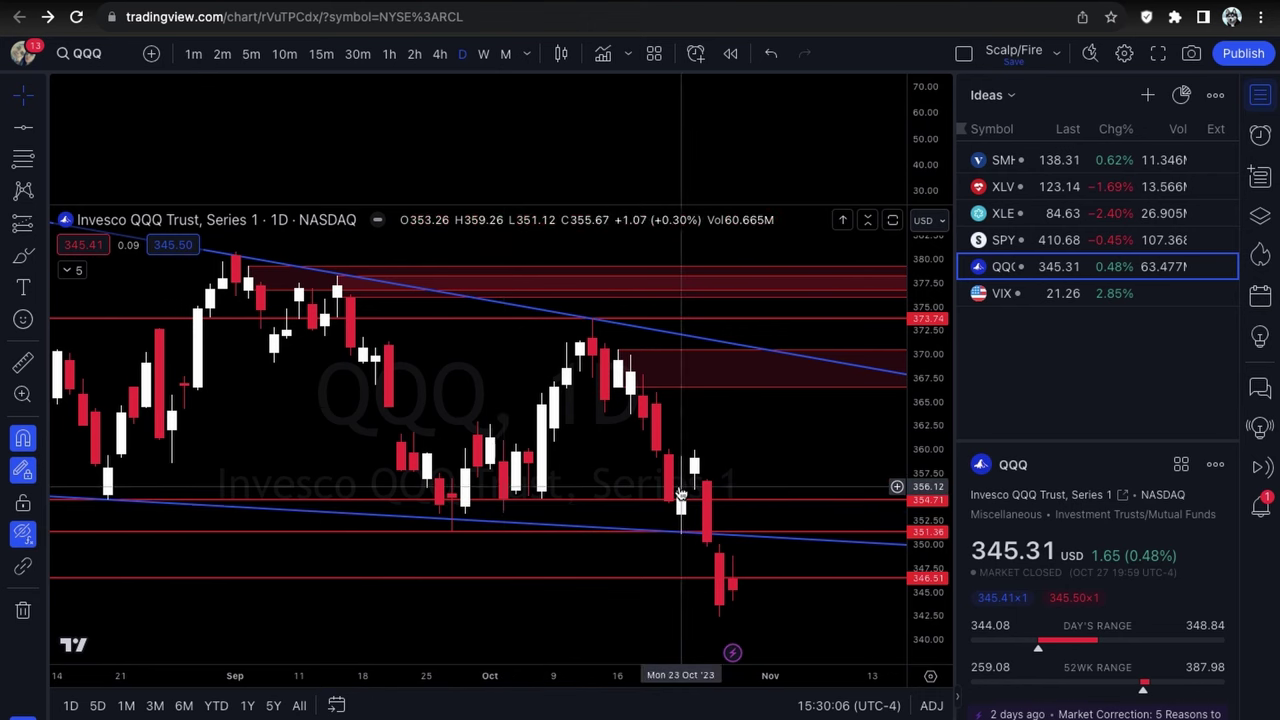
{"action": "scroll", "coordinate": [679, 492], "scroll_direction": "down", "scroll_amount": 1}
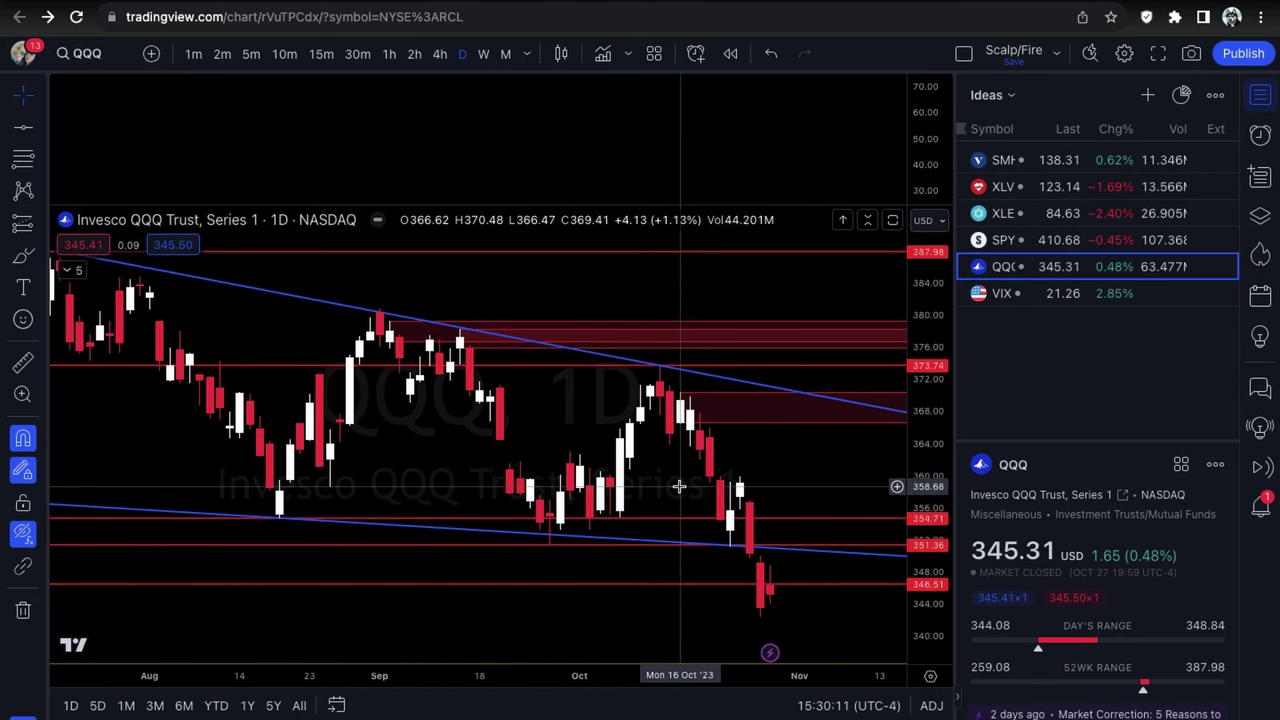
{"action": "scroll", "coordinate": [690, 490], "scroll_direction": "down", "scroll_amount": 4}
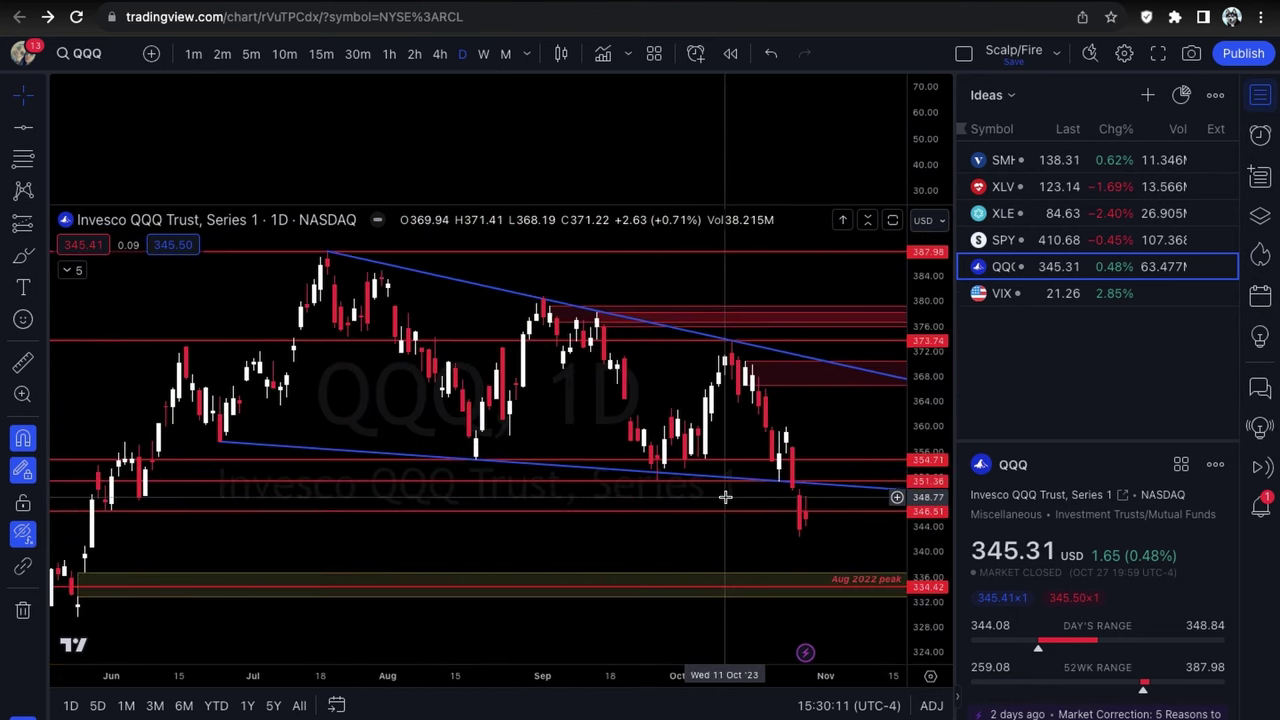
{"action": "scroll", "coordinate": [725, 497], "scroll_direction": "up", "scroll_amount": 1}
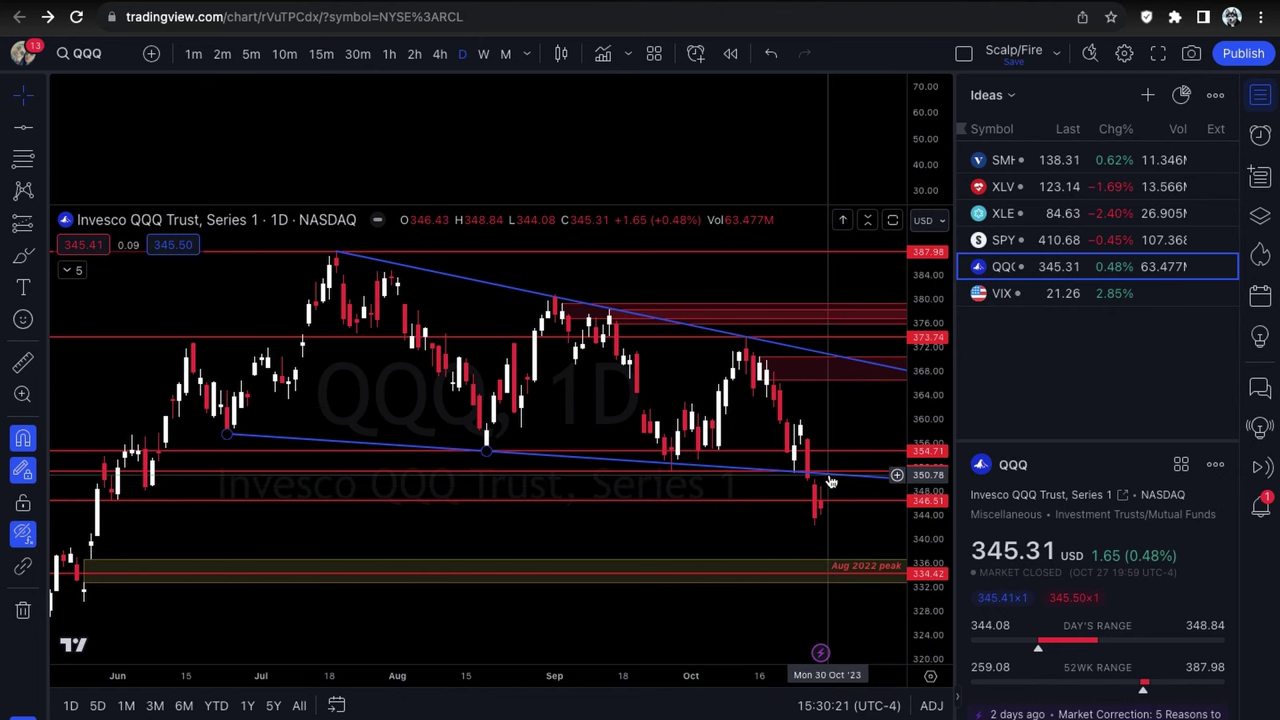
Examine QQQ's green zone around 334.42 and trace that level back to the August 2022 peak.
{"action": "scroll", "coordinate": [843, 523], "scroll_direction": "down", "scroll_amount": 1}
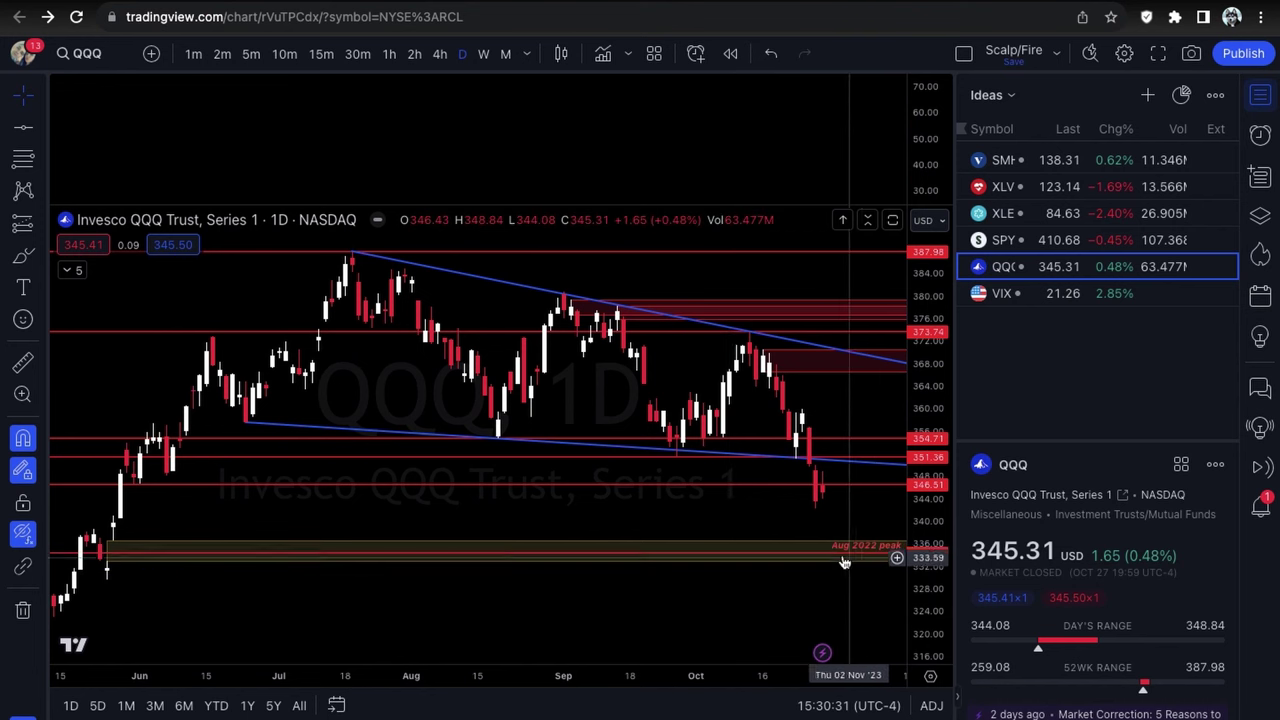
{"action": "scroll", "coordinate": [125, 525], "scroll_direction": "down", "scroll_amount": 1}
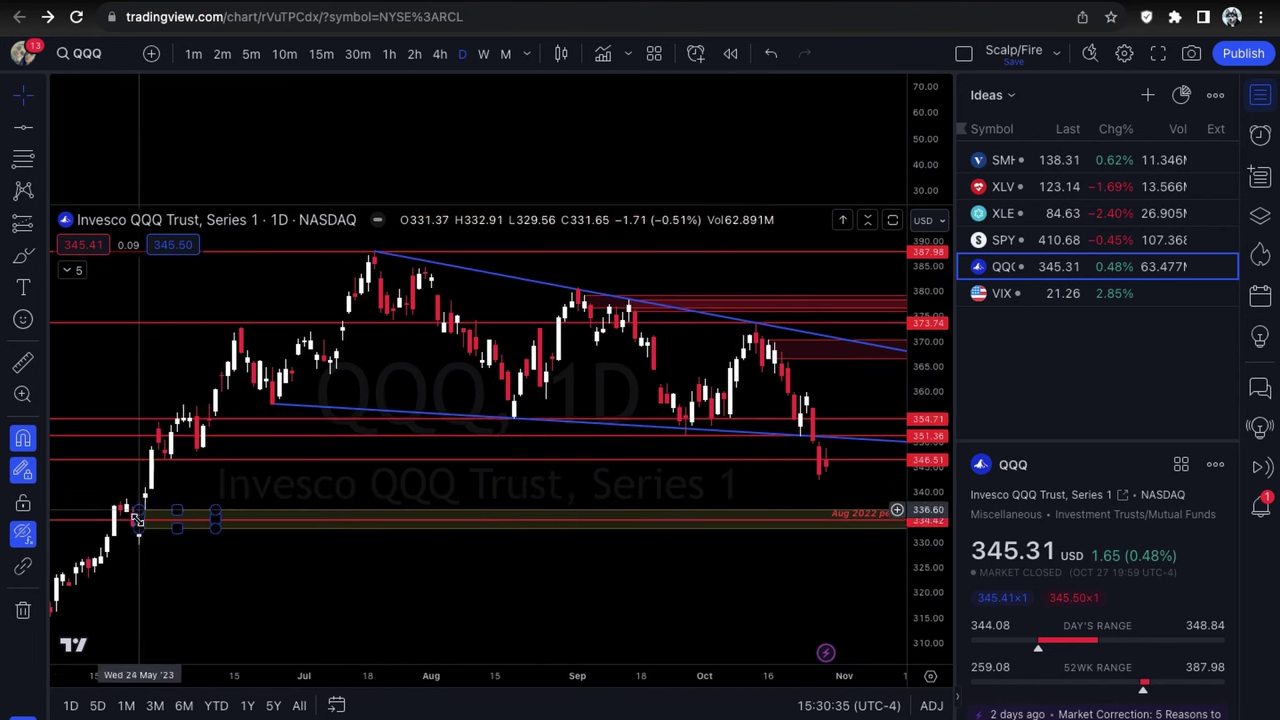
{"action": "scroll", "coordinate": [143, 522], "scroll_direction": "down", "scroll_amount": 3}
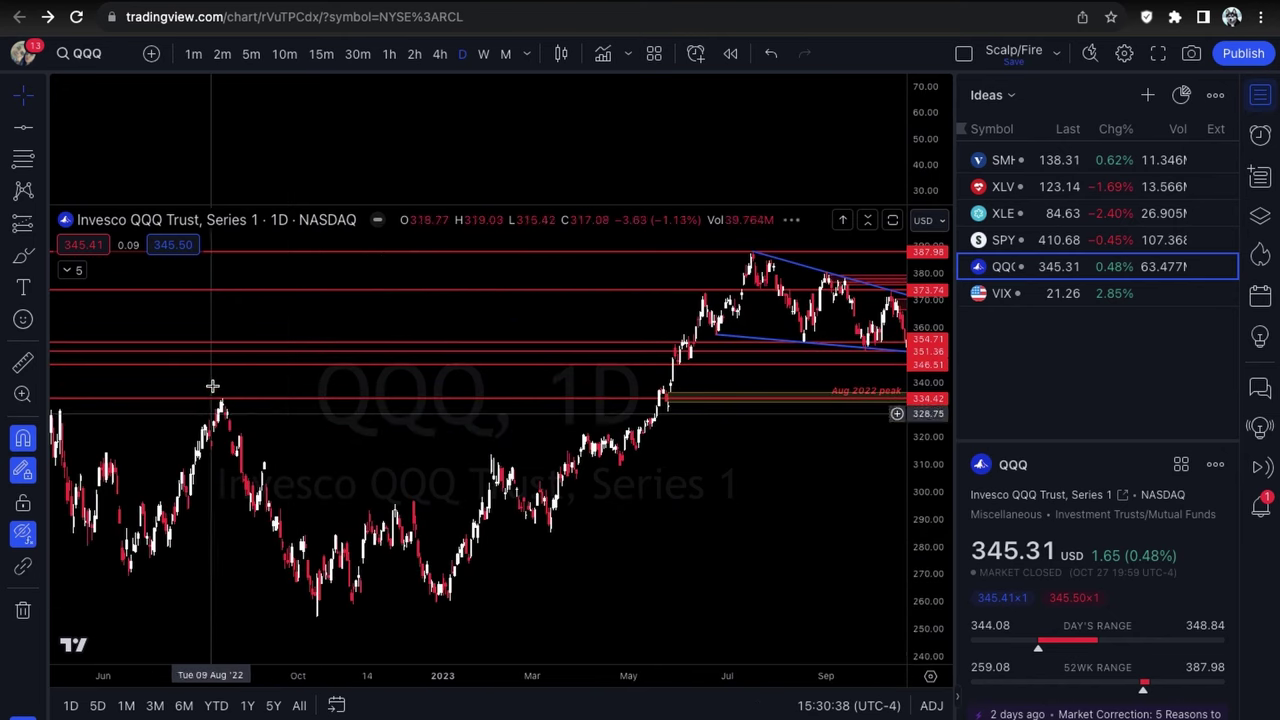
{"action": "scroll", "coordinate": [750, 496], "scroll_direction": "right", "scroll_amount": 2}
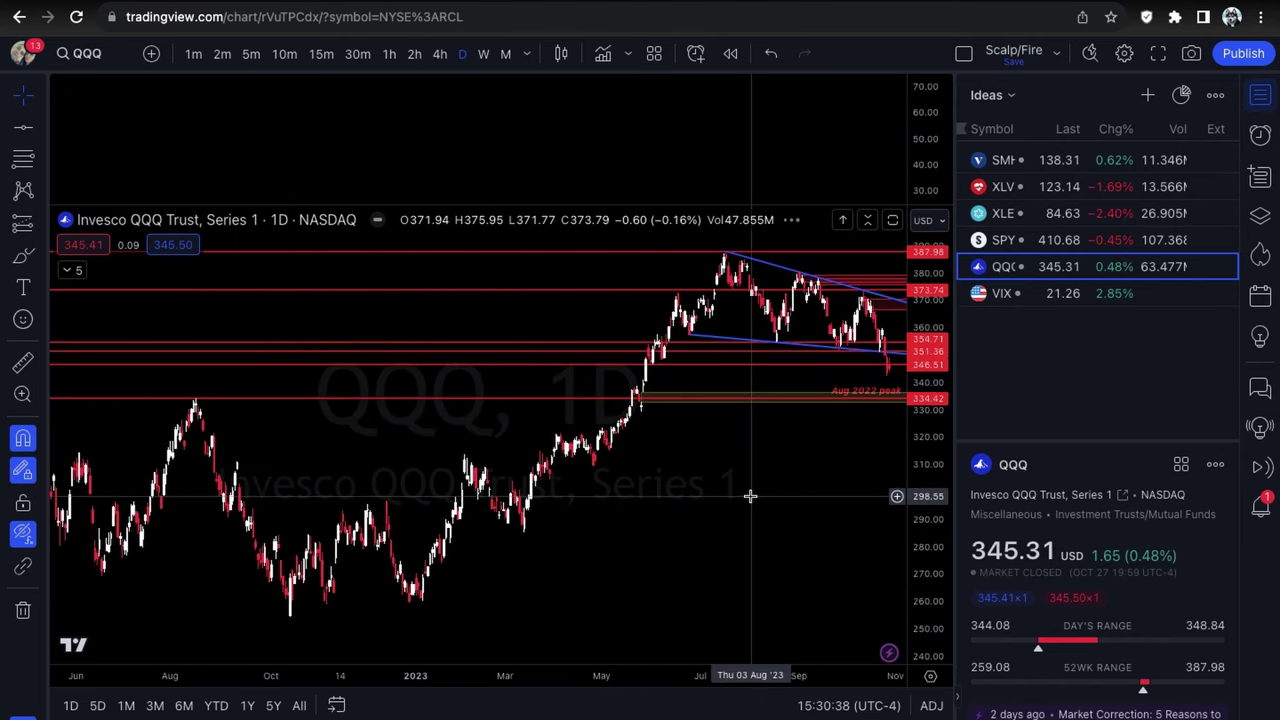
{"action": "scroll", "coordinate": [750, 496], "scroll_direction": "up", "scroll_amount": 3}
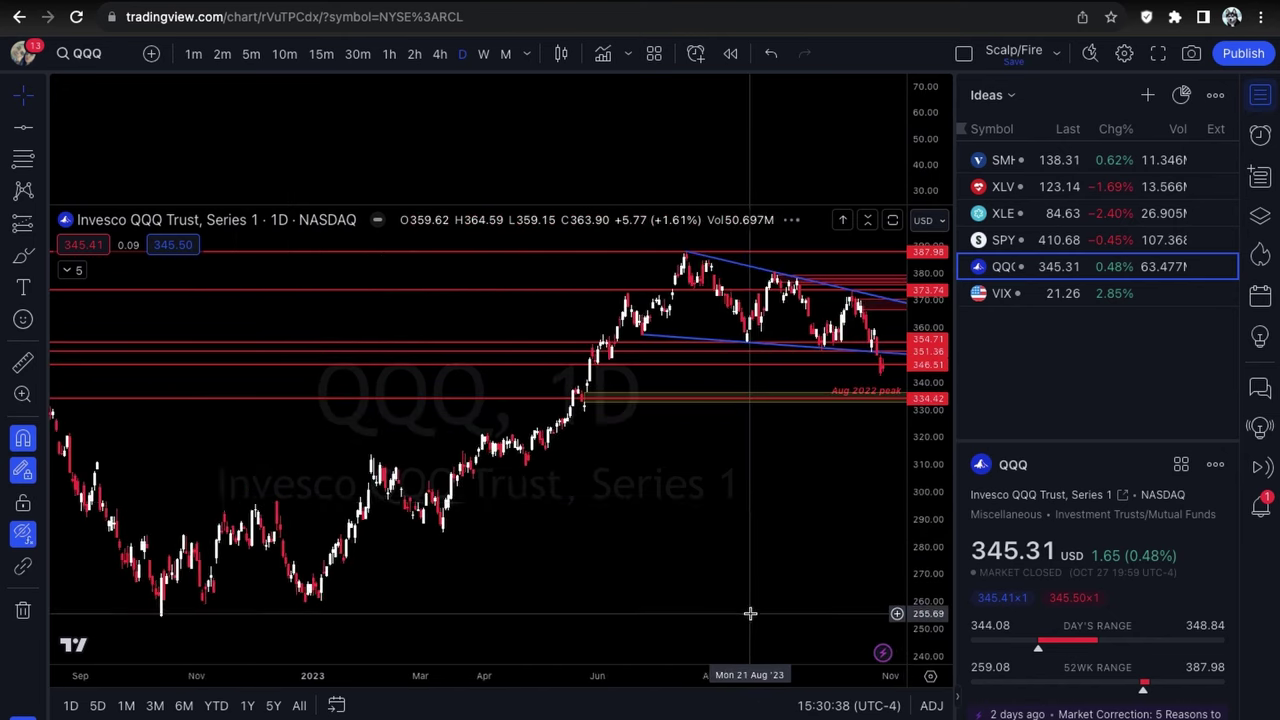
{"action": "scroll", "coordinate": [694, 506], "scroll_direction": "up", "scroll_amount": 4}
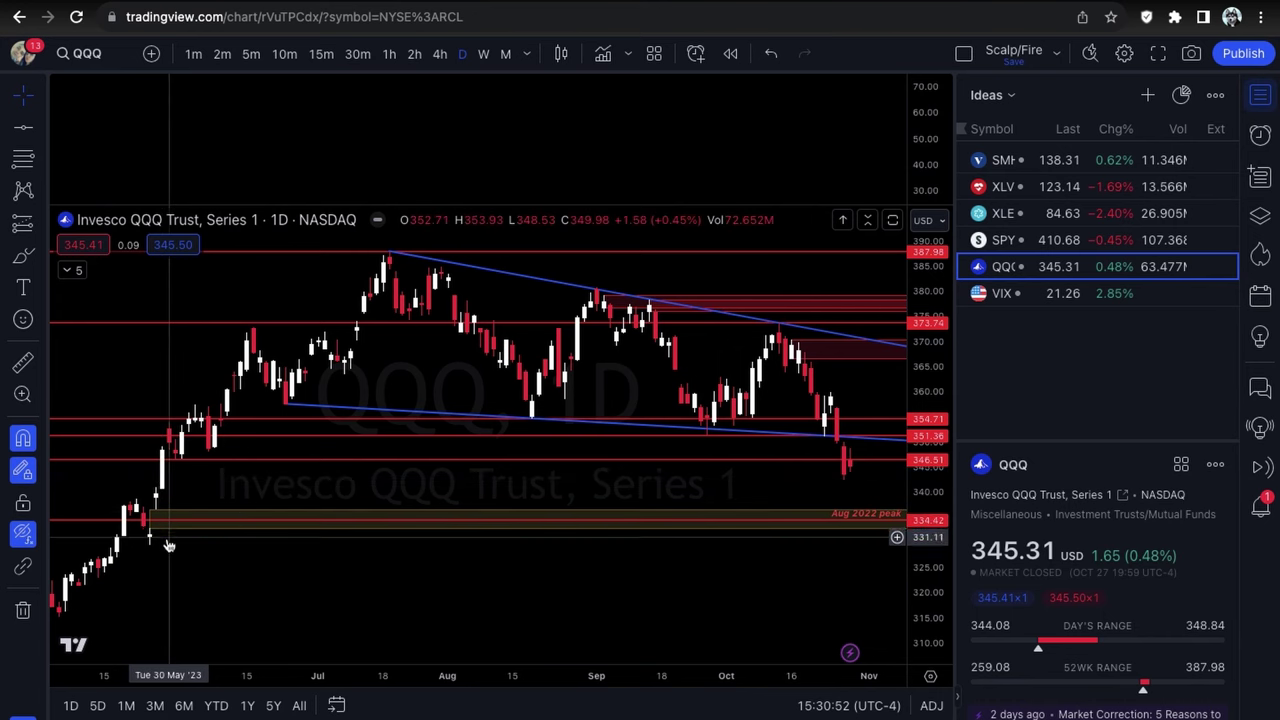
Compare QQQ's latest candles with the 346.51 level, the lower trendline and the Aug 2022 peak zone below.
{"action": "scroll", "coordinate": [327, 558], "scroll_direction": "down", "scroll_amount": 1}
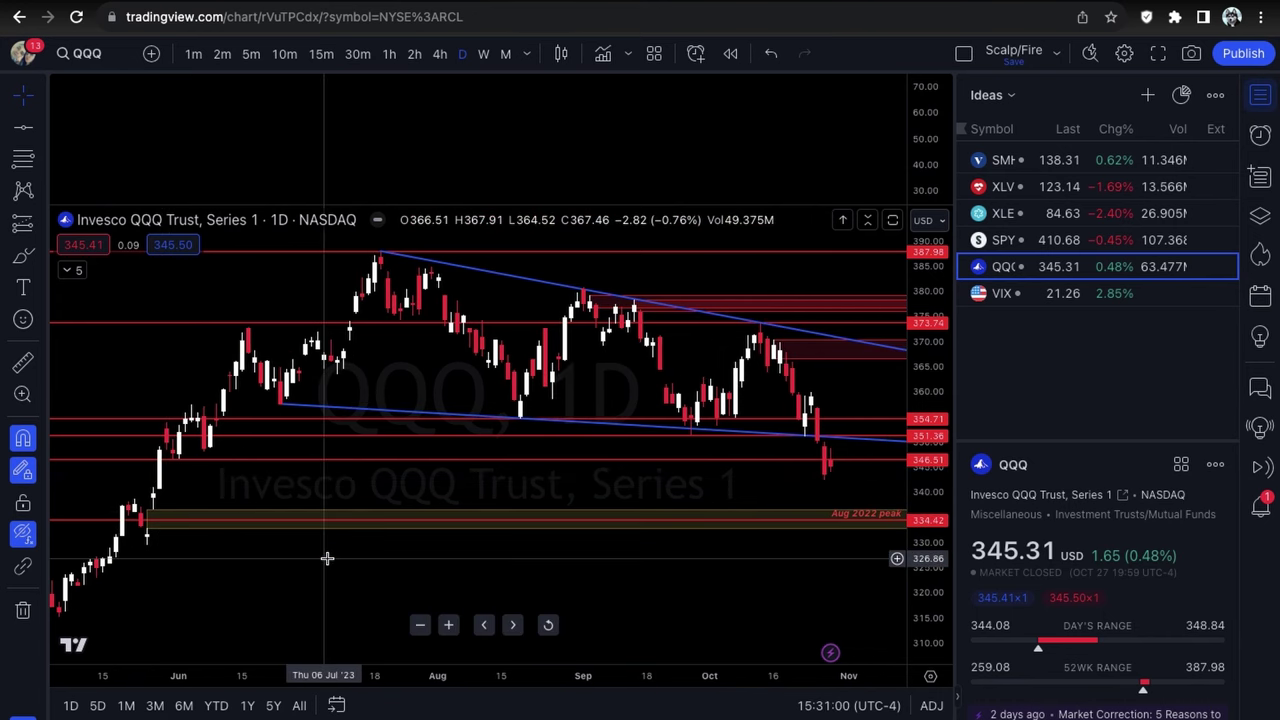
{"action": "scroll", "coordinate": [790, 558], "scroll_direction": "down", "scroll_amount": 1}
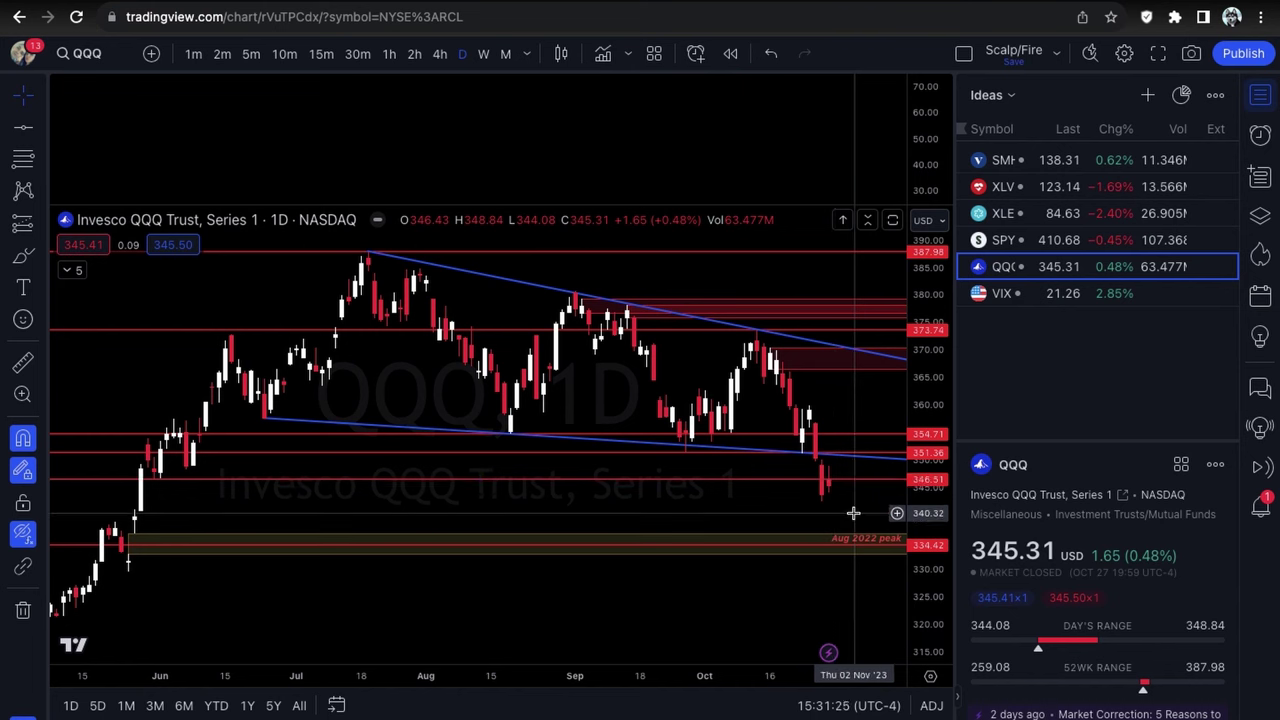
{"action": "scroll", "coordinate": [840, 530], "scroll_direction": "right", "scroll_amount": 2}
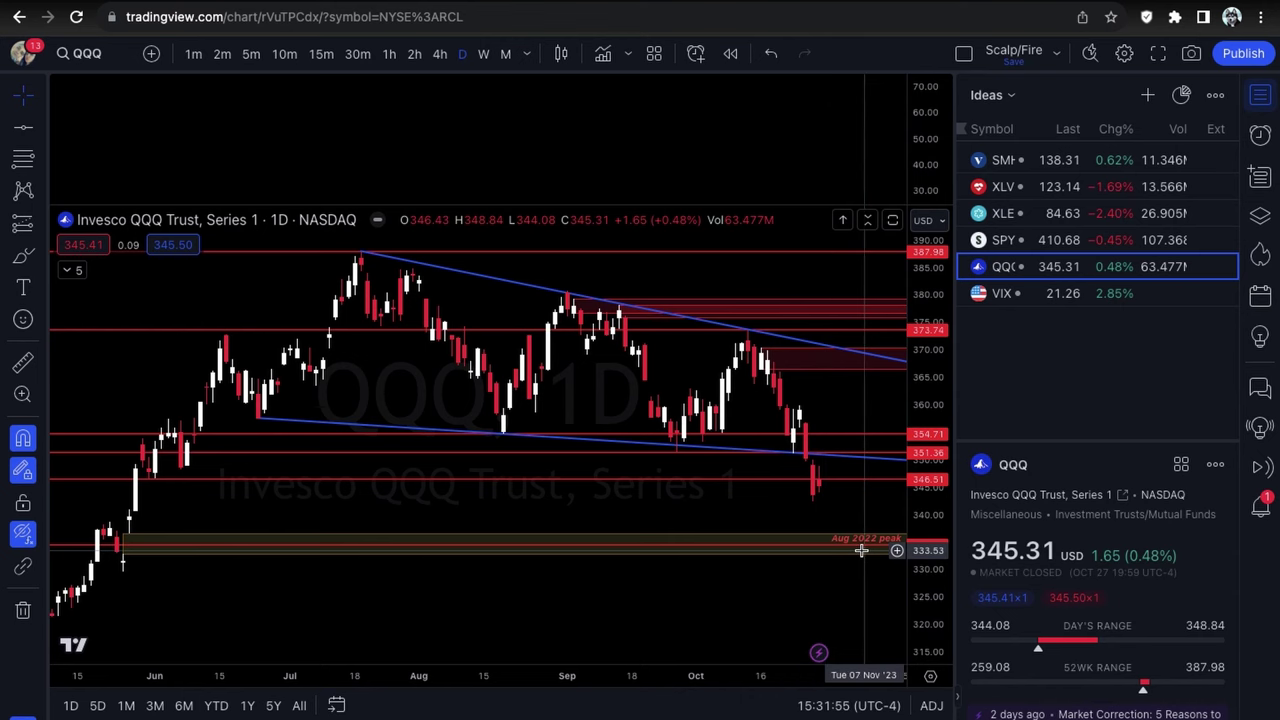
{"action": "scroll", "coordinate": [843, 531], "scroll_direction": "left", "scroll_amount": 1}
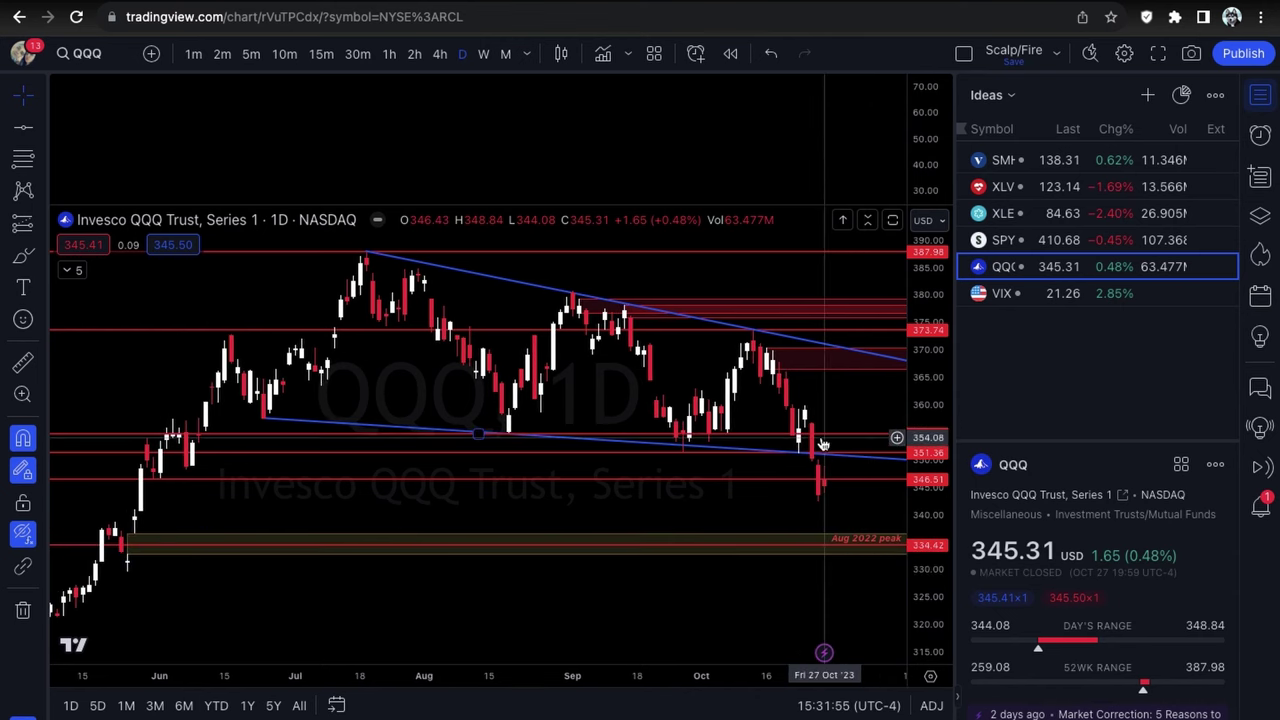
{"action": "left_click_drag", "start_coordinate": [822, 444], "coordinate": [752, 456]}
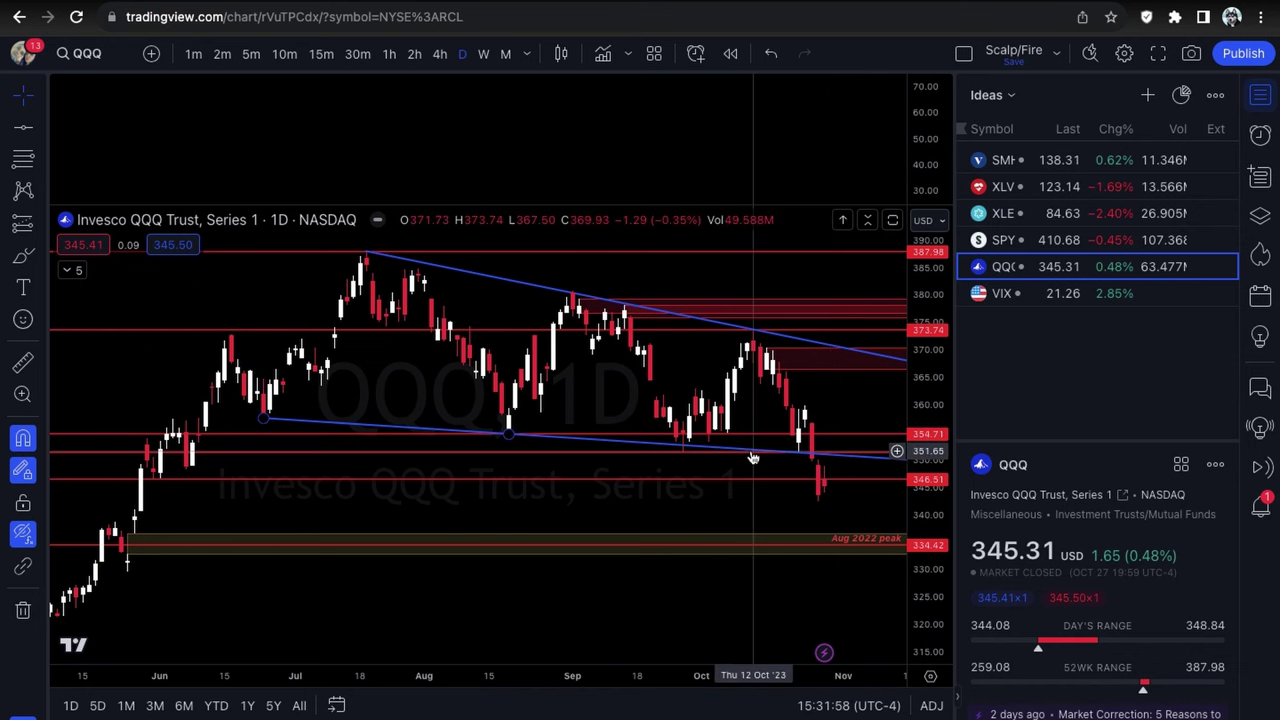
{"action": "left_click", "coordinate": [878, 566]}
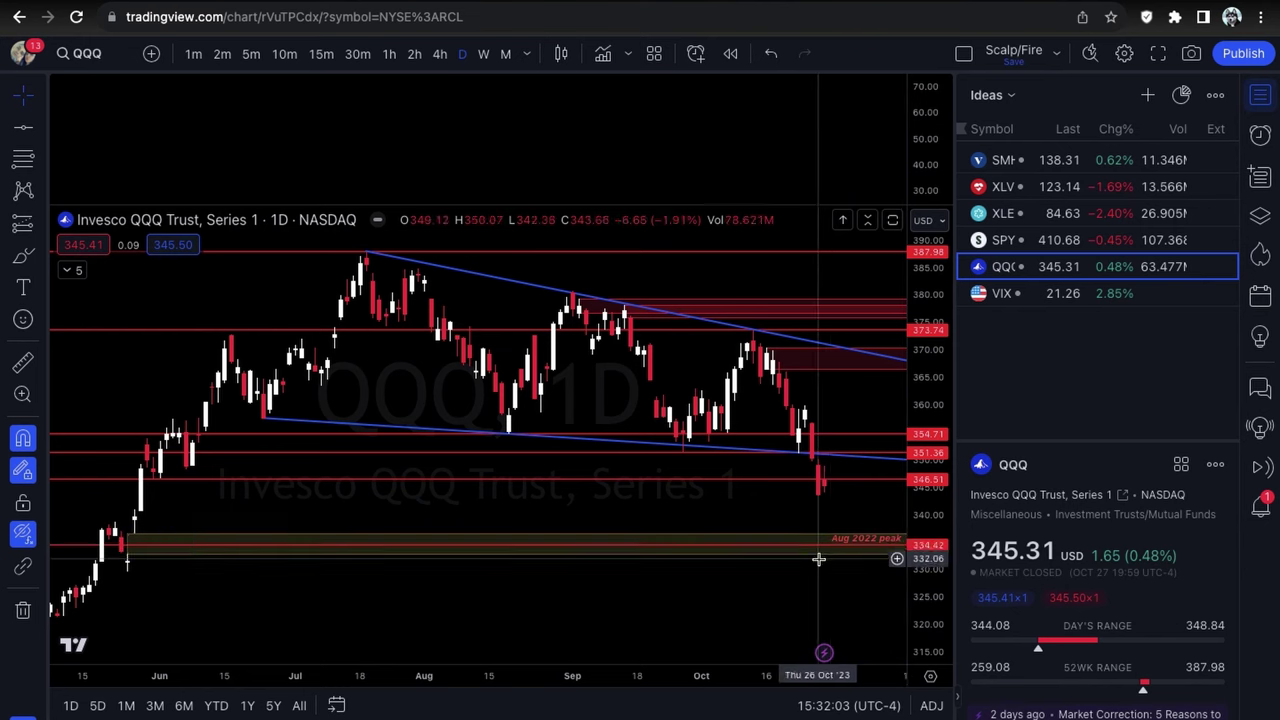
{"action": "scroll", "coordinate": [818, 560], "scroll_direction": "down", "scroll_amount": 1}
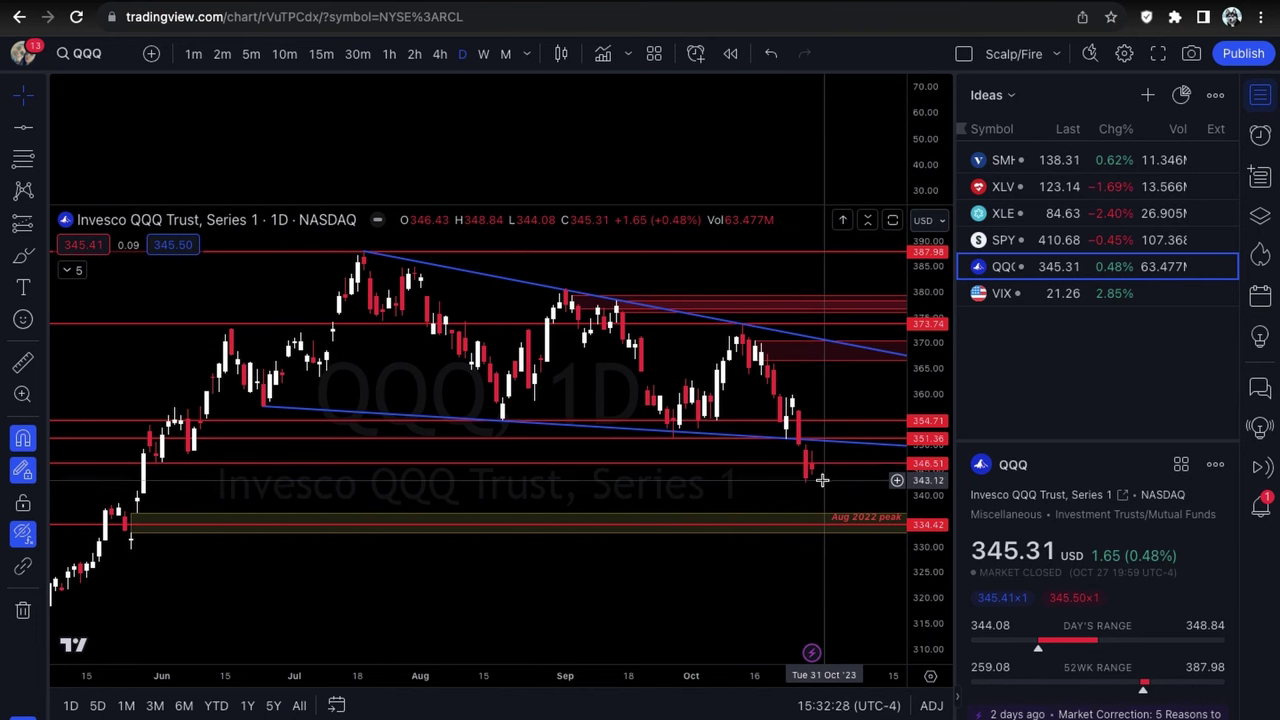
{"action": "scroll", "coordinate": [830, 500], "scroll_direction": "right", "scroll_amount": 1}
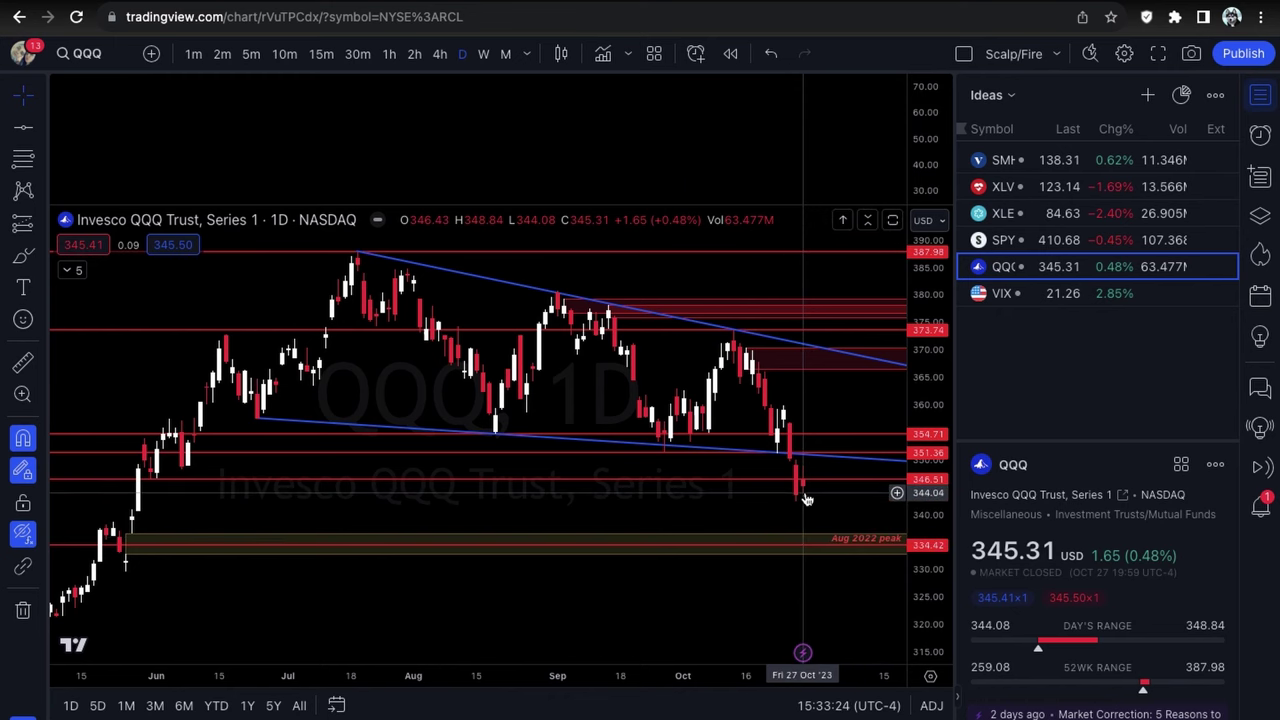
{"action": "left_click", "coordinate": [841, 540]}
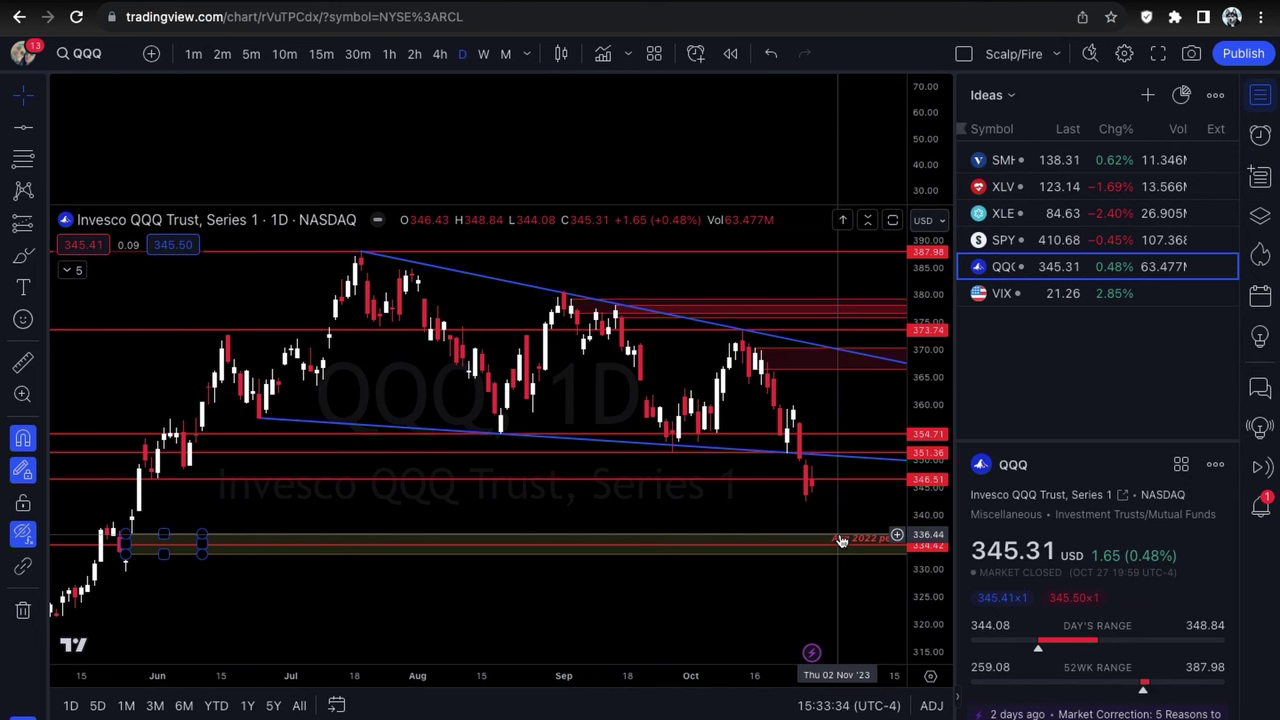
{"action": "left_click", "coordinate": [880, 515]}
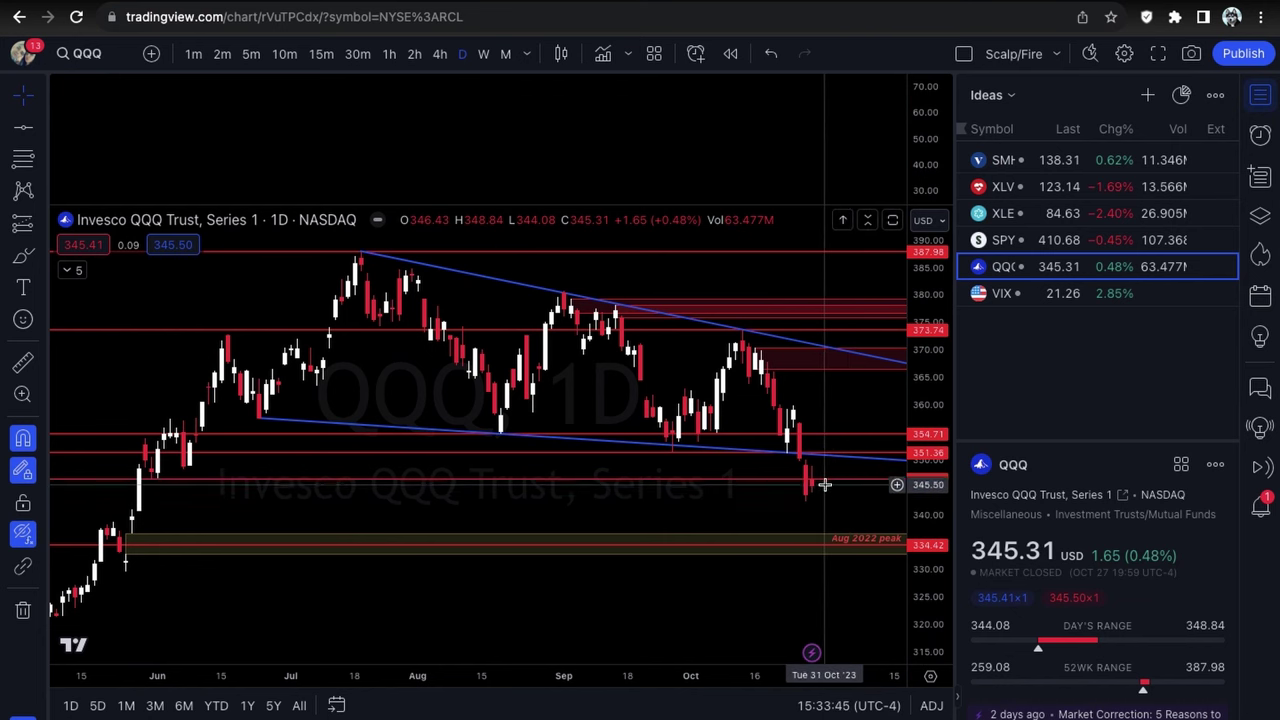
{"action": "scroll", "coordinate": [824, 490], "scroll_direction": "down", "scroll_amount": 1}
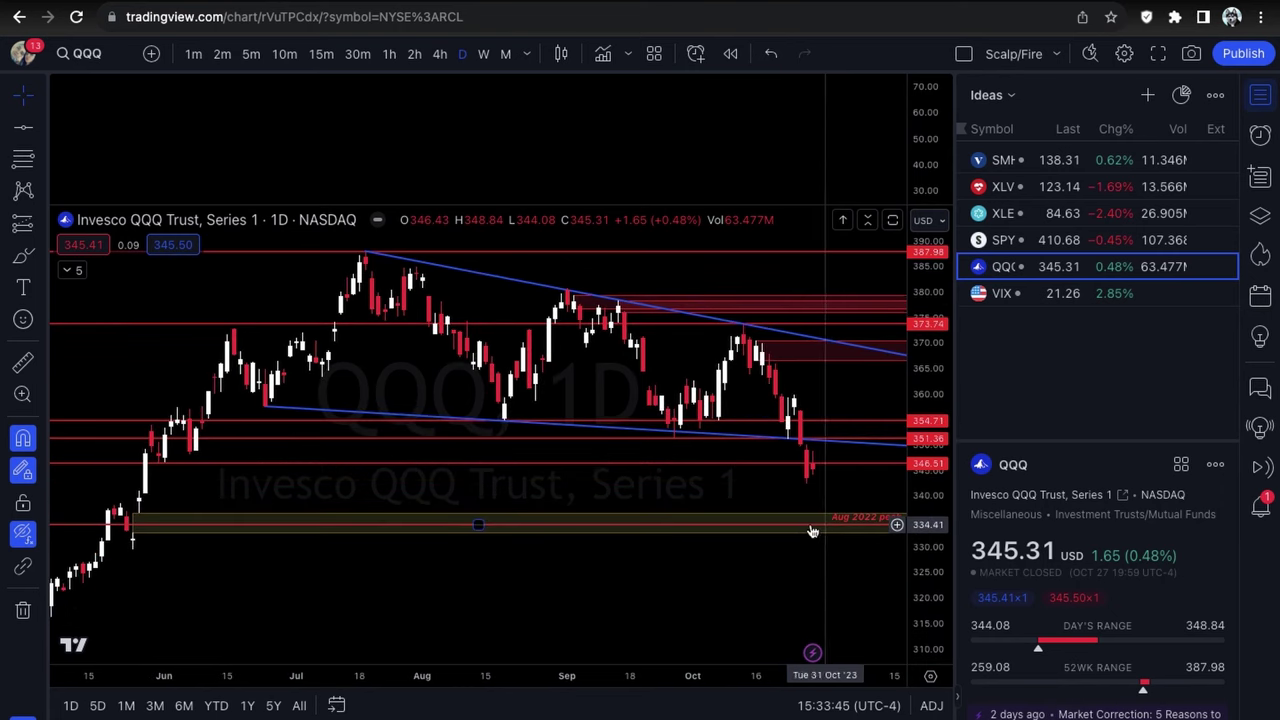
{"action": "left_click_drag", "start_coordinate": [812, 531], "coordinate": [845, 525]}
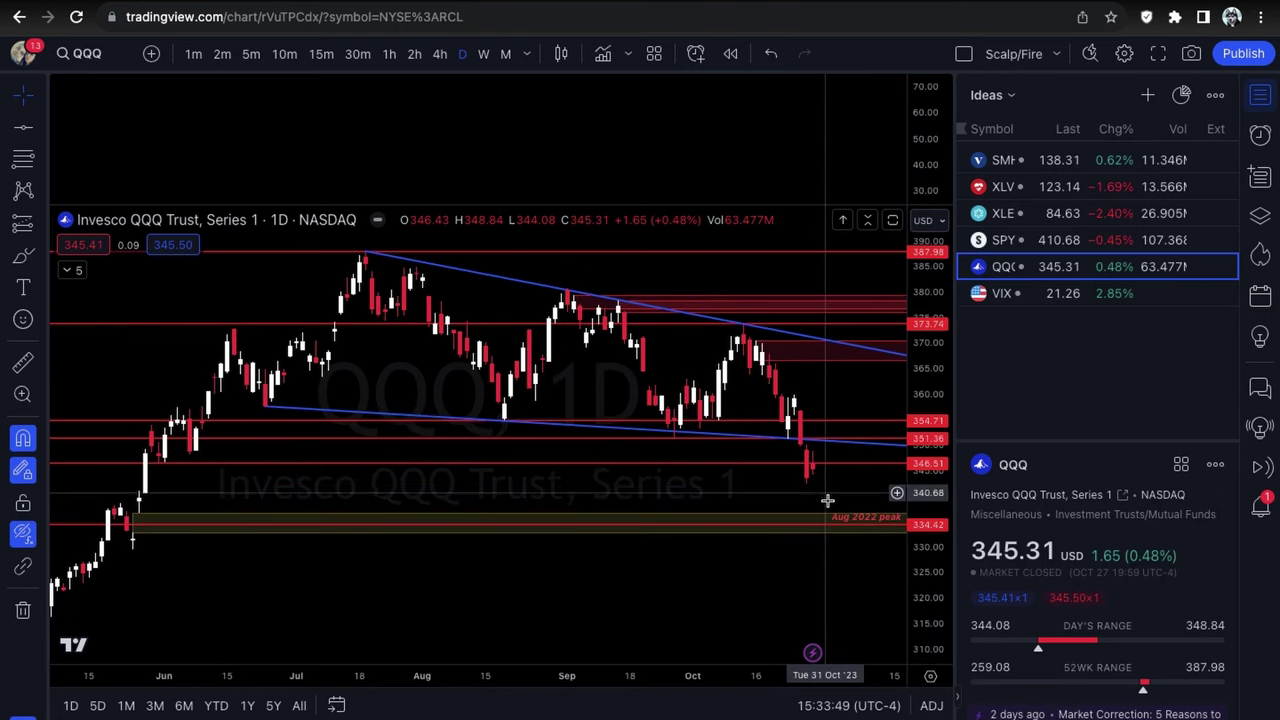
{"action": "scroll", "coordinate": [826, 480], "scroll_direction": "up", "scroll_amount": 1}
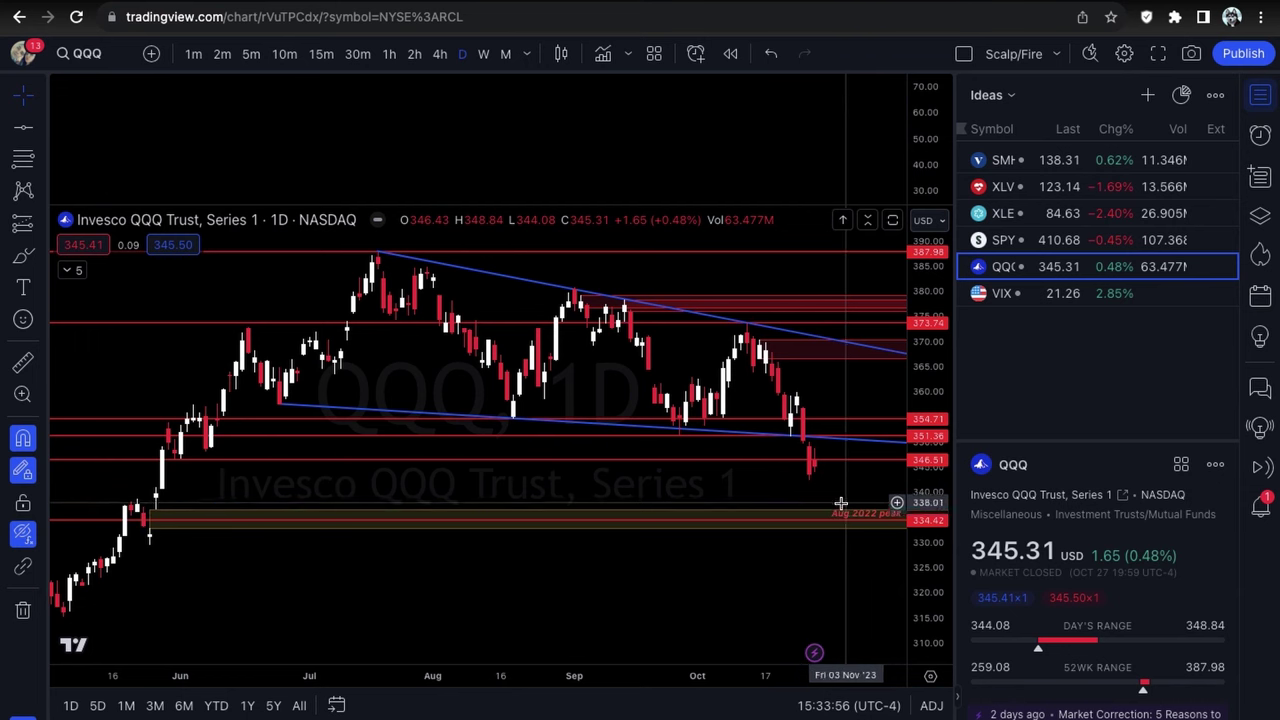
Switch the chart to VIX and examine the 20.81 and 21.33 levels against the arrow-marked peaks of May and October.
{"action": "key", "text": "Down"}
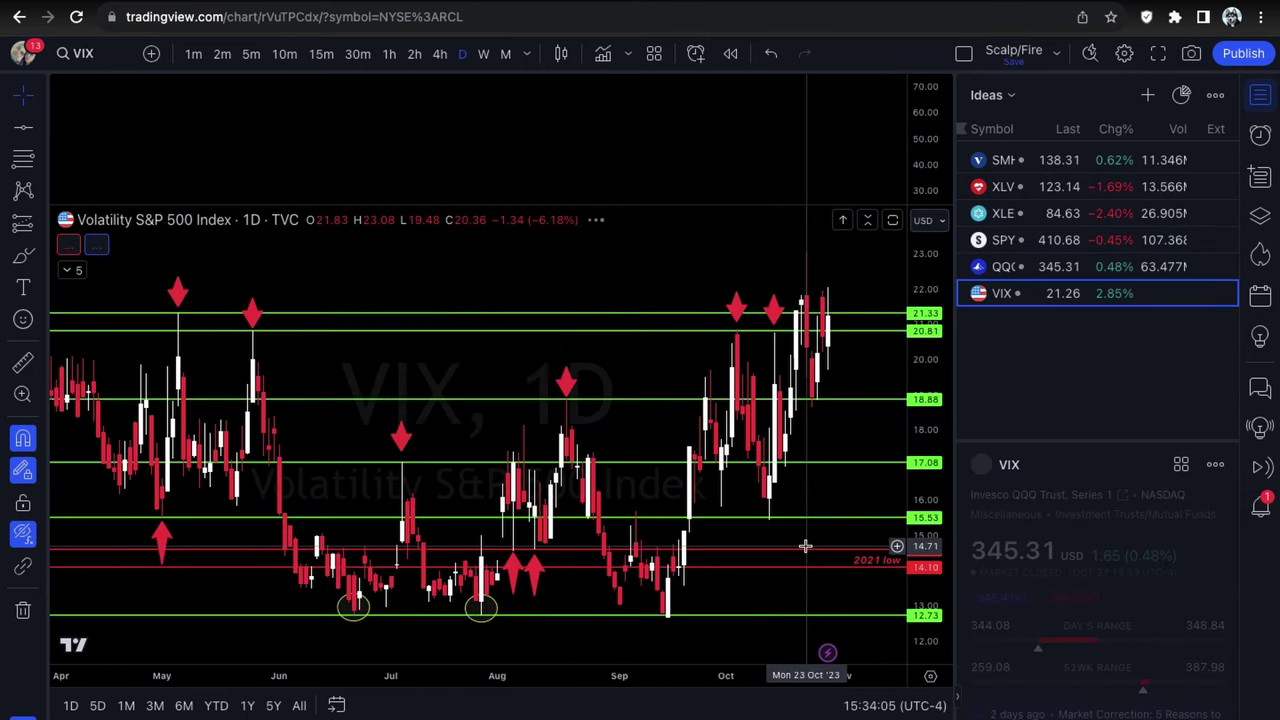
{"action": "scroll", "coordinate": [805, 546], "scroll_direction": "left", "scroll_amount": 3}
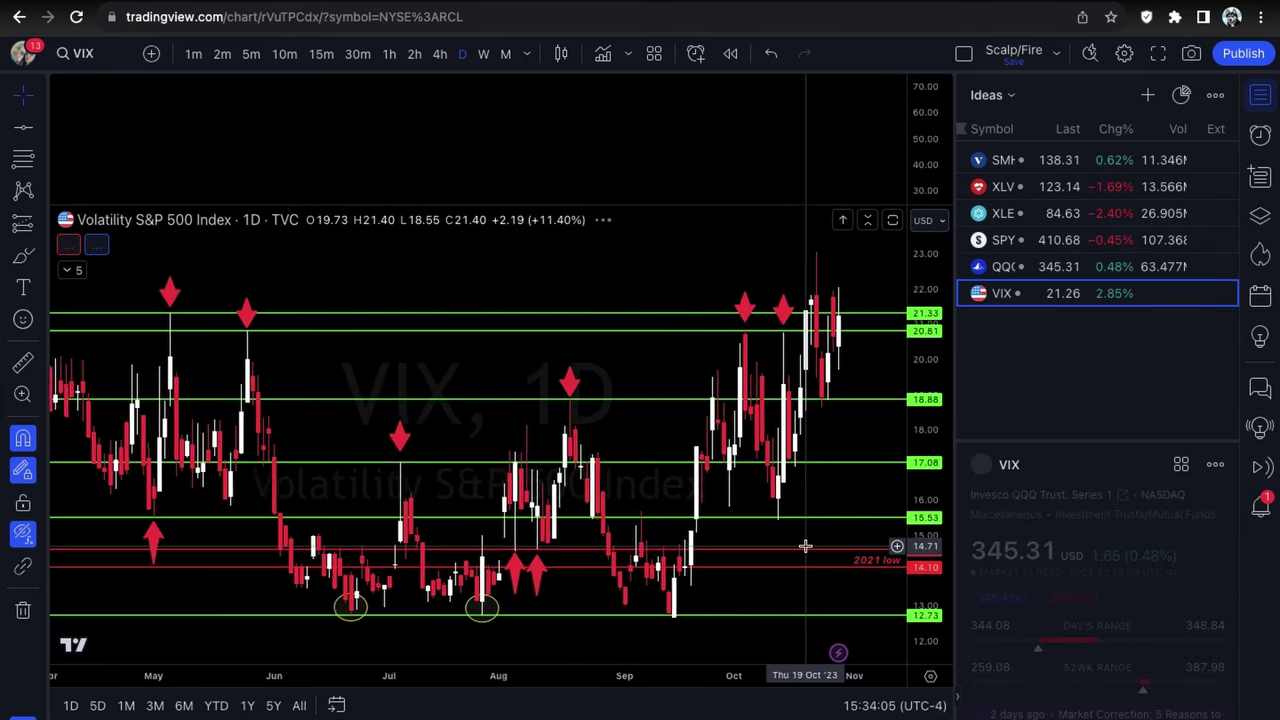
{"action": "scroll", "coordinate": [805, 546], "scroll_direction": "down", "scroll_amount": 2}
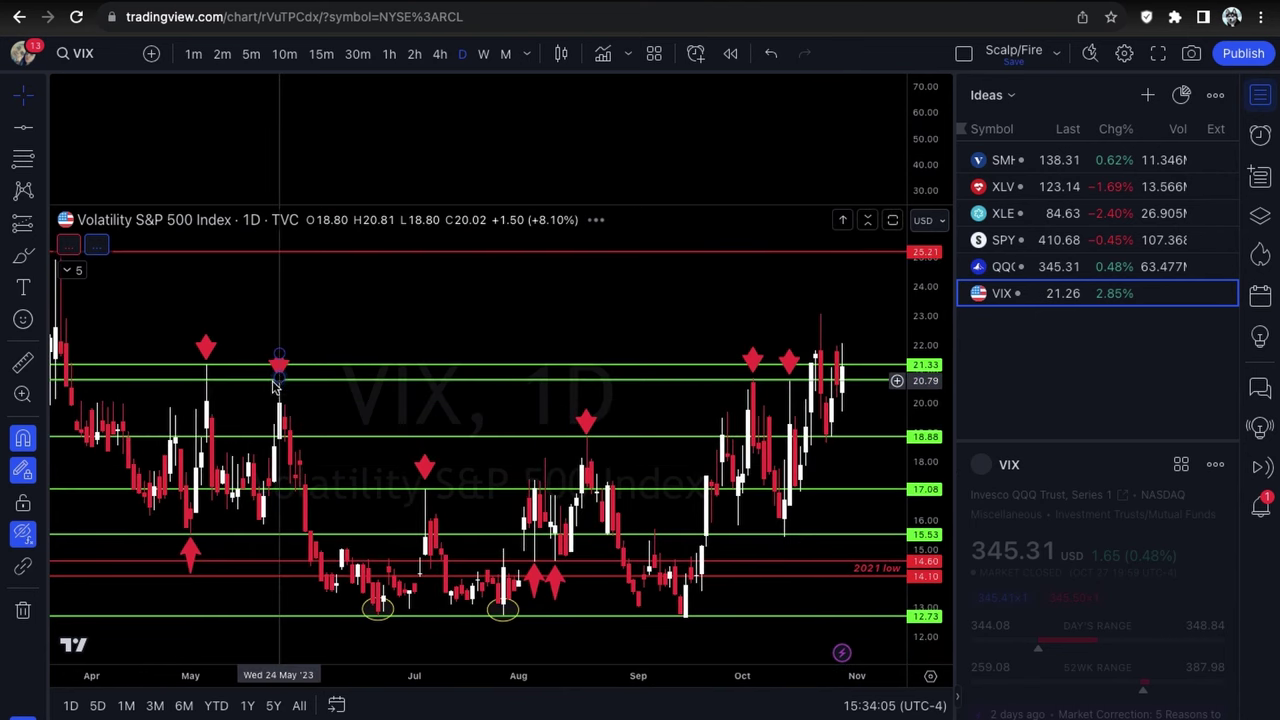
{"action": "left_click_drag", "start_coordinate": [279, 380], "coordinate": [279, 377]}
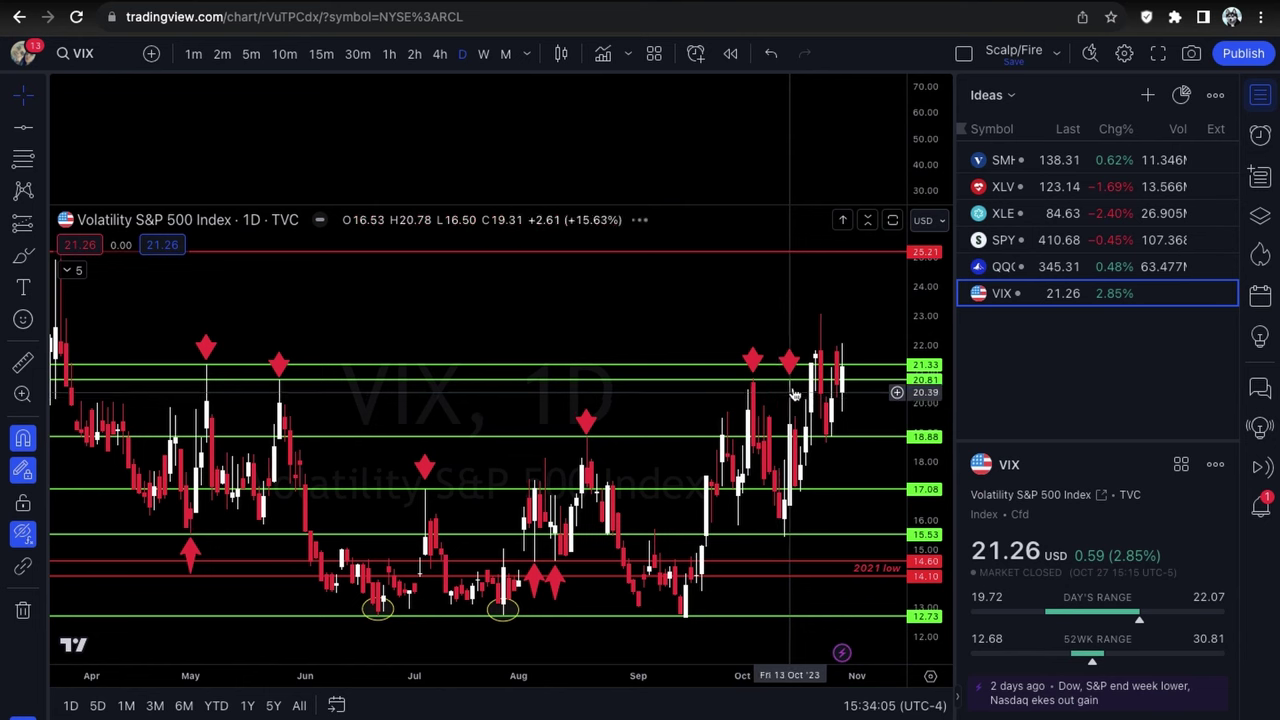
Examine VIX's 18.88 level at the Aug 18 peak and late-October lows, and compare the latest candle with 20.81 and 21.33.
{"action": "scroll", "coordinate": [831, 404], "scroll_direction": "up", "scroll_amount": 4}
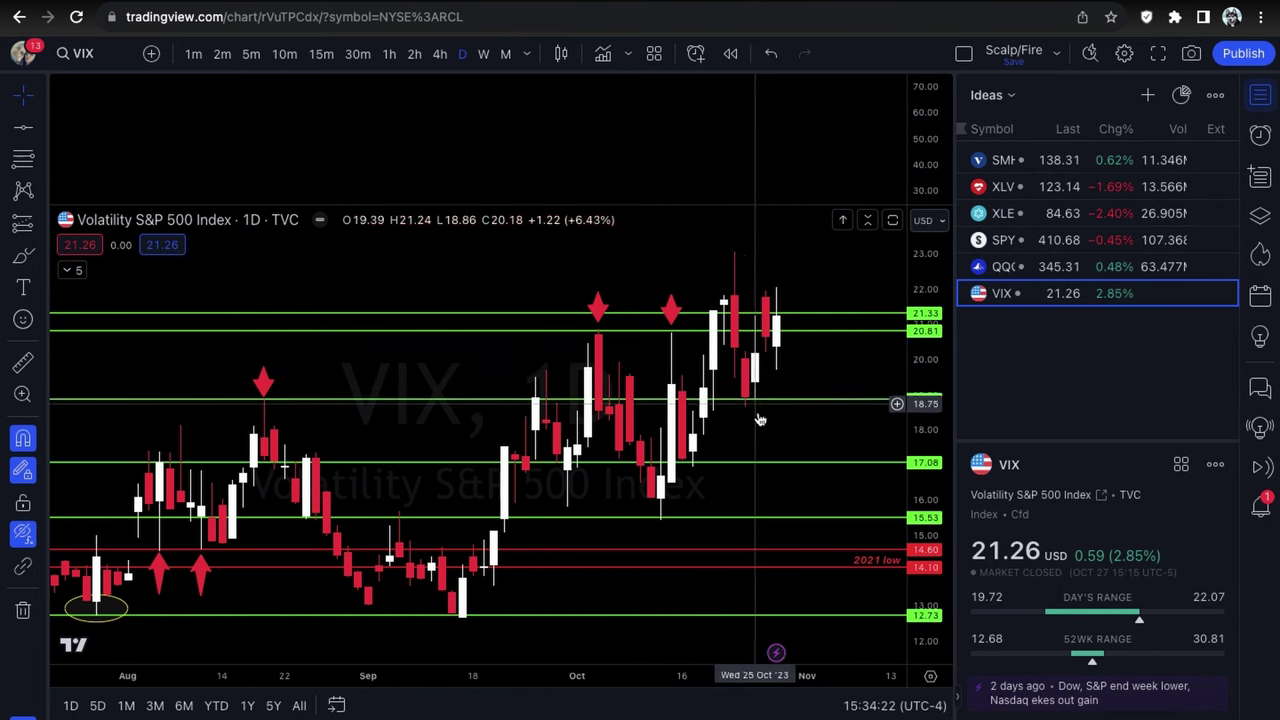
{"action": "scroll", "coordinate": [875, 431], "scroll_direction": "down", "scroll_amount": 1}
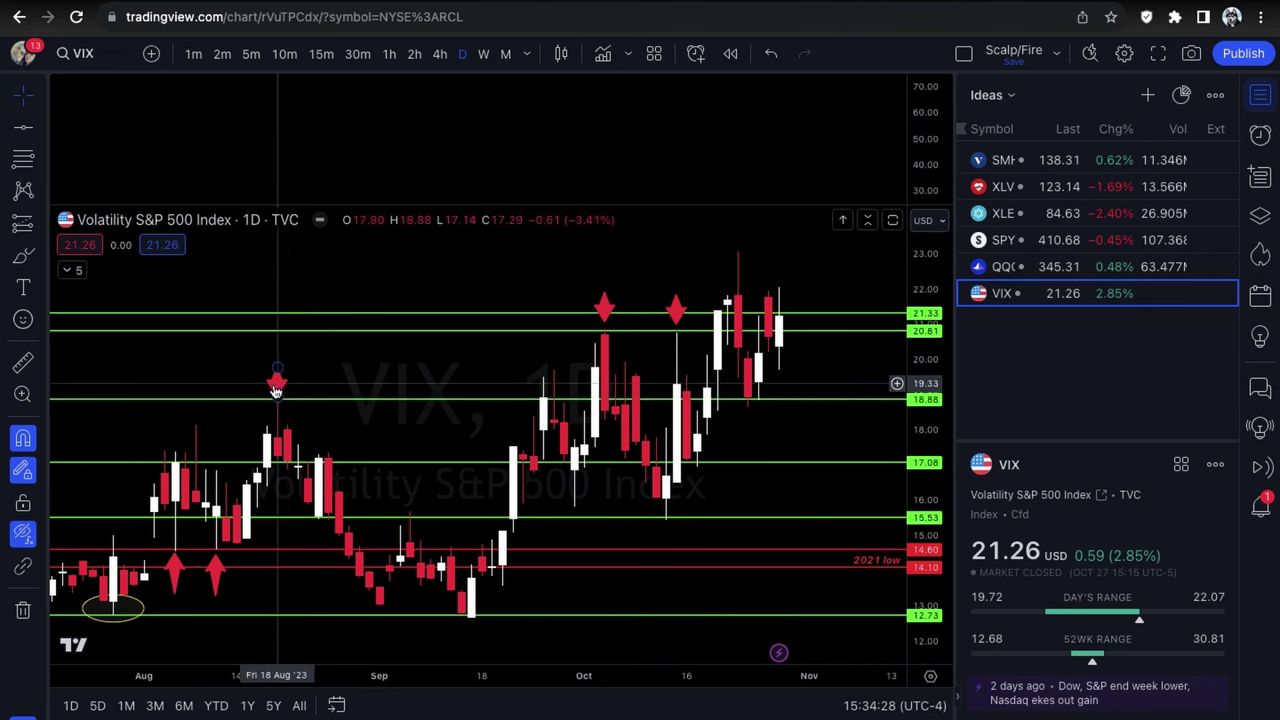
{"action": "scroll", "coordinate": [314, 403], "scroll_direction": "up", "scroll_amount": 1}
{"action": "scroll", "coordinate": [314, 404], "scroll_direction": "down", "scroll_amount": 1}
{"action": "scroll", "coordinate": [390, 382], "scroll_direction": "down", "scroll_amount": 1}
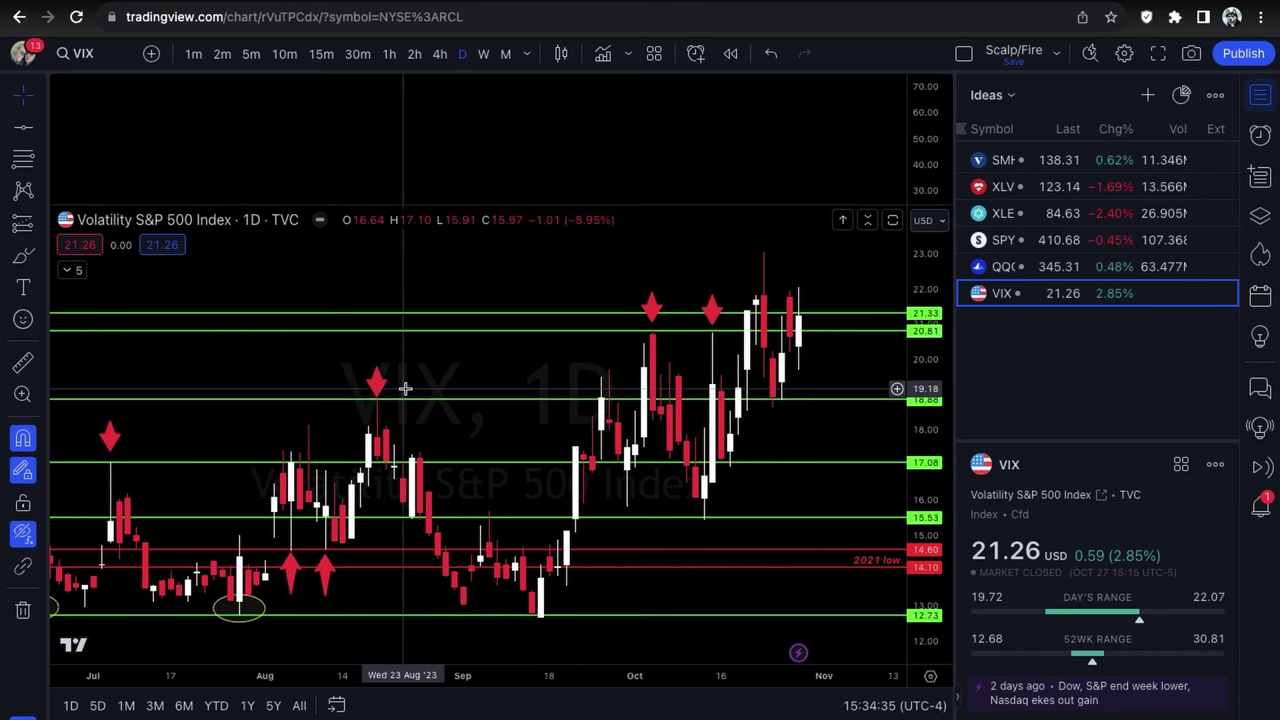
{"action": "scroll", "coordinate": [507, 387], "scroll_direction": "up", "scroll_amount": 2}
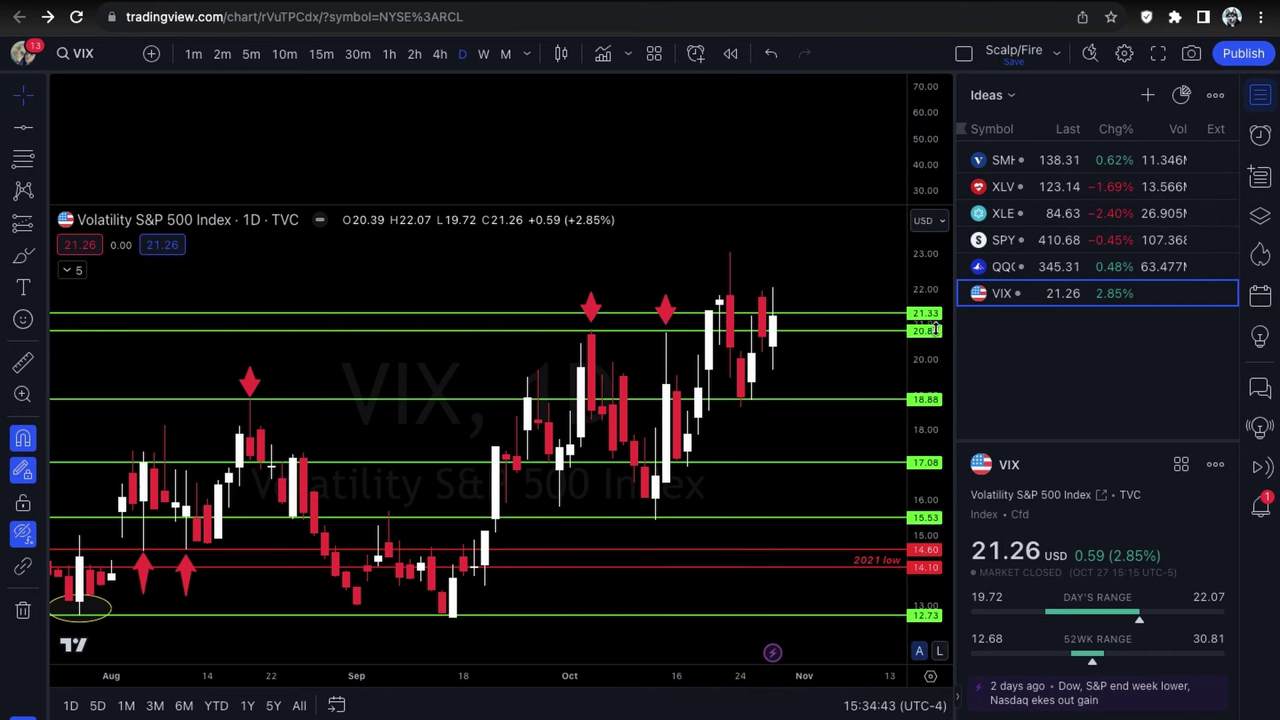
{"action": "scroll", "coordinate": [731, 343], "scroll_direction": "down", "scroll_amount": 3}
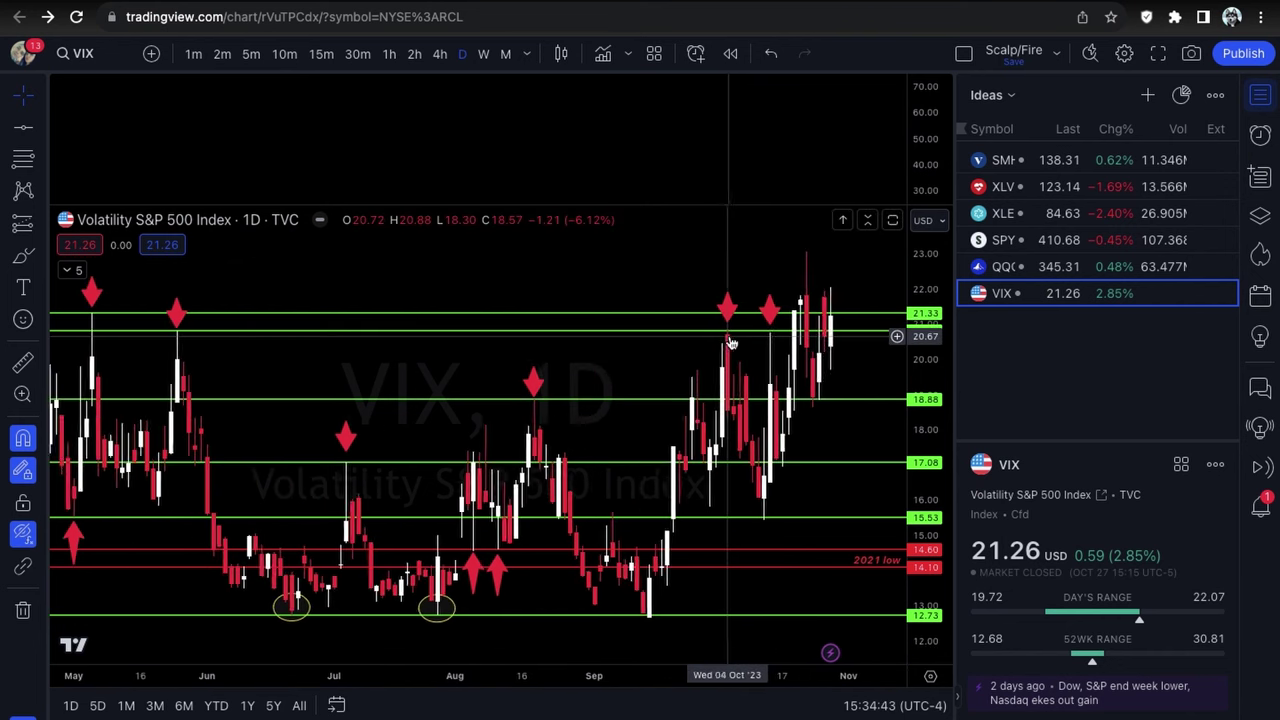
{"action": "scroll", "coordinate": [837, 323], "scroll_direction": "up", "scroll_amount": 2}
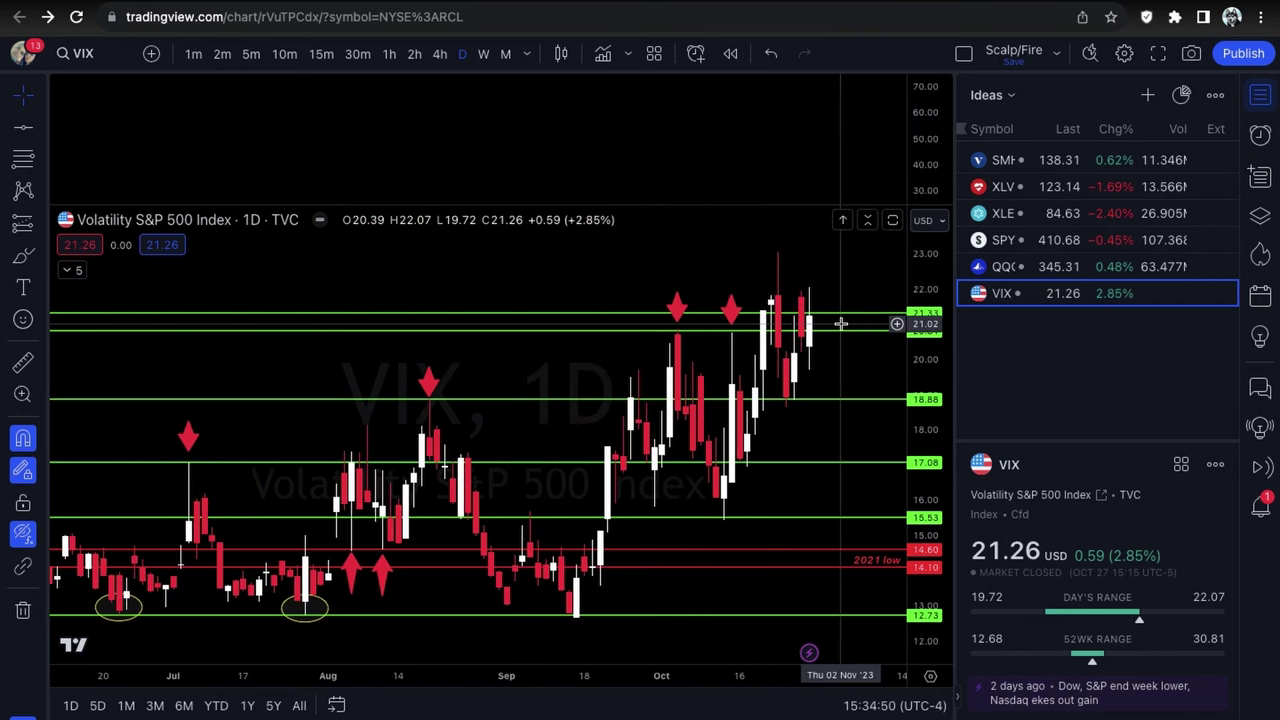
{"action": "scroll", "coordinate": [841, 323], "scroll_direction": "up", "scroll_amount": 2}
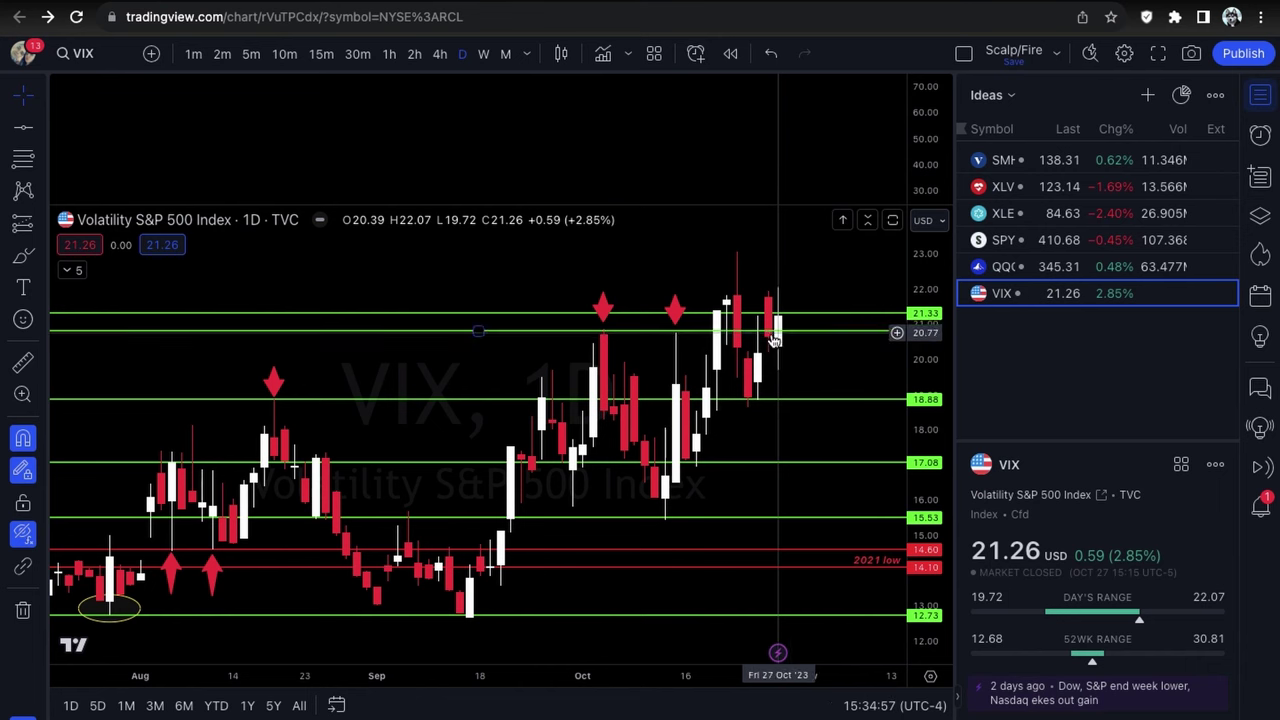
Compare VIX's late-October candles with the 20.81 and 21.33 levels and the arrow-marked peaks of May.
{"action": "scroll", "coordinate": [768, 345], "scroll_direction": "down", "scroll_amount": 3}
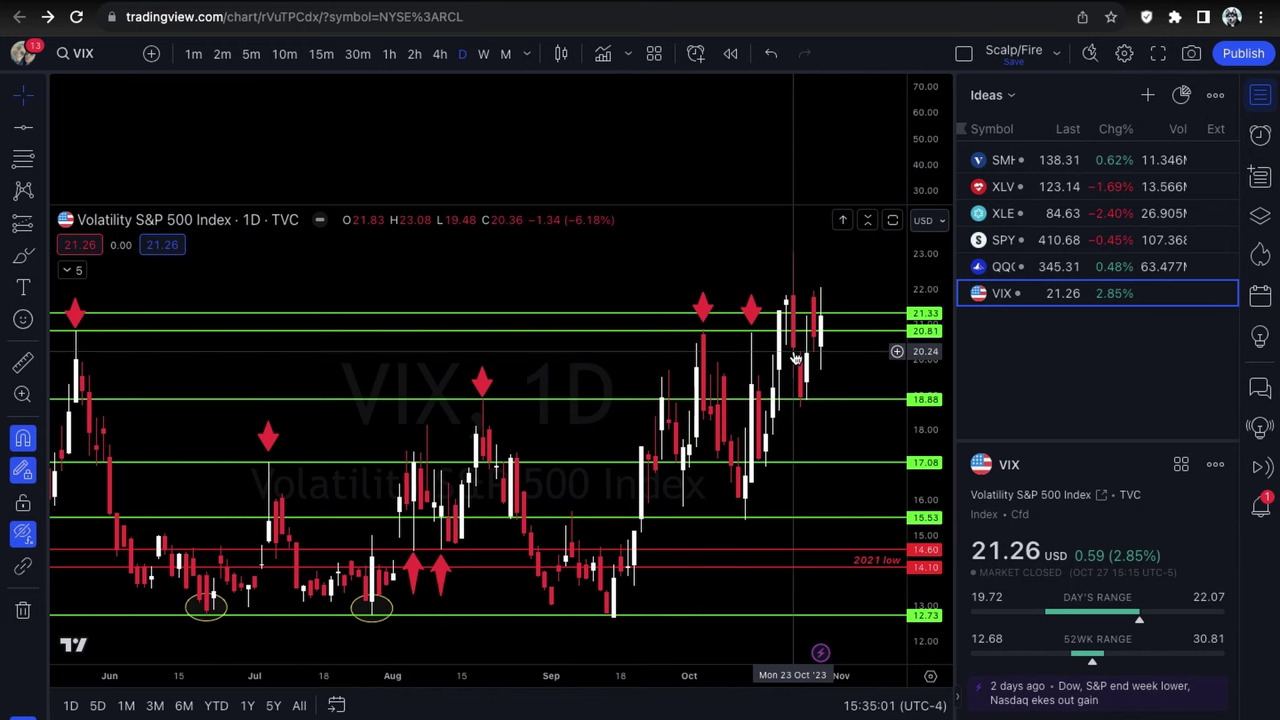
{"action": "scroll", "coordinate": [841, 437], "scroll_direction": "down", "scroll_amount": 2}
{"action": "scroll", "coordinate": [851, 446], "scroll_direction": "right", "scroll_amount": 4}
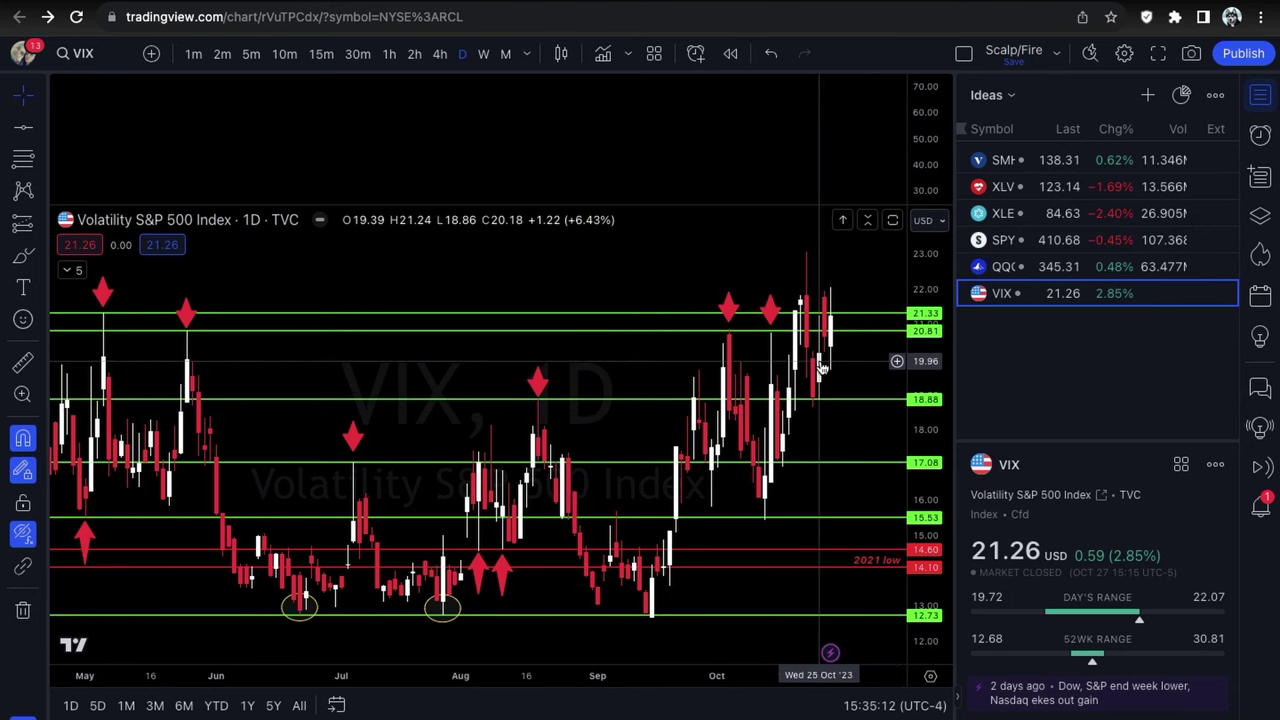
{"action": "scroll", "coordinate": [857, 386], "scroll_direction": "left", "scroll_amount": 2}
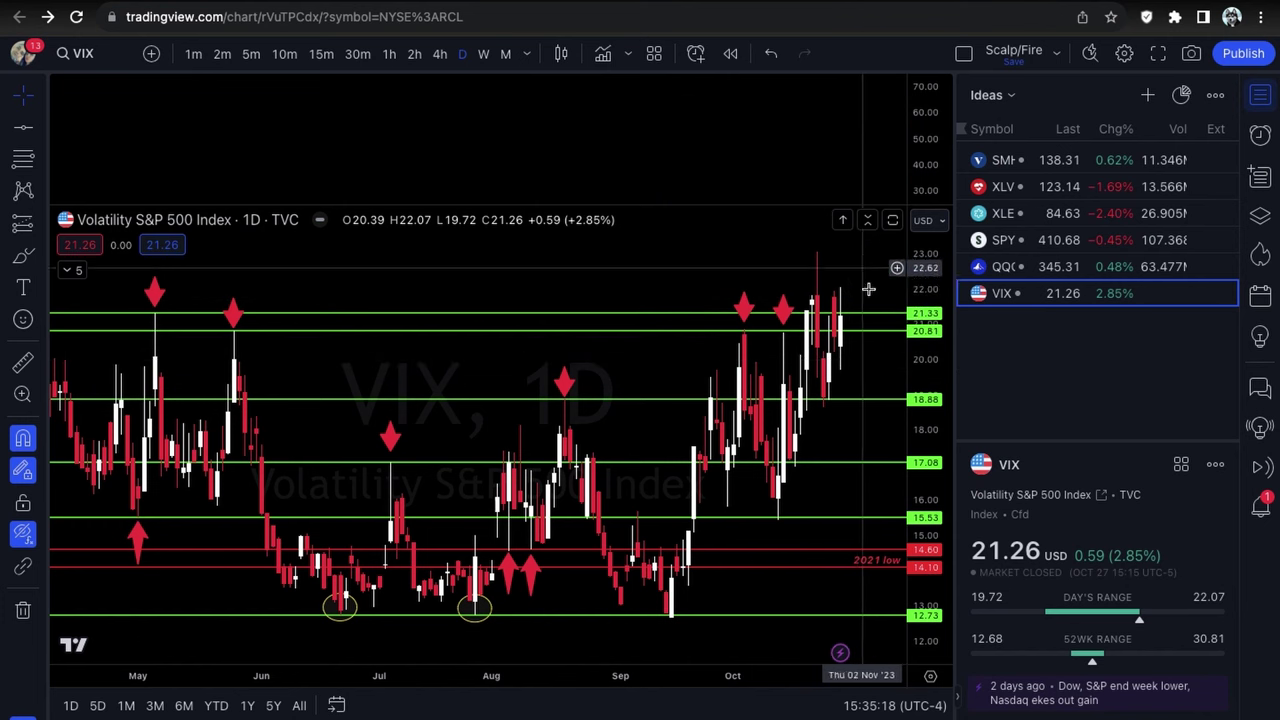
{"action": "scroll", "coordinate": [855, 305], "scroll_direction": "up", "scroll_amount": 1}
{"action": "scroll", "coordinate": [852, 312], "scroll_direction": "down", "scroll_amount": 3}
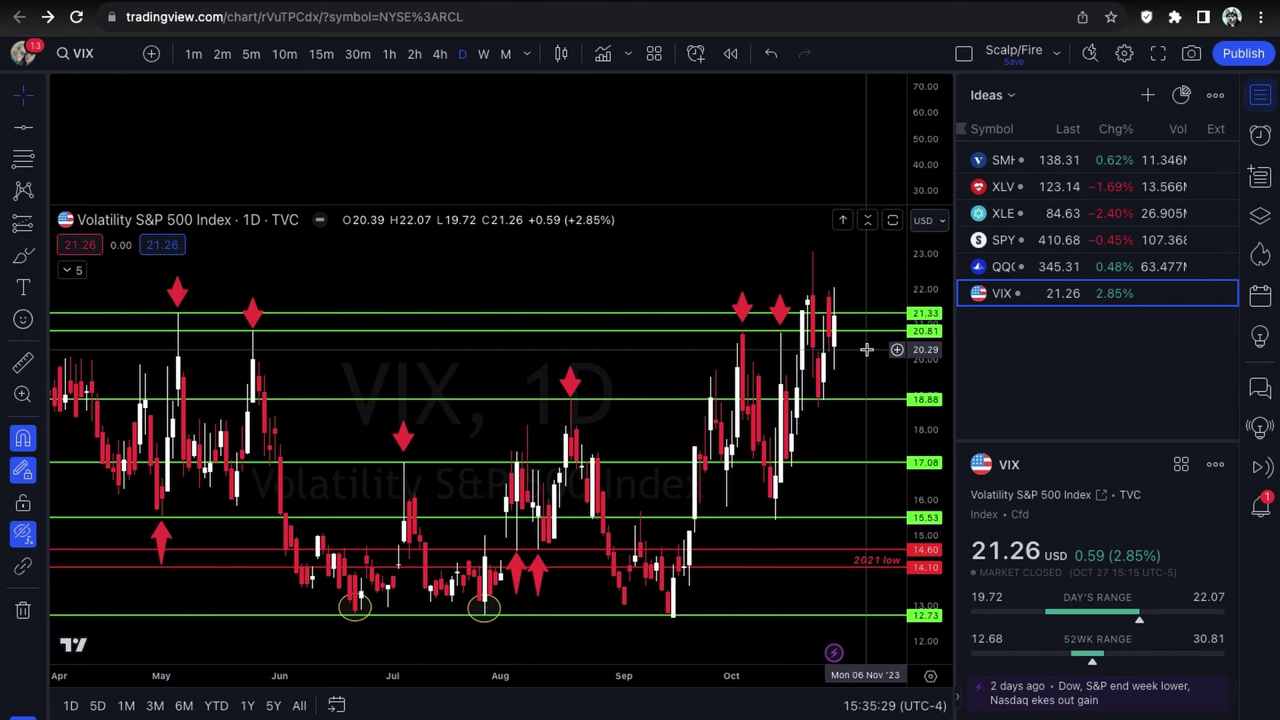
{"action": "scroll", "coordinate": [837, 350], "scroll_direction": "up", "scroll_amount": 1}
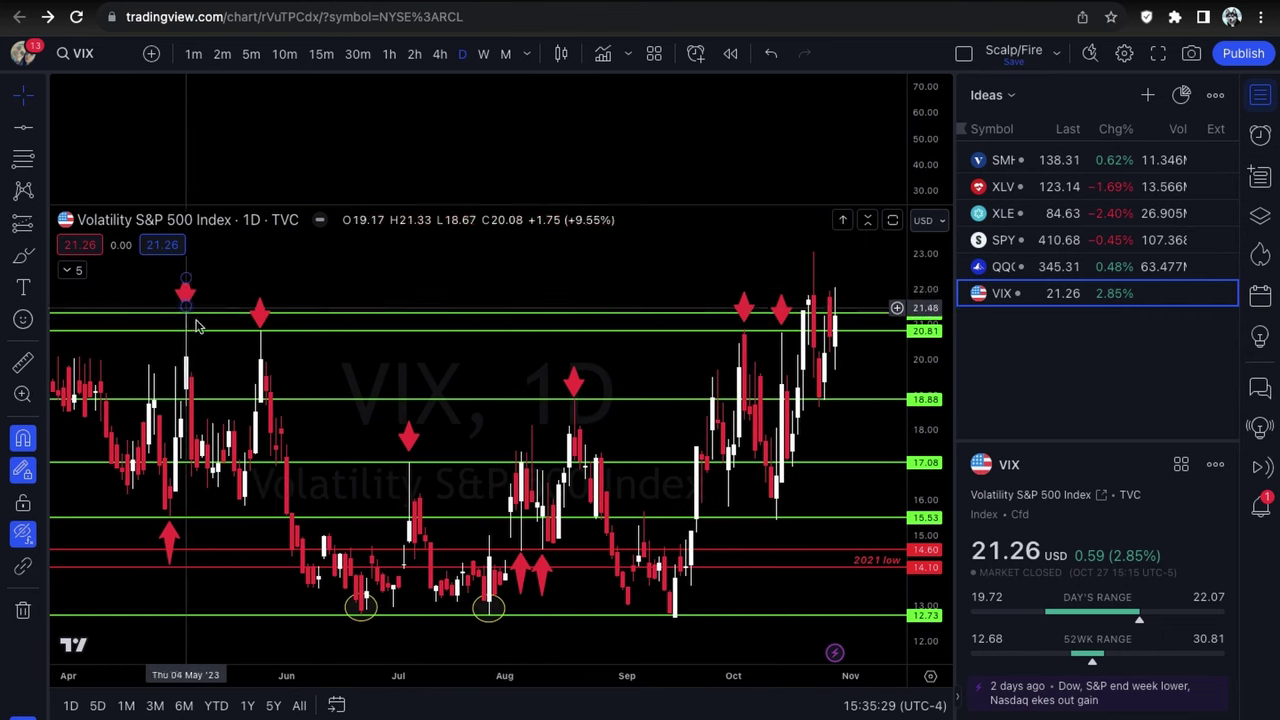
Examine VIX's overhead red levels at 25.21, 28.91 and 30.81 in relation to the latest October candles.
{"action": "scroll", "coordinate": [589, 438], "scroll_direction": "down", "scroll_amount": 1}
{"action": "scroll", "coordinate": [620, 437], "scroll_direction": "up", "scroll_amount": 1}
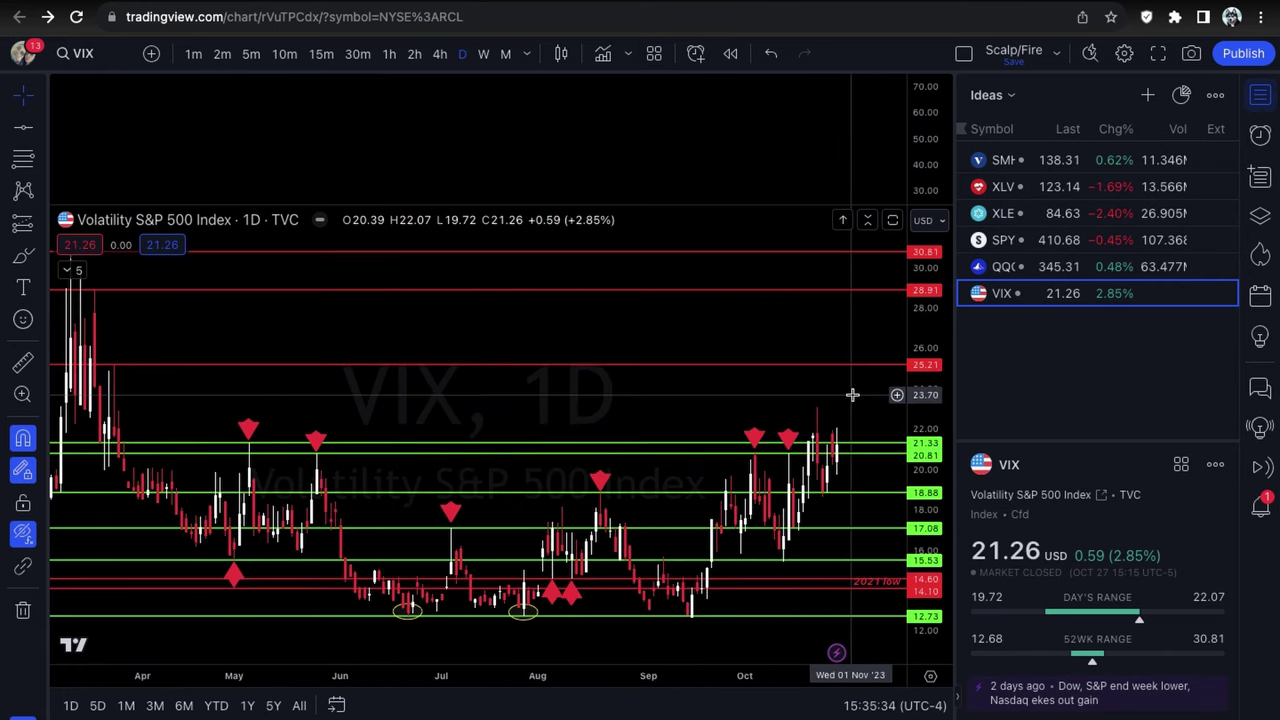
{"action": "left_click", "coordinate": [856, 443]}
{"action": "left_click_drag", "start_coordinate": [848, 436], "coordinate": [856, 431]}
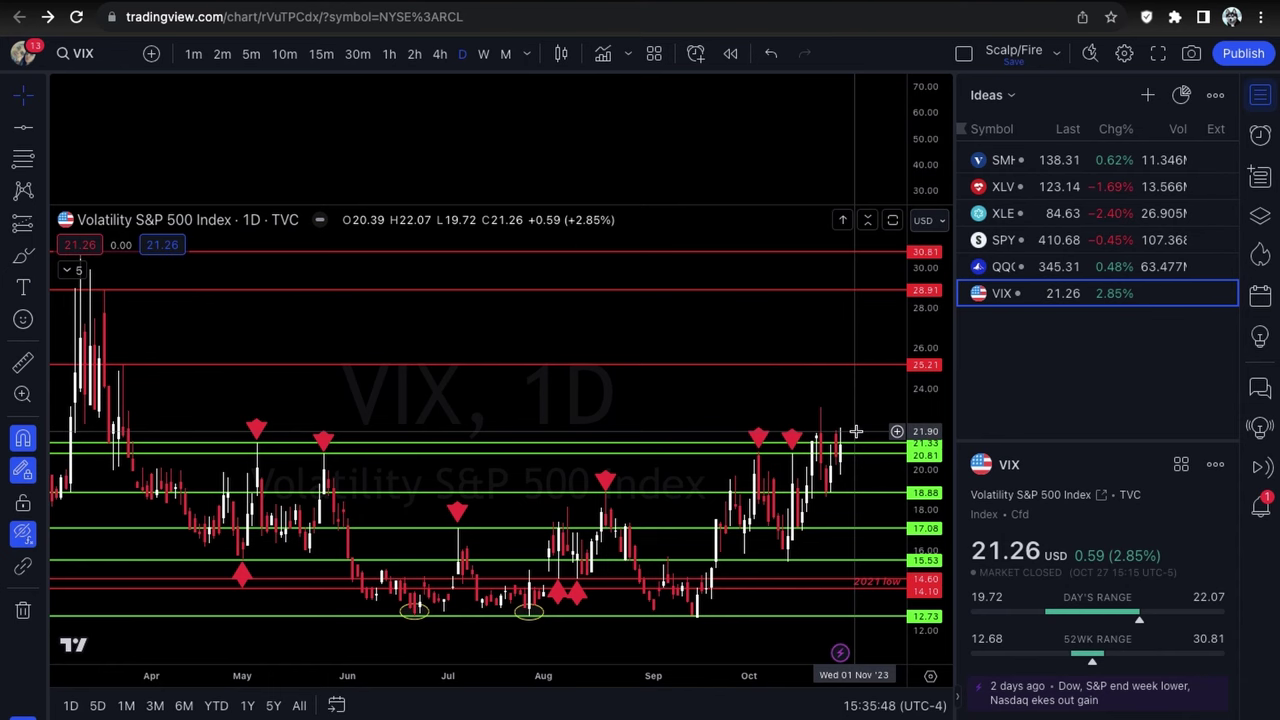
{"action": "scroll", "coordinate": [856, 431], "scroll_direction": "up", "scroll_amount": 1}
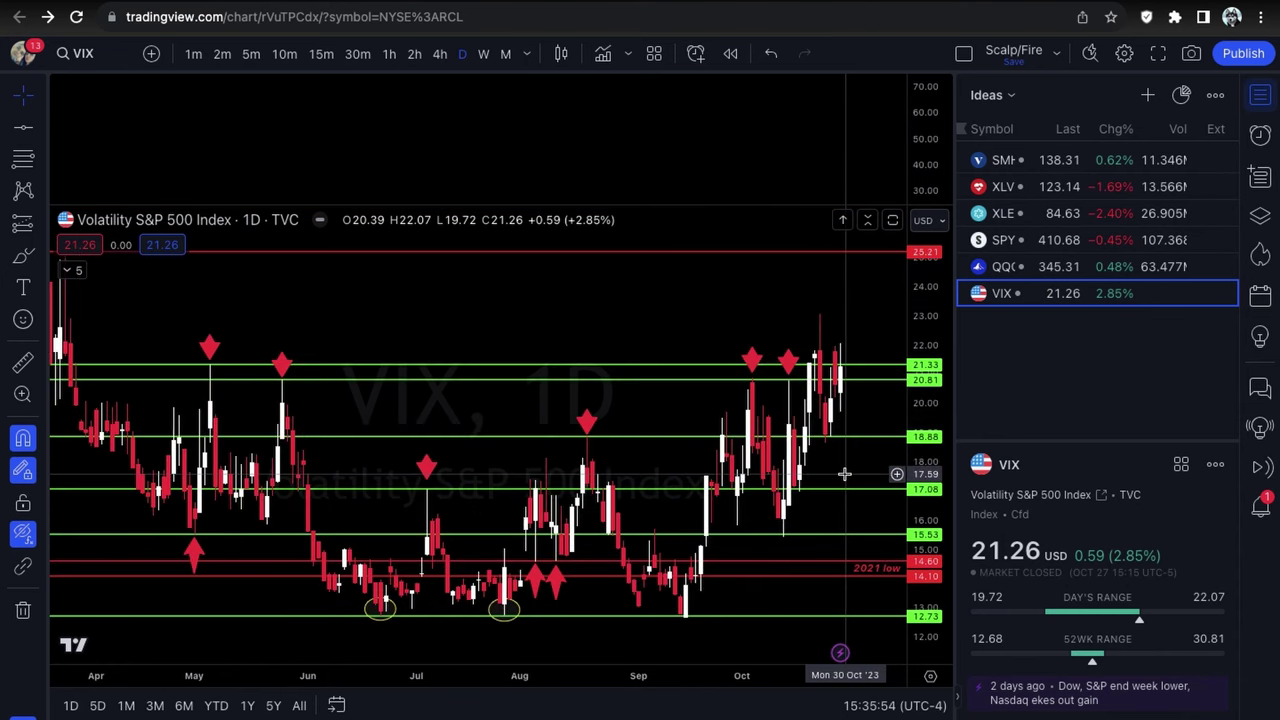
{"action": "scroll", "coordinate": [844, 474], "scroll_direction": "up", "scroll_amount": 1}
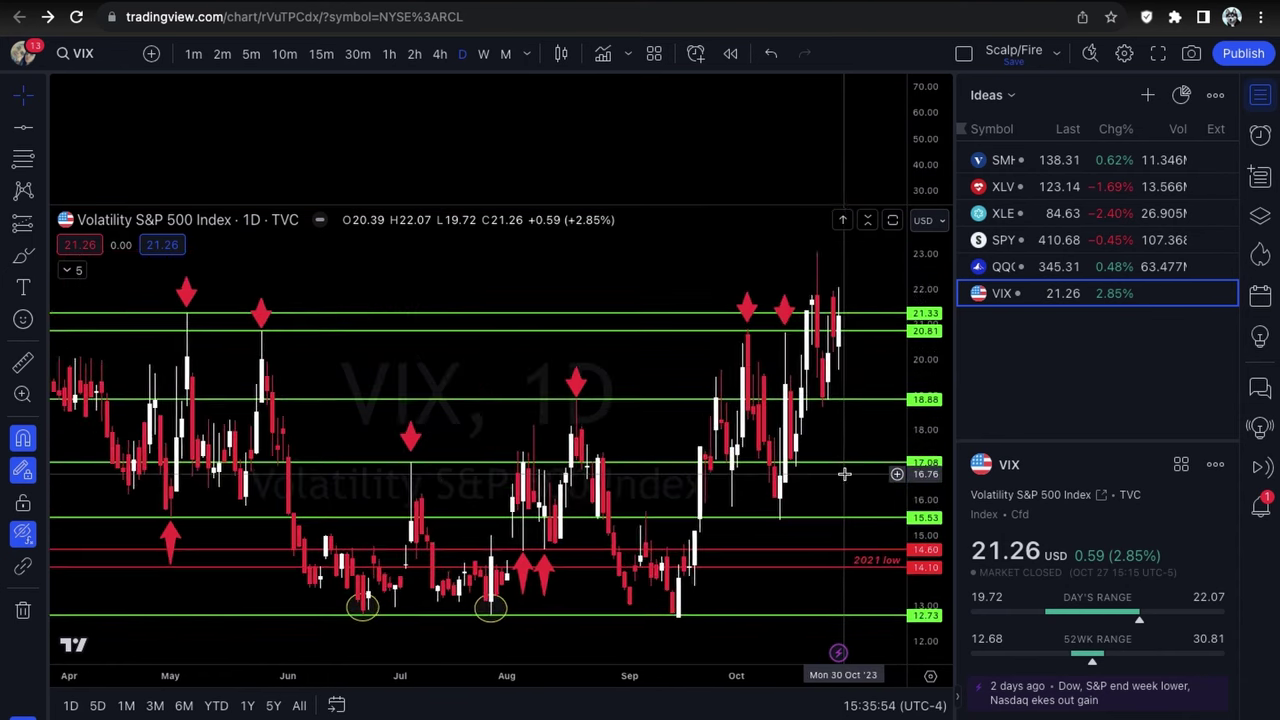
{"action": "scroll", "coordinate": [844, 474], "scroll_direction": "down", "scroll_amount": 1}
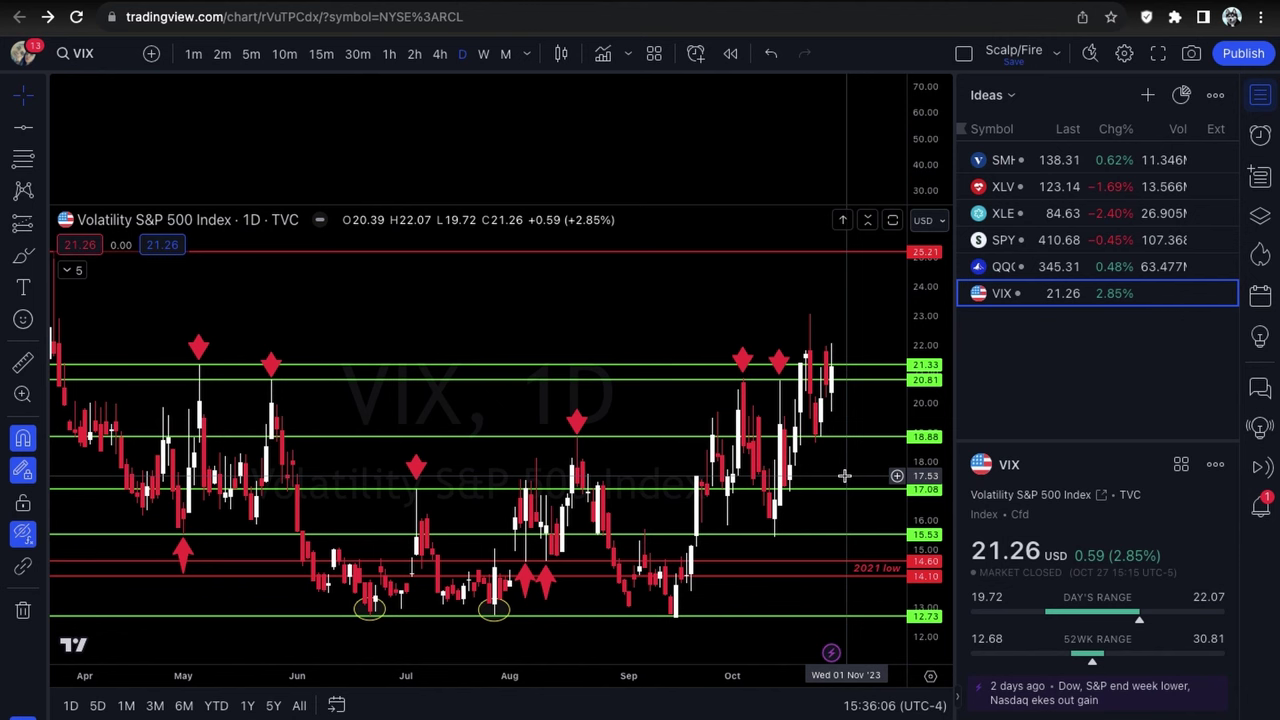
{"action": "scroll", "coordinate": [844, 476], "scroll_direction": "up", "scroll_amount": 1}
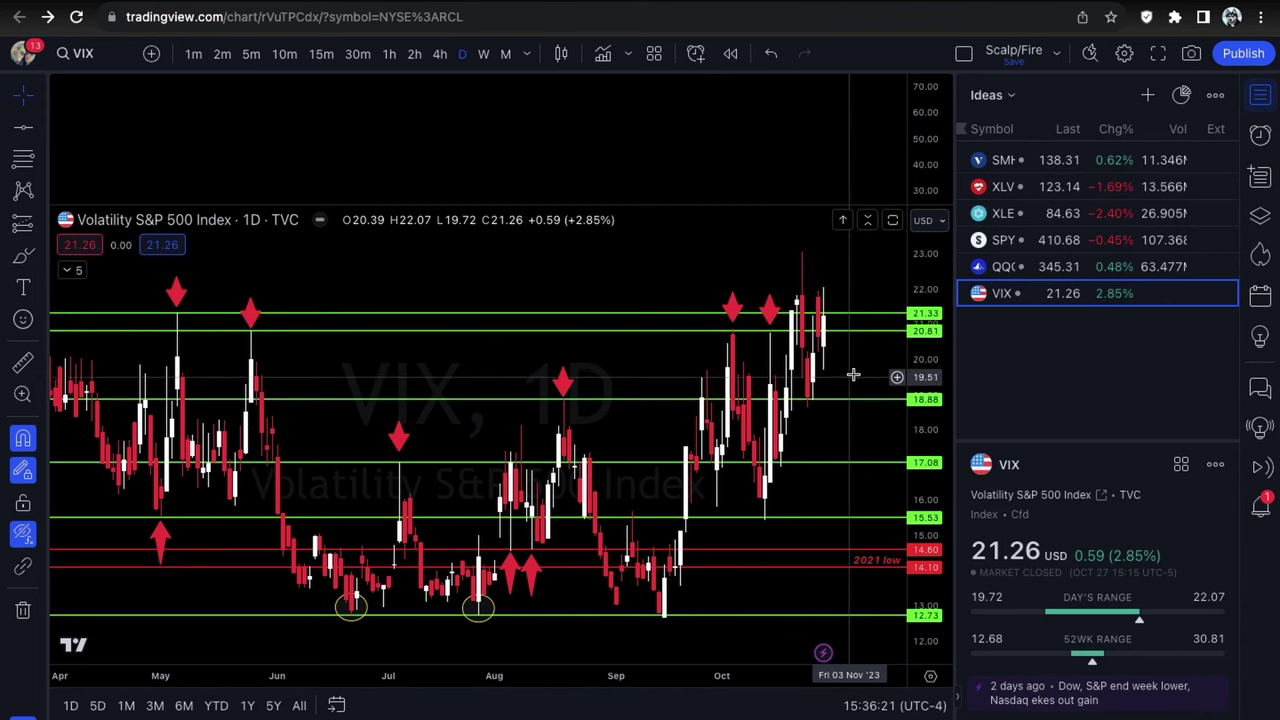
Inspect VIX's Oct 27 candle up close against the 20.81 and 21.33 levels and the October highs.
{"action": "scroll", "coordinate": [890, 335], "scroll_direction": "down", "scroll_amount": 1}
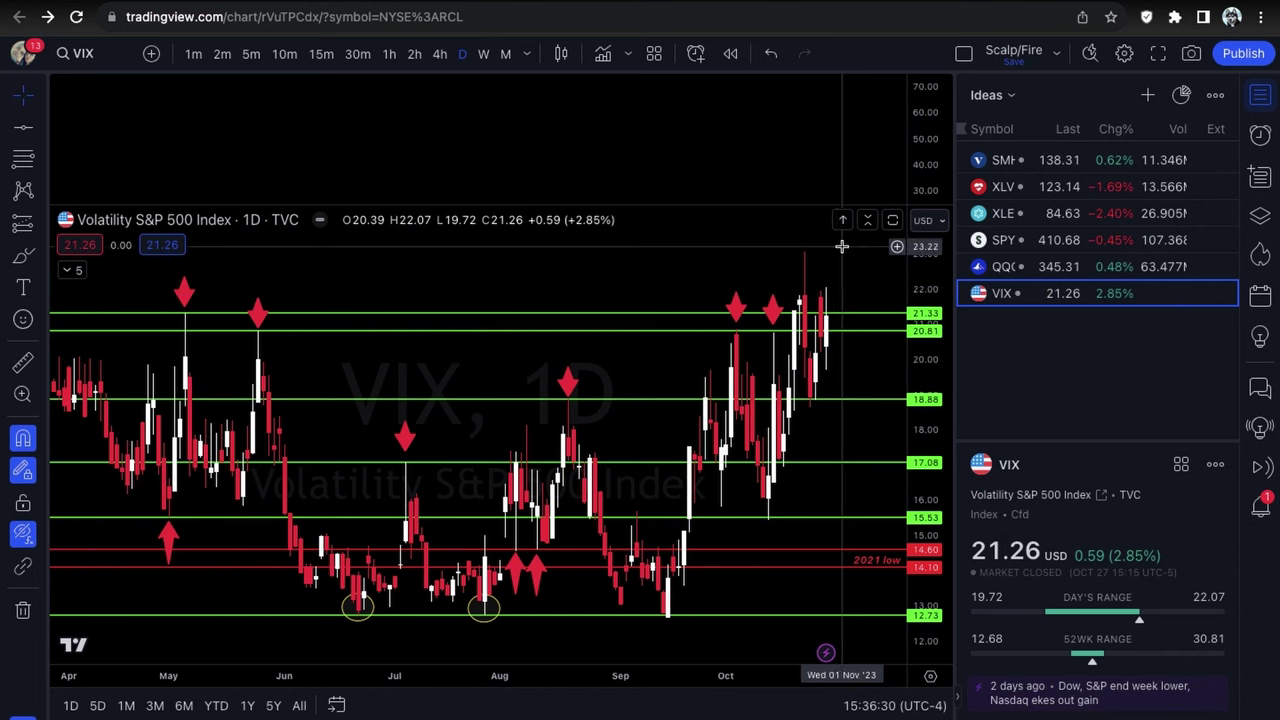
{"action": "scroll", "coordinate": [851, 243], "scroll_direction": "down", "scroll_amount": 1}
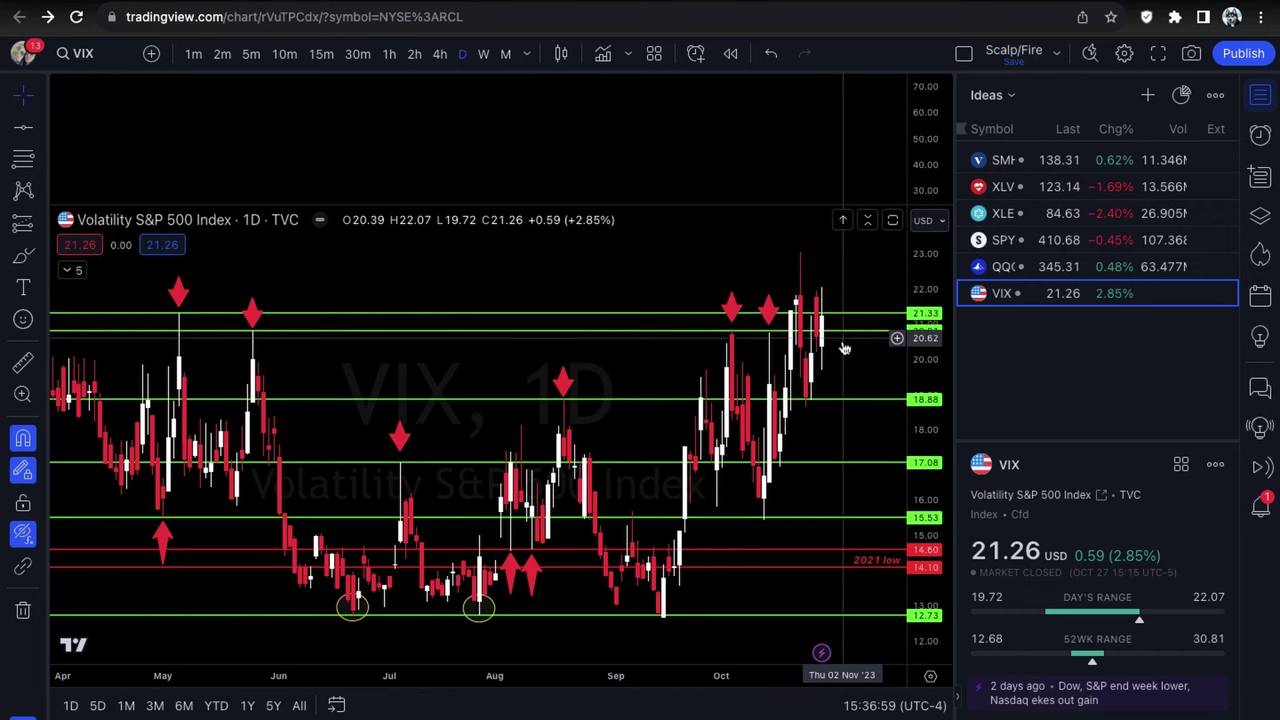
{"action": "scroll", "coordinate": [840, 341], "scroll_direction": "down", "scroll_amount": 1}
{"action": "scroll", "coordinate": [842, 341], "scroll_direction": "up", "scroll_amount": 5}
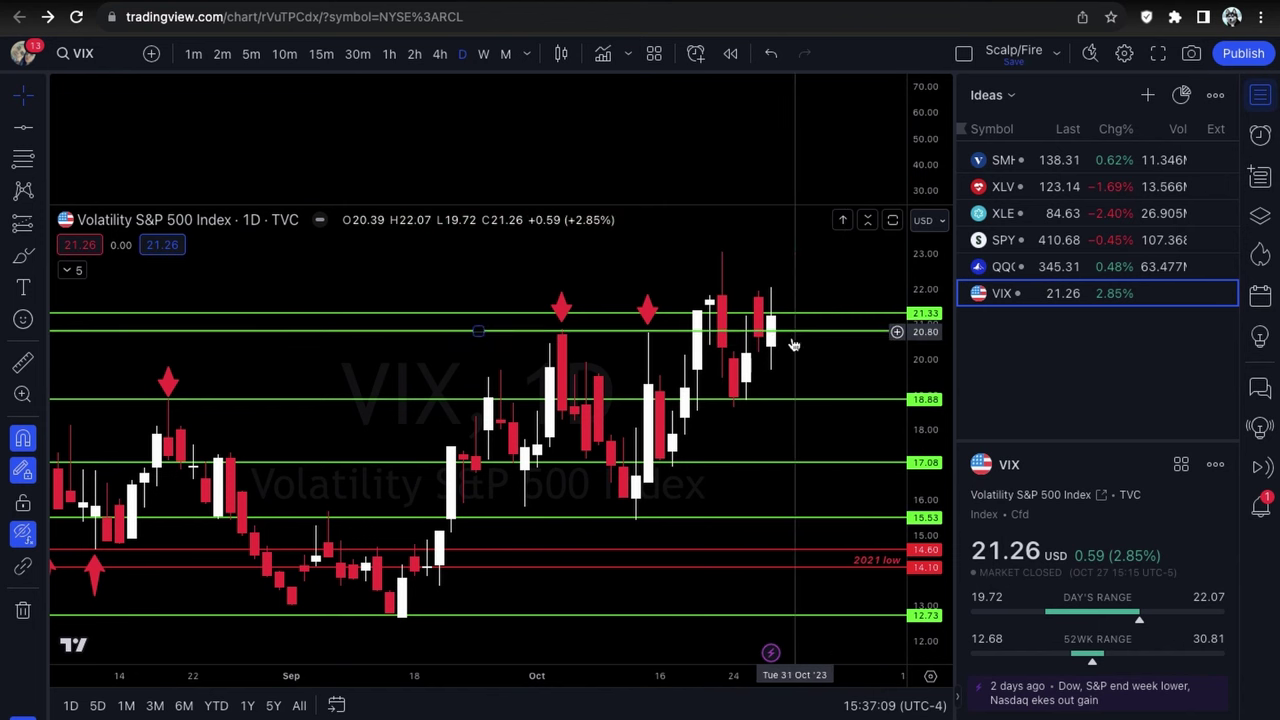
{"action": "scroll", "coordinate": [797, 340], "scroll_direction": "down", "scroll_amount": 1}
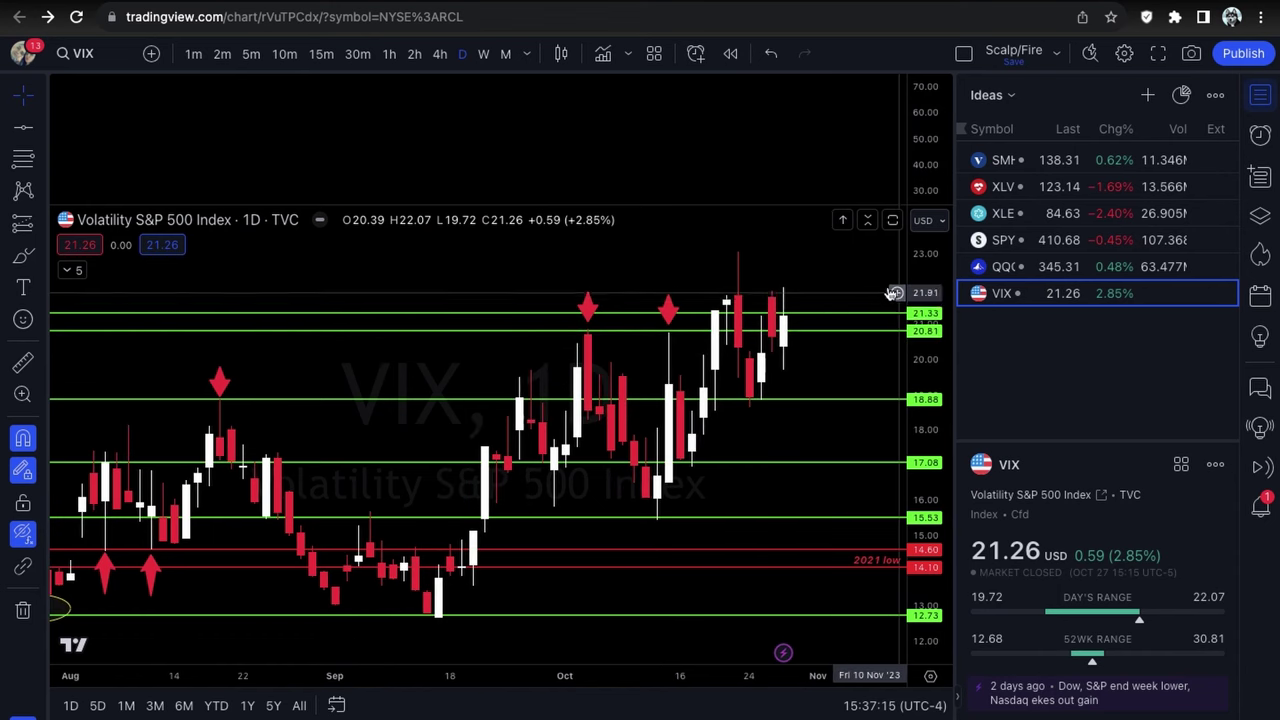
Review VIX's daily range back to May against its marked levels, and return to the TradingView chart from the Seasonax page.
{"action": "scroll", "coordinate": [811, 297], "scroll_direction": "down", "scroll_amount": 2}
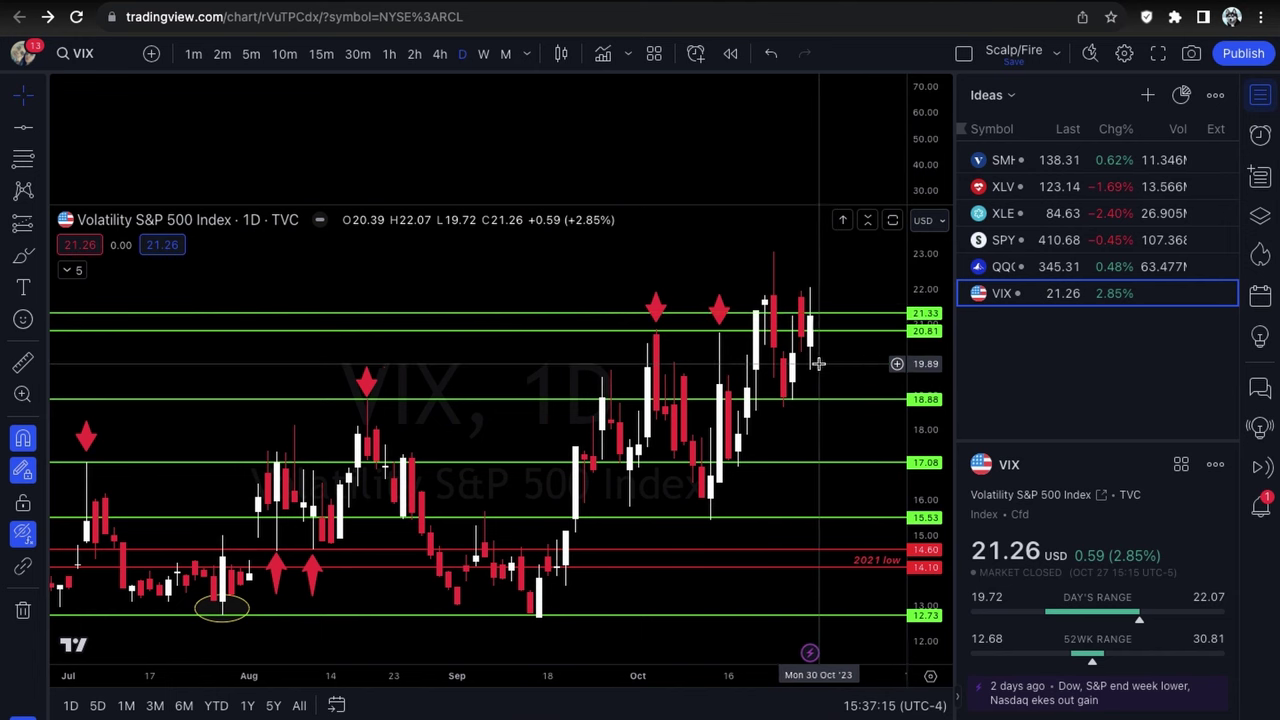
{"action": "scroll", "coordinate": [818, 364], "scroll_direction": "down", "scroll_amount": 1}
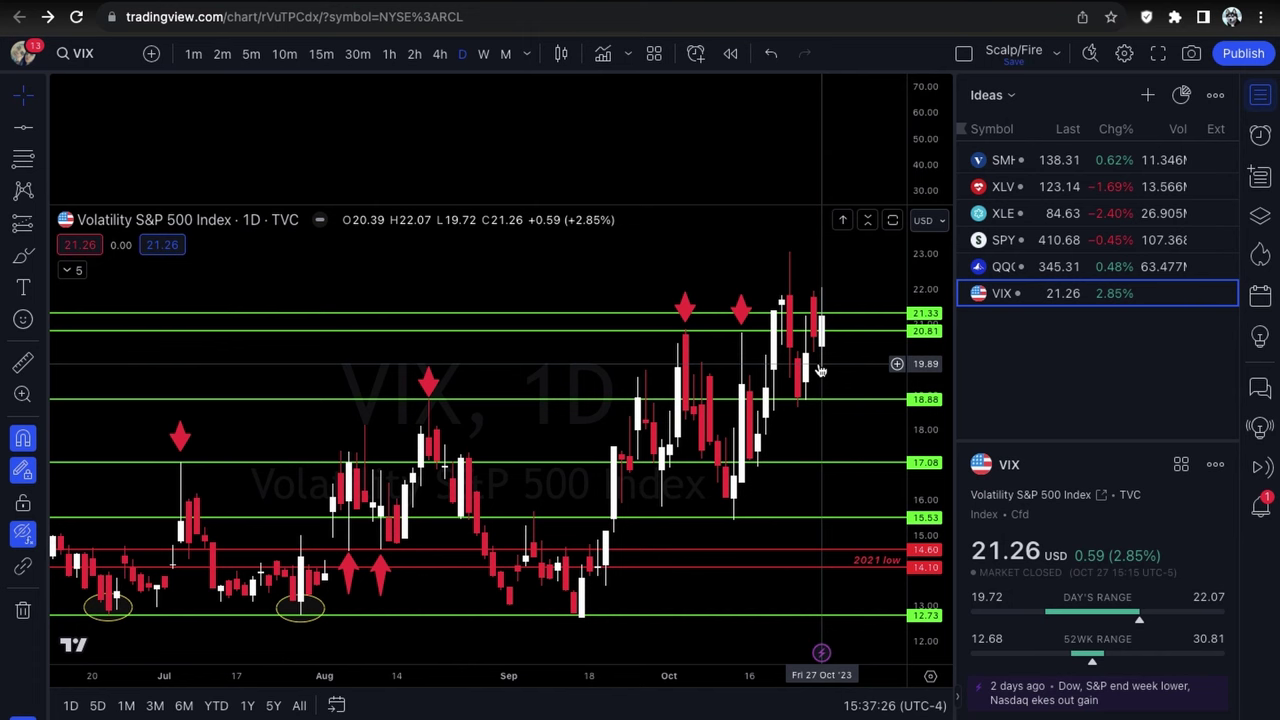
{"action": "scroll", "coordinate": [829, 450], "scroll_direction": "down", "scroll_amount": 4}
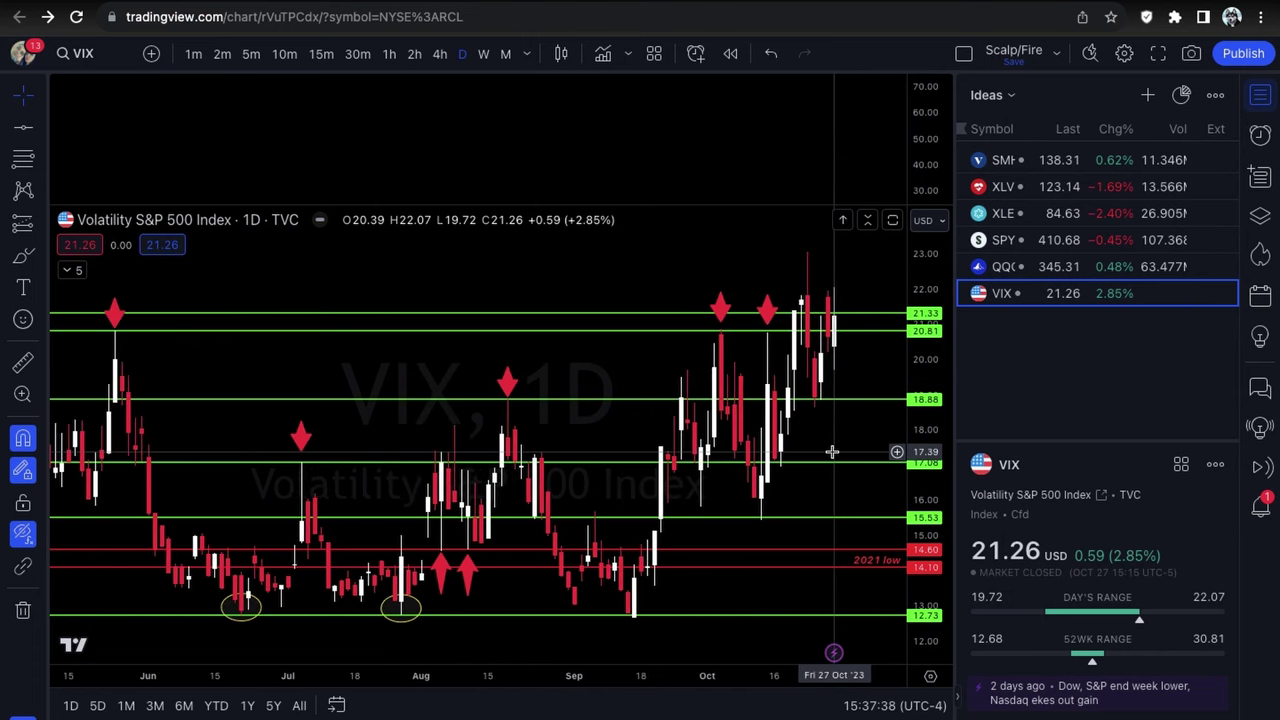
{"action": "scroll", "coordinate": [831, 452], "scroll_direction": "down", "scroll_amount": 3}
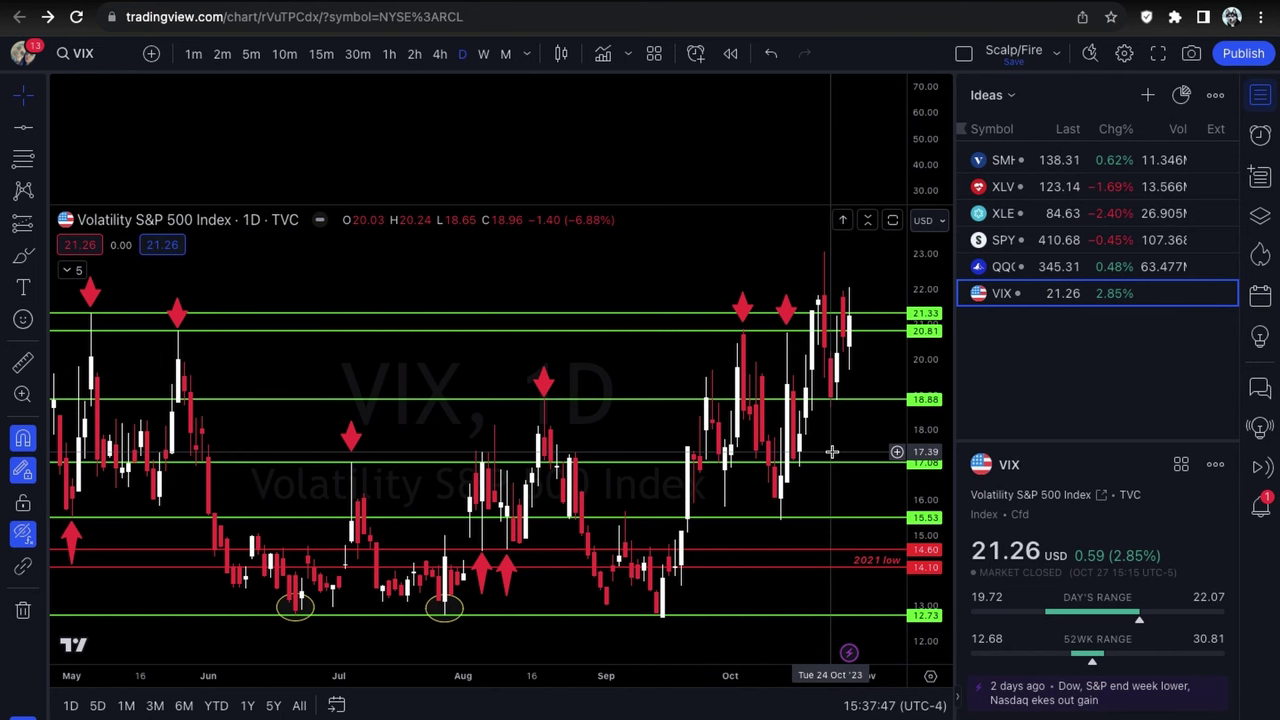
{"action": "scroll", "coordinate": [850, 458], "scroll_direction": "down", "scroll_amount": 1}
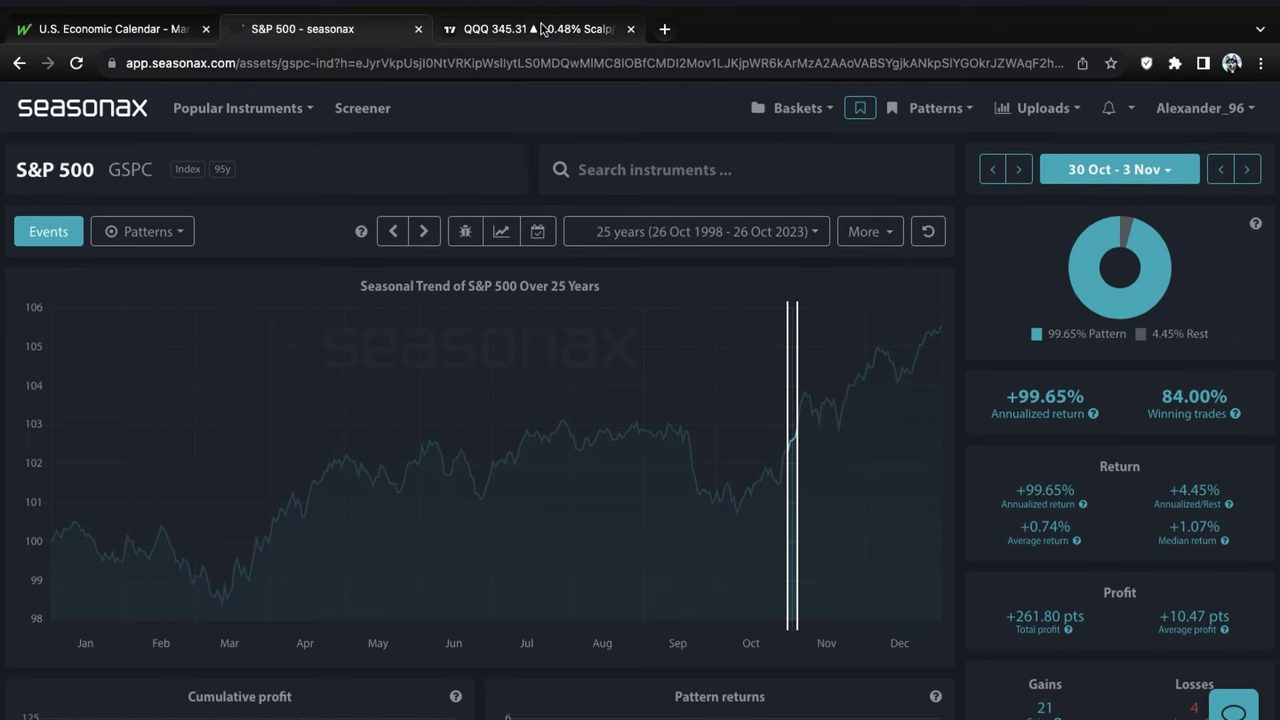
{"action": "left_click", "coordinate": [541, 30]}
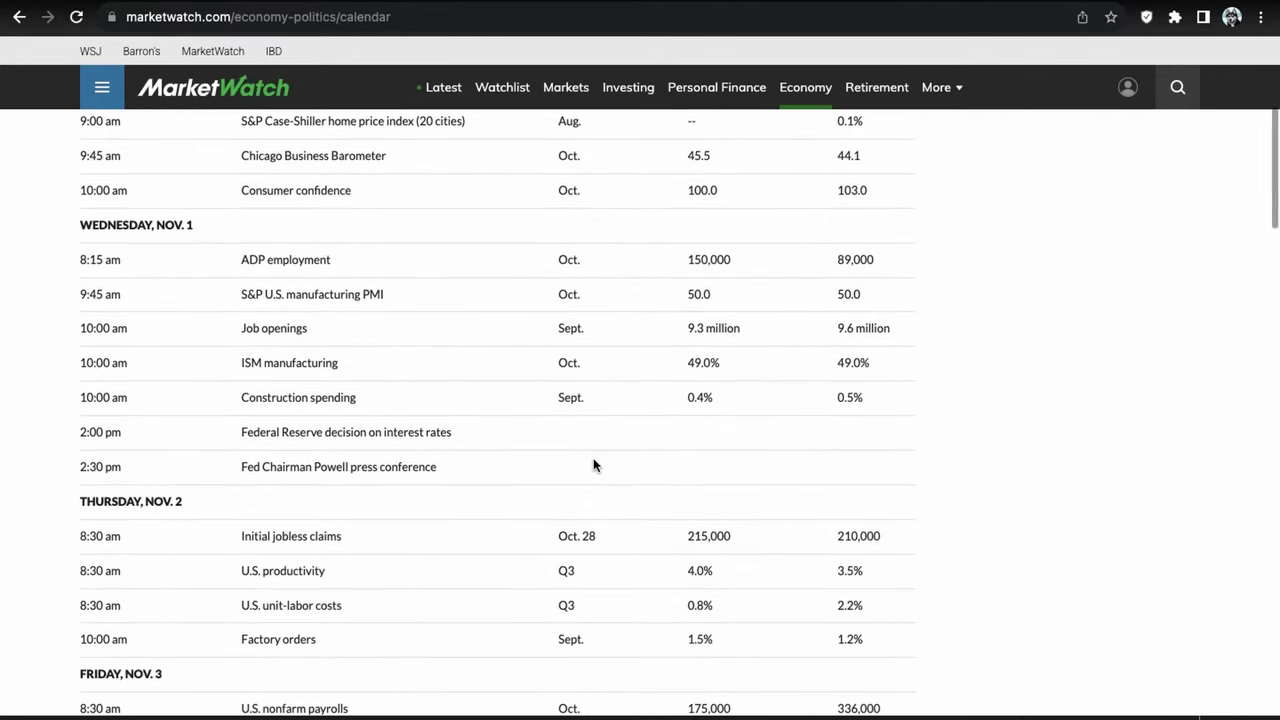
Review the MarketWatch economic calendar for Nov 1-3, including the Fed rate decision, Powell press conference, jobless claims and nonfarm payrolls.
{"action": "scroll", "coordinate": [594, 464], "scroll_direction": "up", "scroll_amount": 2}
{"action": "scroll", "coordinate": [343, 338], "scroll_direction": "down", "scroll_amount": 1}
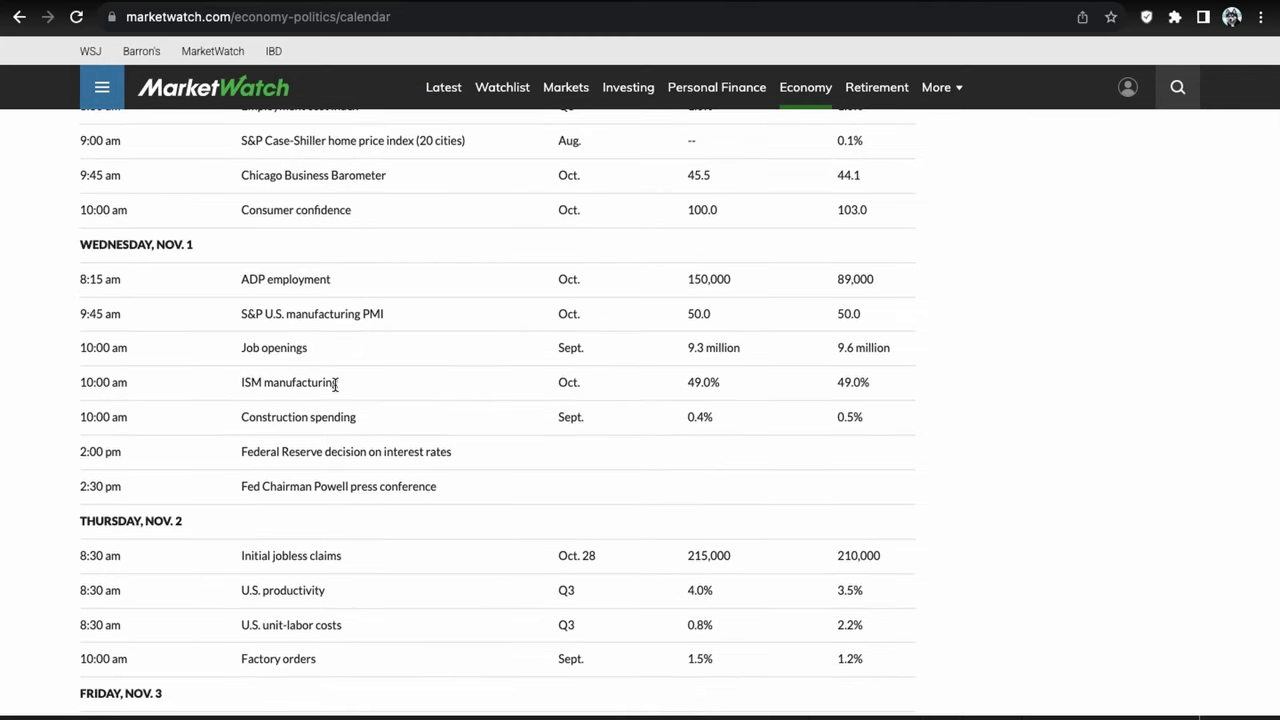
{"action": "scroll", "coordinate": [343, 390], "scroll_direction": "down", "scroll_amount": 1}
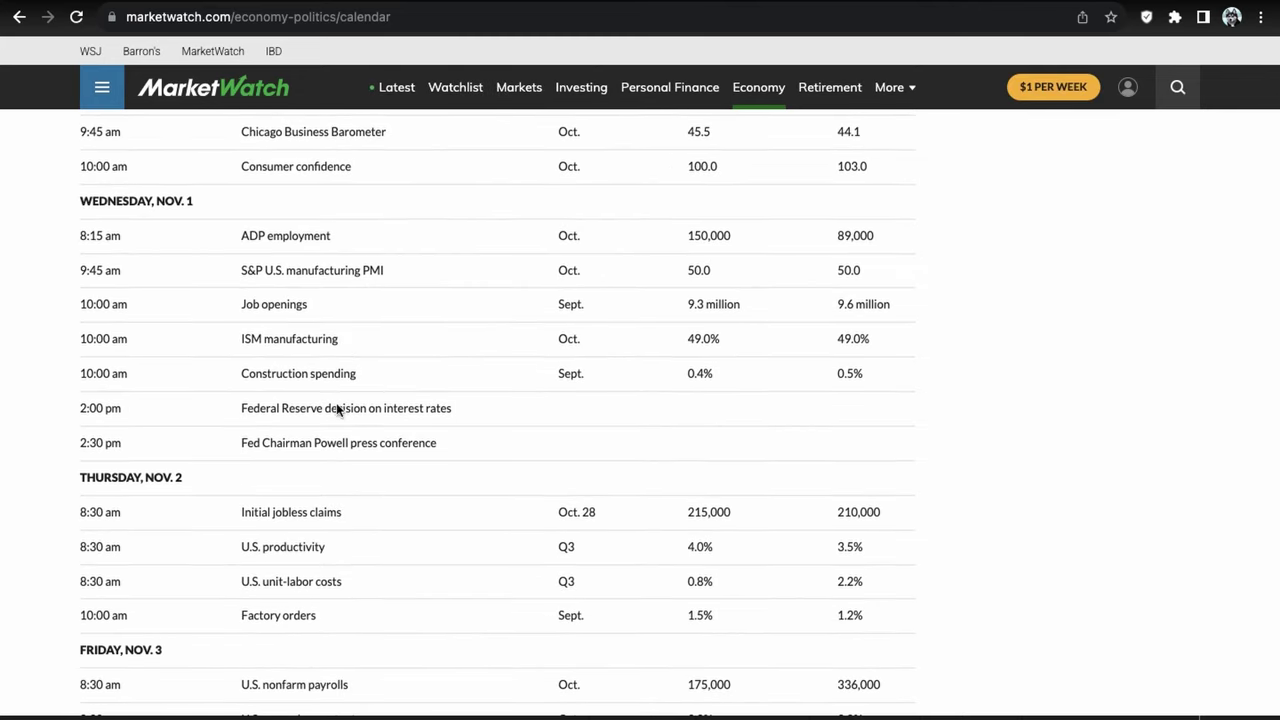
{"action": "scroll", "coordinate": [257, 497], "scroll_direction": "down", "scroll_amount": 1}
{"action": "scroll", "coordinate": [331, 534], "scroll_direction": "down", "scroll_amount": 1}
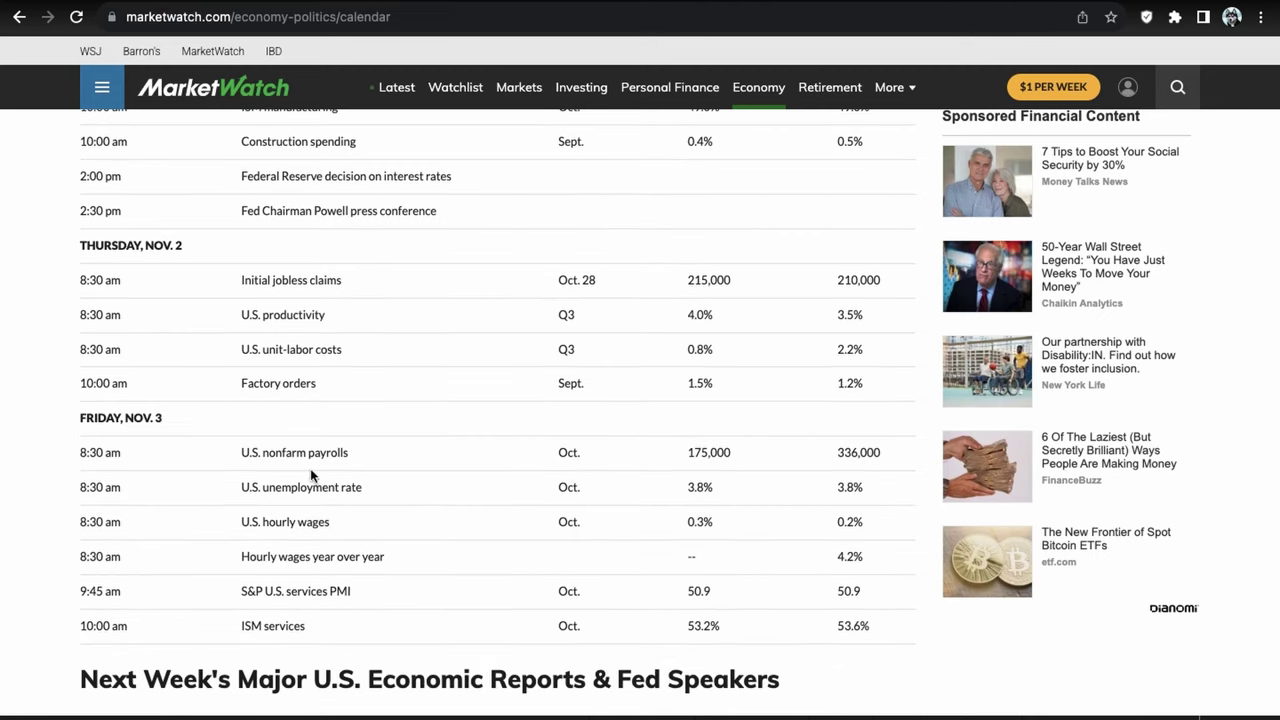
{"action": "scroll", "coordinate": [307, 475], "scroll_direction": "up", "scroll_amount": 1}
{"action": "scroll", "coordinate": [305, 478], "scroll_direction": "up", "scroll_amount": 5}
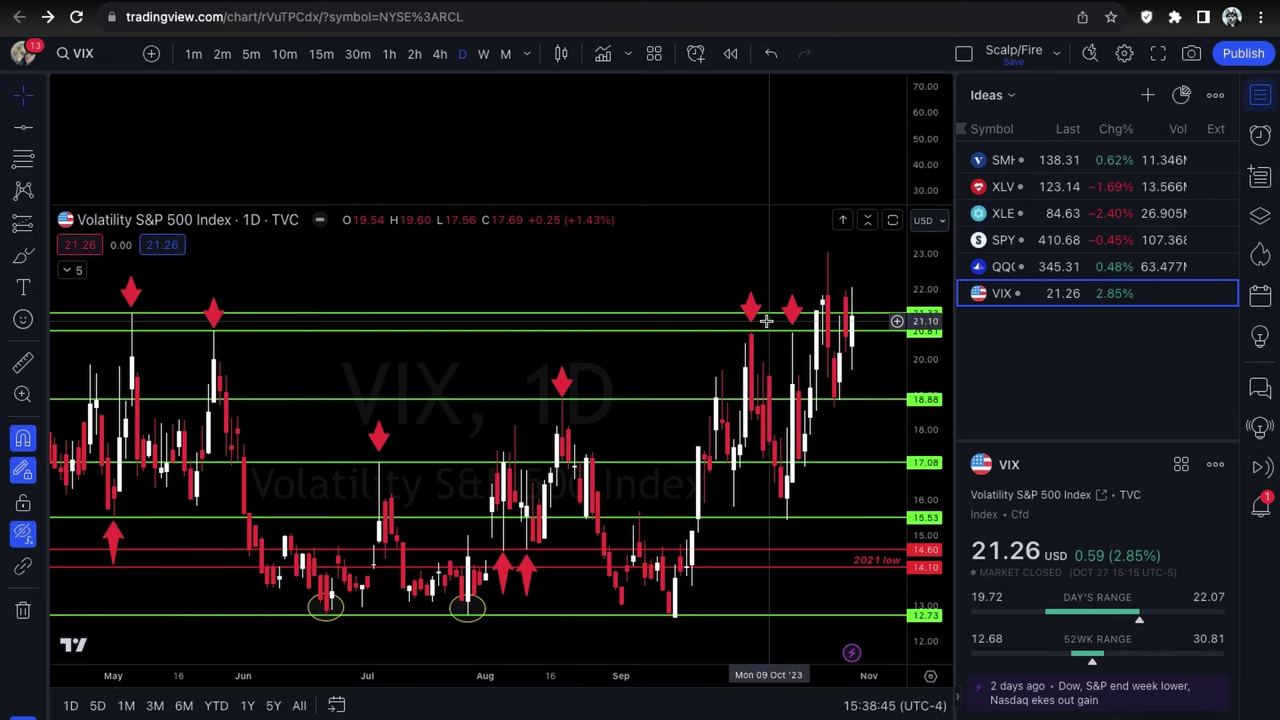
Look over VIX's daily chart from April to late October with its 18.88, 20.81 and 21.33 levels.
{"action": "scroll", "coordinate": [818, 468], "scroll_direction": "down", "scroll_amount": 1}
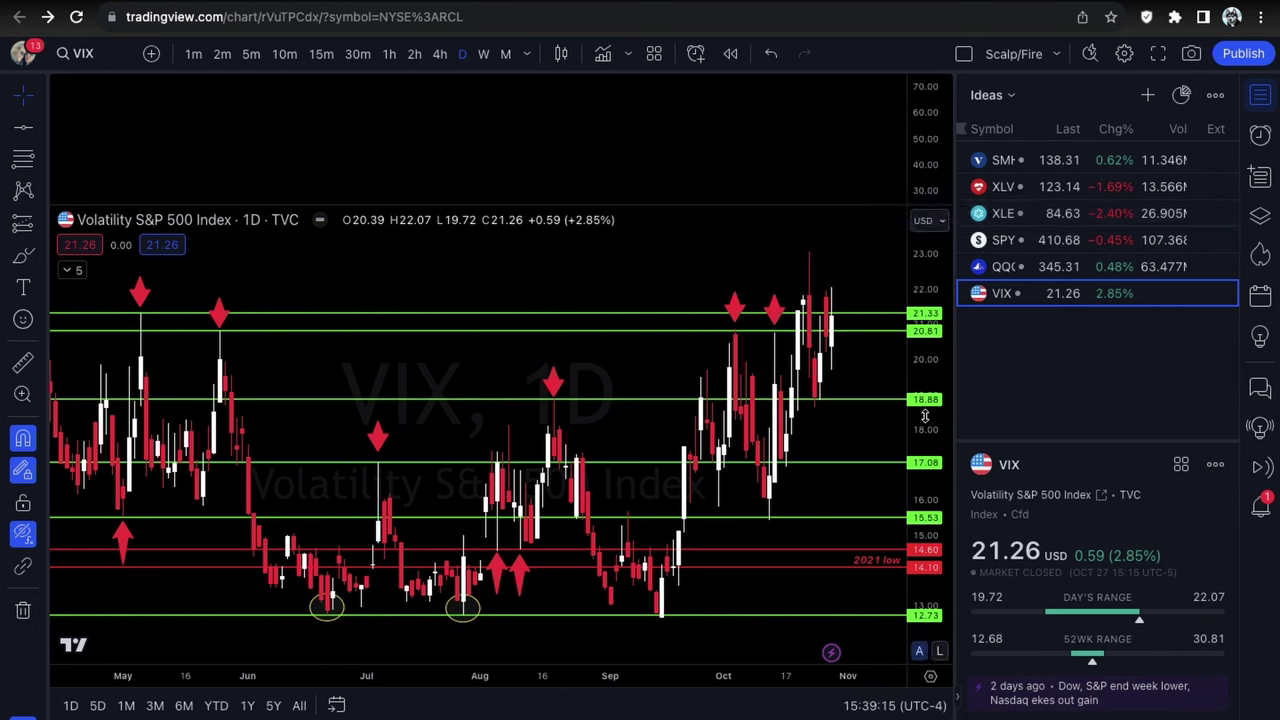
{"action": "scroll", "coordinate": [846, 417], "scroll_direction": "down", "scroll_amount": 2}
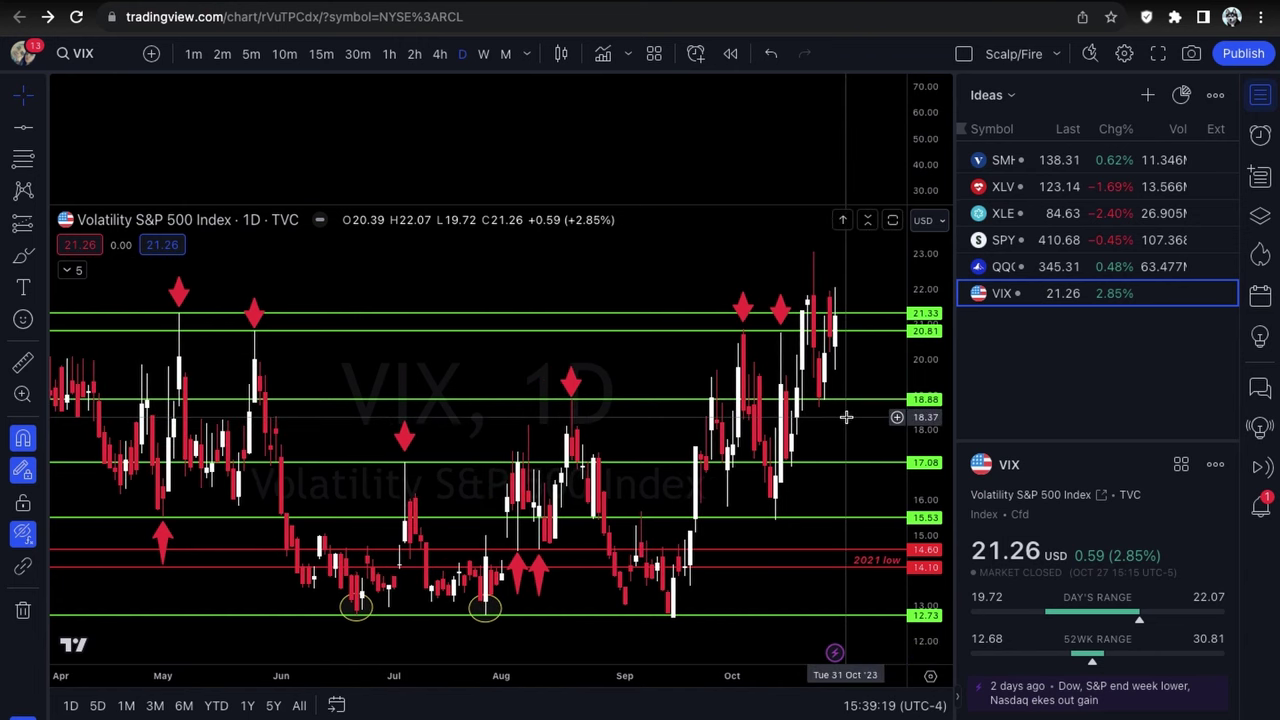